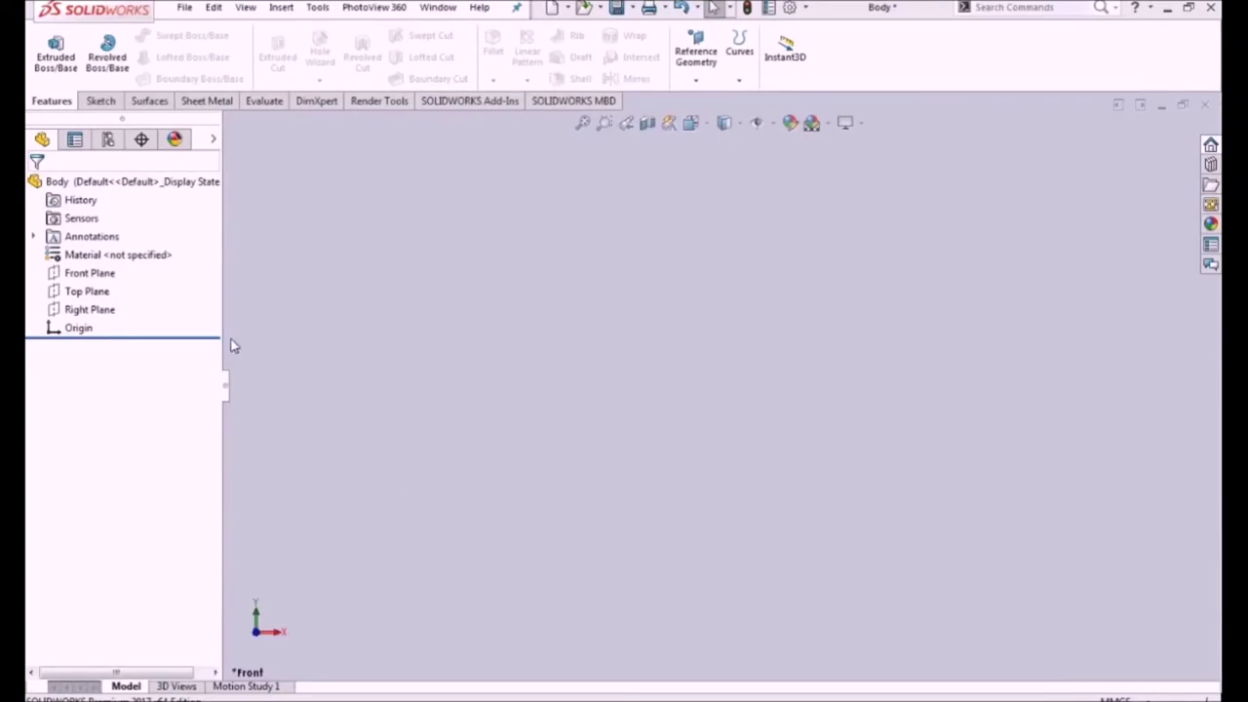
Step: Draw a centre rectangle at the origin in a new Front Plane sketch
click(86, 274)
click(101, 244)
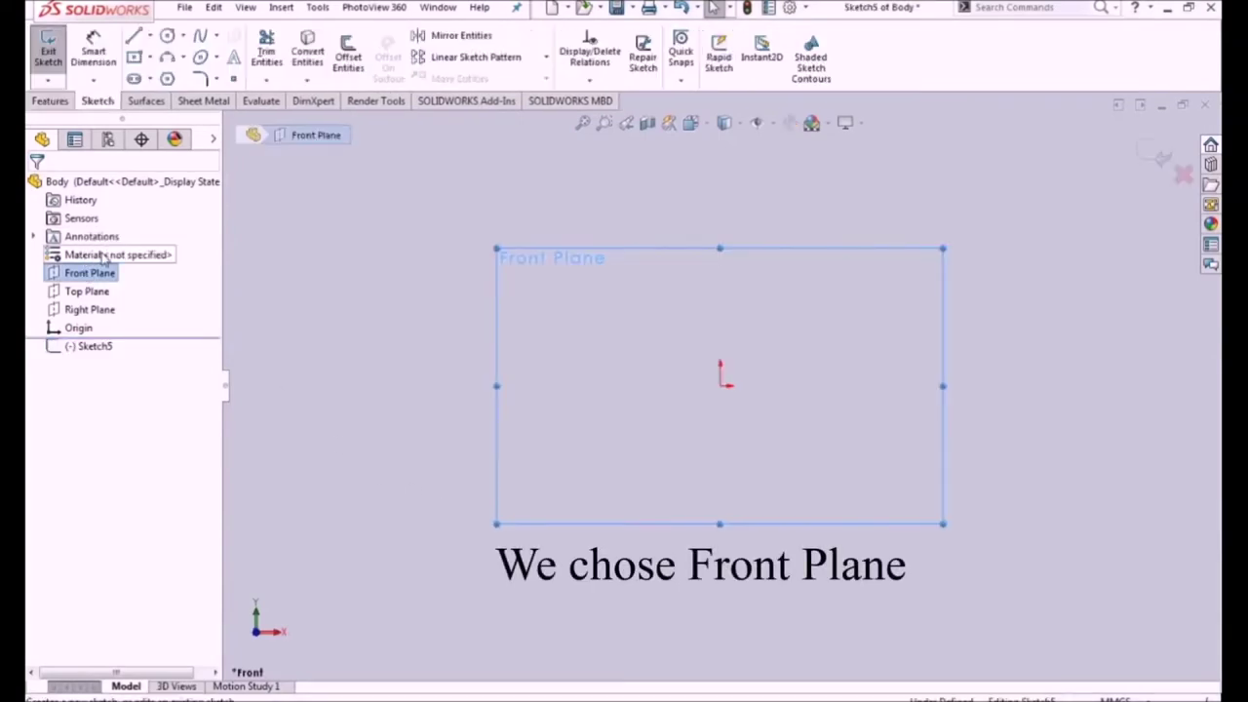
click(134, 57)
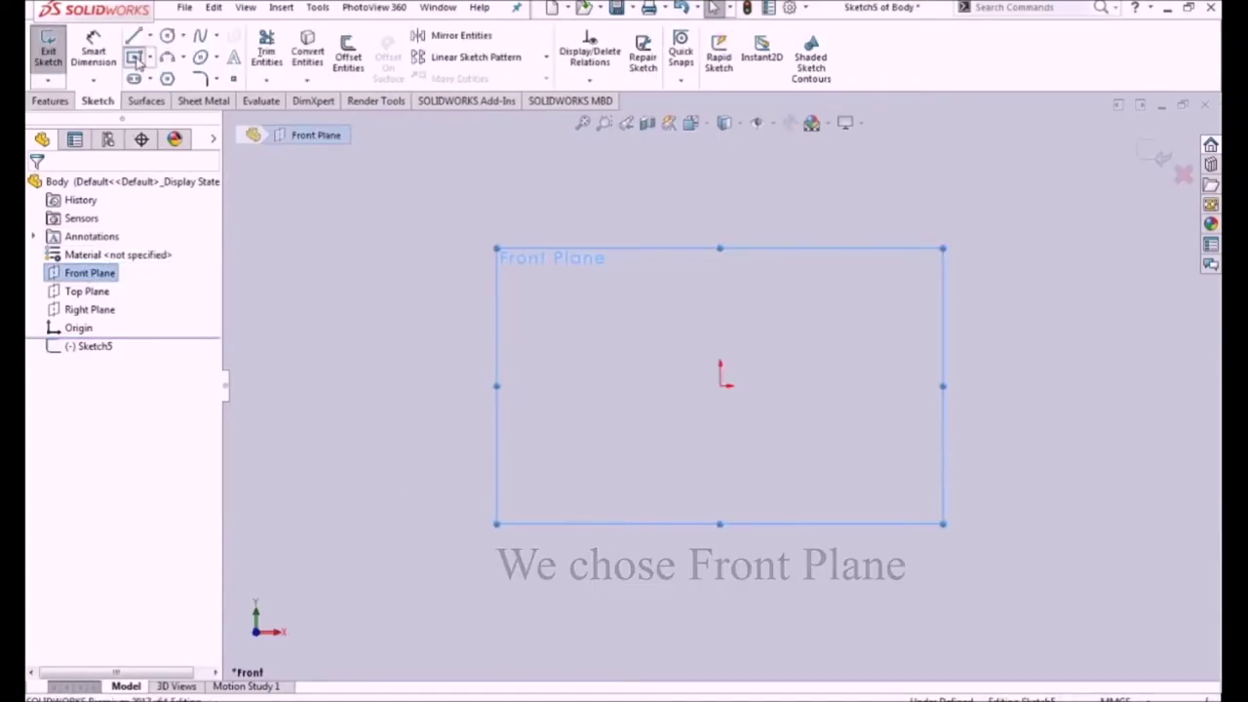
click(720, 386)
click(799, 278)
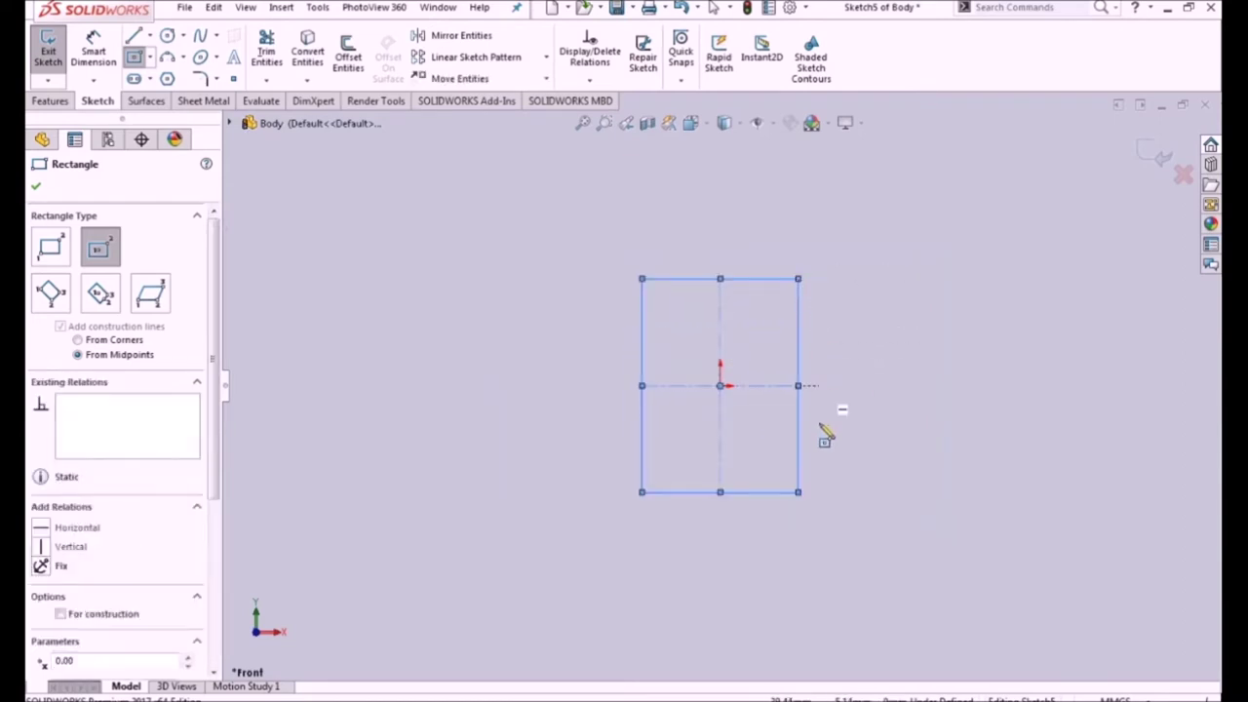
key(Escape)
Step: Make the rectangle's right and bottom sides Equal to form a square
click(800, 464)
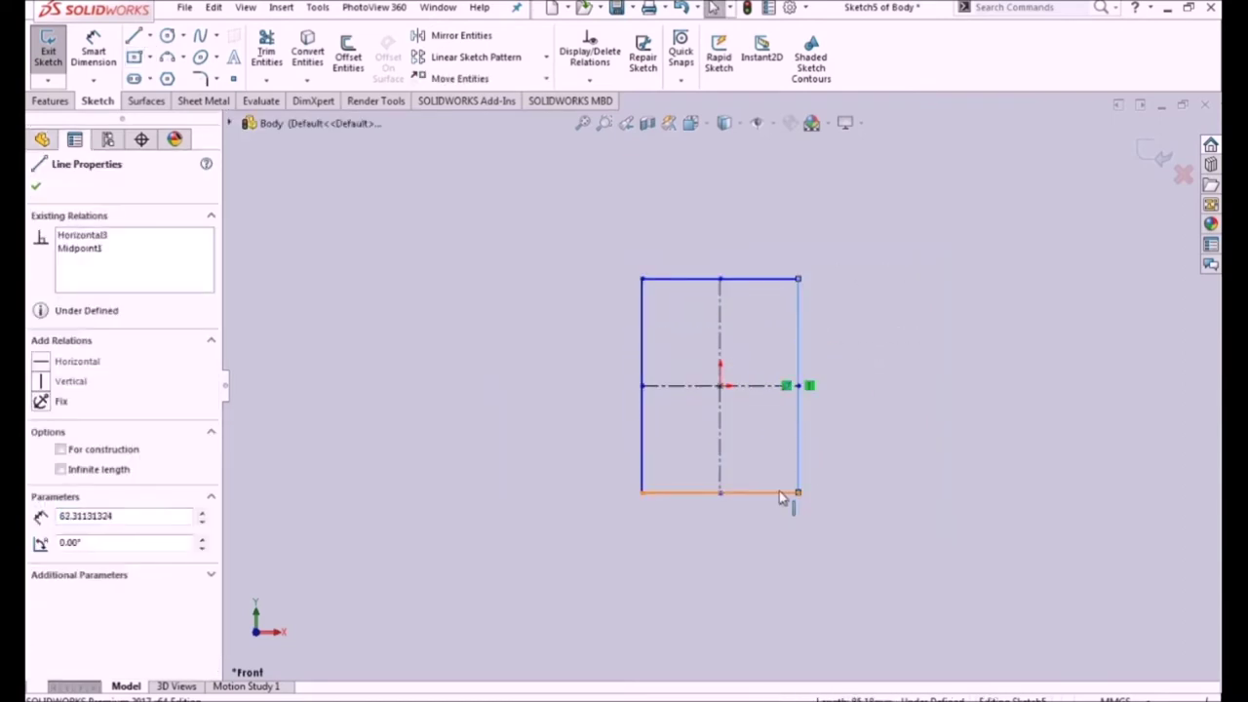
ctrl+click(780, 491)
click(952, 420)
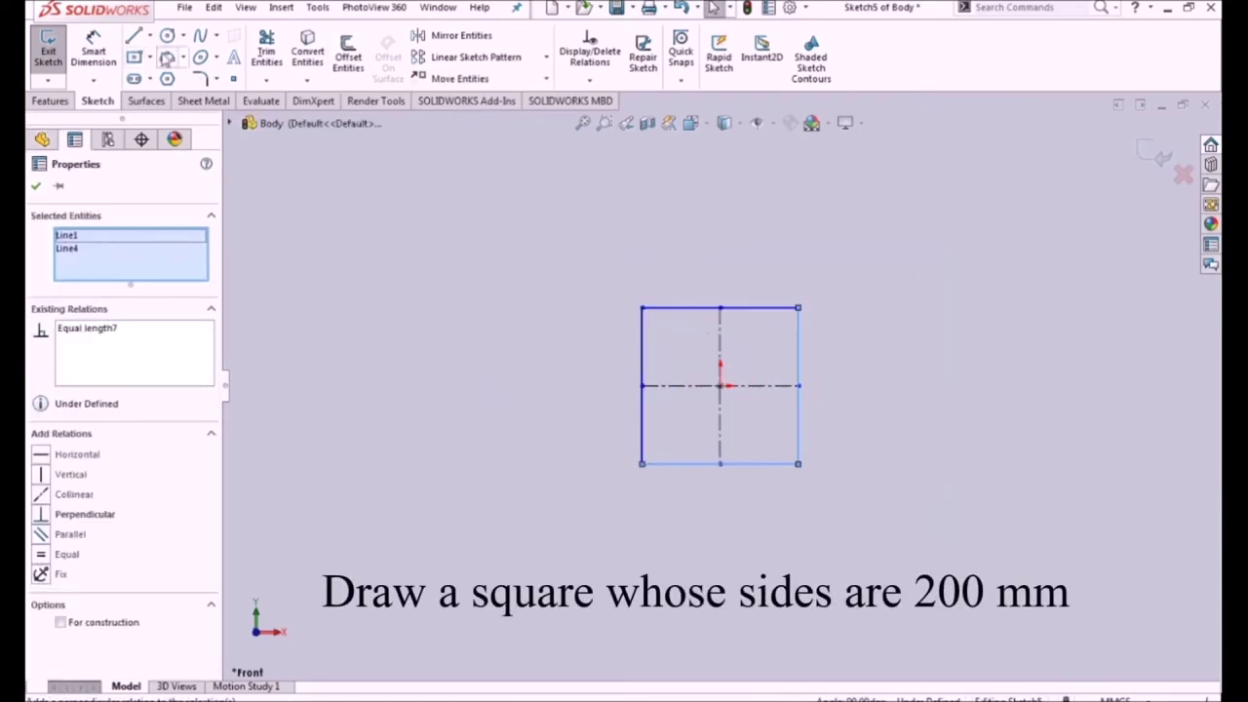
key(Escape)
Step: Dimension the square's bottom side to 200 mm and exit the sketch
click(93, 51)
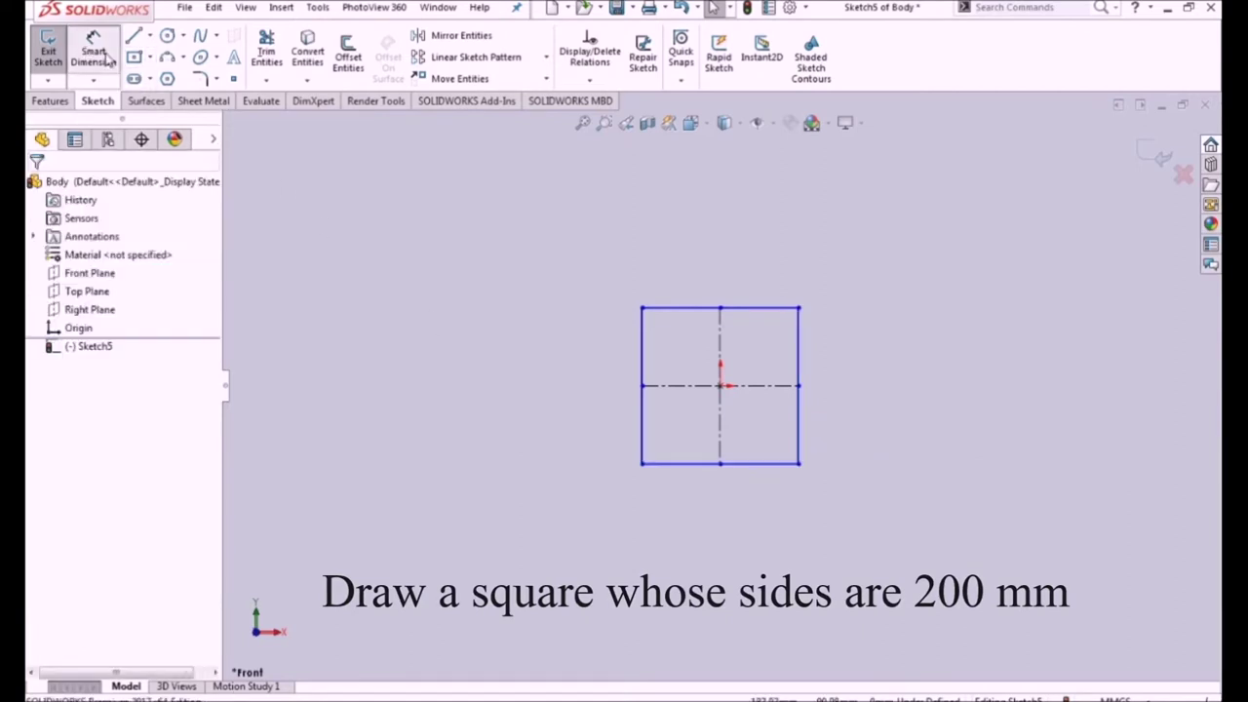
click(762, 472)
click(761, 512)
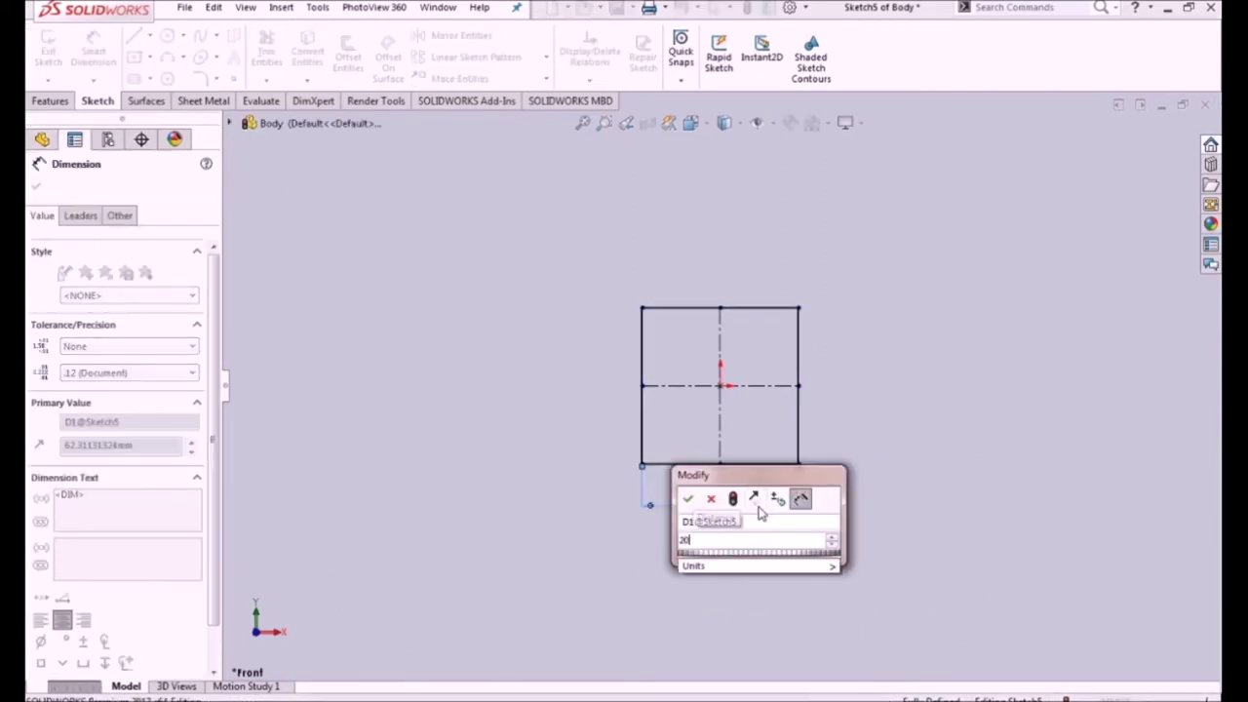
key(Return)
click(1160, 156)
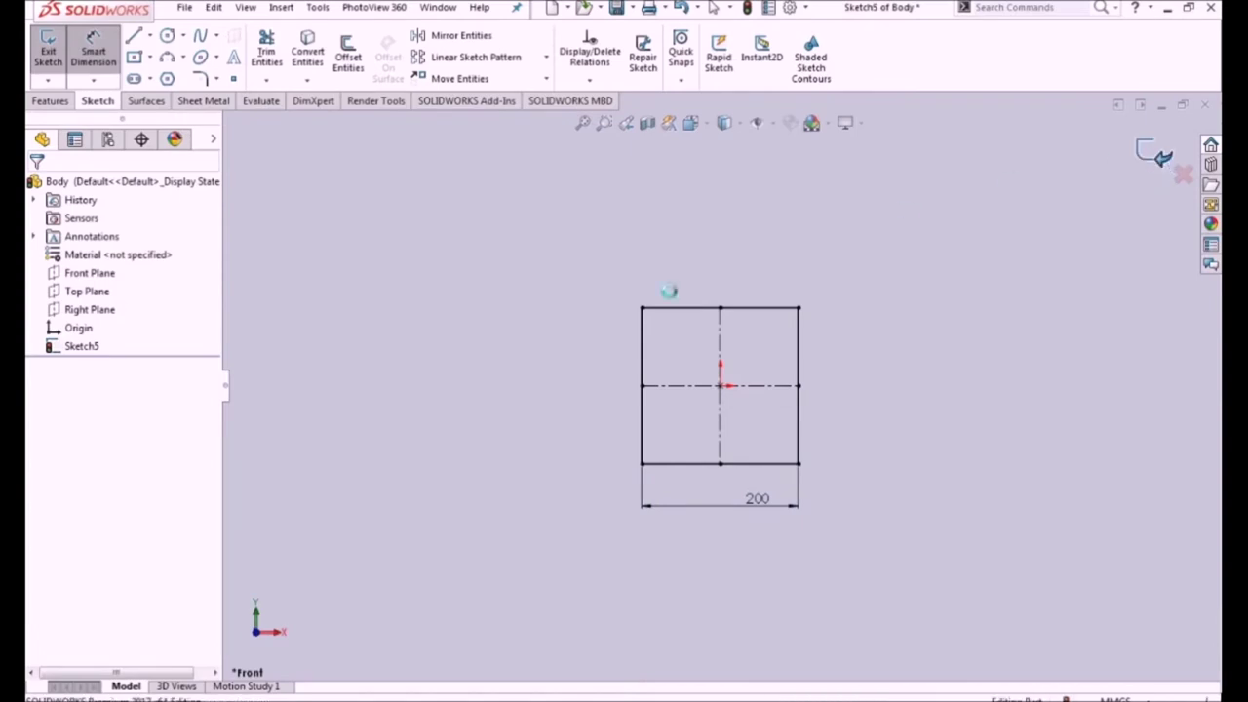
click(1160, 157)
click(55, 51)
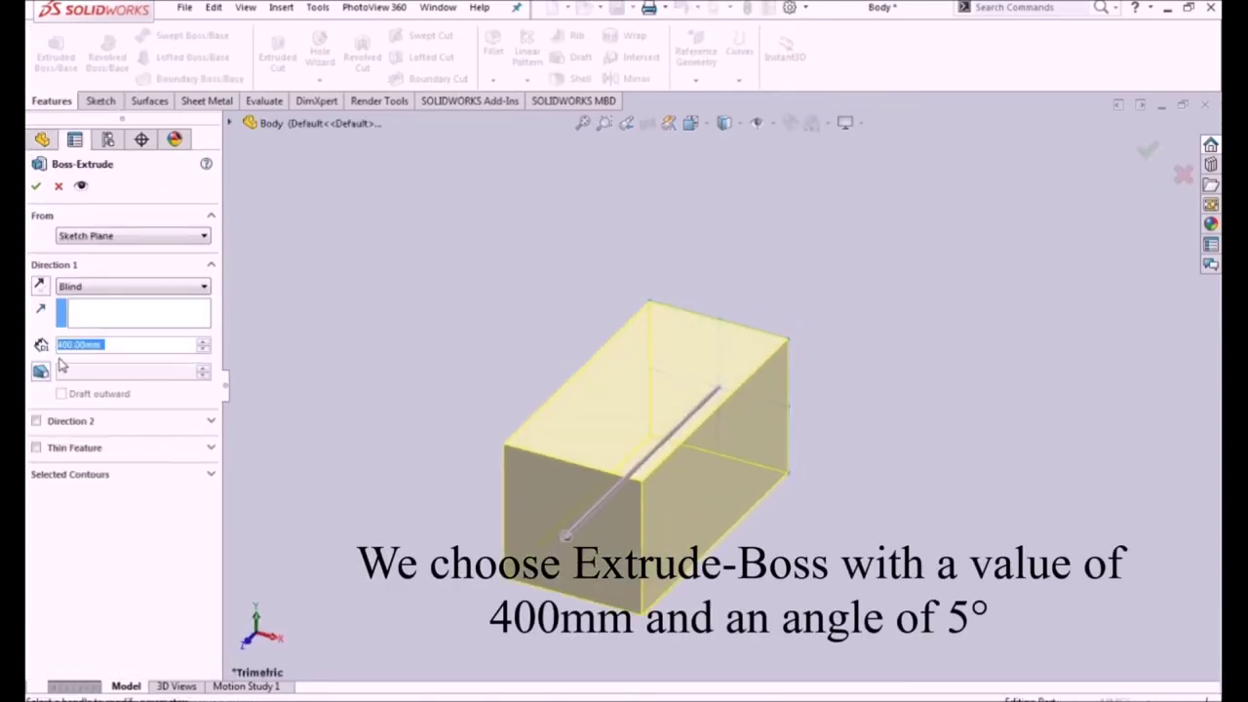
Step: Extrude the square 400 mm with a 5° outward draft
click(41, 372)
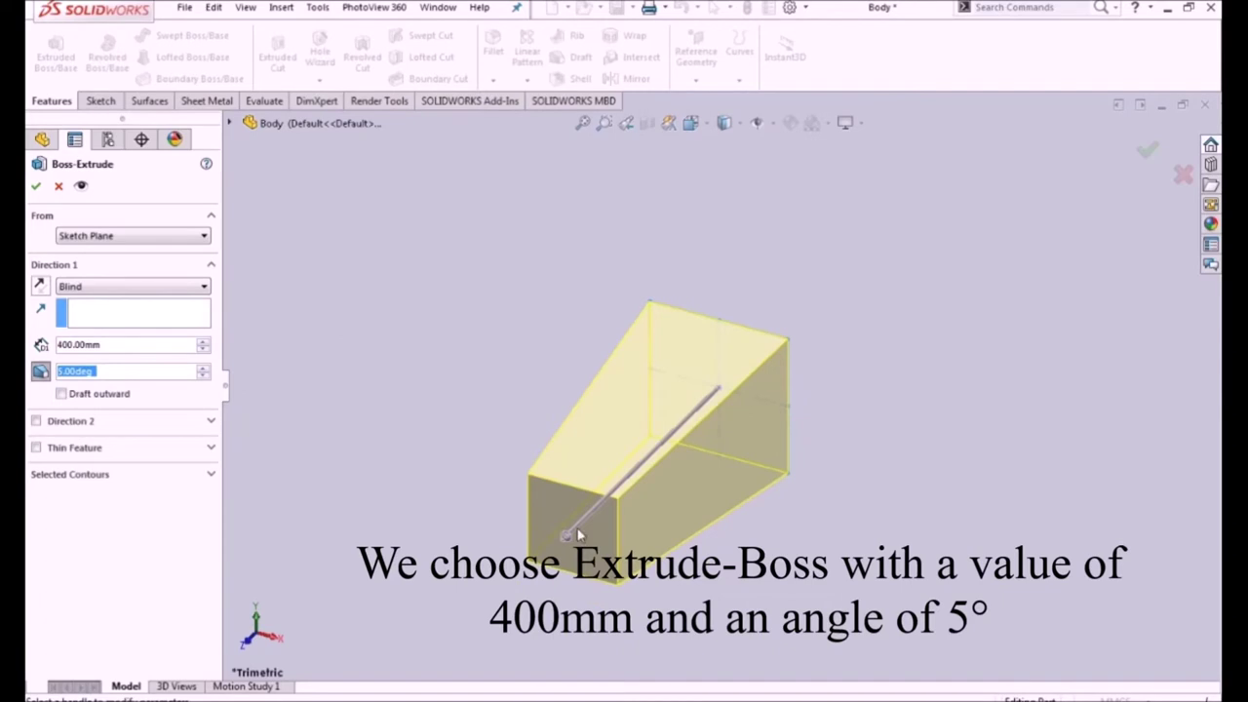
click(62, 394)
click(36, 187)
mouse_move(928, 549)
middle_down()
mouse_move(988, 282)
mouse_move(885, 462)
mouse_move(846, 266)
middle_up()
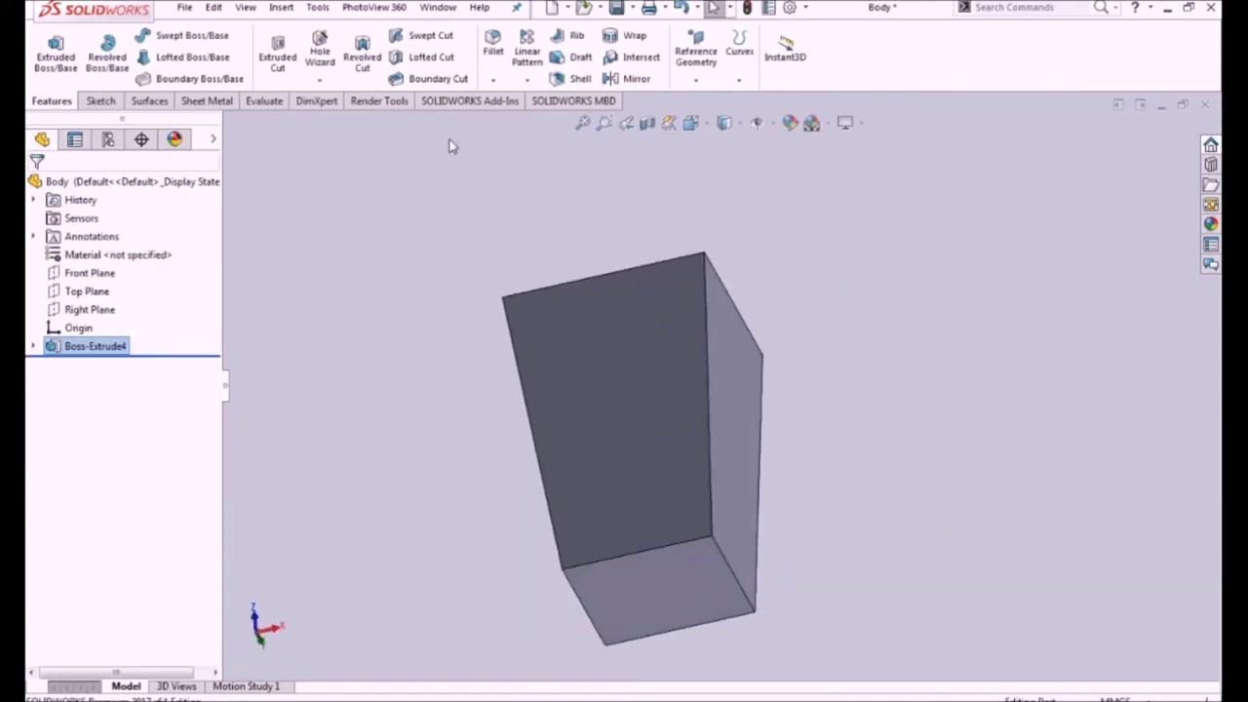
Step: Fillet the bottom face and four vertical edges with a 30 mm radius
click(493, 43)
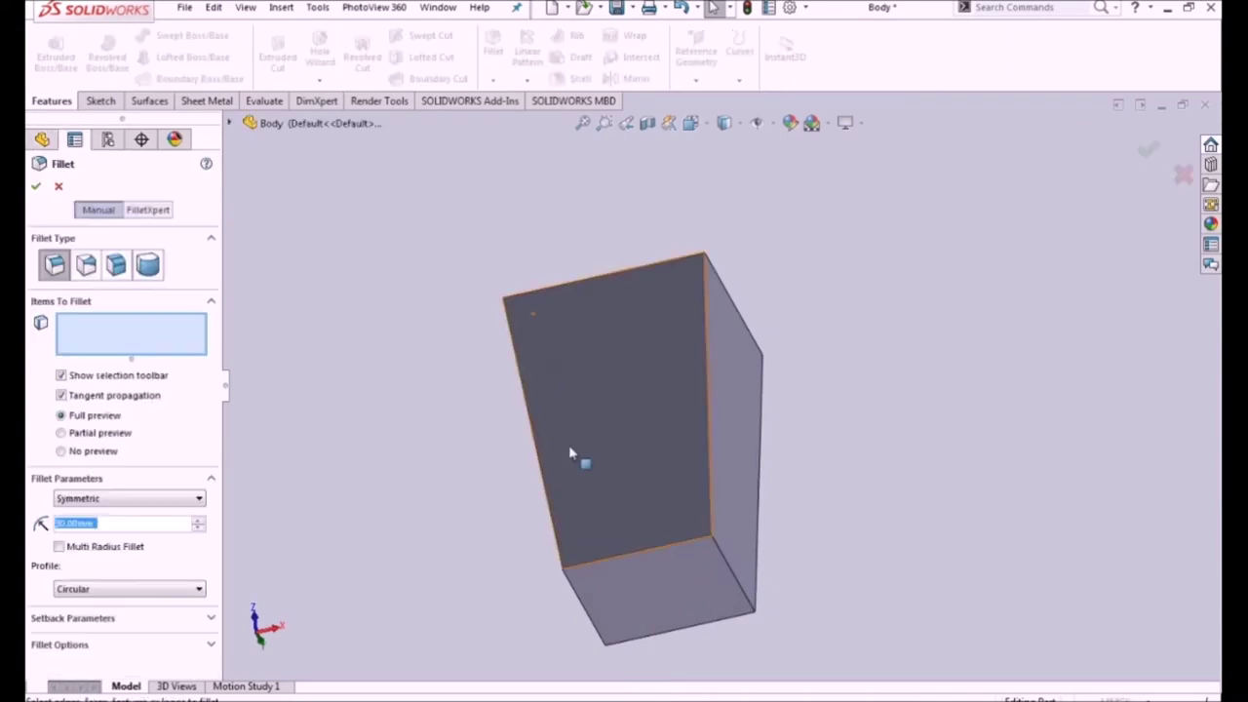
click(680, 591)
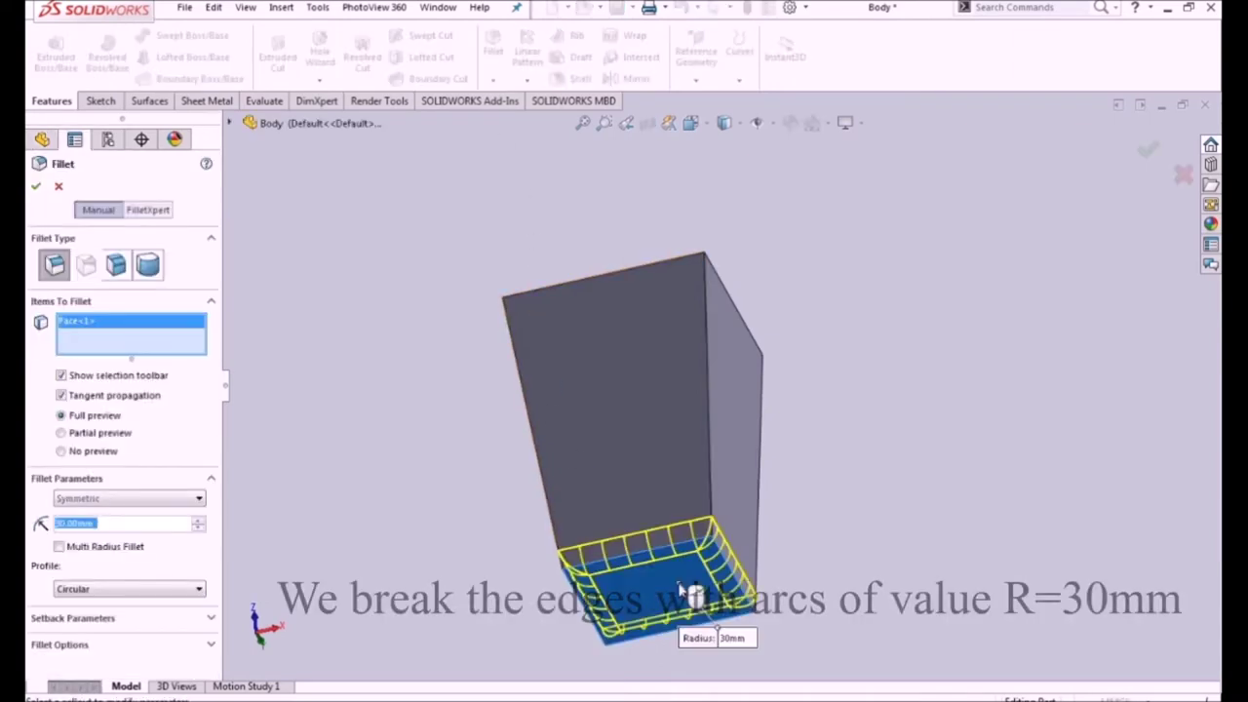
click(709, 417)
click(763, 478)
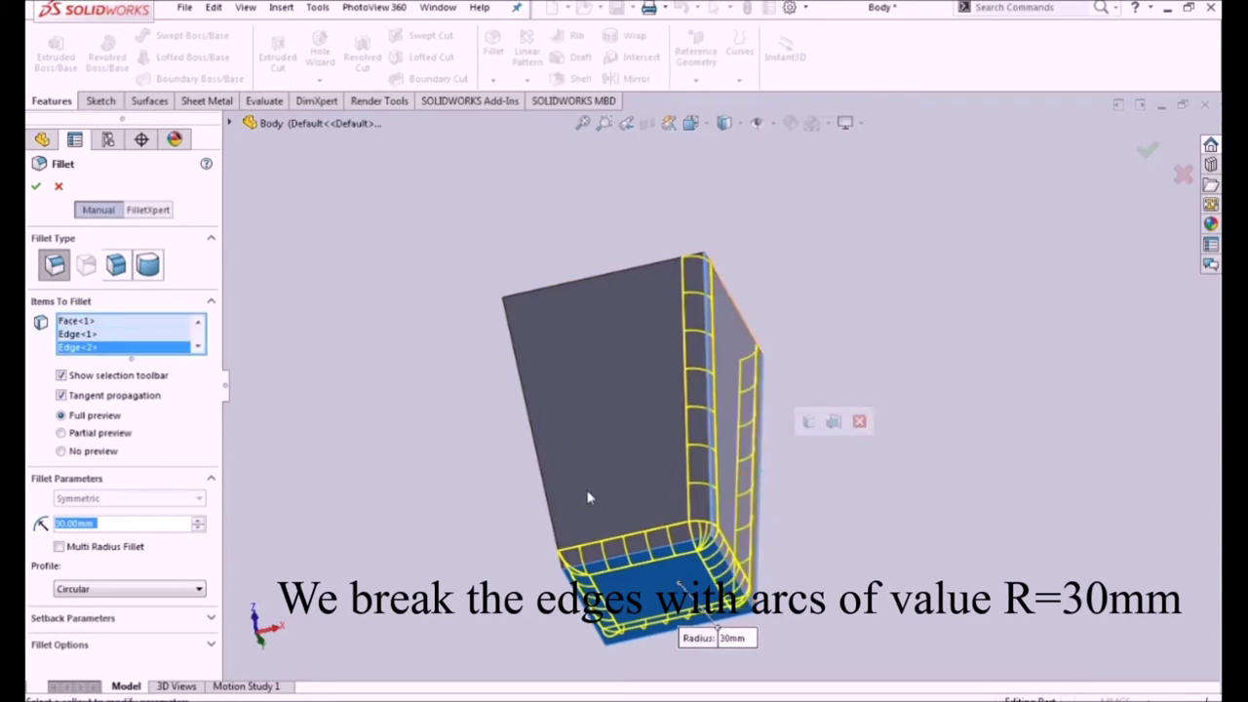
click(551, 517)
middle_drag(471, 501, 620, 497)
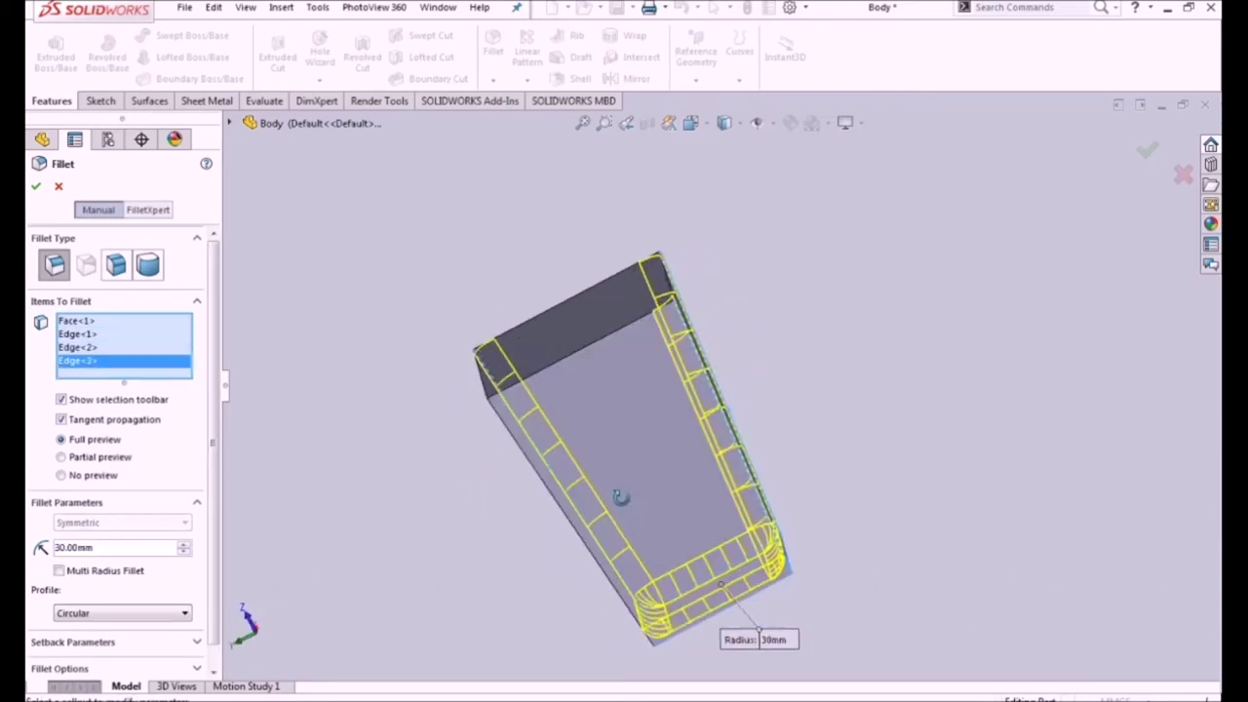
click(551, 505)
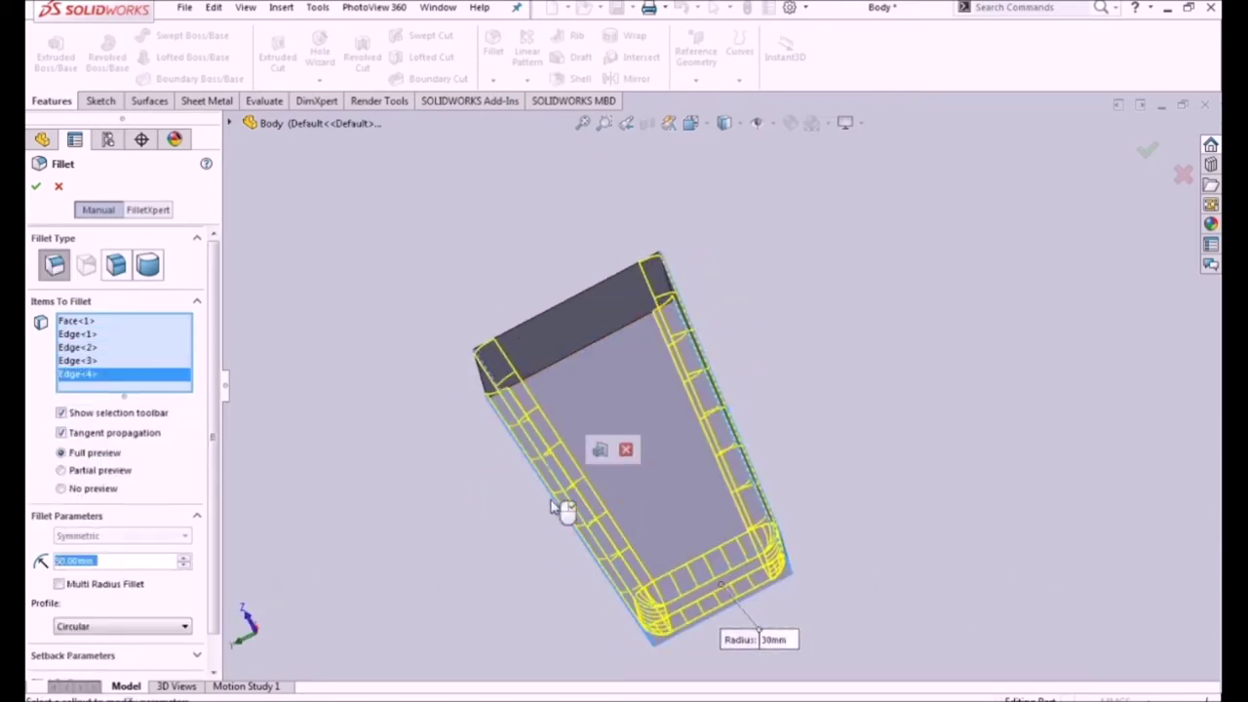
click(36, 189)
middle_drag(922, 510, 908, 648)
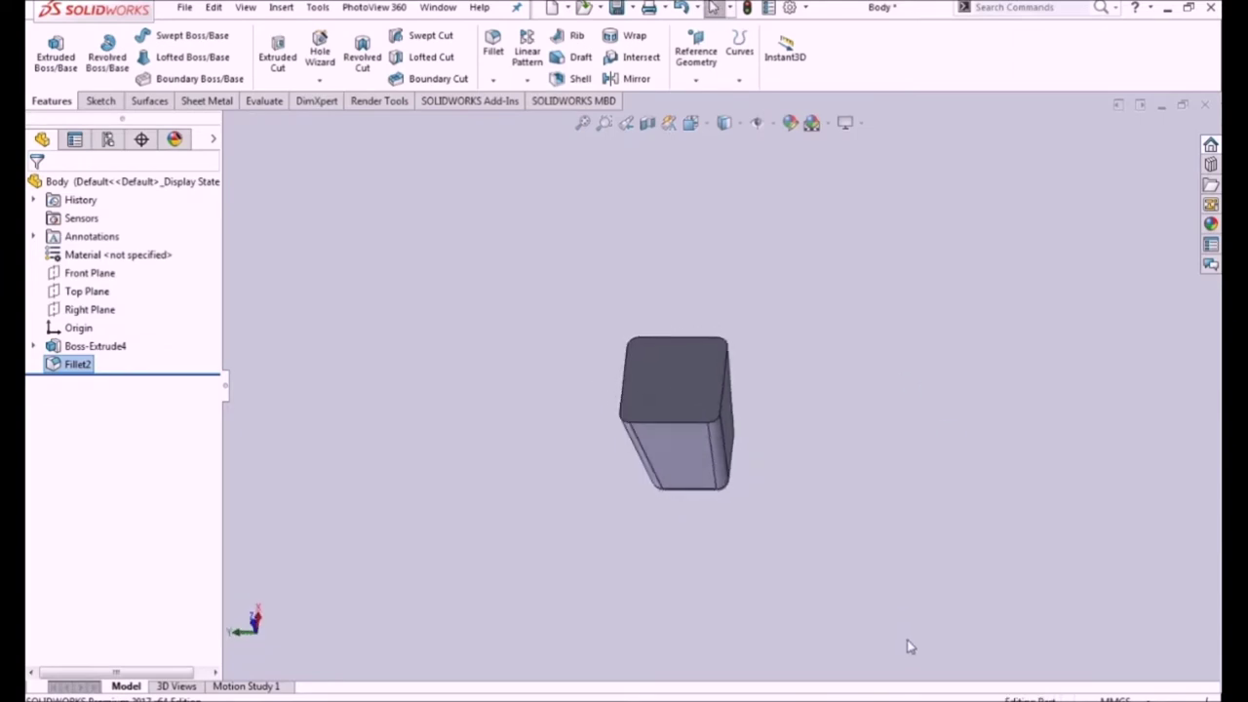
Step: Shell the block with 2 mm walls, removing the top face
click(573, 78)
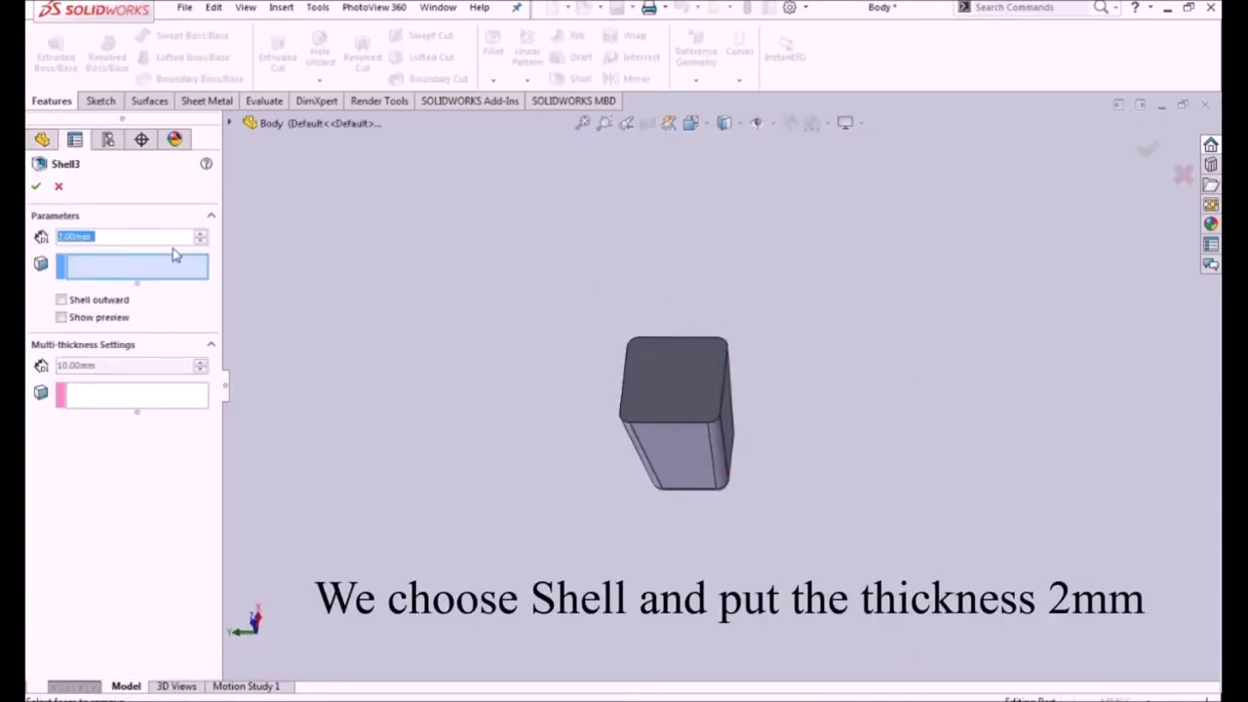
text(2)
click(94, 319)
middle_drag(817, 390, 822, 334)
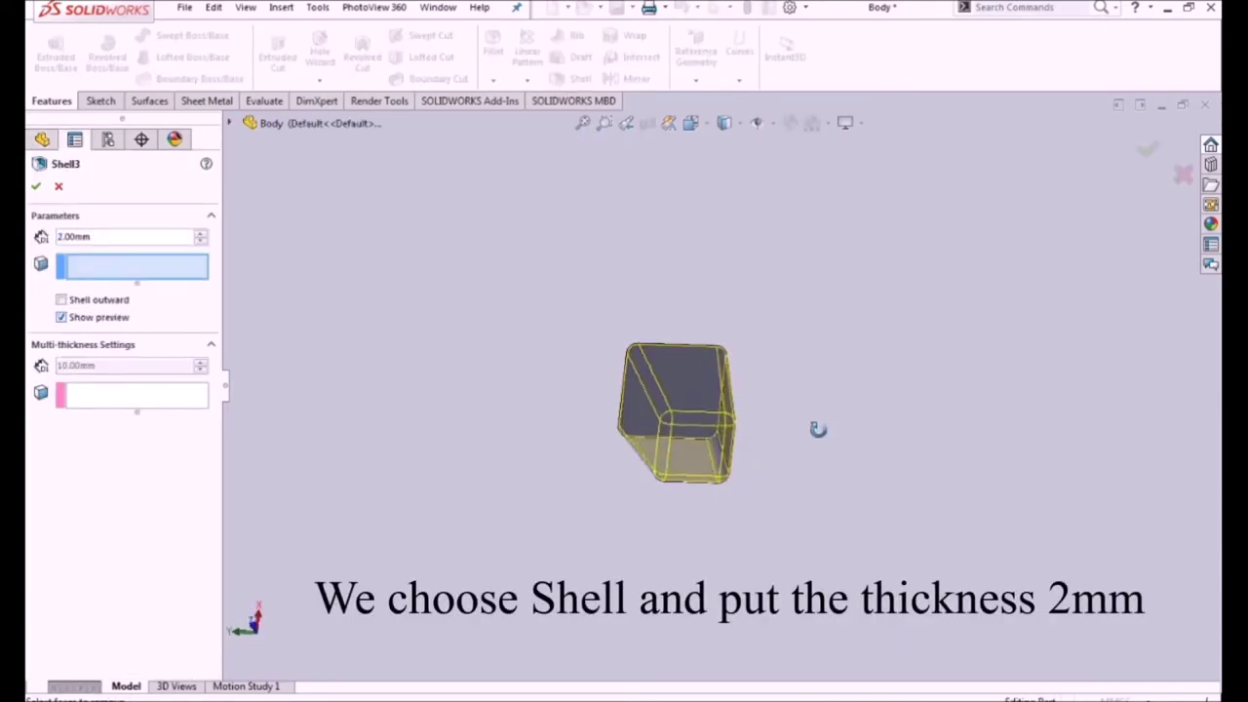
click(701, 360)
click(701, 359)
click(691, 364)
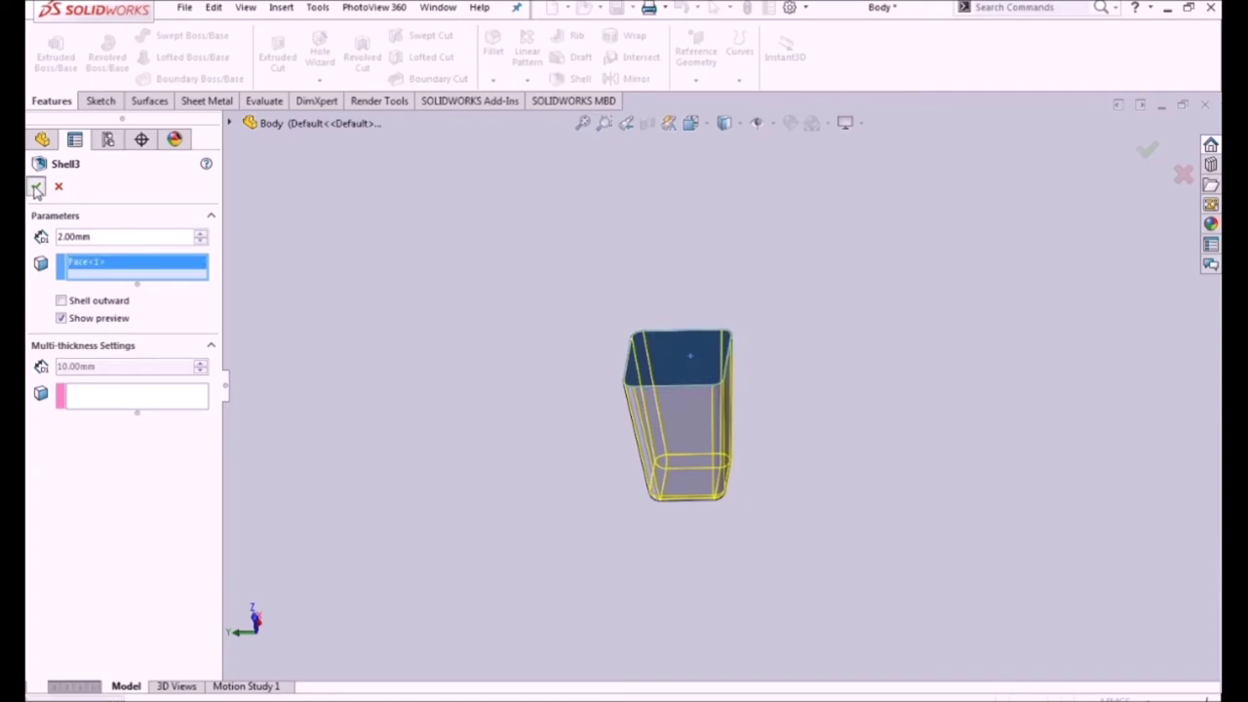
key(Return)
Step: Zoom in and select the cup's top rim face
scroll(576, 334, down, 5)
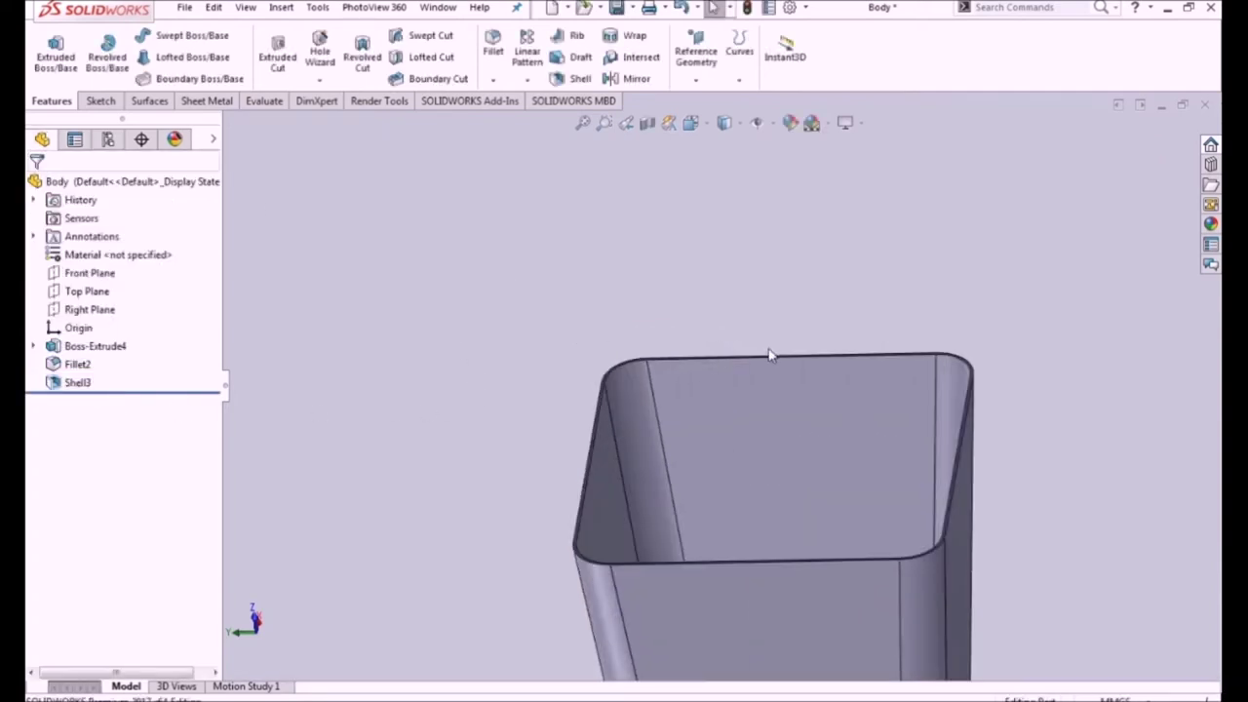
scroll(519, 453, down, 3)
scroll(482, 449, down, 2)
click(482, 451)
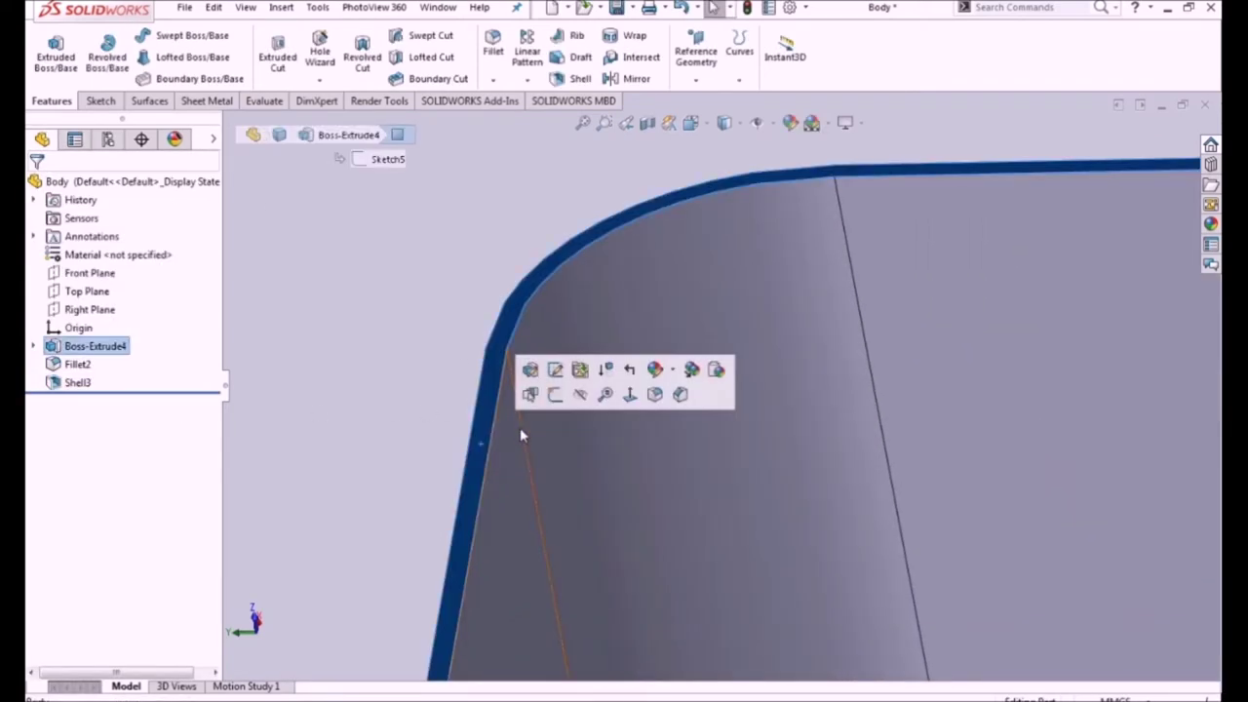
Step: Start a rim-face sketch and convert the top corner arc, left edge and top edge
click(565, 398)
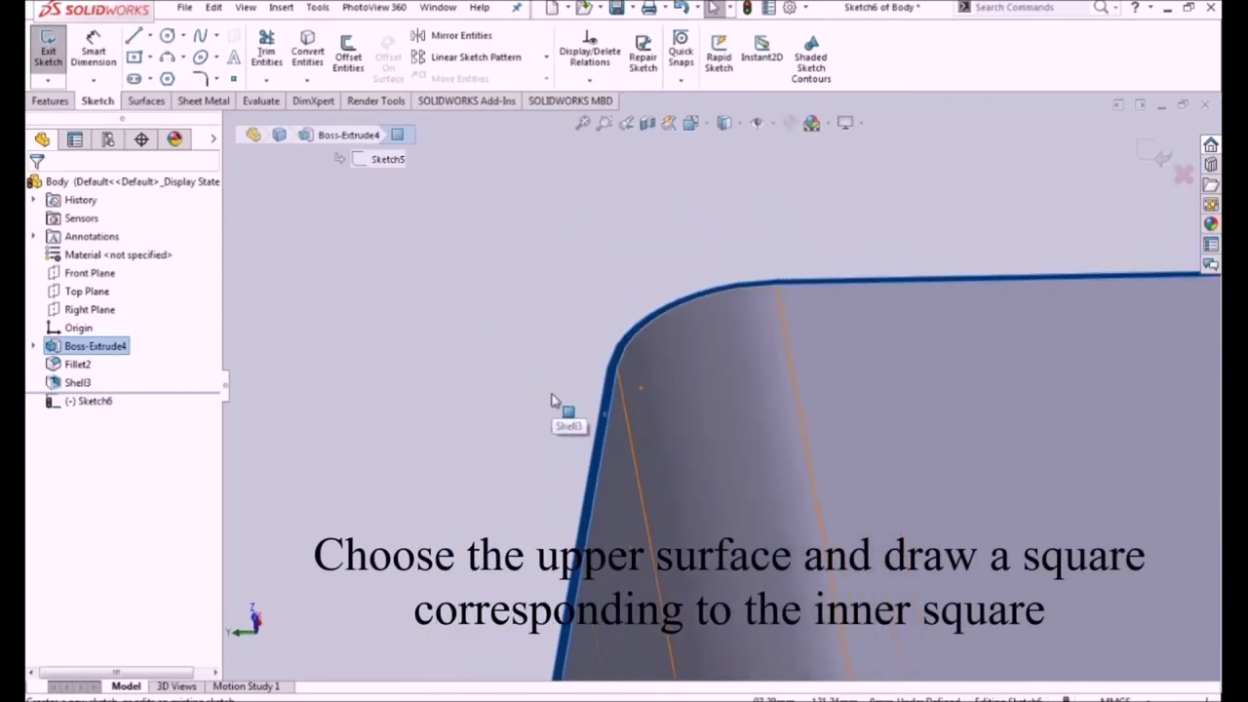
click(307, 48)
click(680, 341)
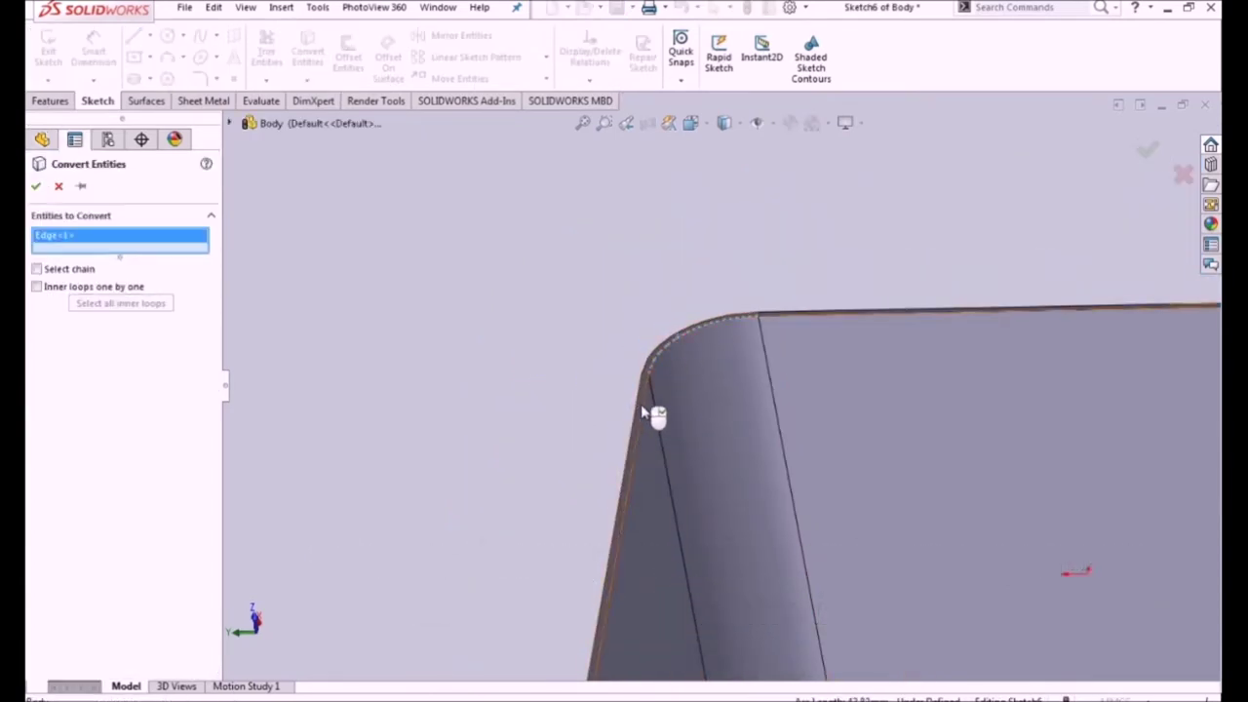
click(641, 406)
click(786, 316)
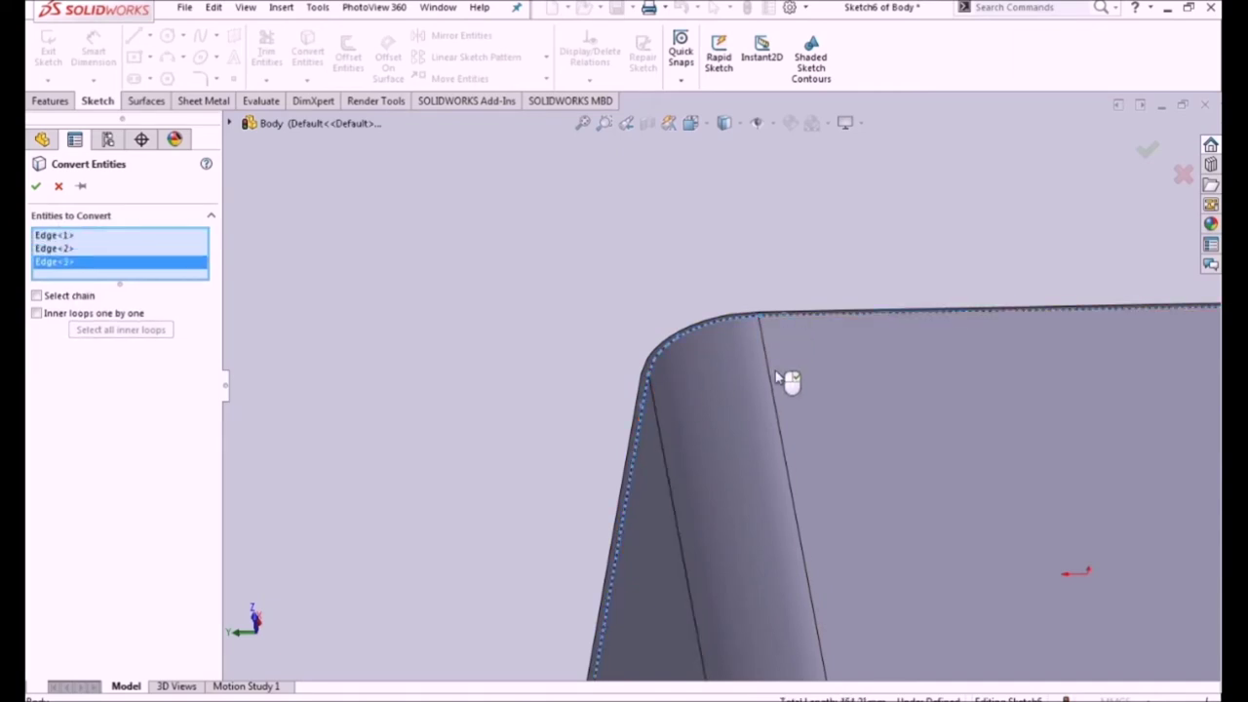
scroll(919, 404, up, 3)
scroll(1041, 346, down, 4)
scroll(1041, 346, down, 2)
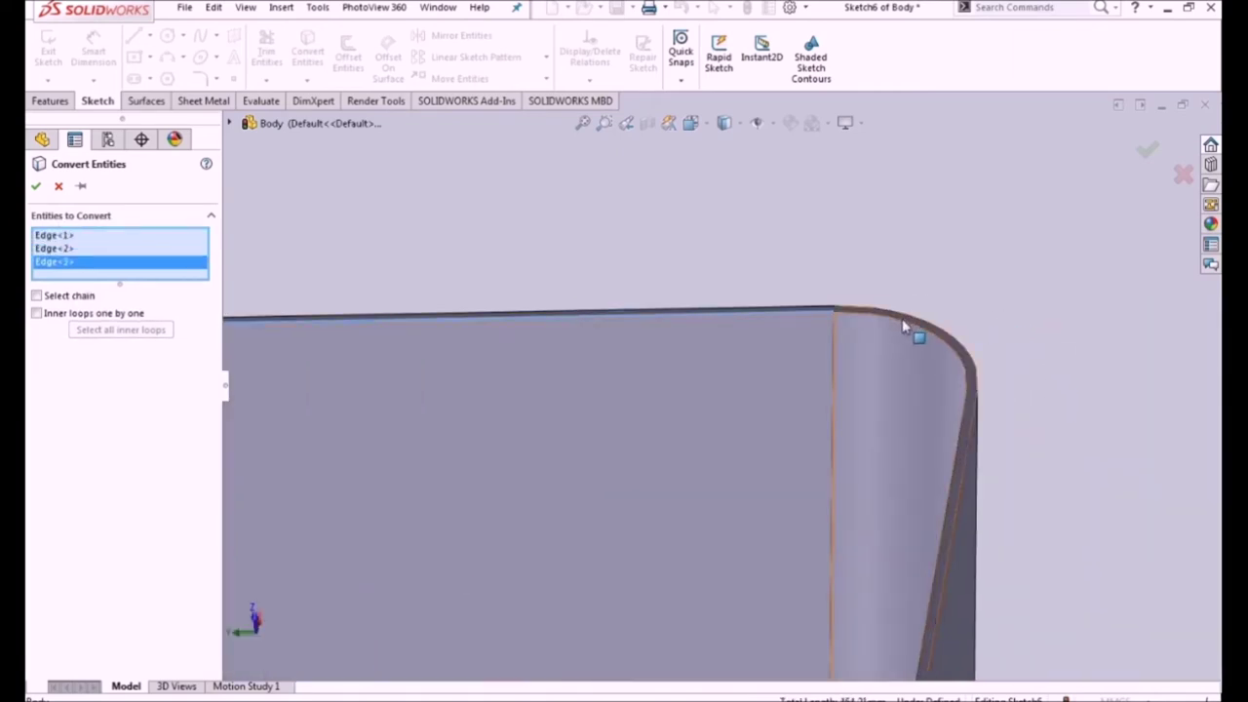
Step: Convert the right corner arc, right edge and two more rim edges
click(904, 325)
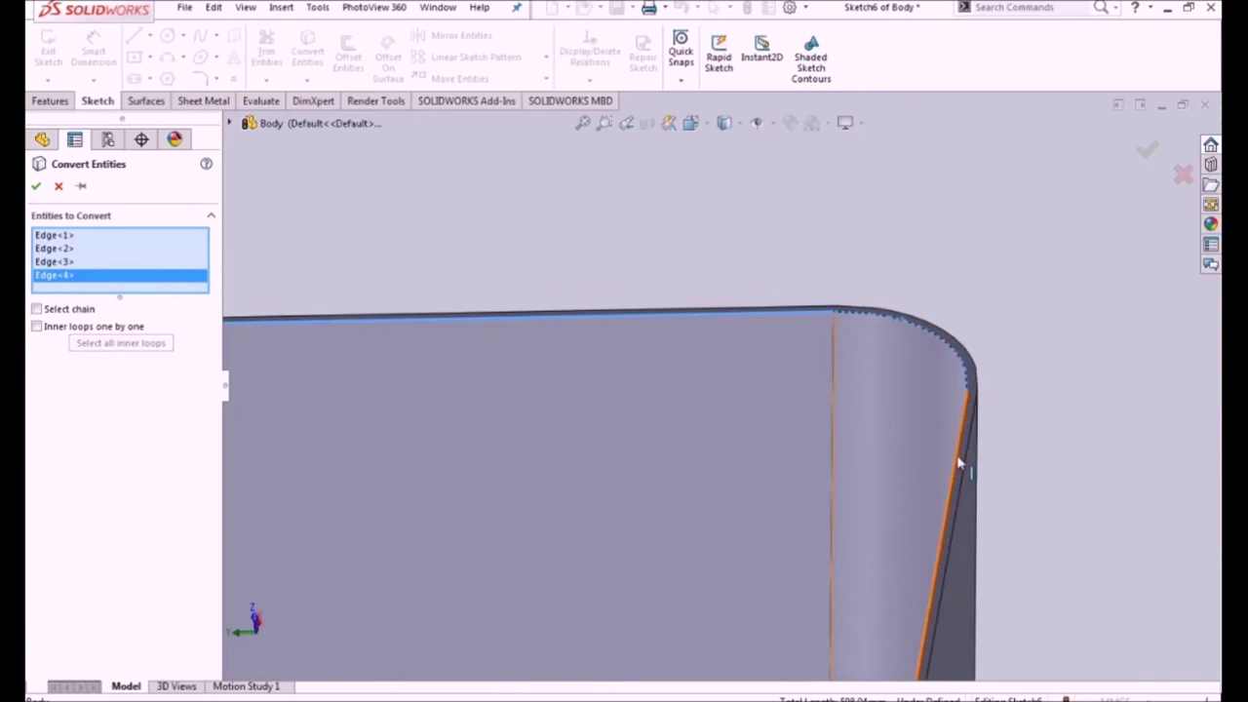
click(962, 473)
scroll(824, 472, up, 2)
scroll(824, 473, up, 2)
scroll(744, 571, down, 3)
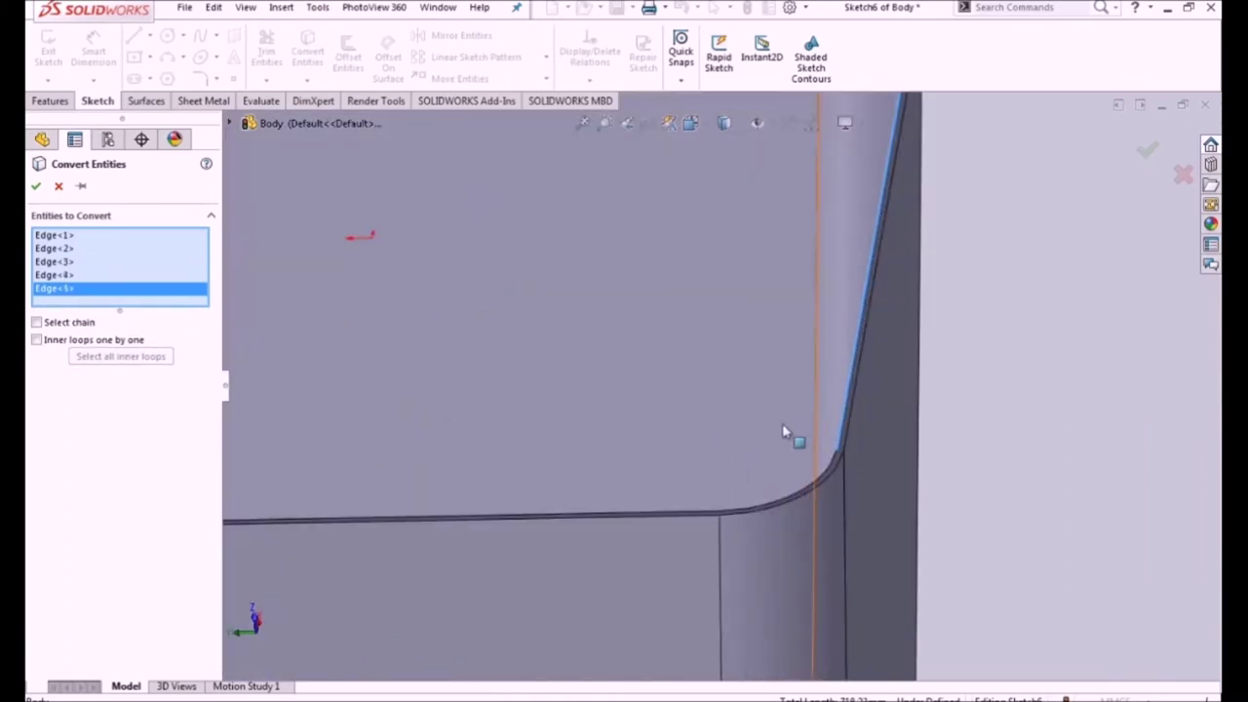
scroll(788, 437, down, 2)
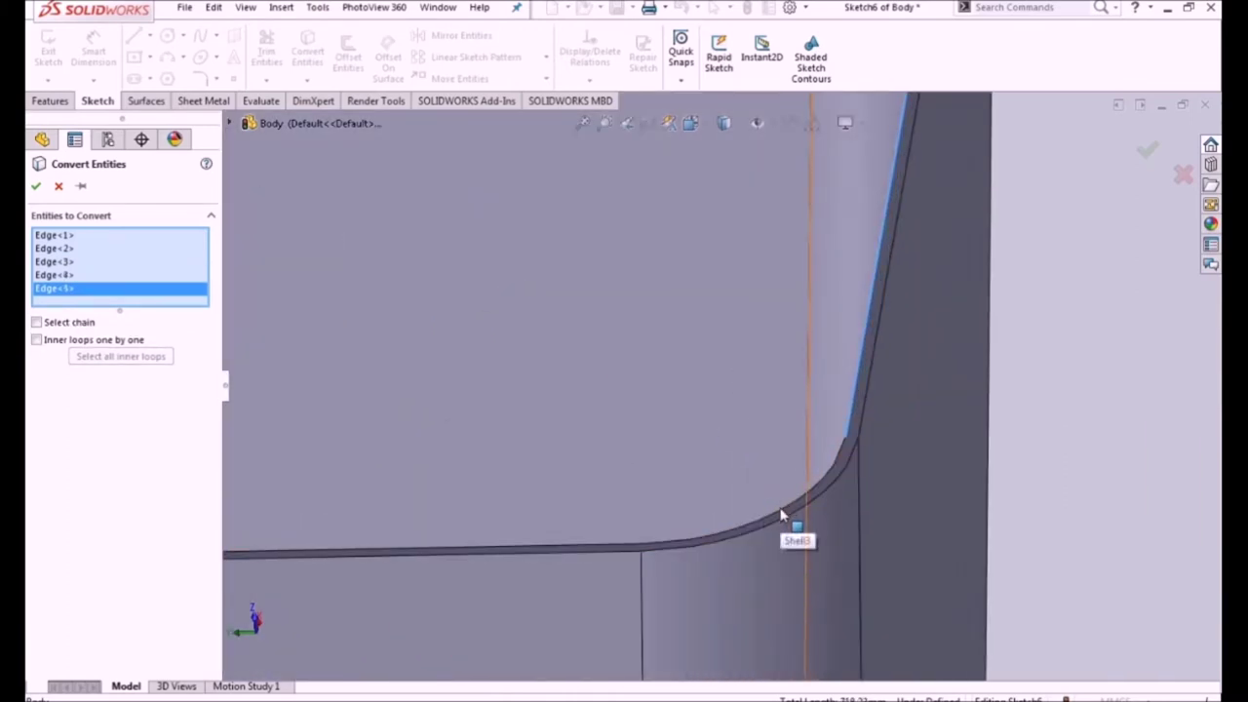
scroll(780, 517, down, 2)
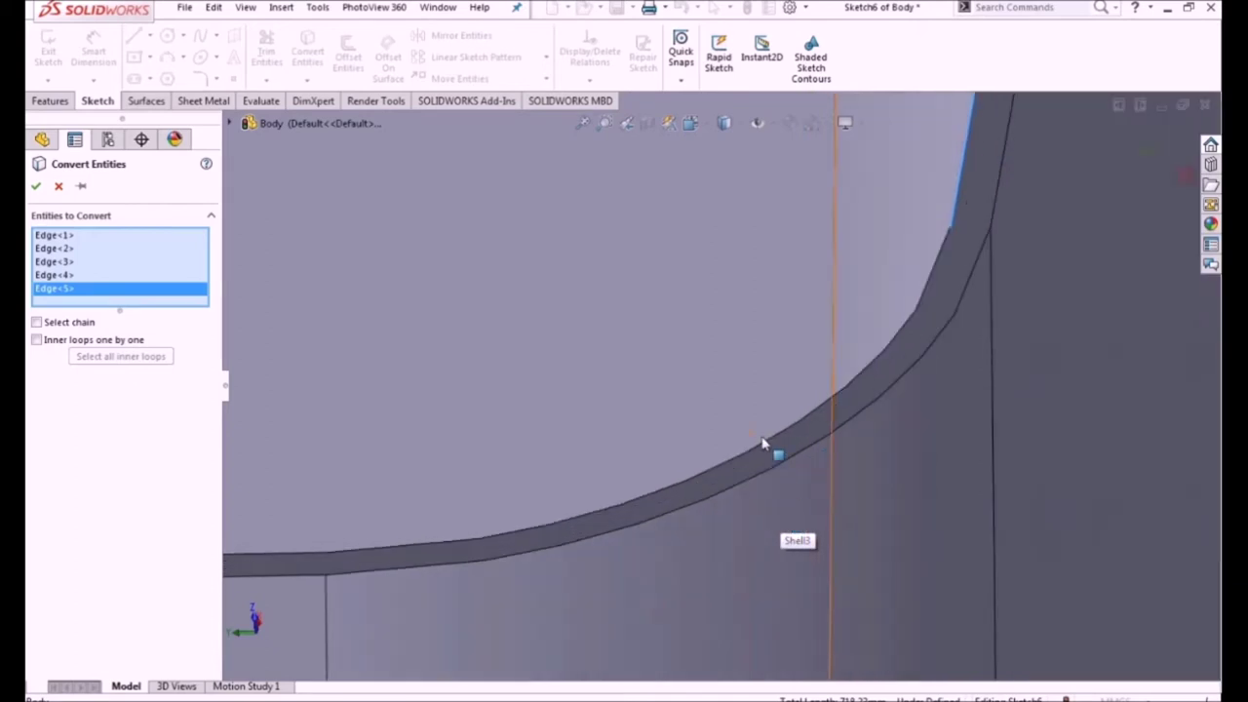
click(722, 466)
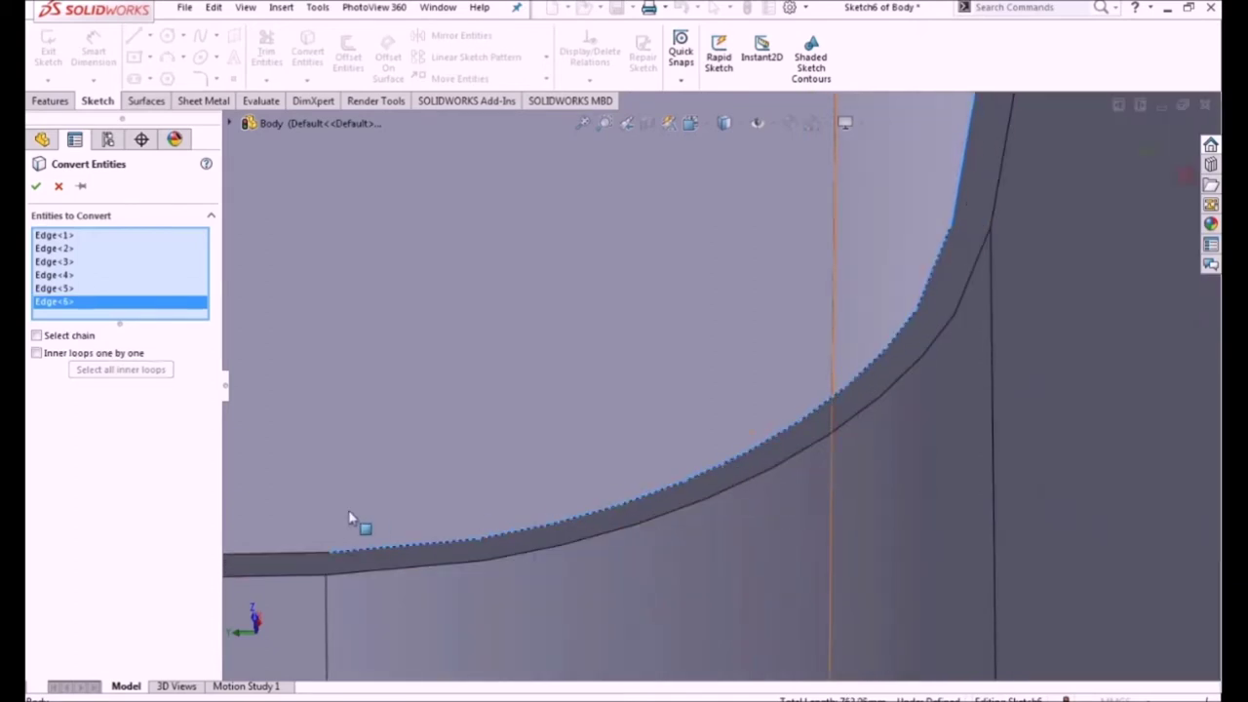
click(307, 561)
Step: Convert the last rounded corner edge and confirm the eight converted rim edges
scroll(566, 532, up, 2)
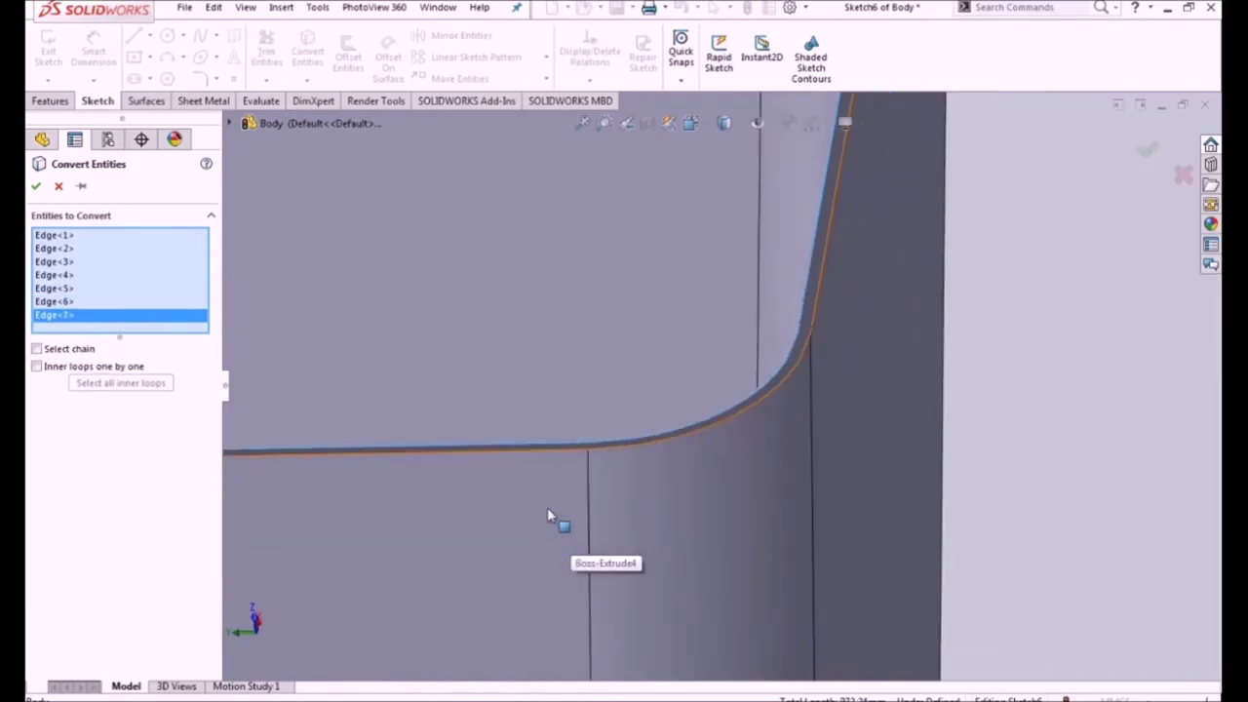
scroll(467, 472, up, 4)
scroll(474, 396, down, 2)
scroll(492, 429, down, 2)
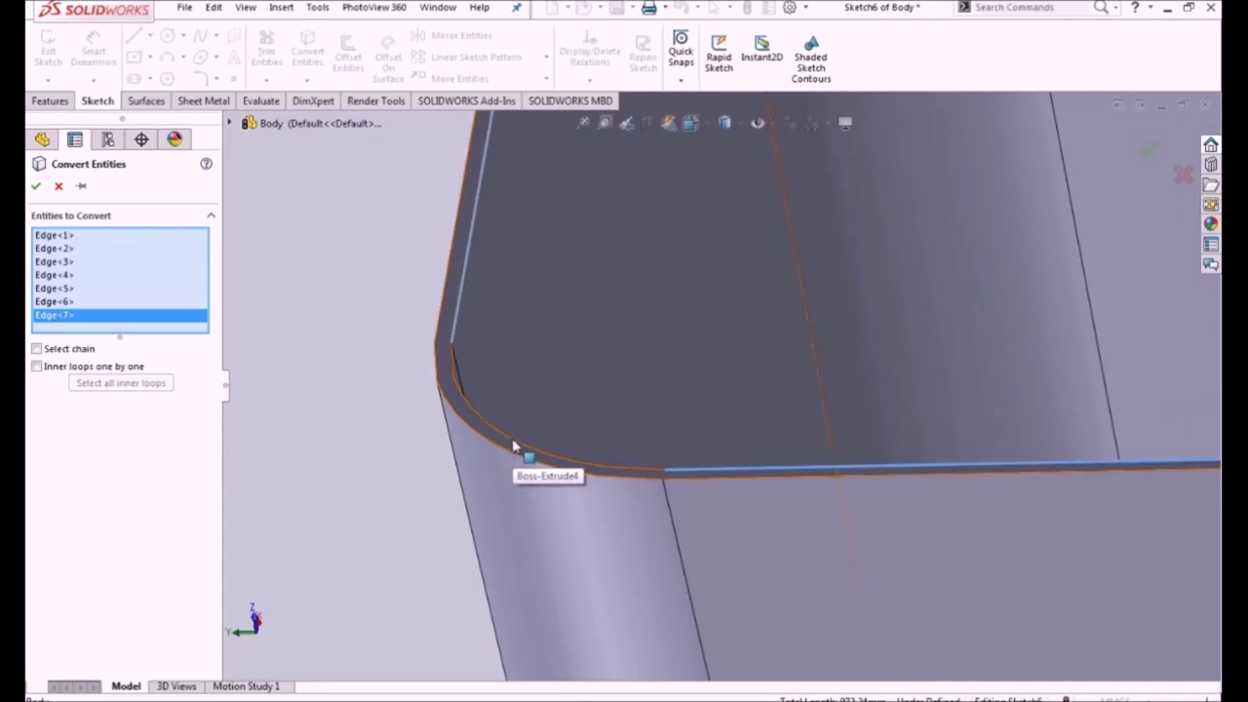
click(513, 445)
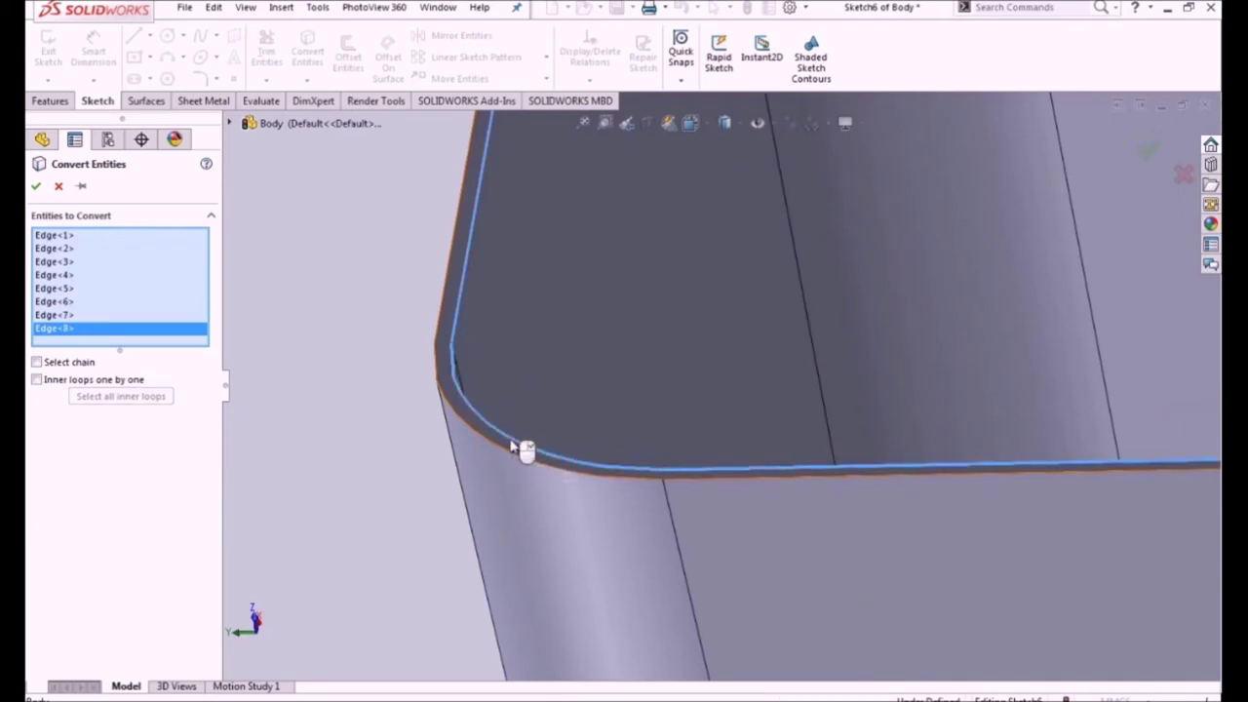
click(35, 187)
scroll(585, 429, up, 2)
scroll(579, 414, up, 2)
scroll(576, 362, up, 2)
click(348, 54)
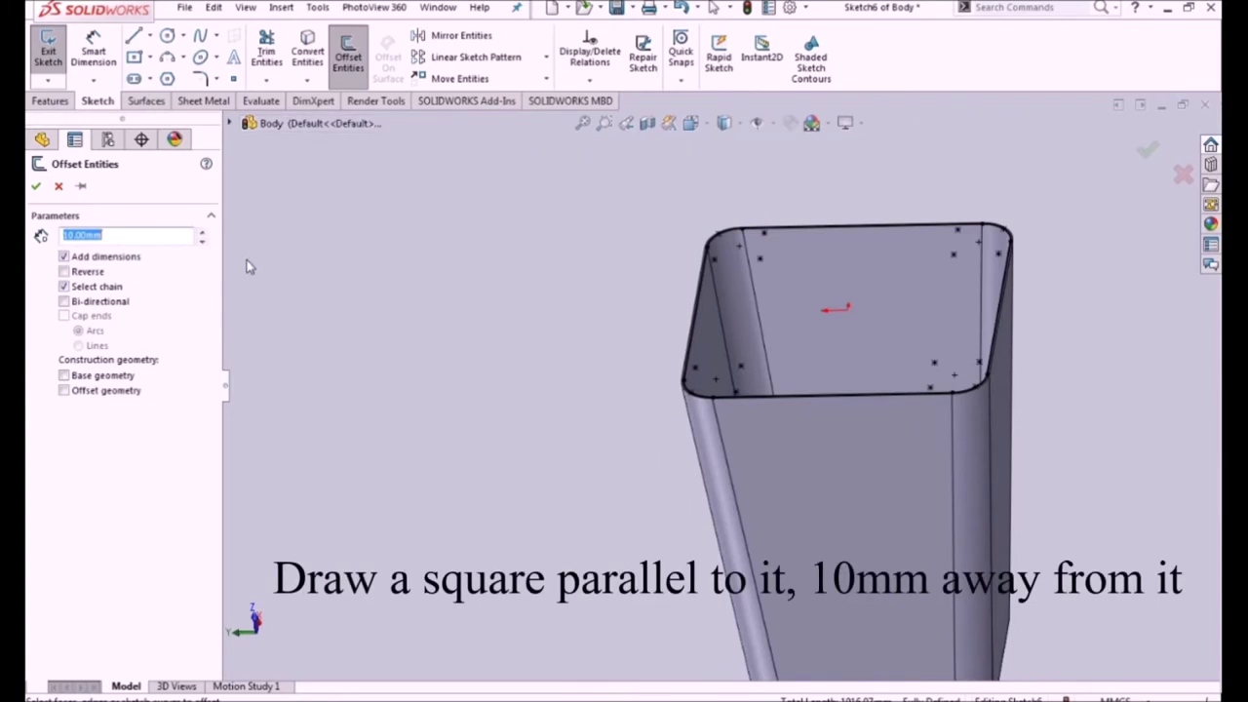
Step: Offset the rim outline 10 mm outward and exit the sketch
key(Escape)
click(349, 54)
click(689, 361)
click(37, 186)
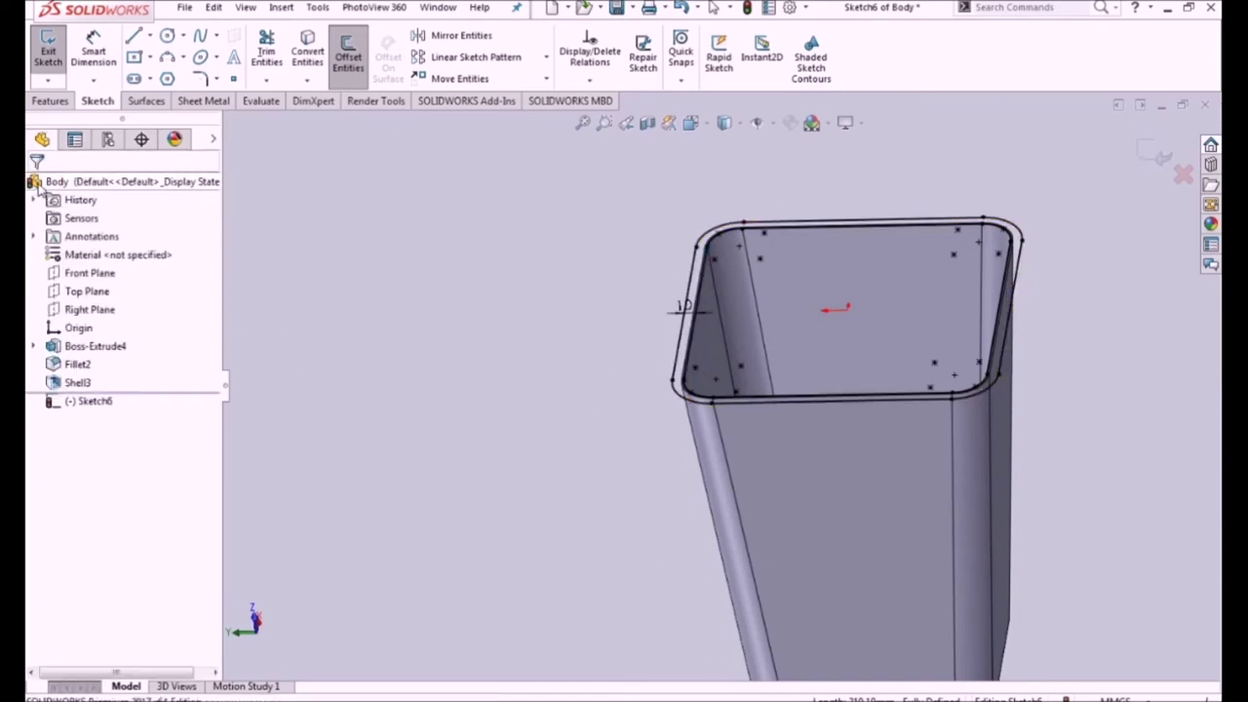
middle_drag(574, 393, 612, 400)
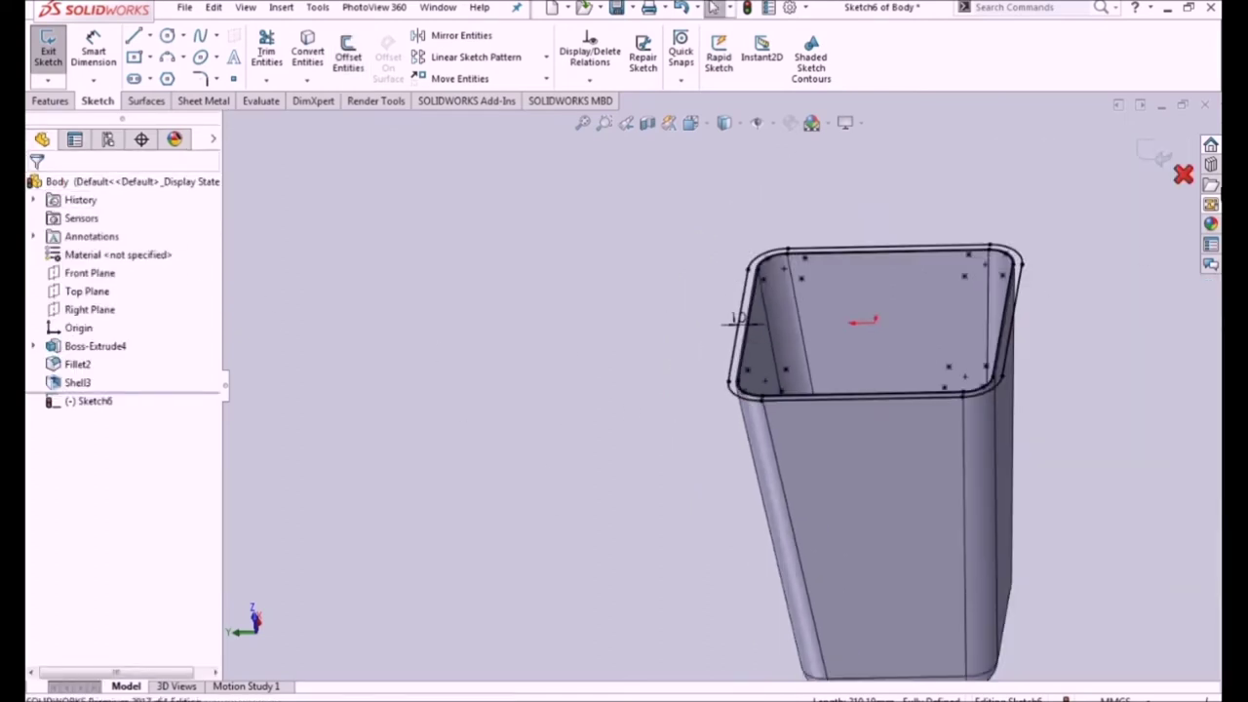
click(1150, 154)
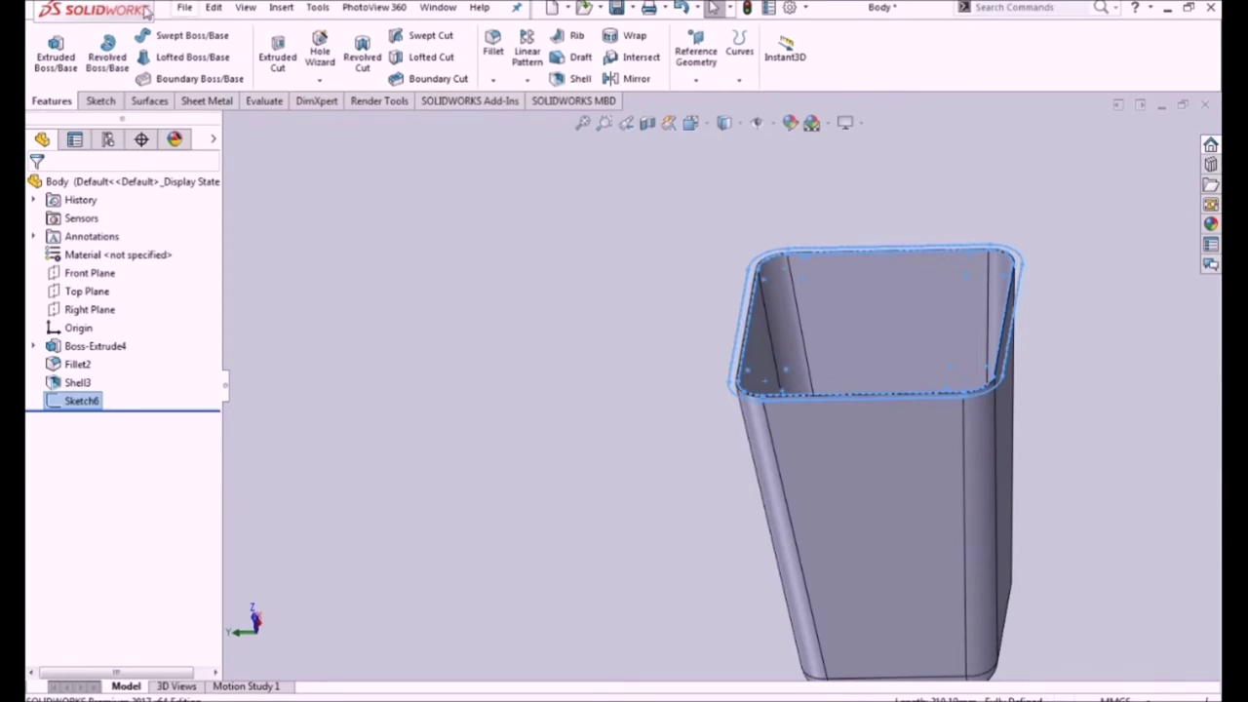
click(72, 58)
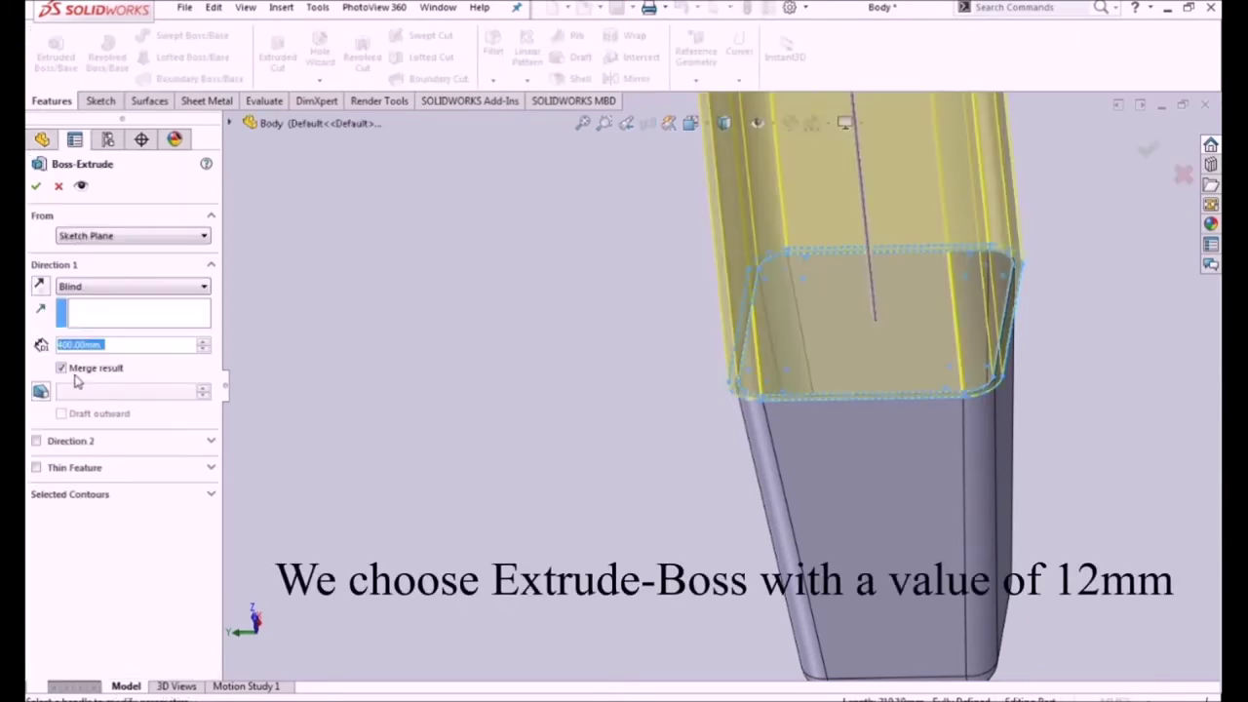
Step: Extrude the offset rim sketch to a 12 mm blind depth
text(12)
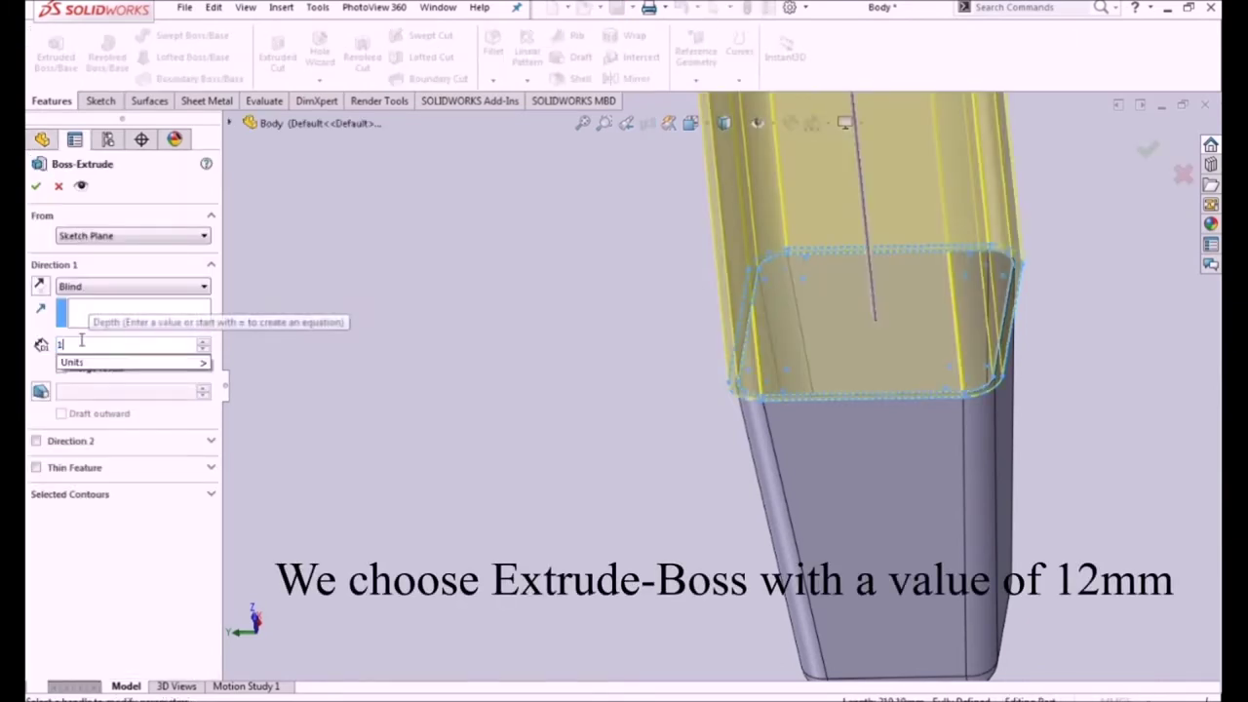
key(Return)
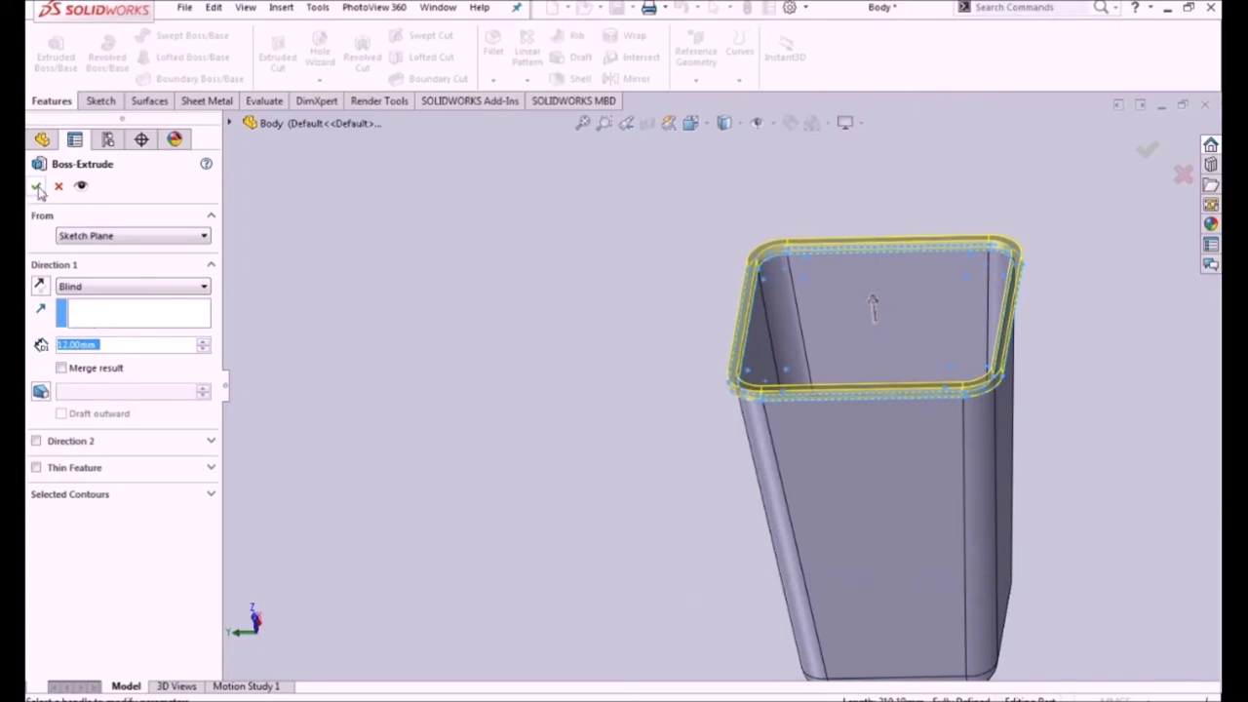
click(37, 187)
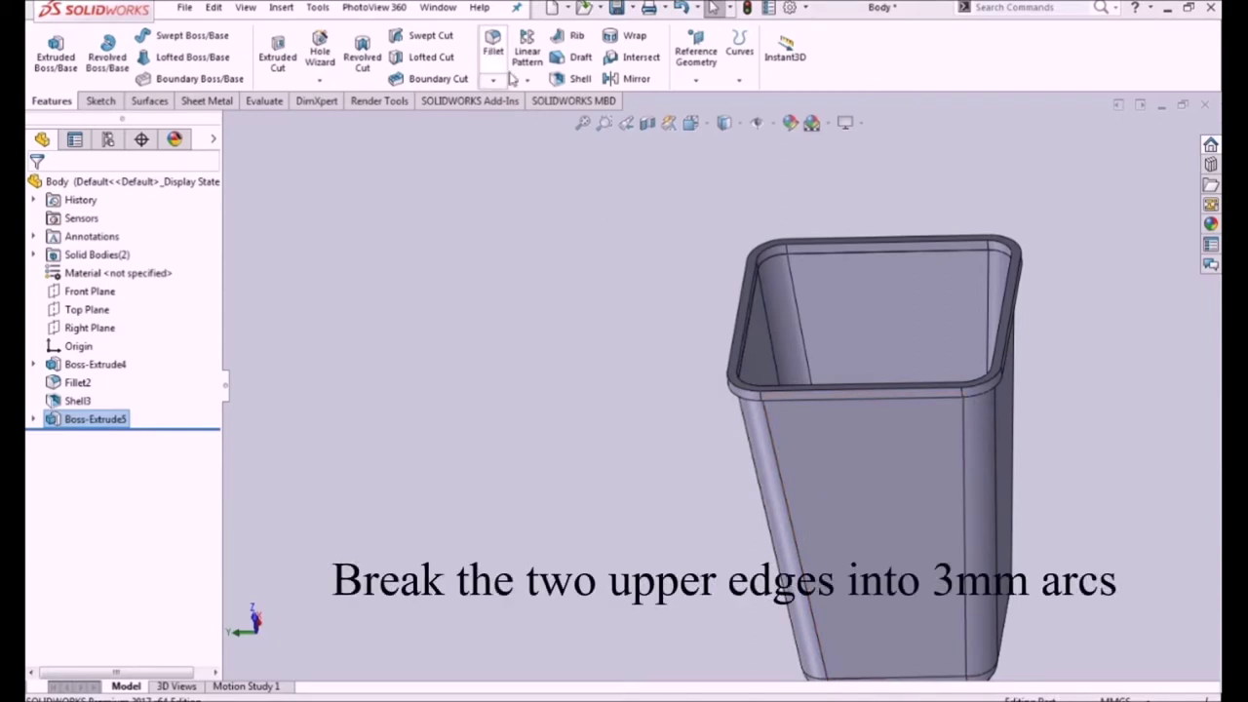
Step: Fillet the lip band's two upper edges with a 3 mm radius
click(492, 43)
scroll(730, 357, down, 3)
scroll(721, 327, down, 2)
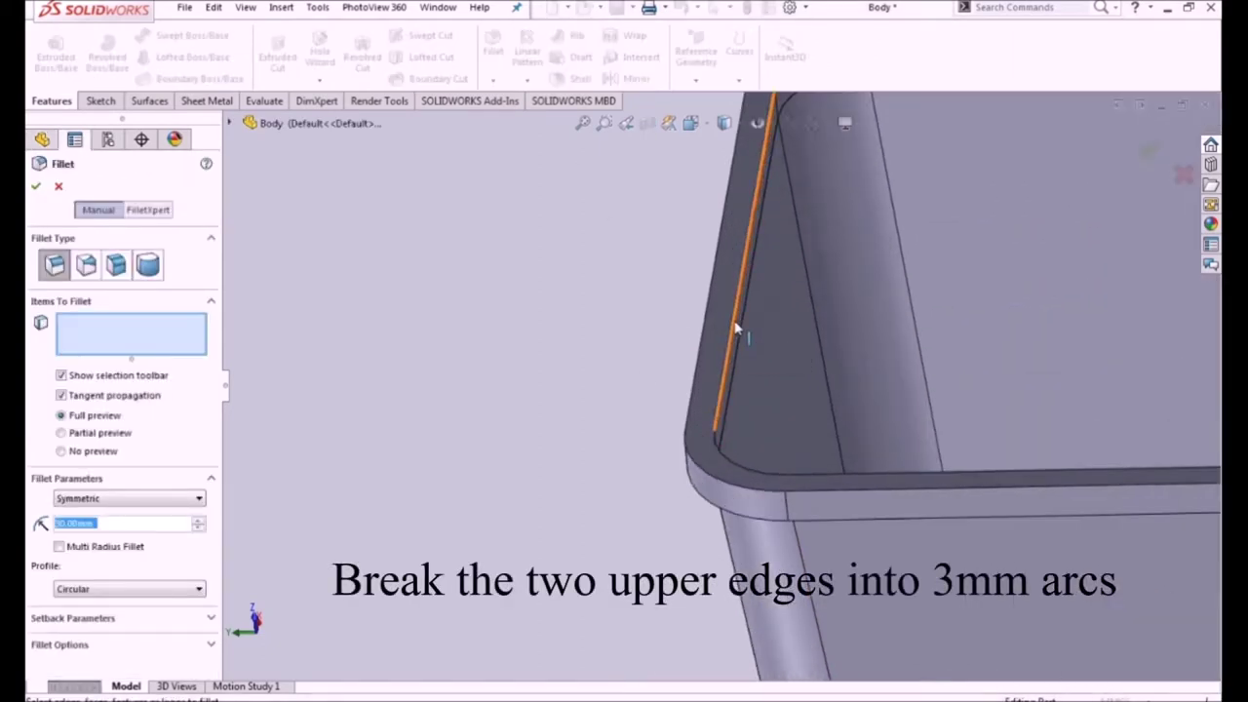
click(724, 328)
click(693, 390)
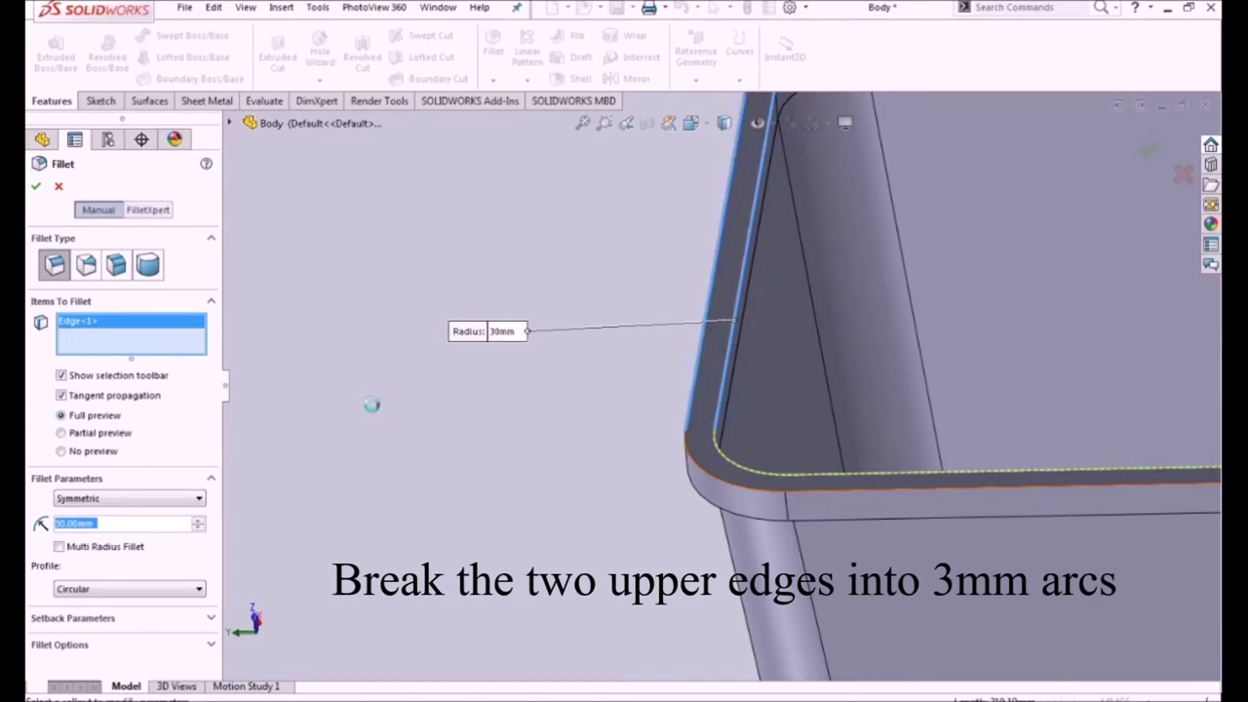
text(3)
key(Return)
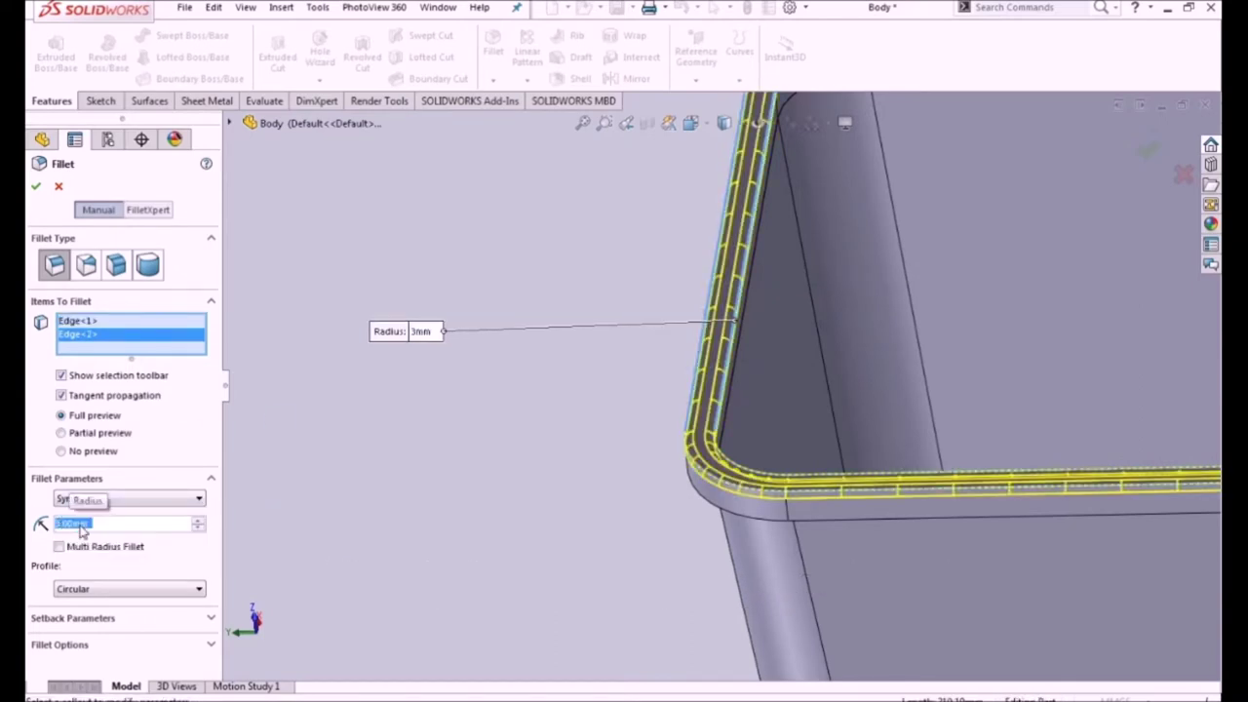
click(34, 188)
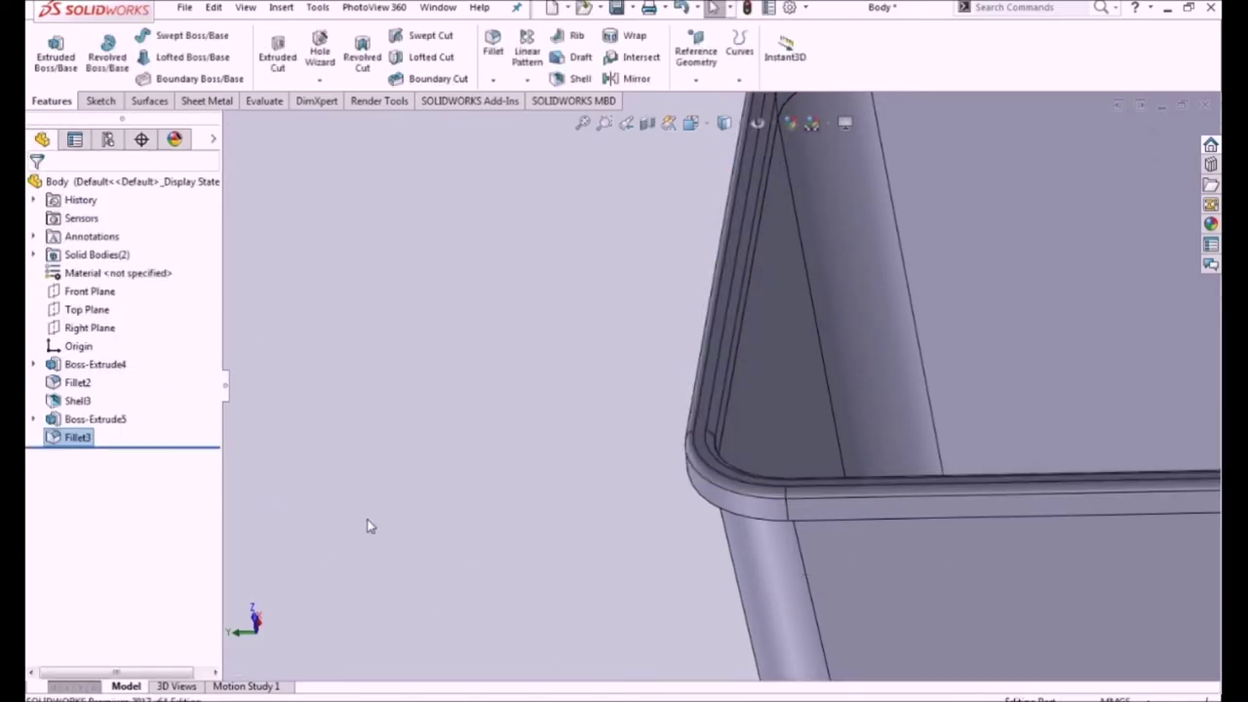
Step: Shell the lip to 2 mm walls with its top face removed
middle_drag(365, 521, 361, 306)
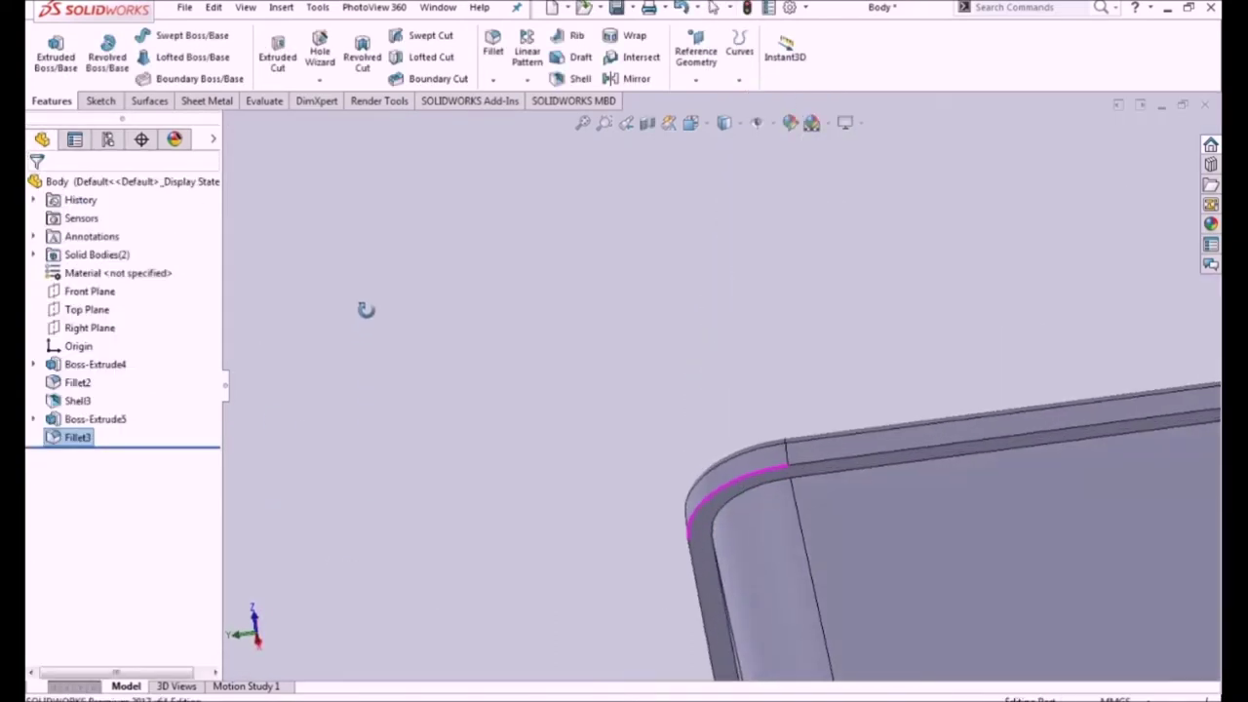
click(561, 81)
click(86, 348)
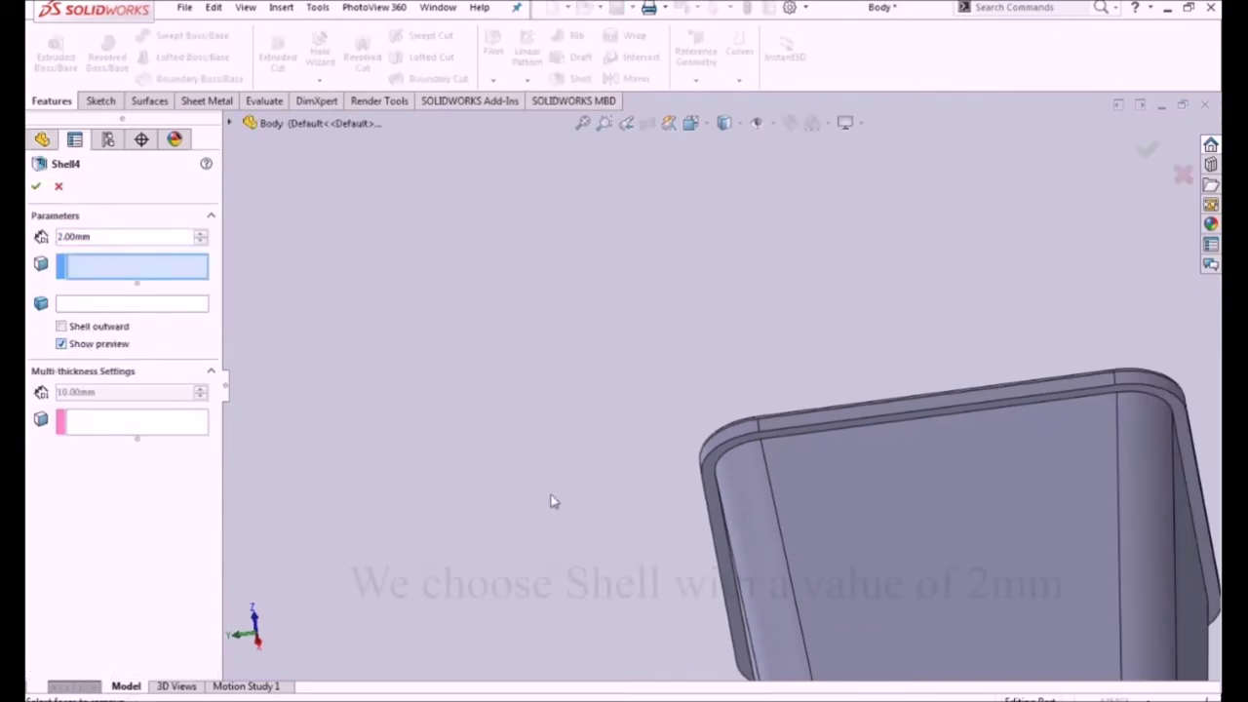
click(721, 497)
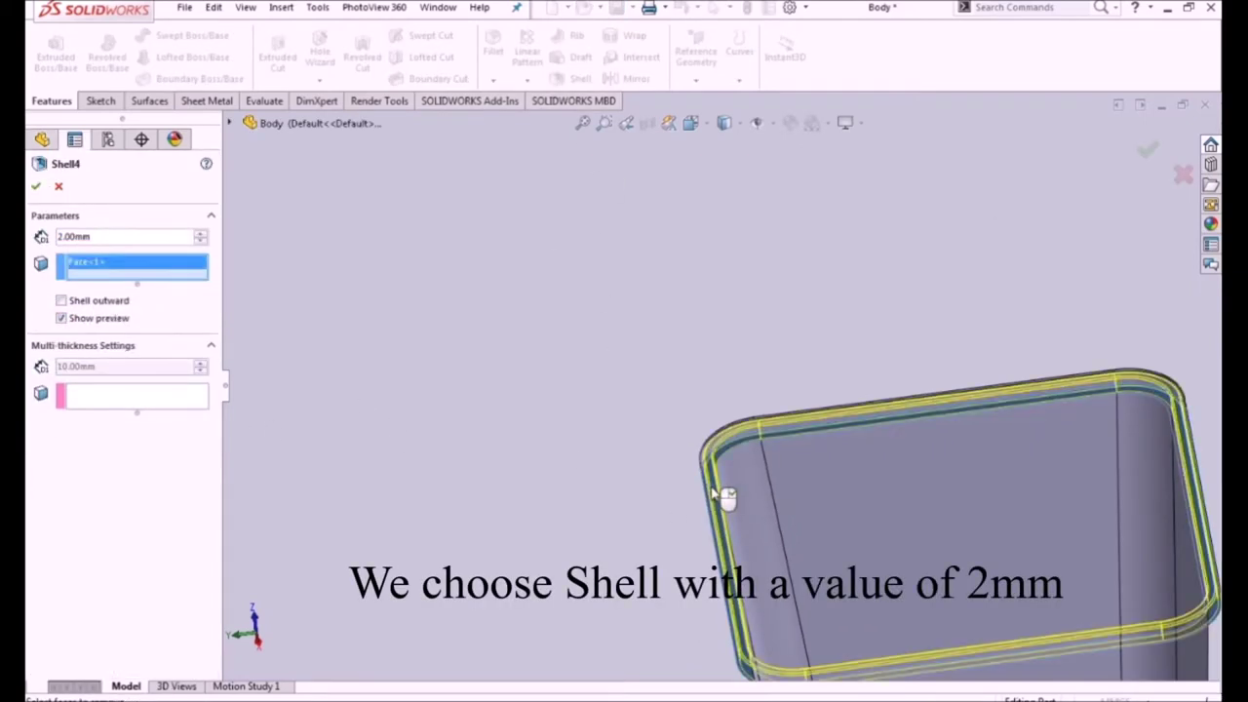
click(34, 190)
mouse_move(582, 347)
middle_down()
mouse_move(696, 305)
mouse_move(802, 459)
mouse_move(984, 337)
mouse_move(1014, 172)
mouse_move(1034, 241)
mouse_move(994, 468)
mouse_move(930, 501)
middle_up()
scroll(930, 501, up, 3)
middle_drag(479, 409, 465, 440)
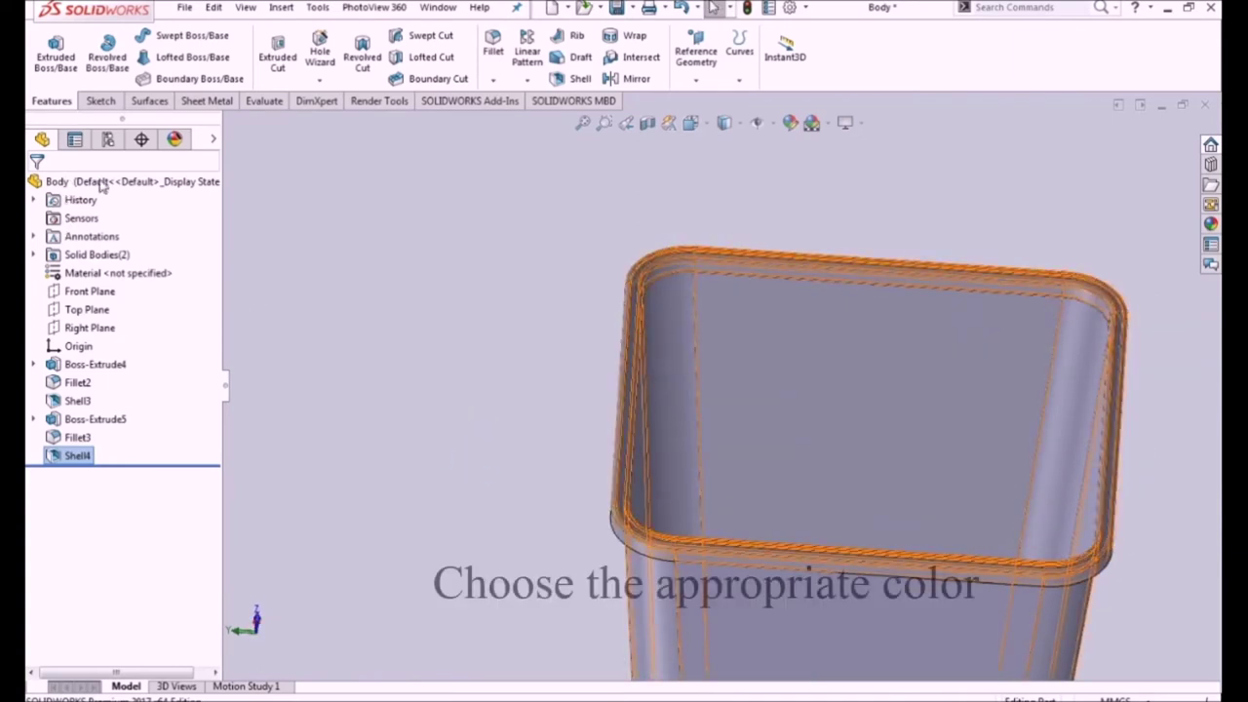
Step: Change the body appearance from Red LED to pale yellow and save the part
click(98, 183)
right_click(102, 186)
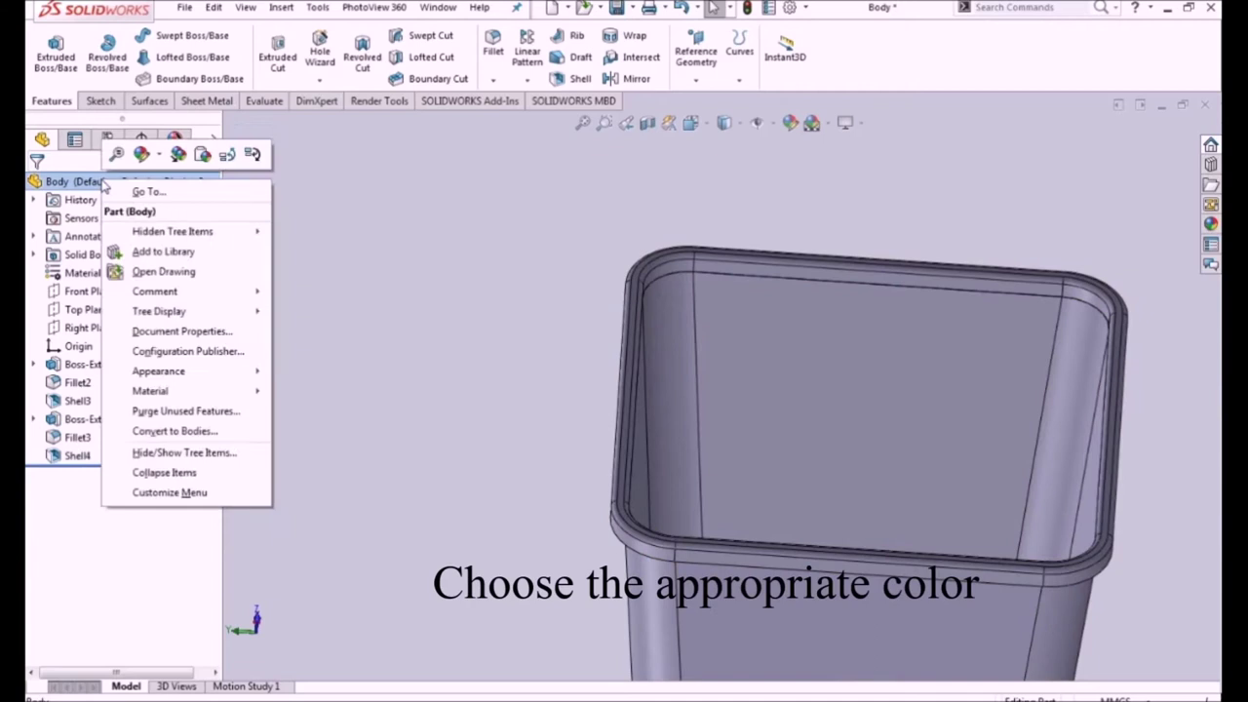
click(157, 156)
click(158, 193)
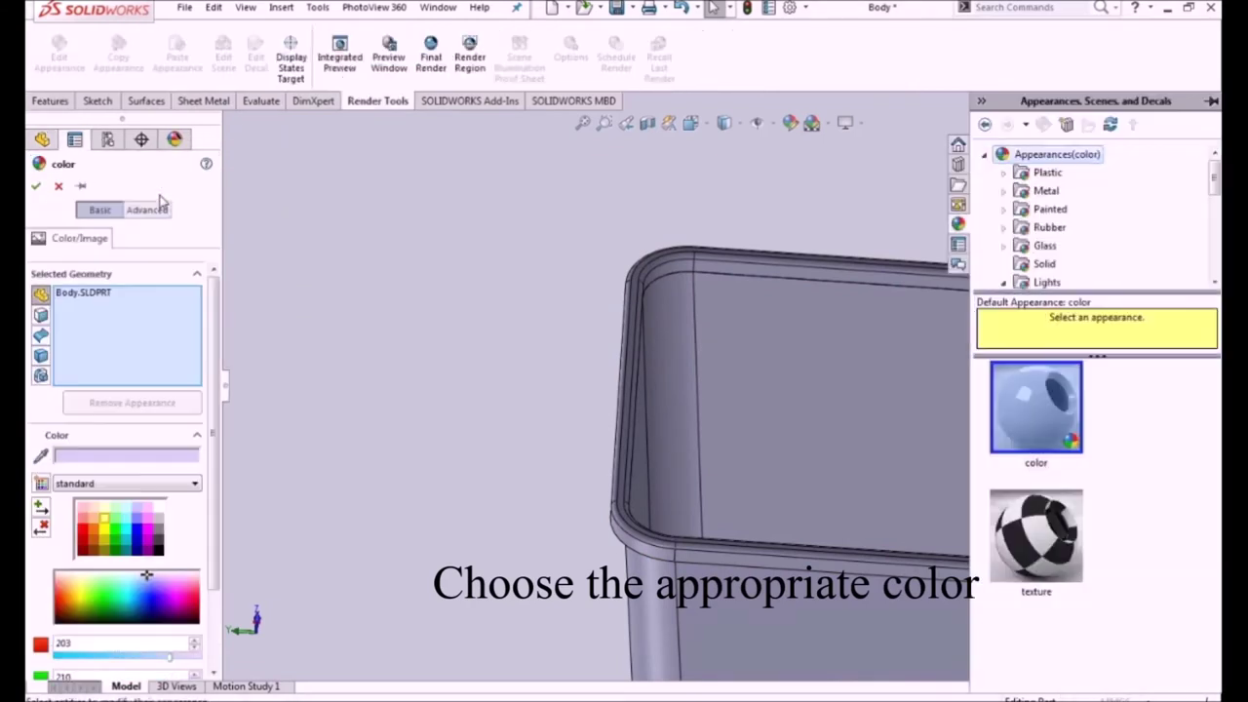
click(1063, 282)
click(1041, 374)
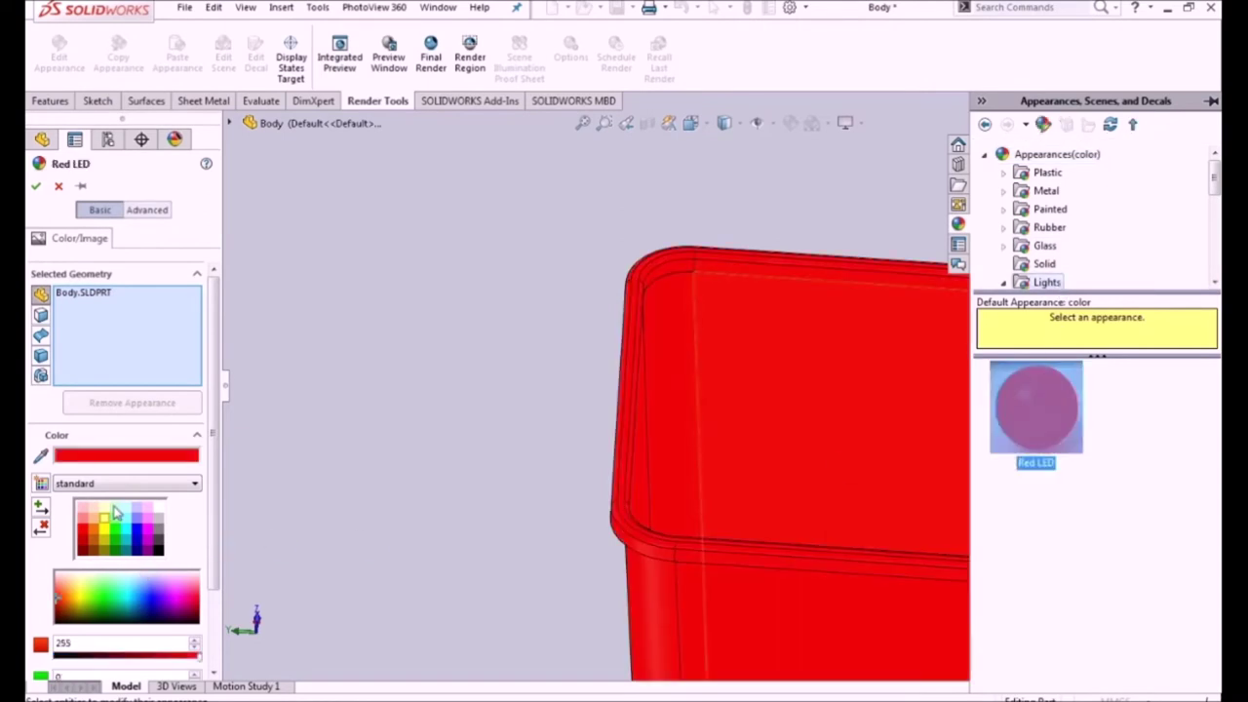
click(106, 510)
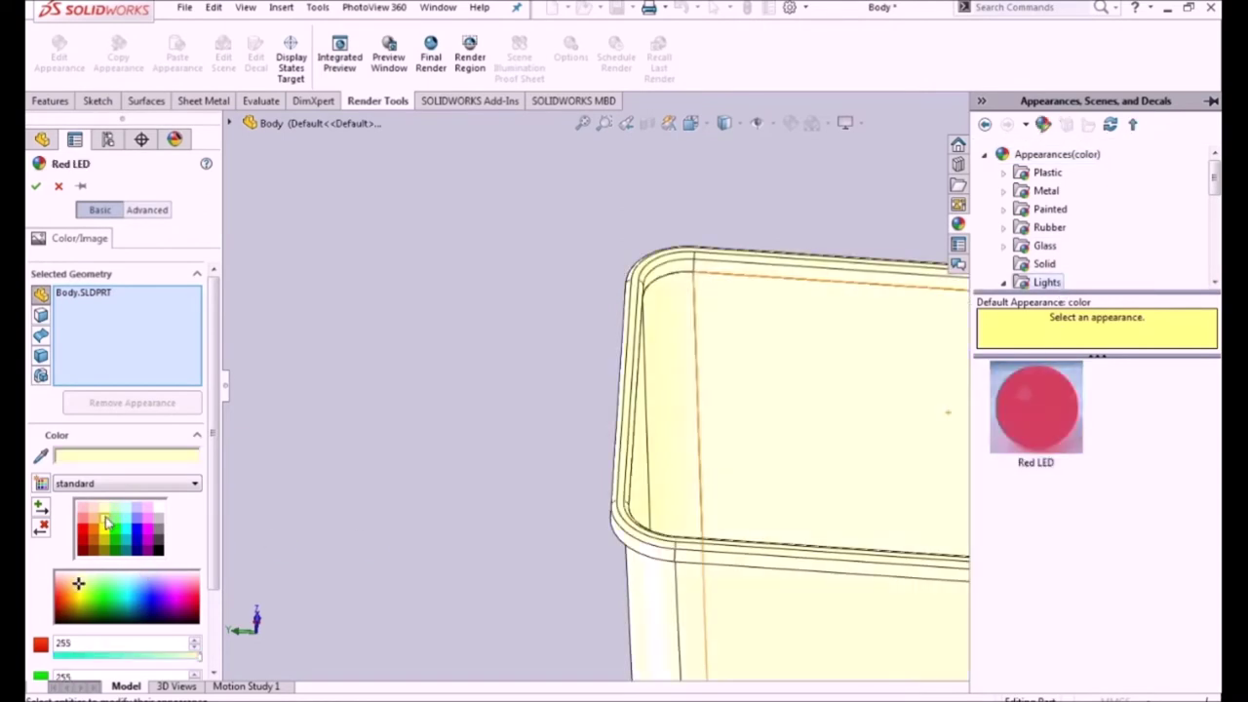
click(35, 189)
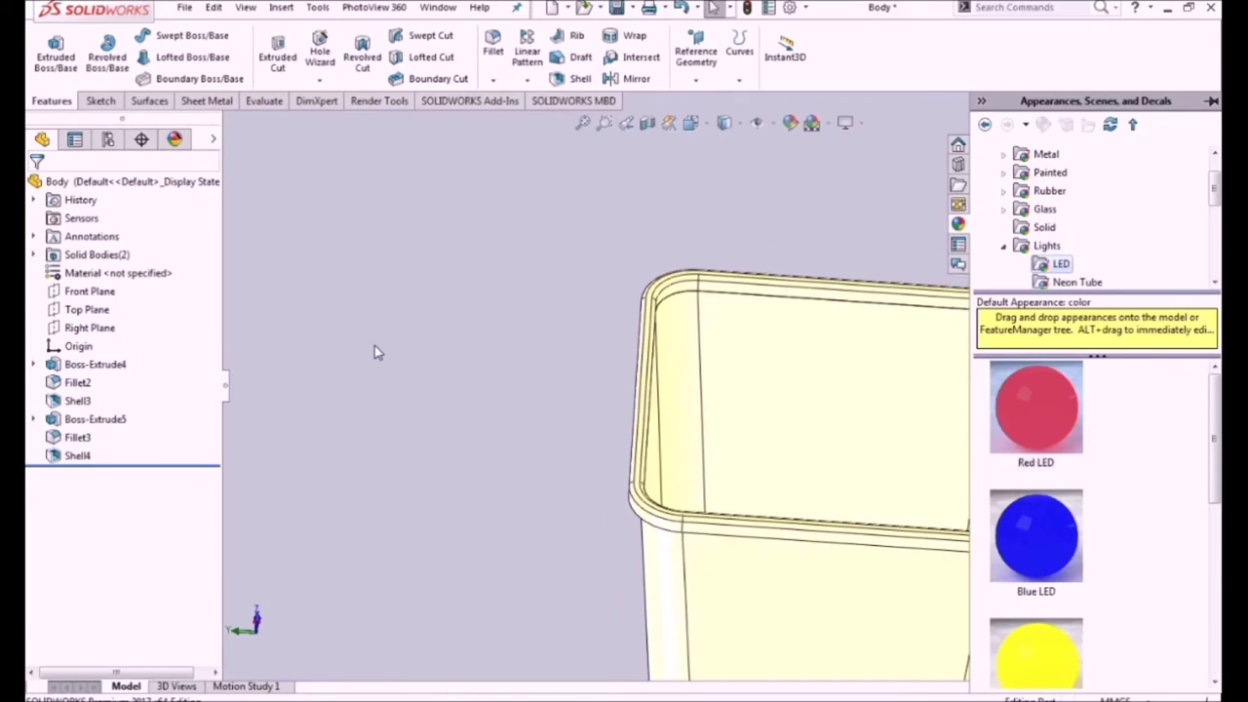
mouse_move(369, 278)
middle_down()
mouse_move(397, 357)
mouse_move(425, 347)
middle_up()
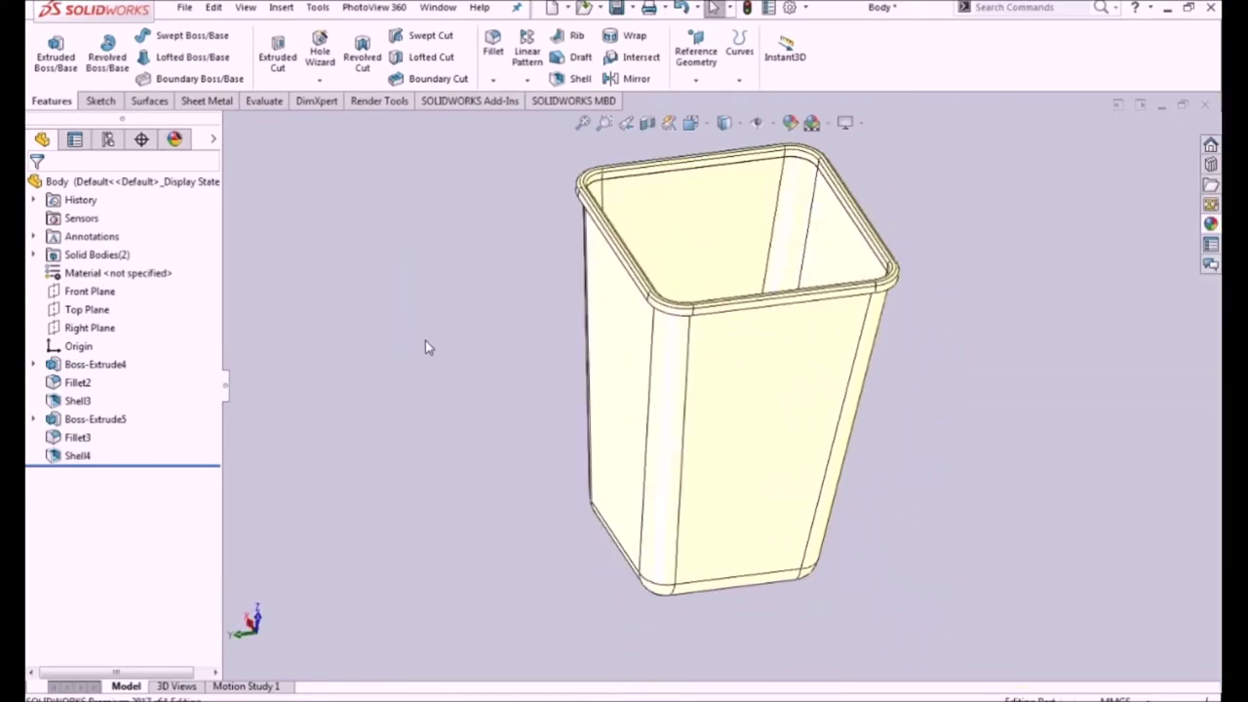
click(618, 10)
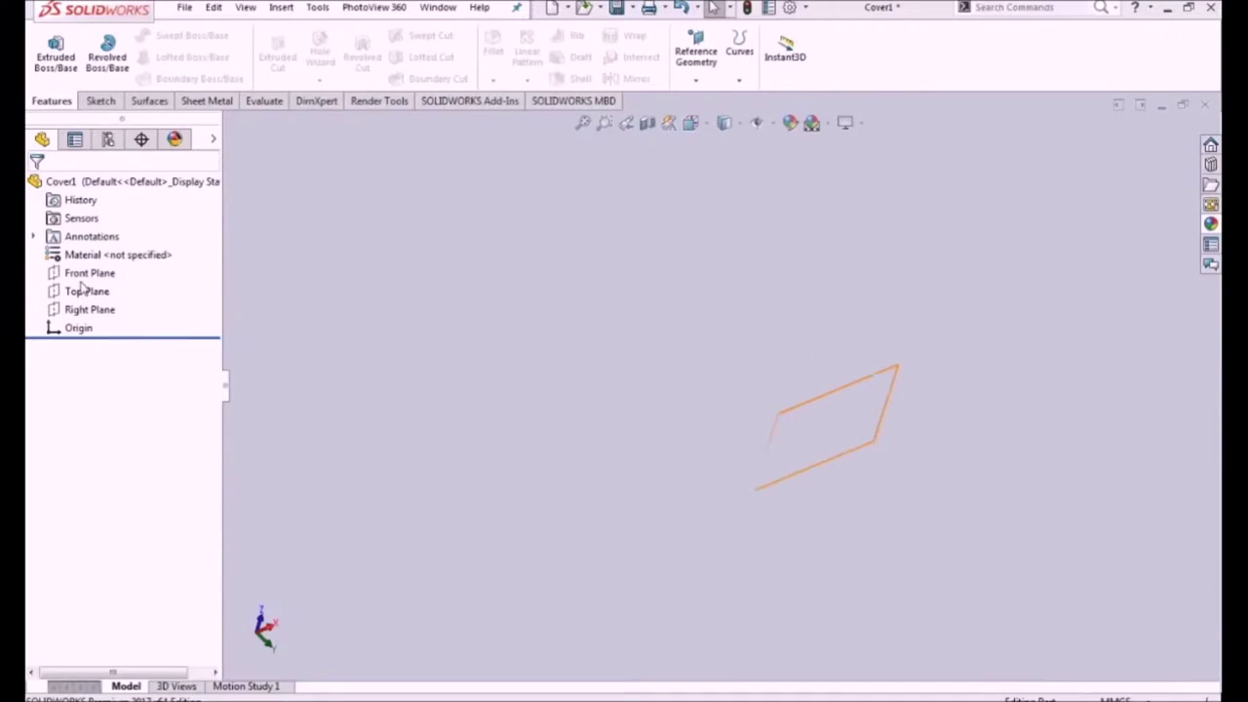
Step: Select the Front Plane to begin a new sketch
click(87, 273)
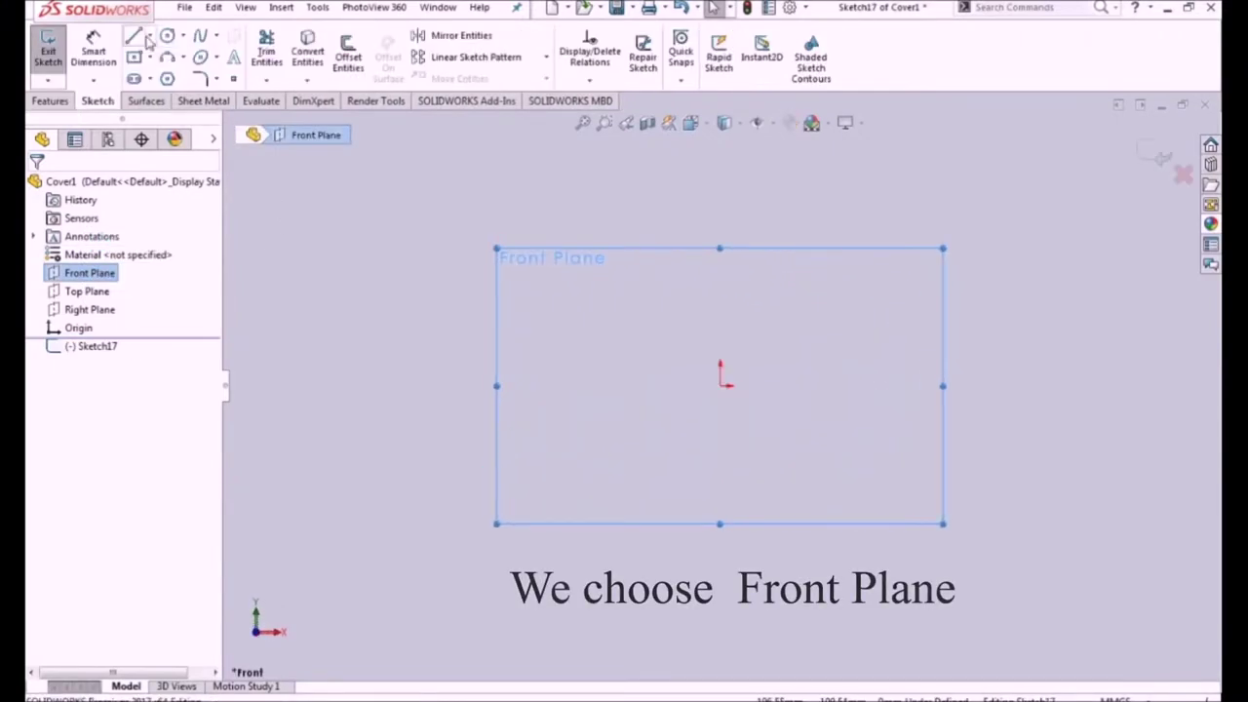
Step: Draw a centre-point rectangle starting at the origin
click(134, 57)
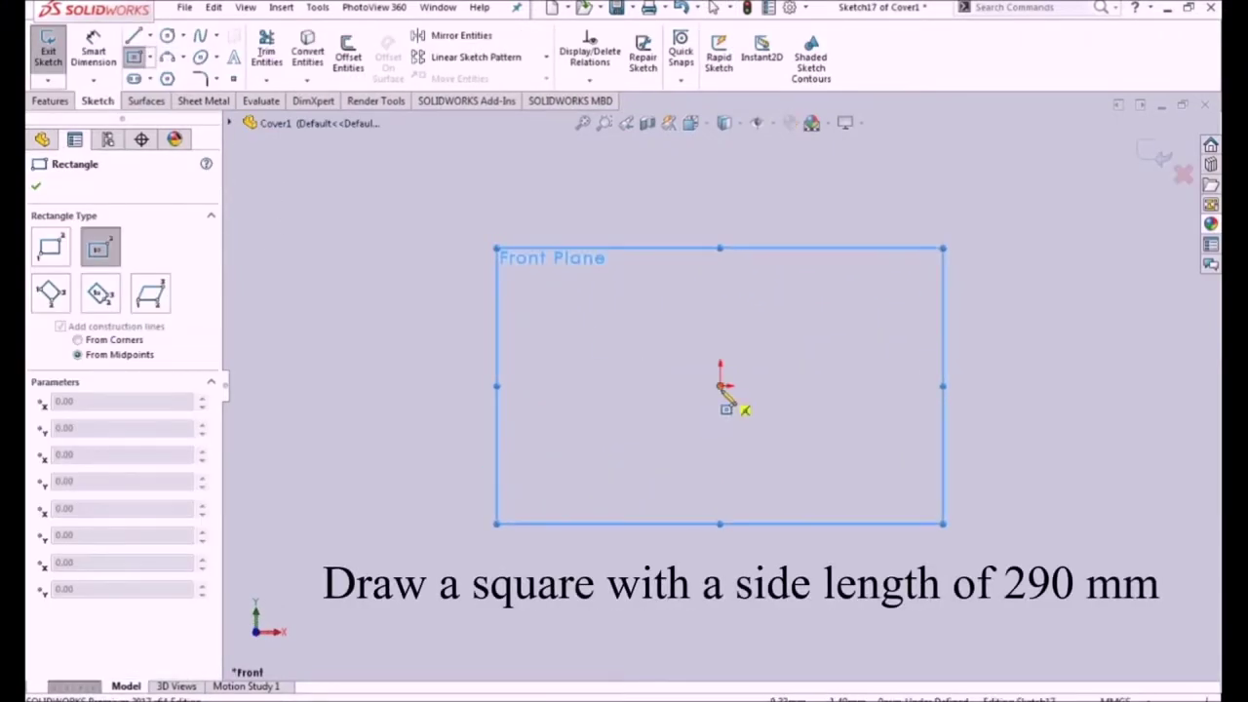
click(719, 385)
click(815, 479)
key(Escape)
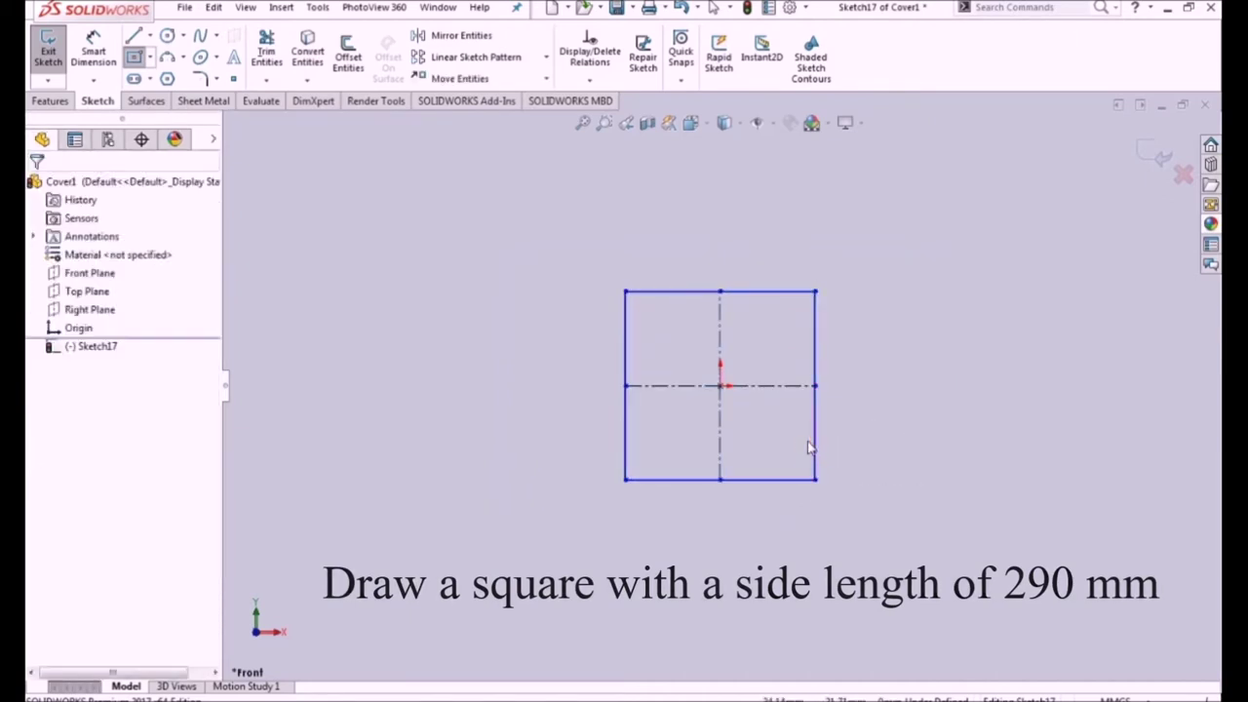
Step: Make the rectangle's bottom and right edges equal so it becomes a square
click(775, 479)
ctrl+click(815, 443)
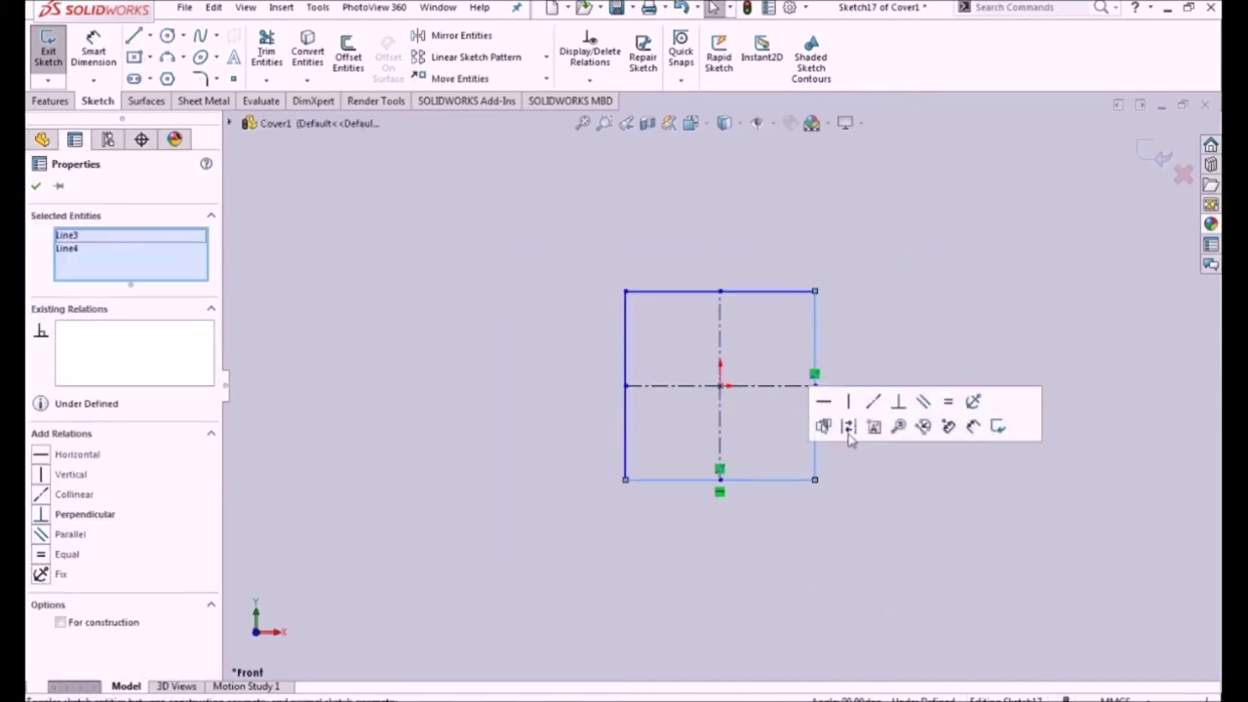
click(947, 401)
click(897, 458)
Step: Dimension the square's bottom edge to 200 and exit the sketch
click(93, 54)
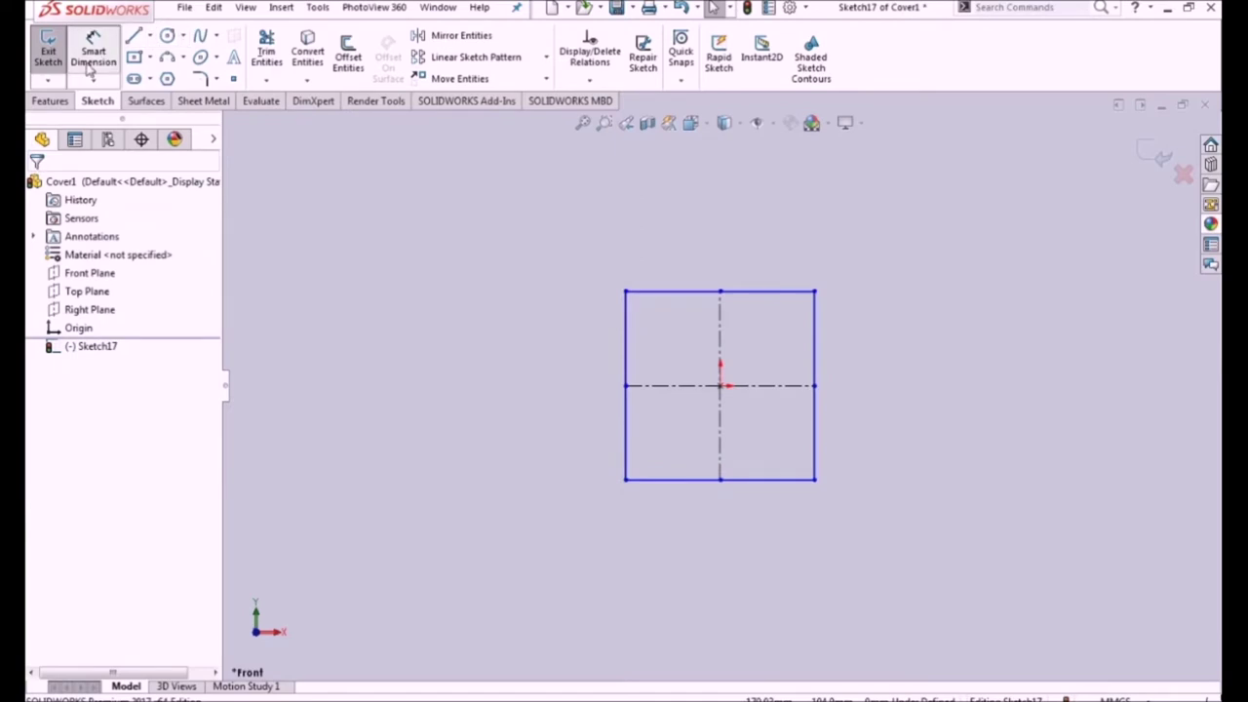
click(775, 479)
click(769, 545)
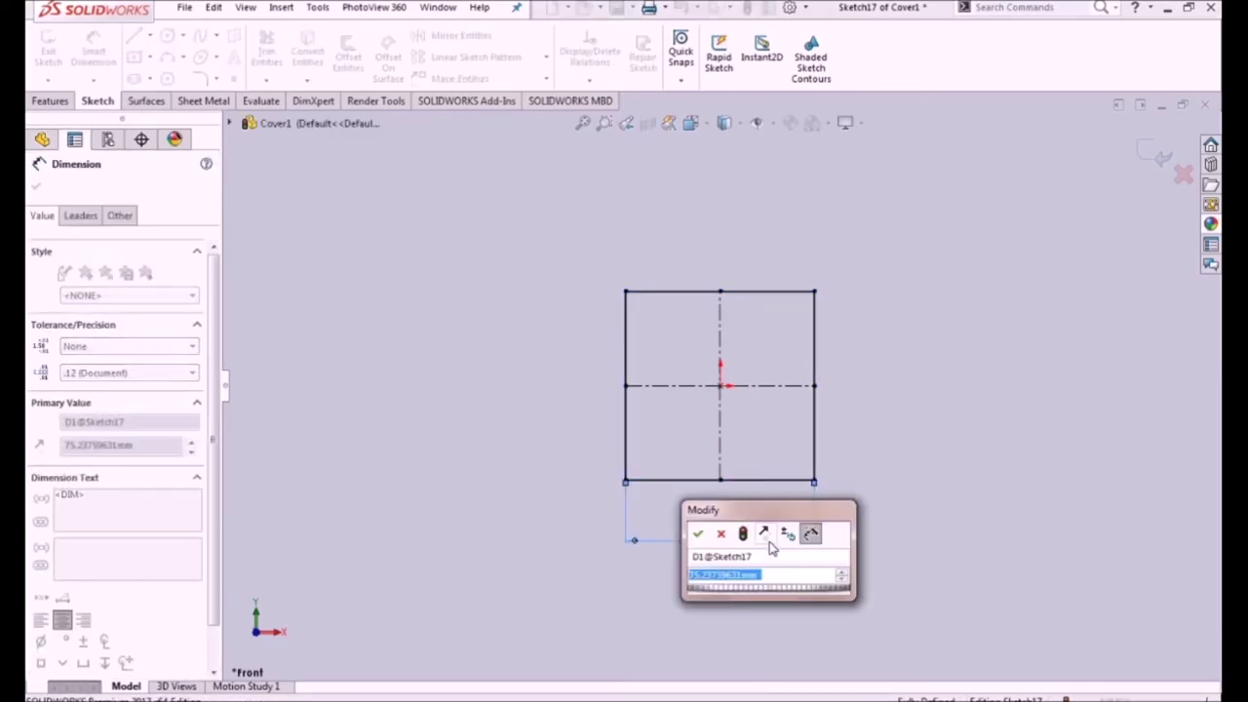
text(200)
key(Return)
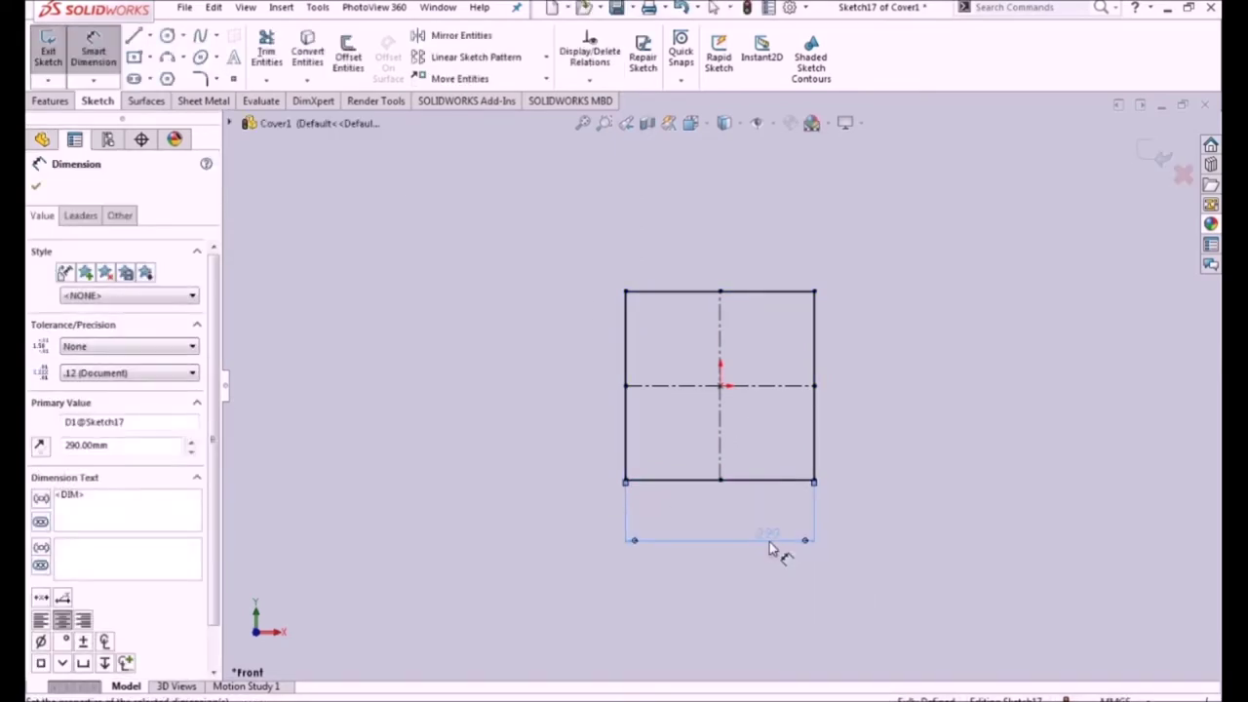
click(1158, 159)
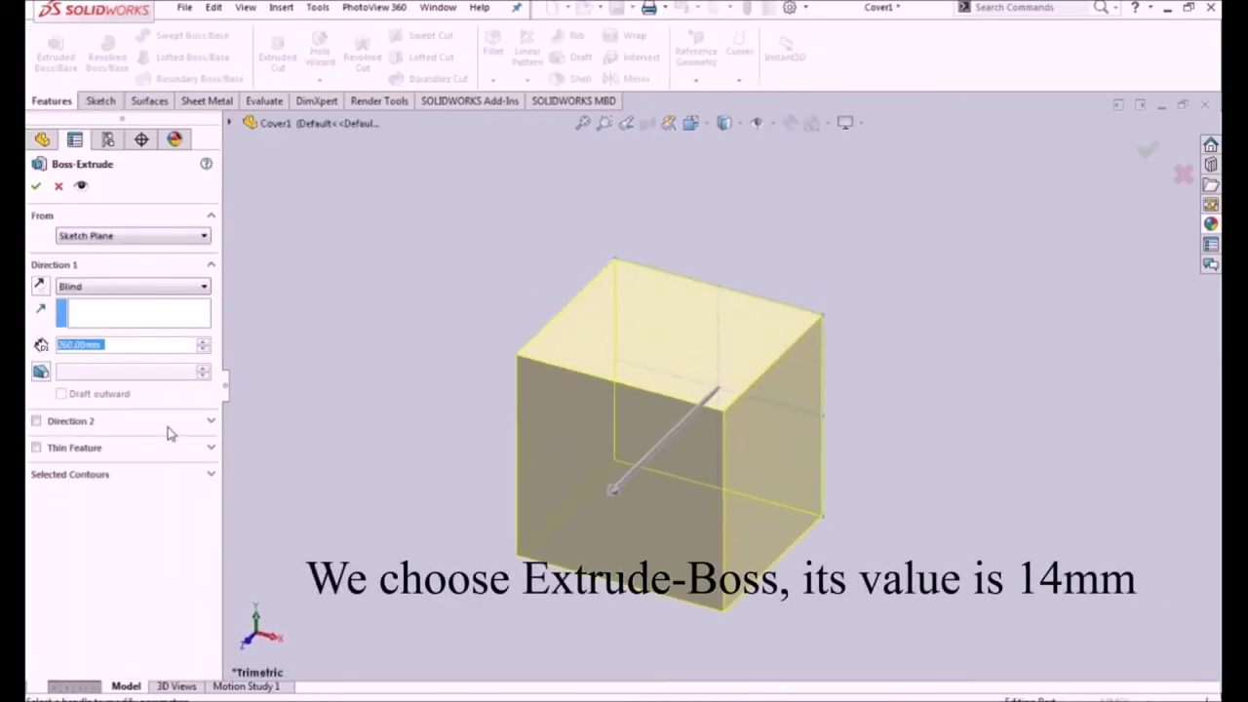
Step: Extrude the square sketch into a 14 mm thick plate
text(14)
key(Return)
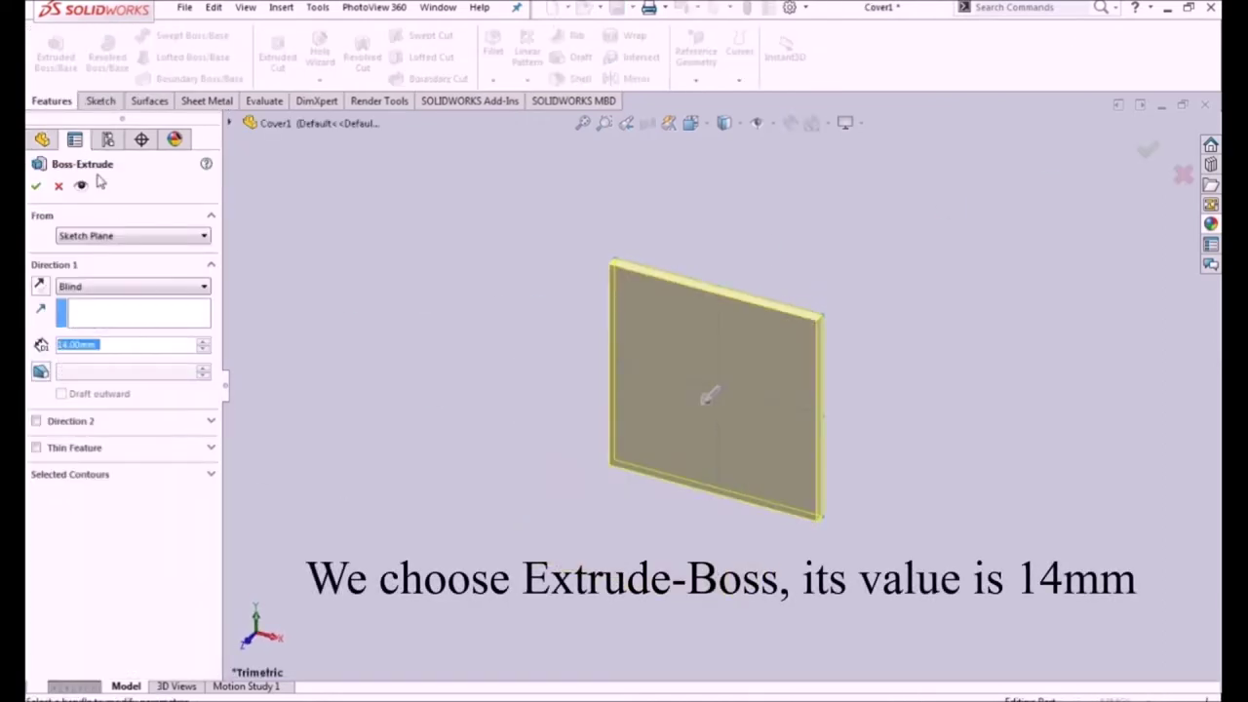
click(35, 185)
Step: Fillet the plate's front face edges with a 5 mm radius
click(492, 44)
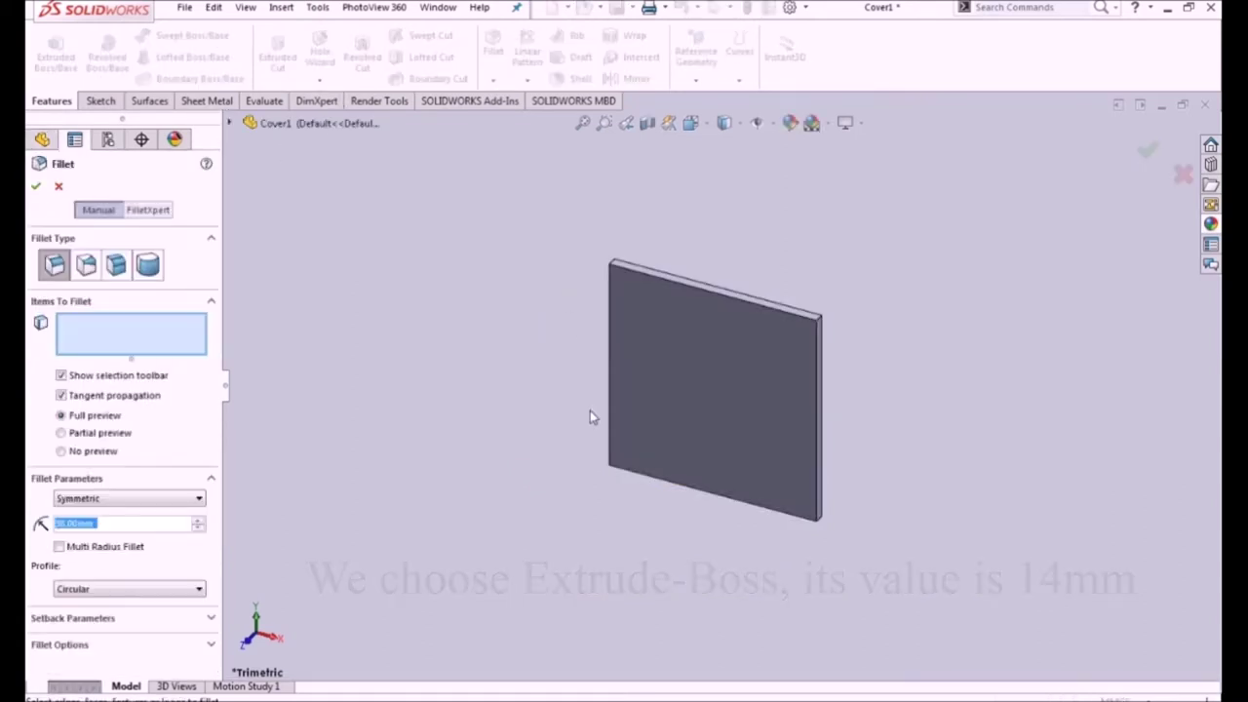
text(5)
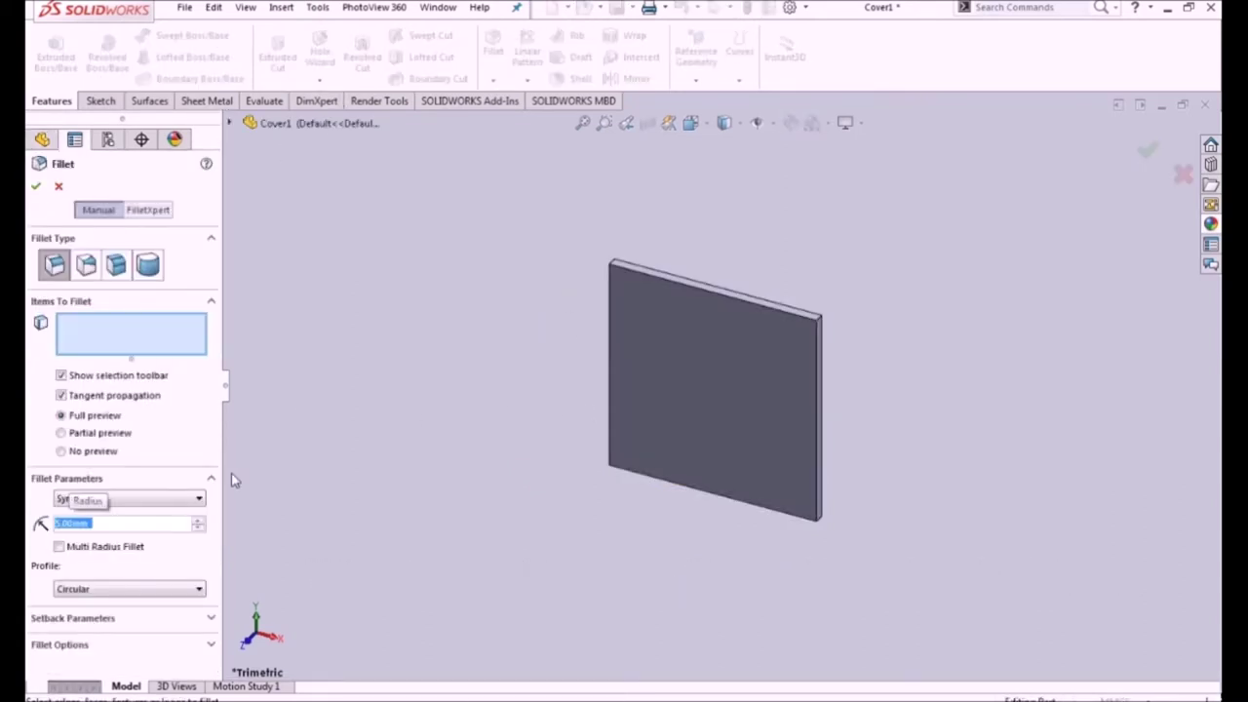
click(782, 369)
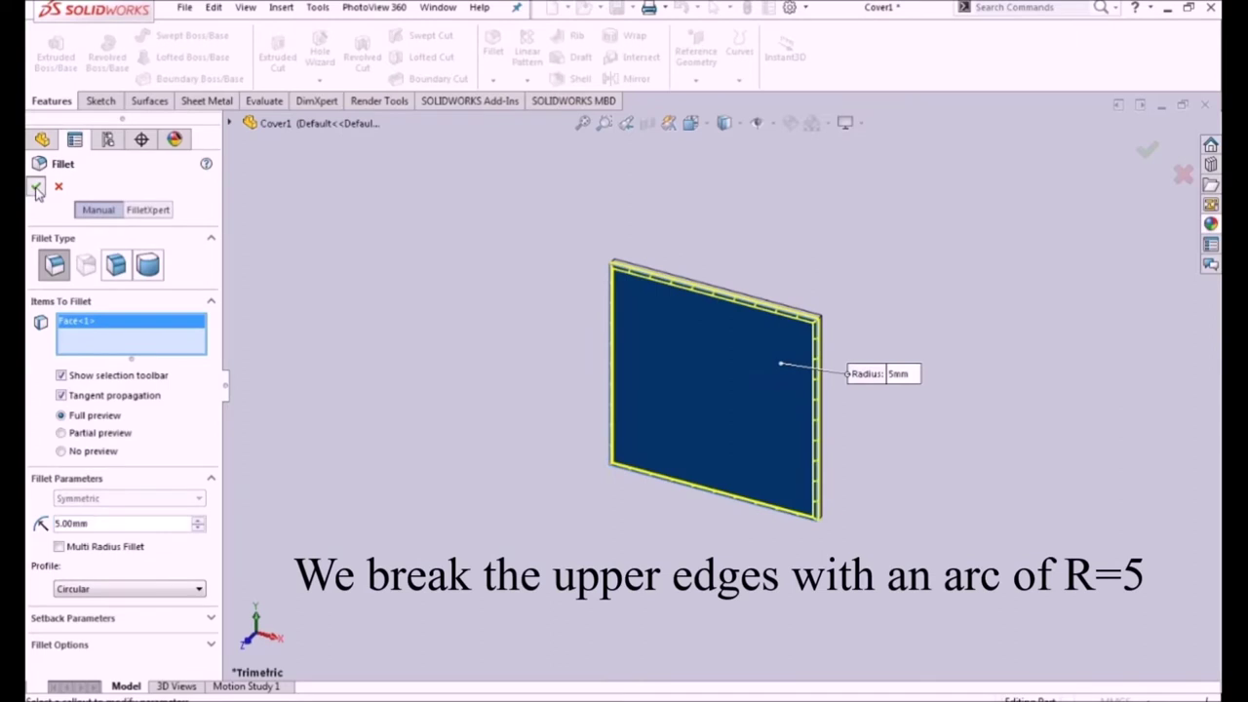
click(35, 187)
mouse_move(540, 540)
middle_down()
mouse_move(572, 286)
mouse_move(527, 270)
middle_up()
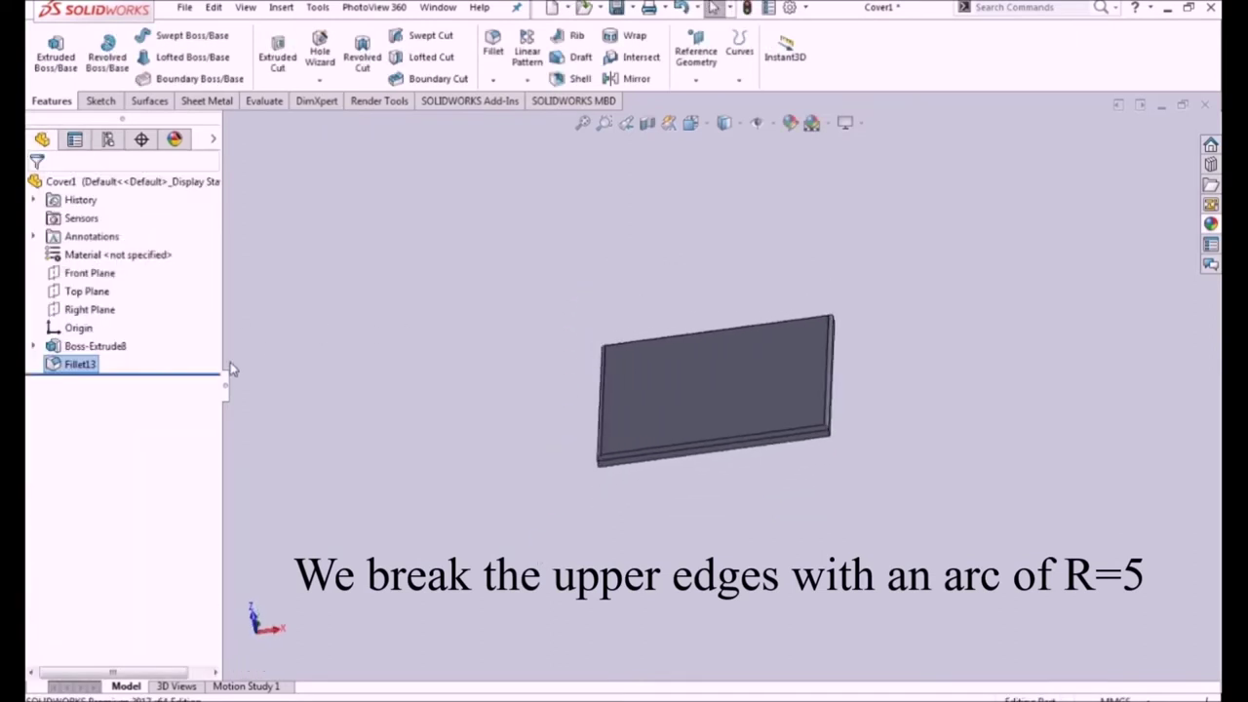
middle_drag(407, 424, 390, 426)
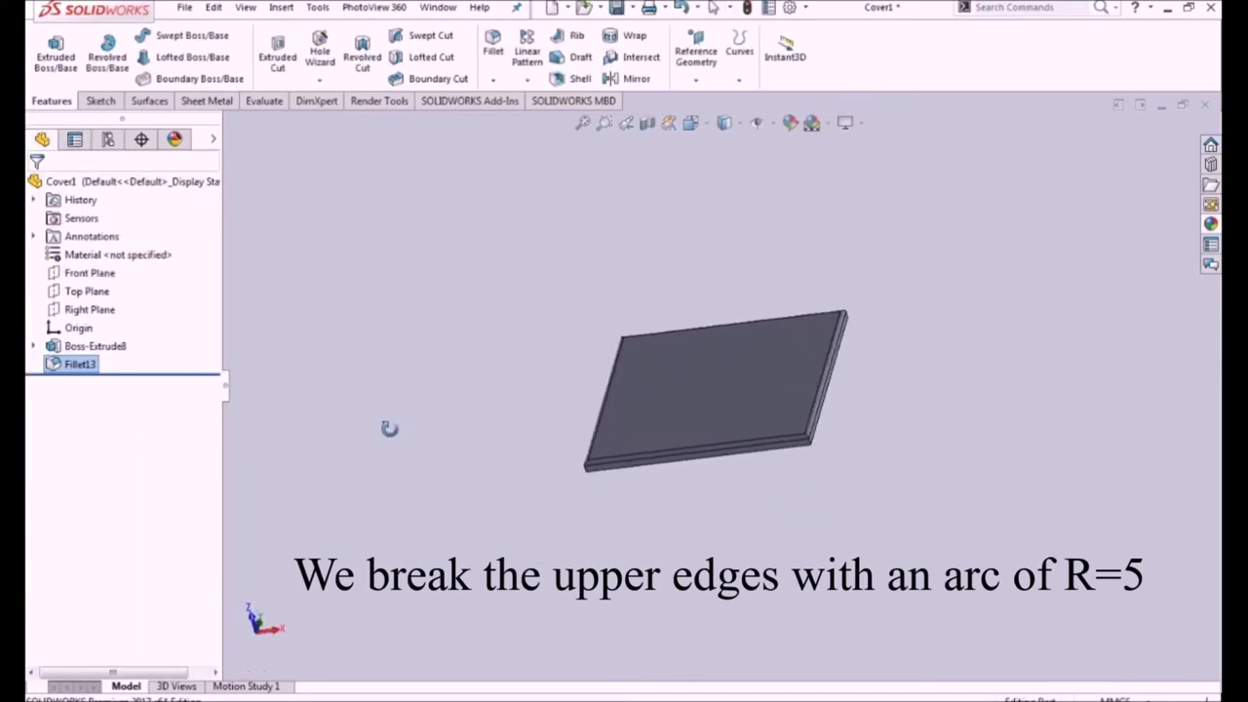
Step: Start a new sketch on Top Plane, viewed from the bottom
click(89, 274)
click(87, 291)
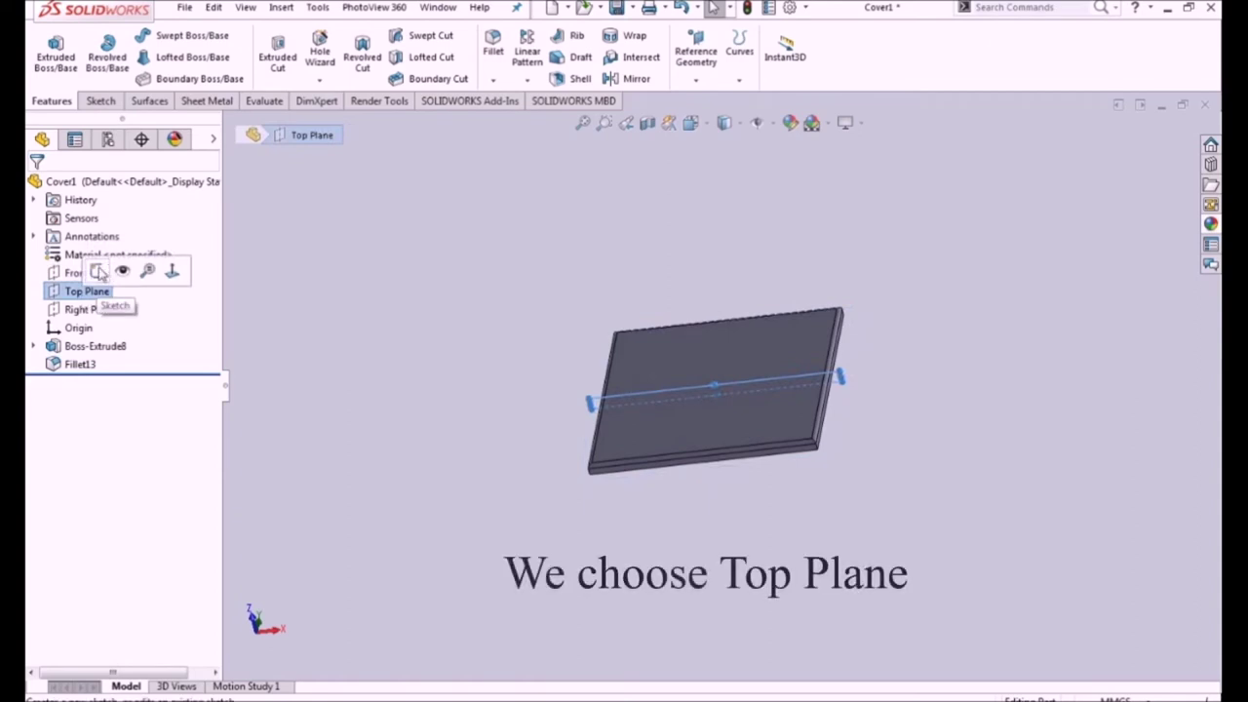
click(104, 269)
key(space)
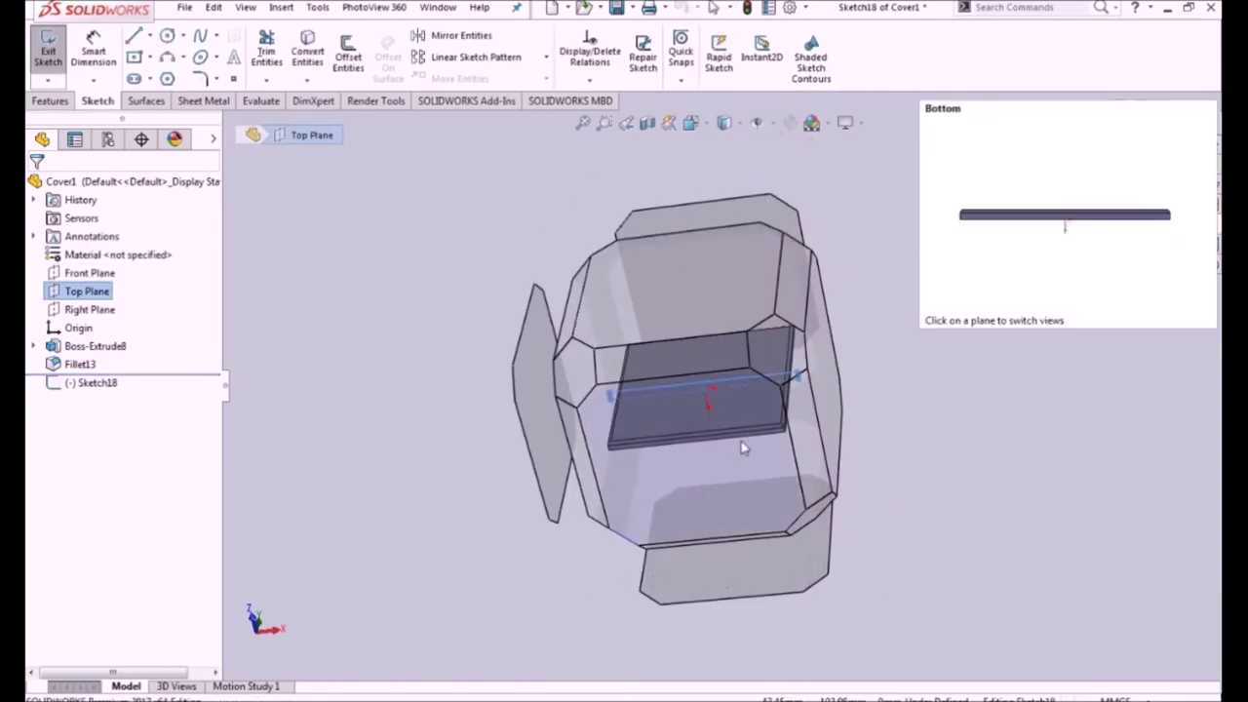
click(744, 444)
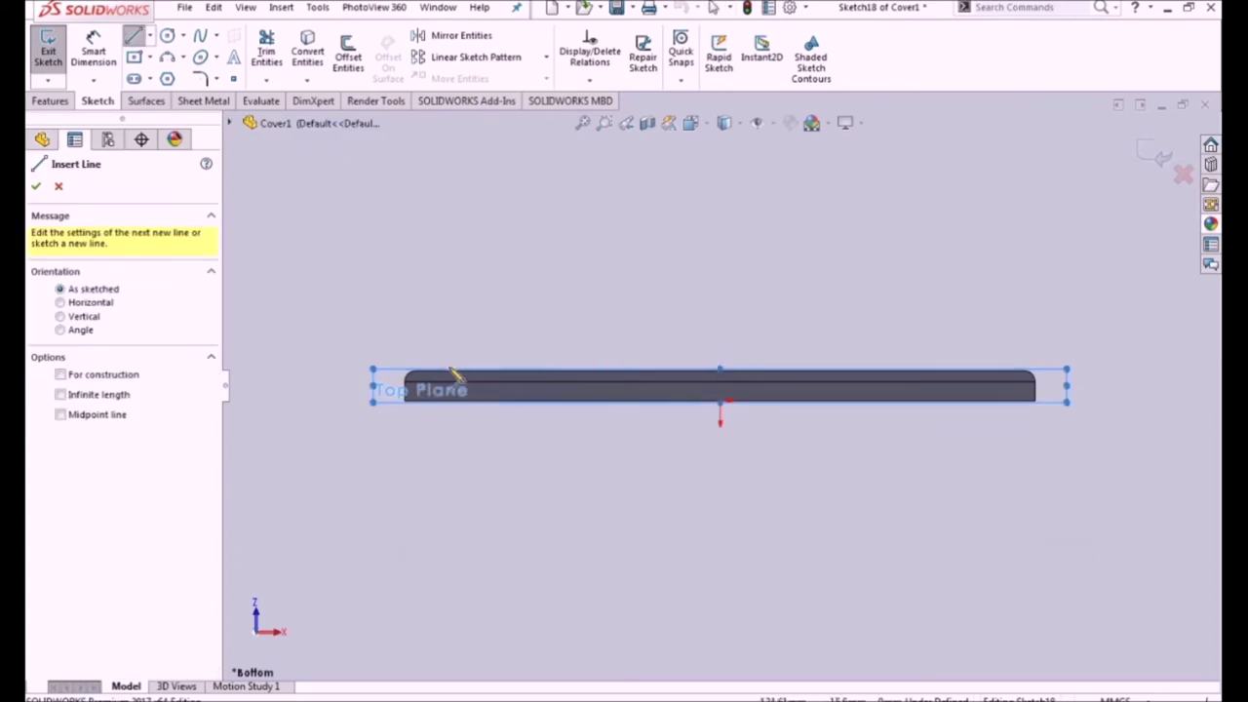
Step: Draw the closed five-sided peaked outline standing on the plate edge
click(692, 199)
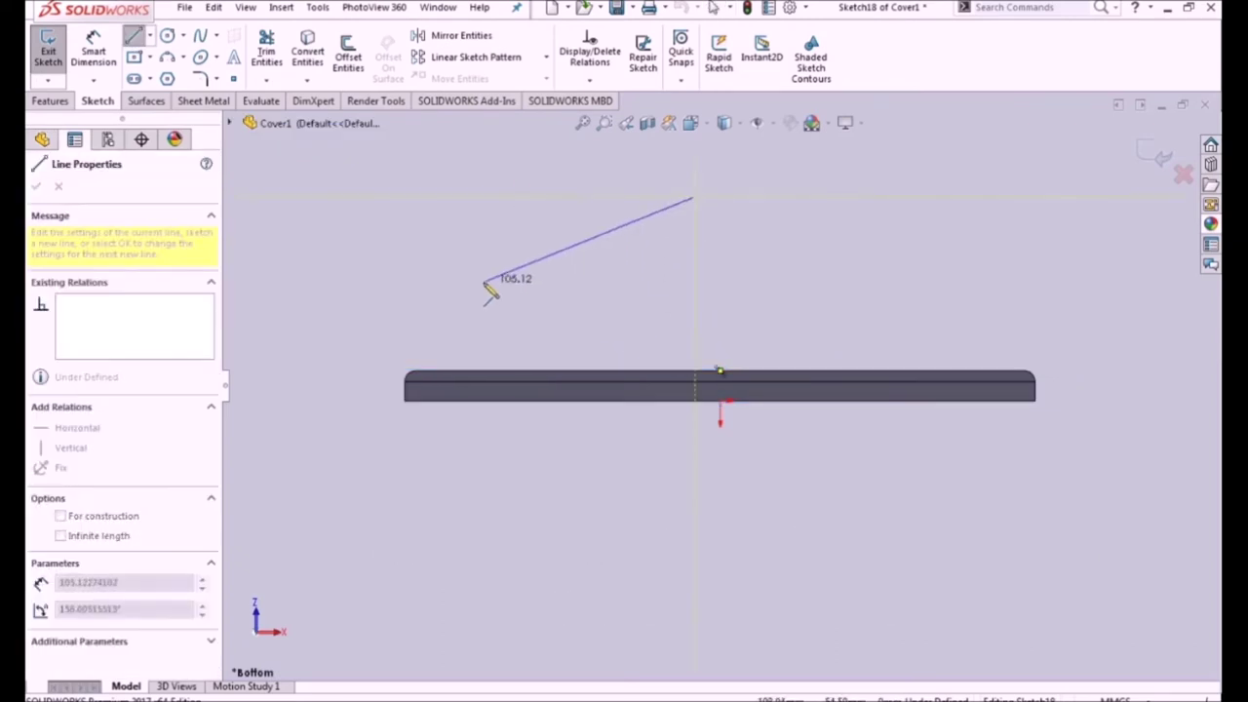
click(475, 285)
click(476, 370)
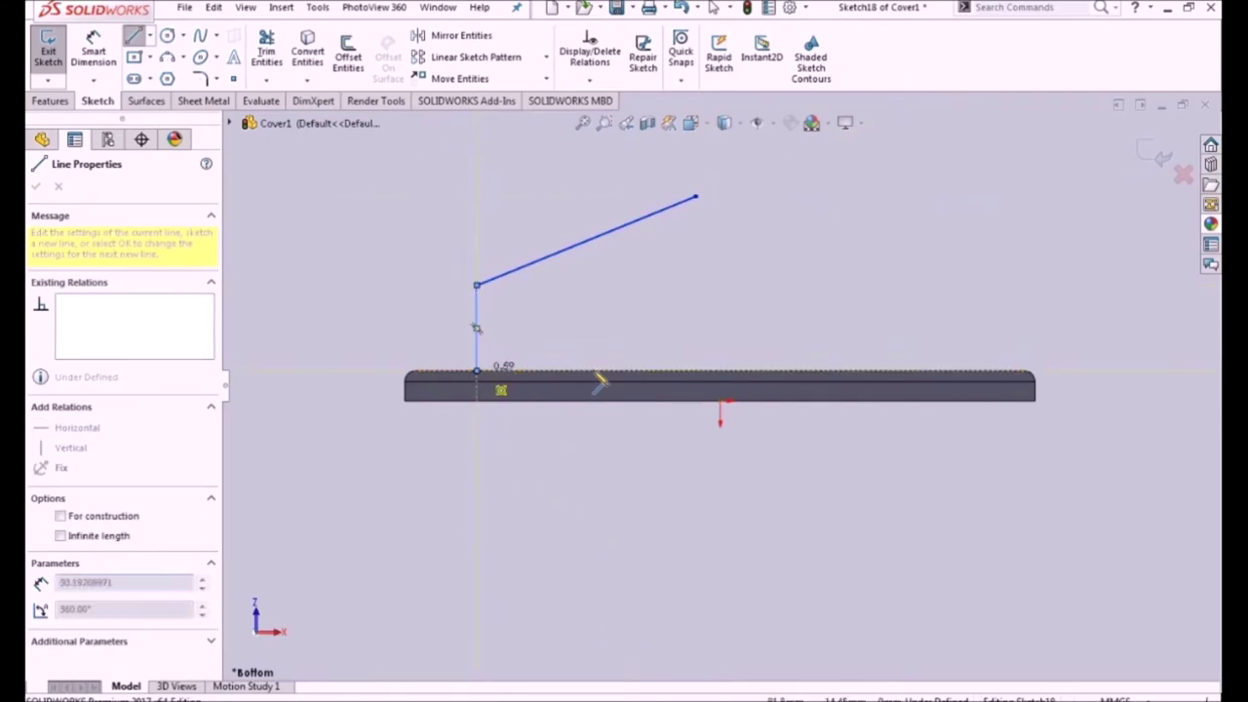
click(956, 370)
click(955, 291)
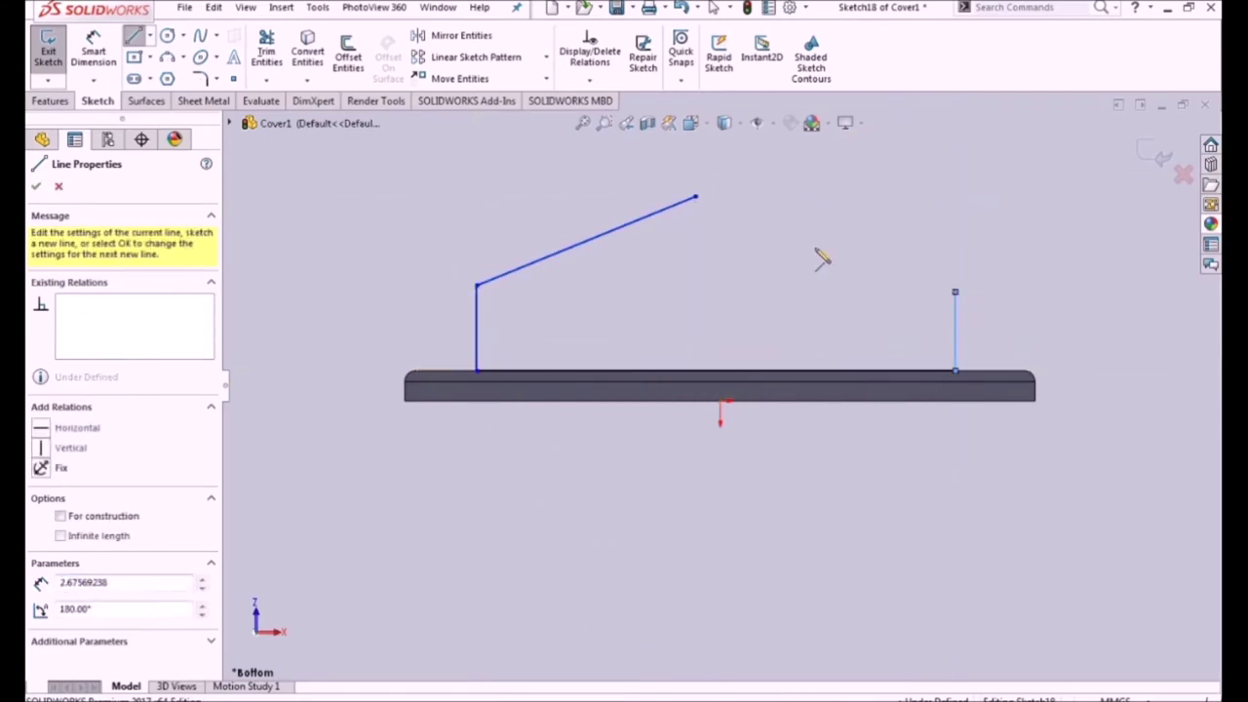
click(695, 199)
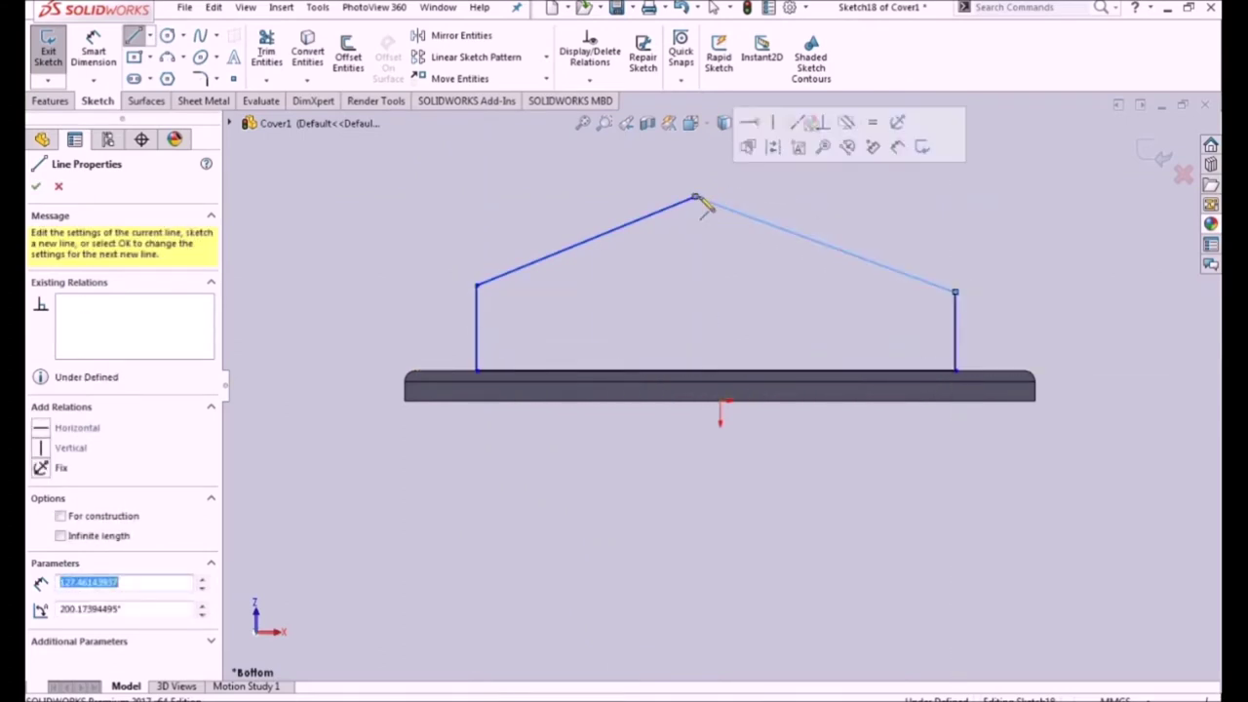
Step: Add a vertical centerline from the roof apex down to the origin
click(152, 36)
click(171, 75)
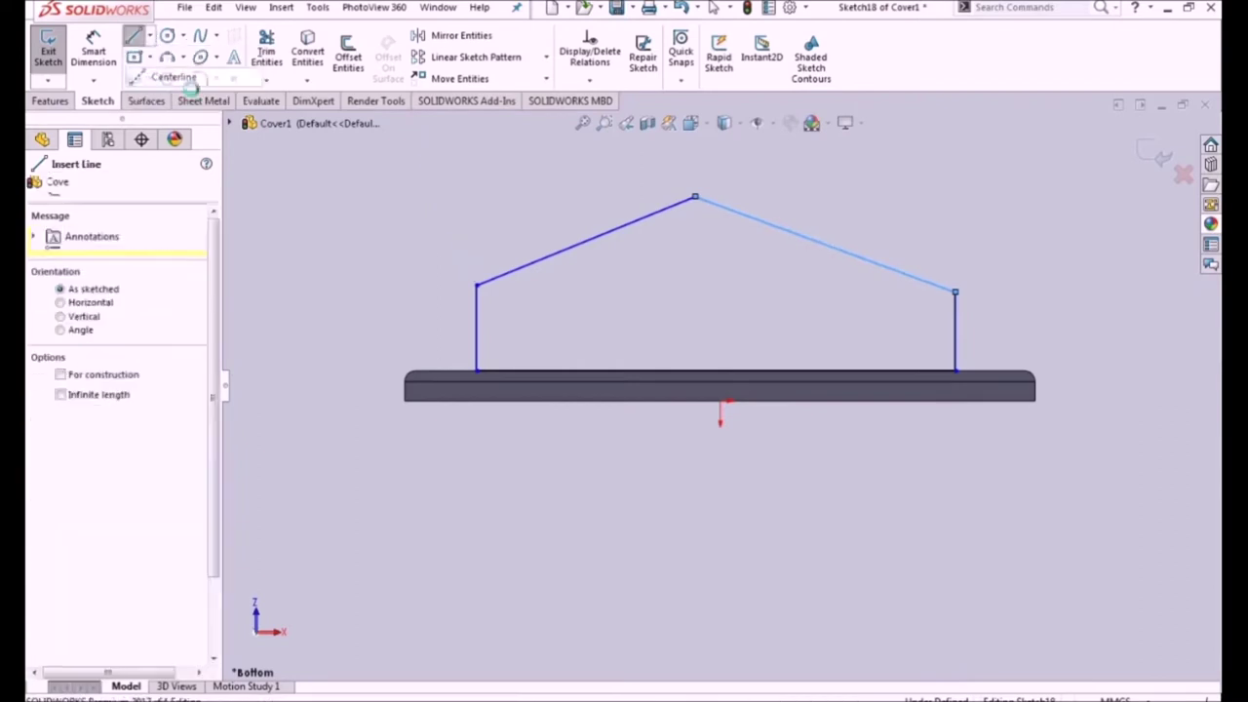
click(695, 199)
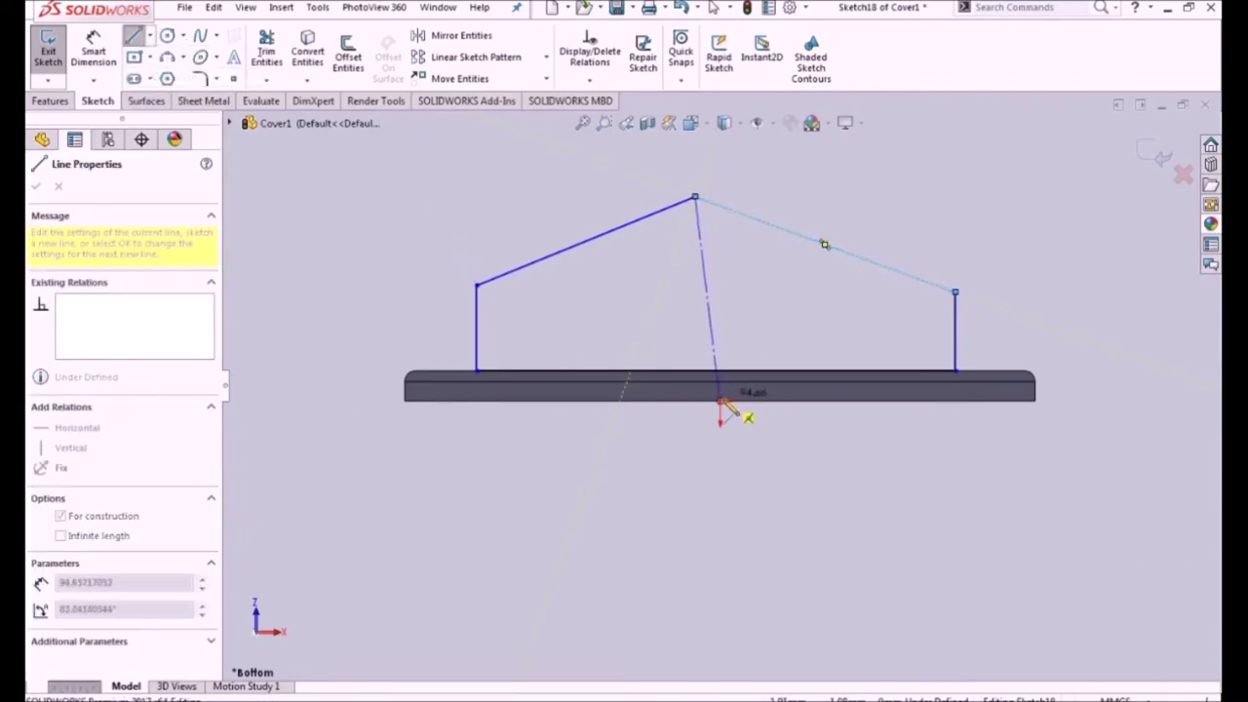
click(716, 370)
key(Escape)
click(698, 251)
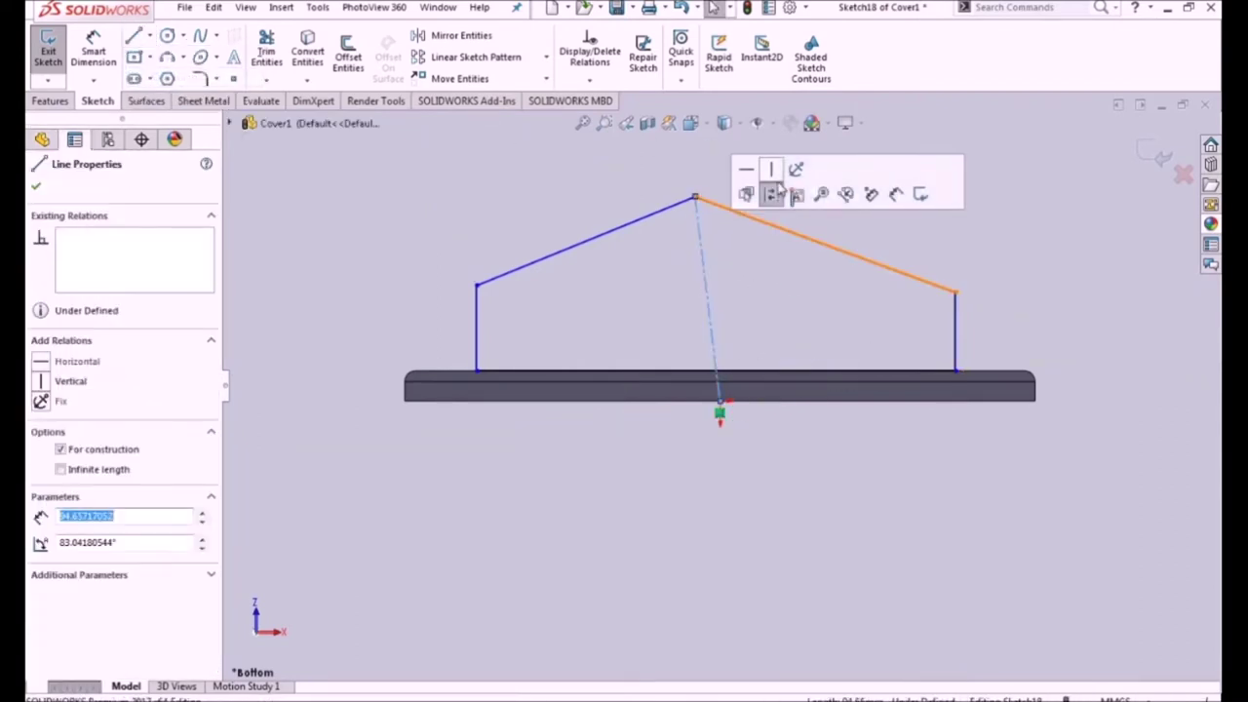
click(776, 175)
click(441, 264)
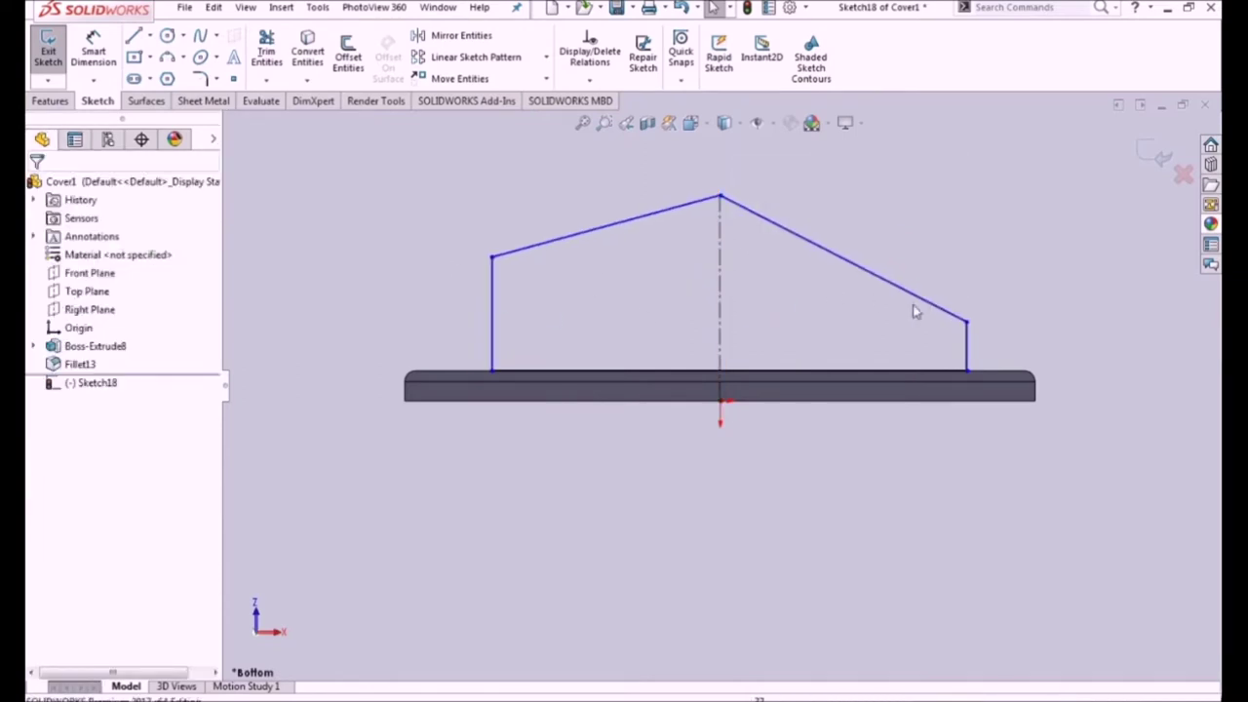
Step: Make the vertical sides and the sloped roof lines symmetric about the centerline
click(969, 348)
ctrl+click(494, 320)
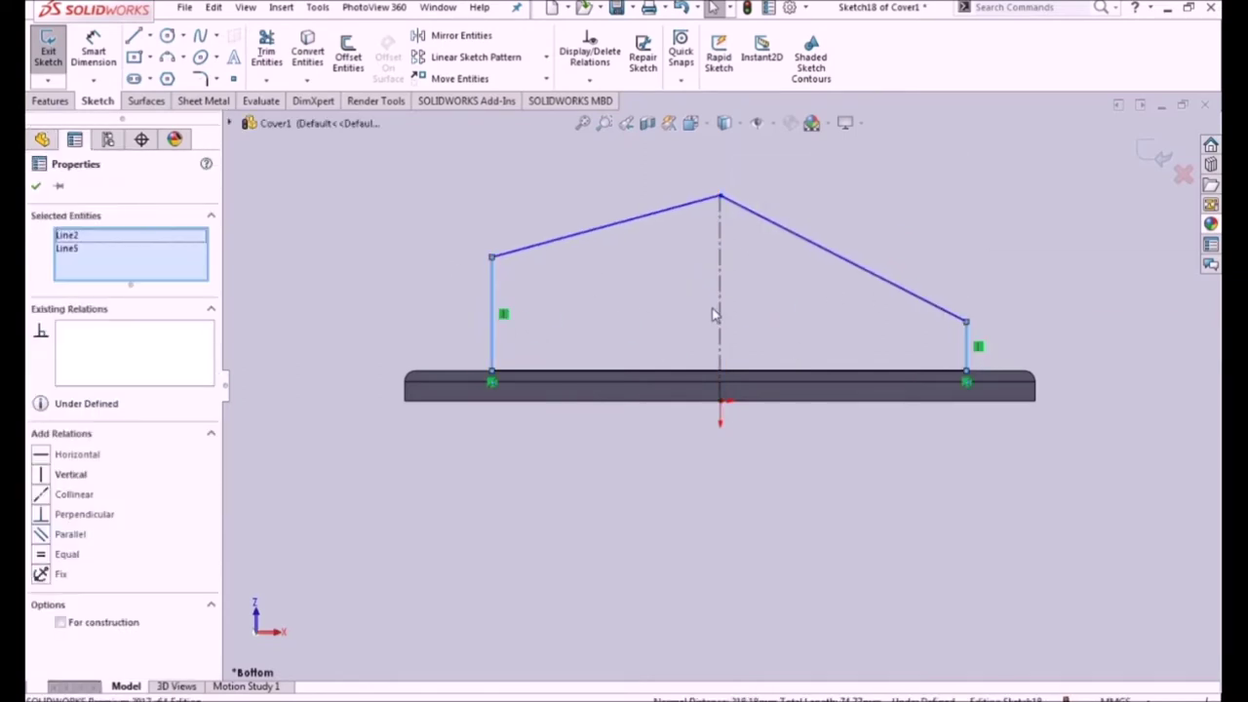
ctrl+click(720, 312)
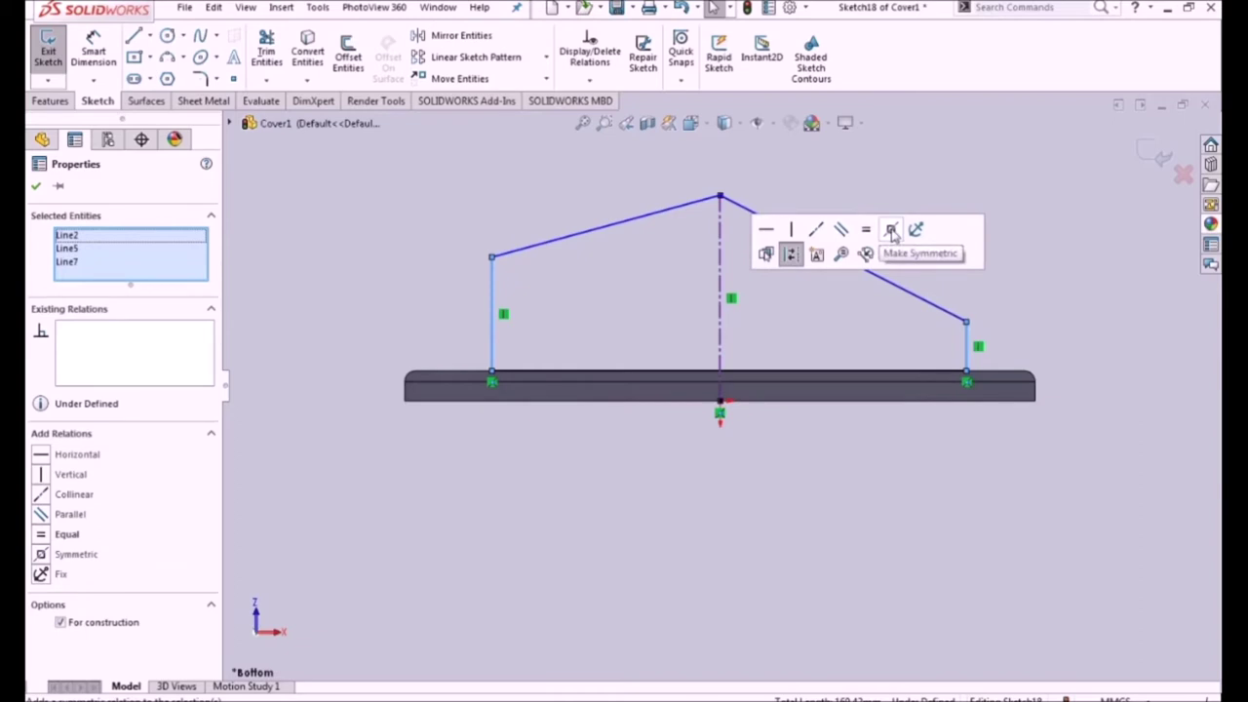
click(790, 253)
key(Escape)
click(836, 271)
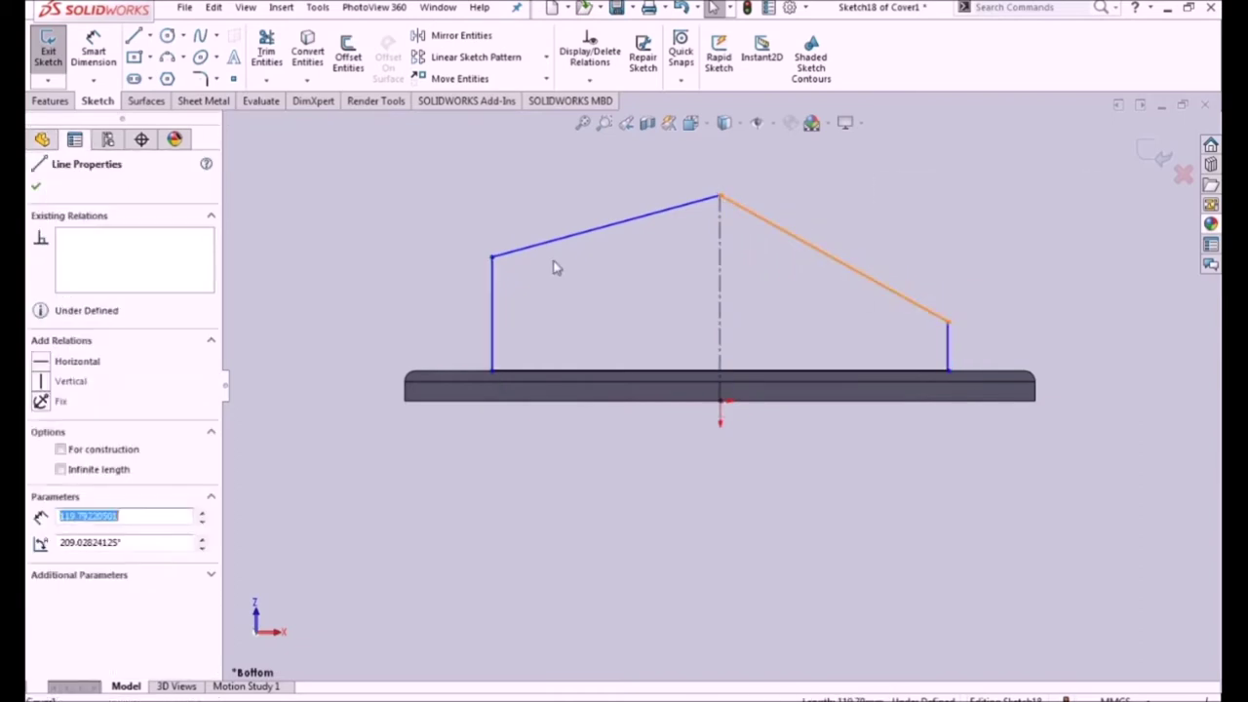
ctrl+click(552, 243)
ctrl+click(720, 312)
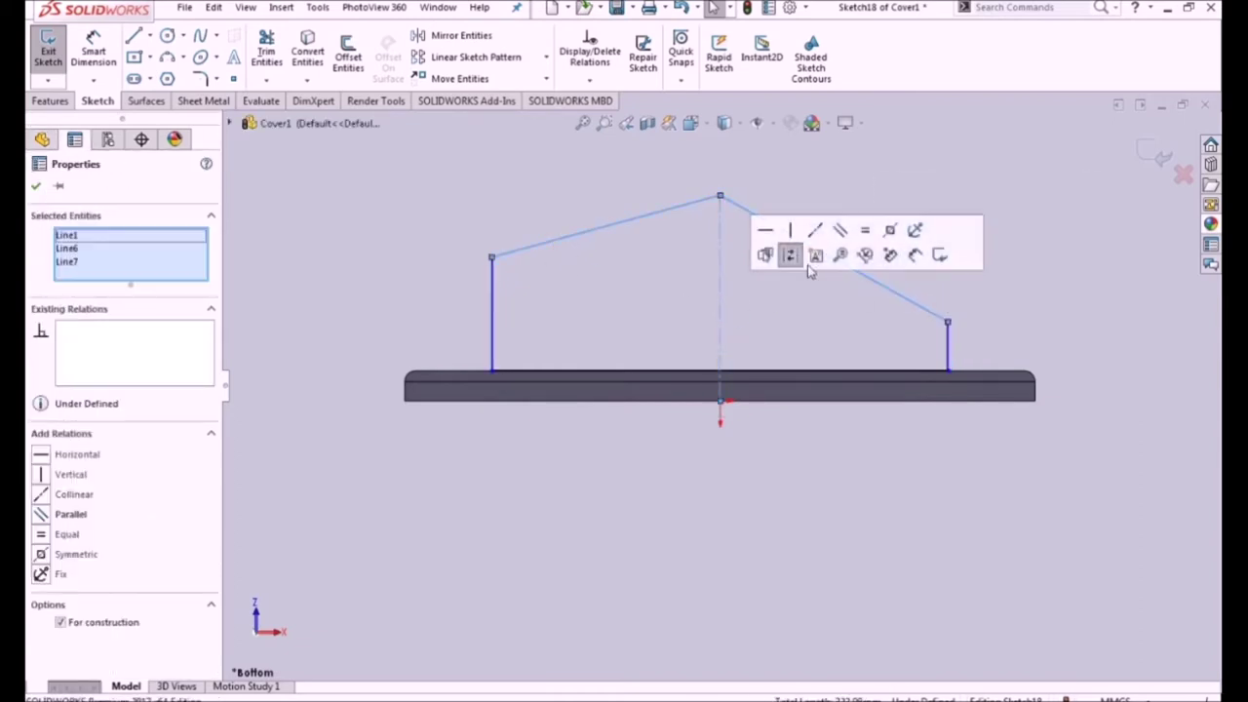
click(890, 231)
click(740, 520)
Step: Dimension the roof apex angle at 100° and the left side height at 30 mm
click(93, 49)
click(741, 203)
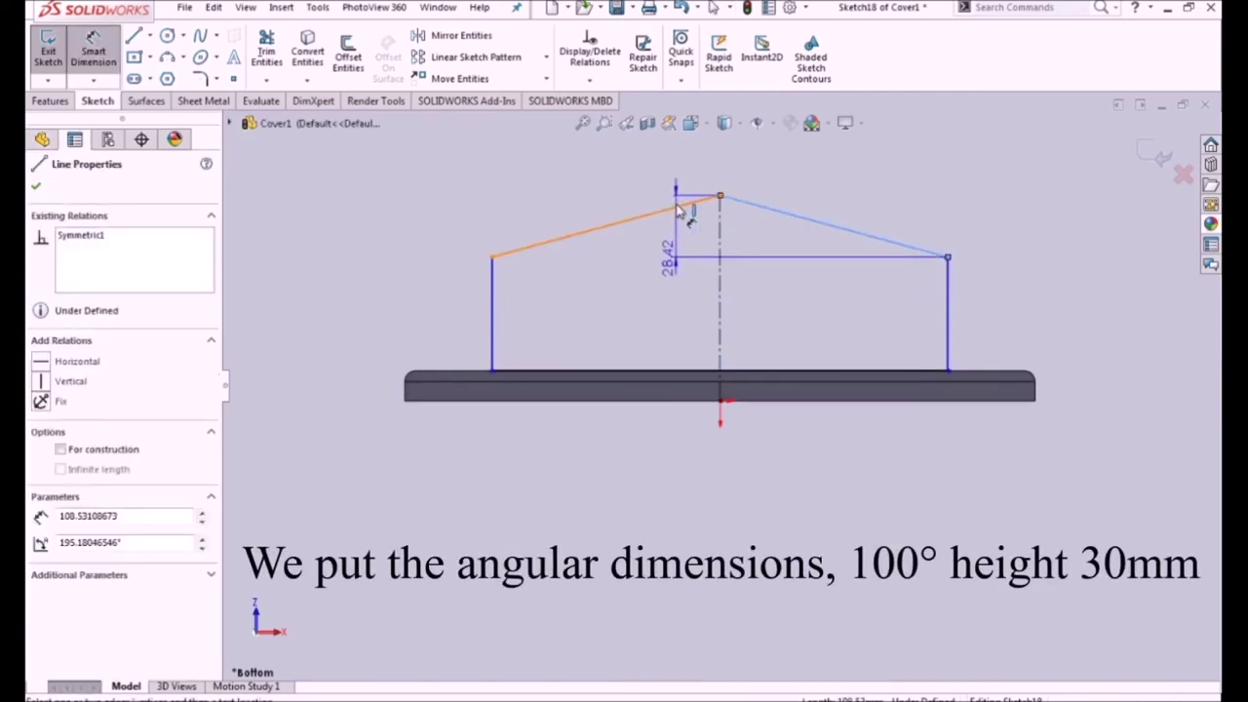
click(680, 214)
click(775, 261)
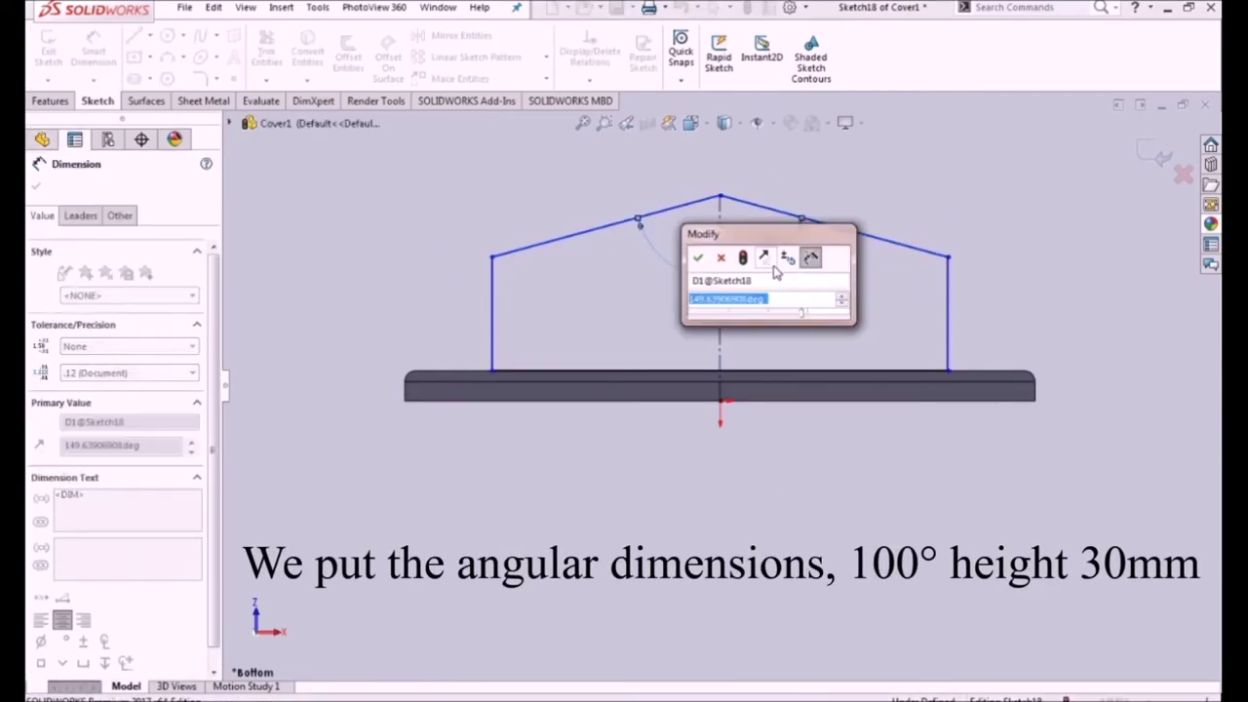
text(100)
key(Return)
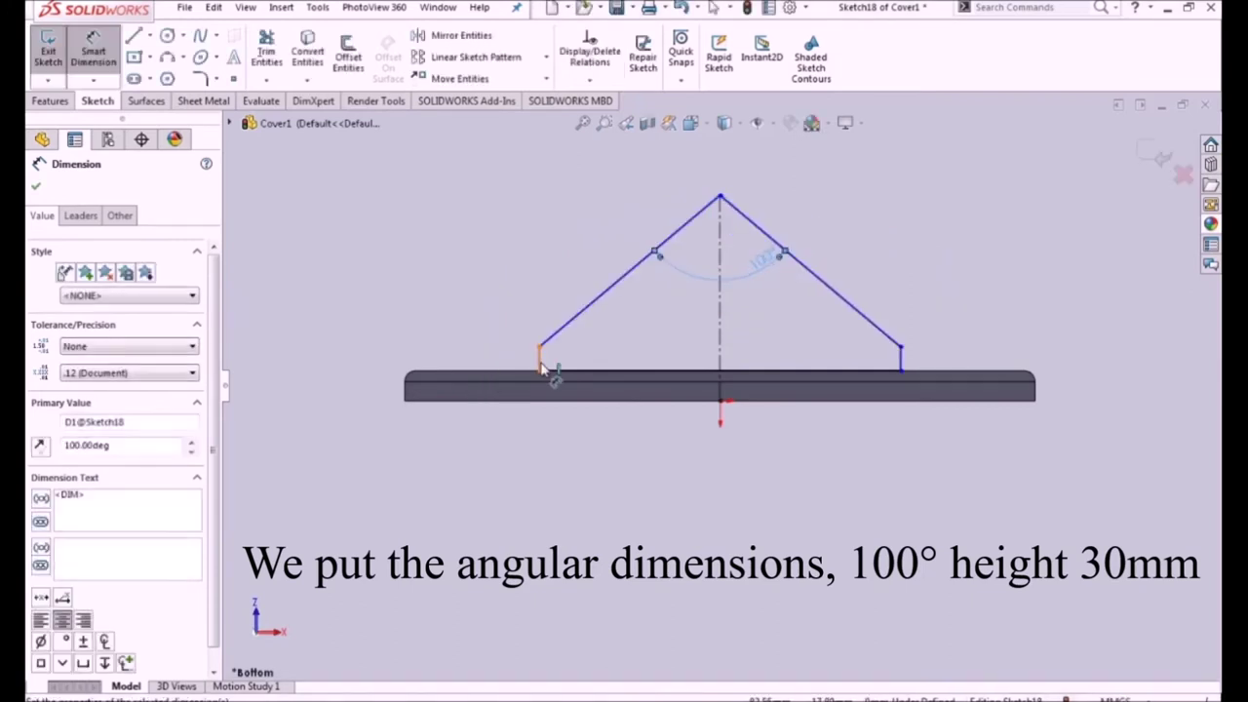
click(542, 367)
click(351, 327)
text(3)
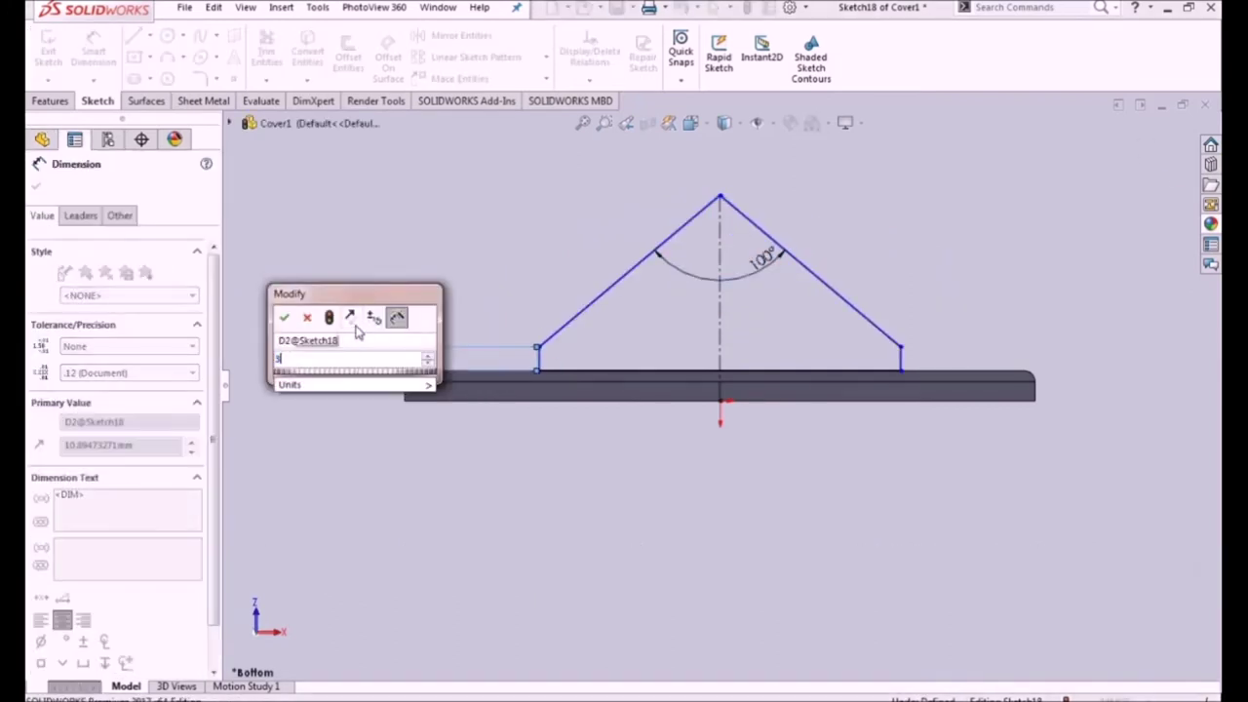
text(0)
key(Return)
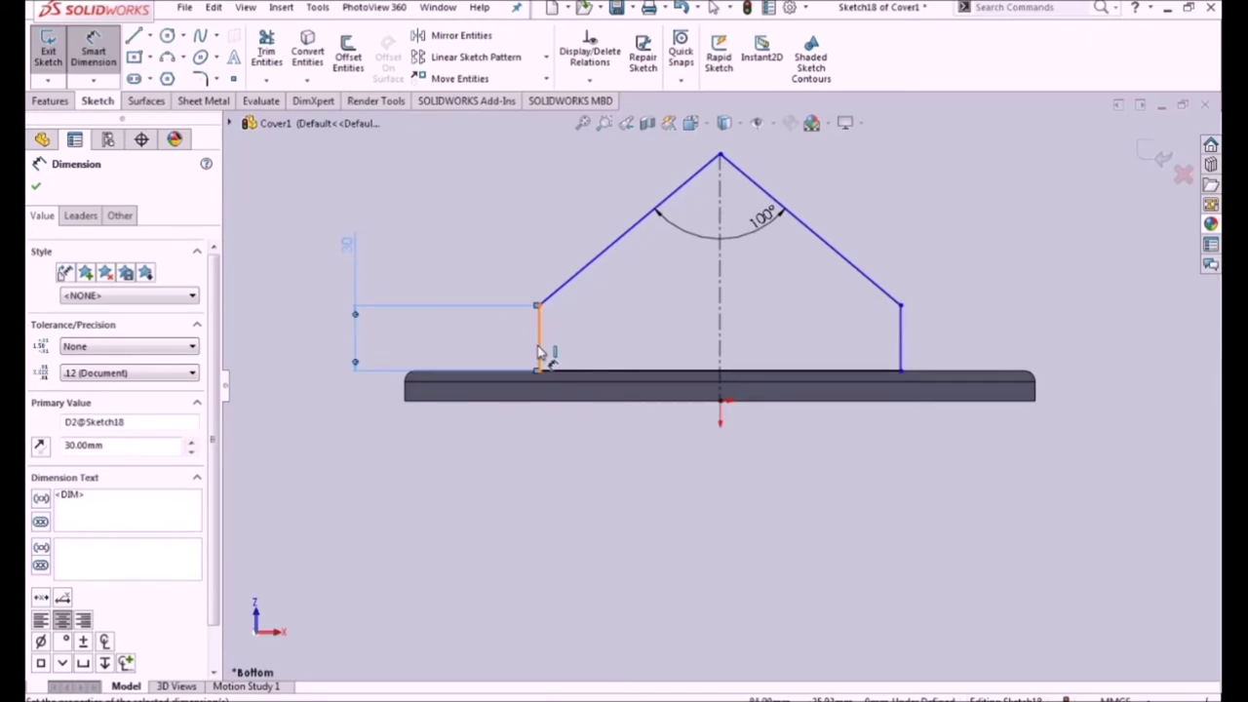
Step: Dimension the left wall 15 mm in from the plate's left end
click(542, 356)
click(406, 400)
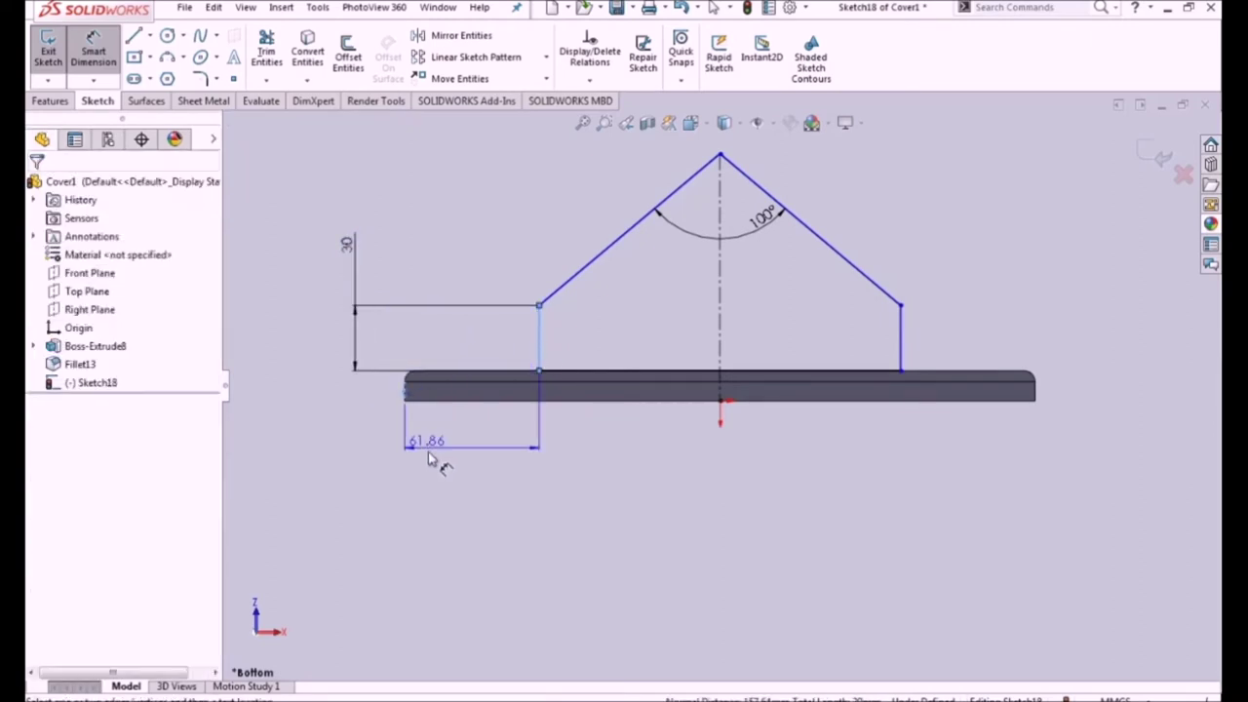
click(444, 476)
text(15)
key(Return)
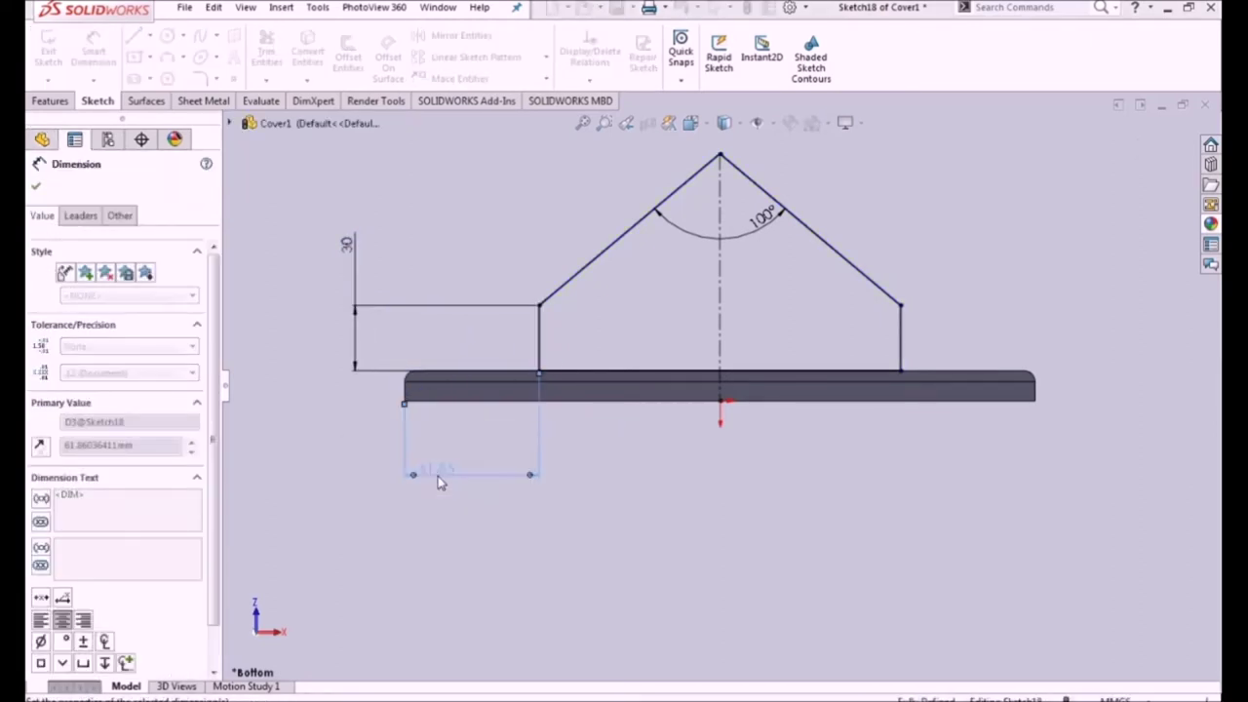
key(f)
key(Escape)
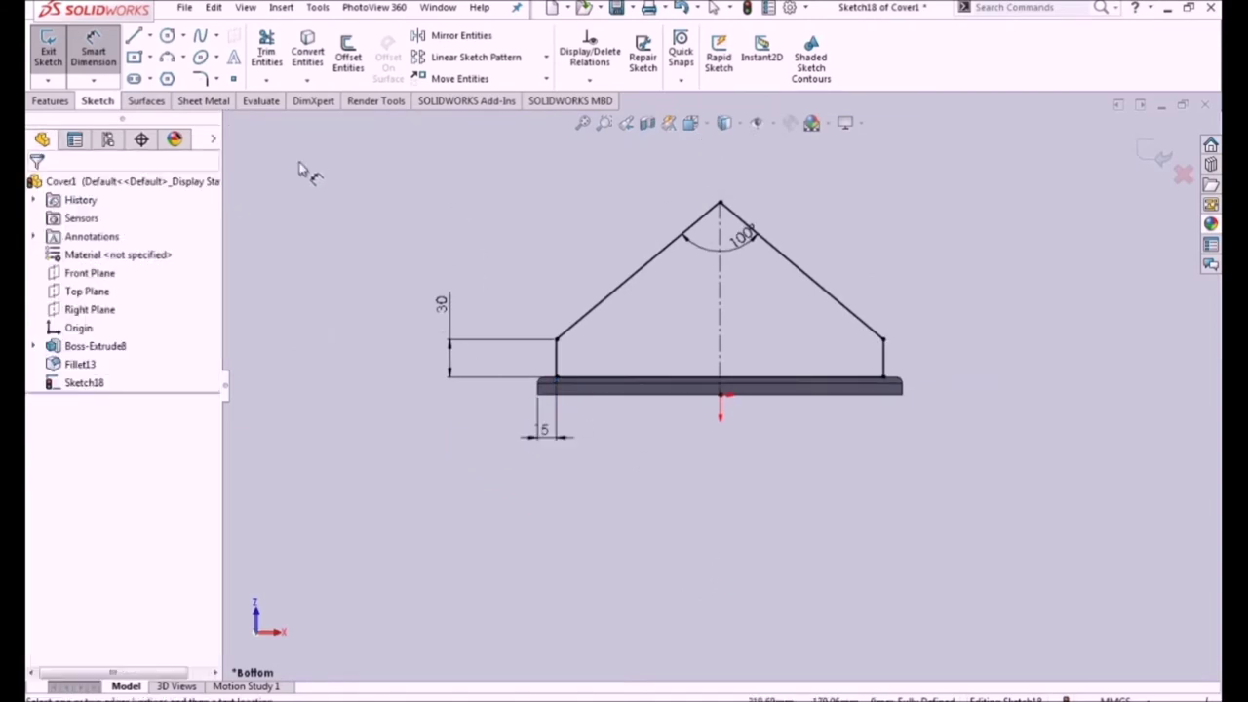
click(200, 79)
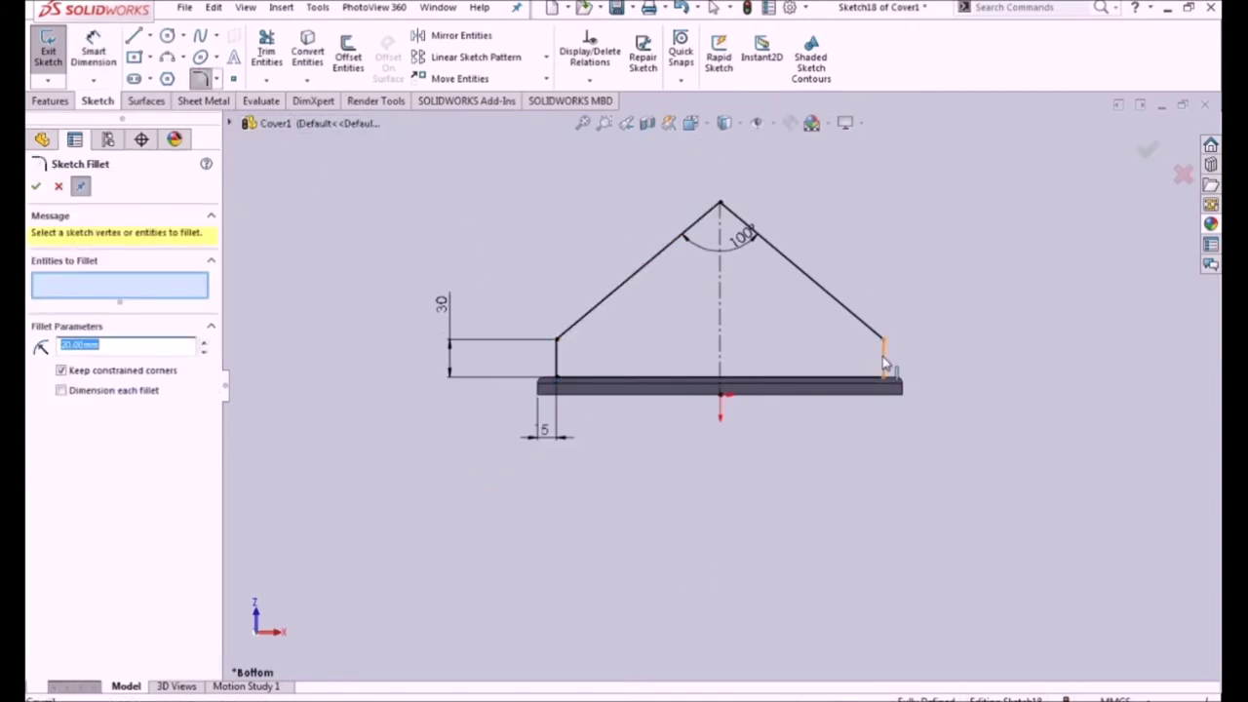
Step: Round the two lower wall-to-roof corners with R20 sketch fillets
click(884, 361)
click(566, 330)
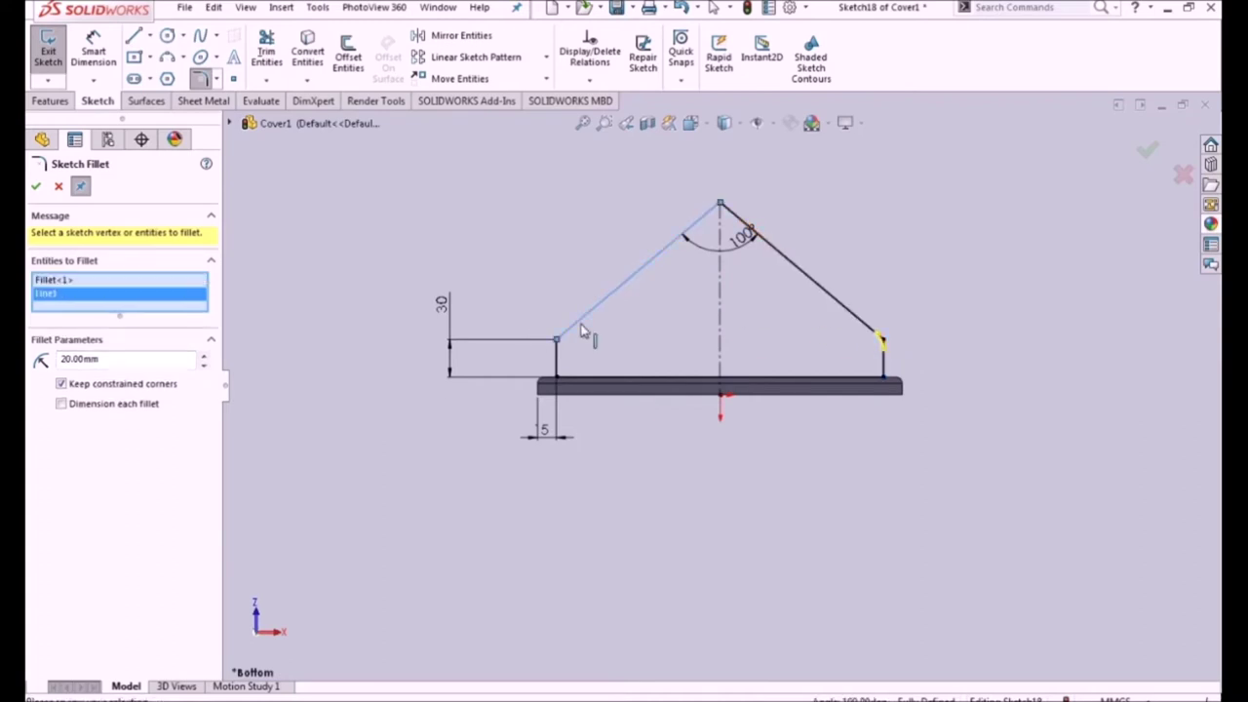
key(Return)
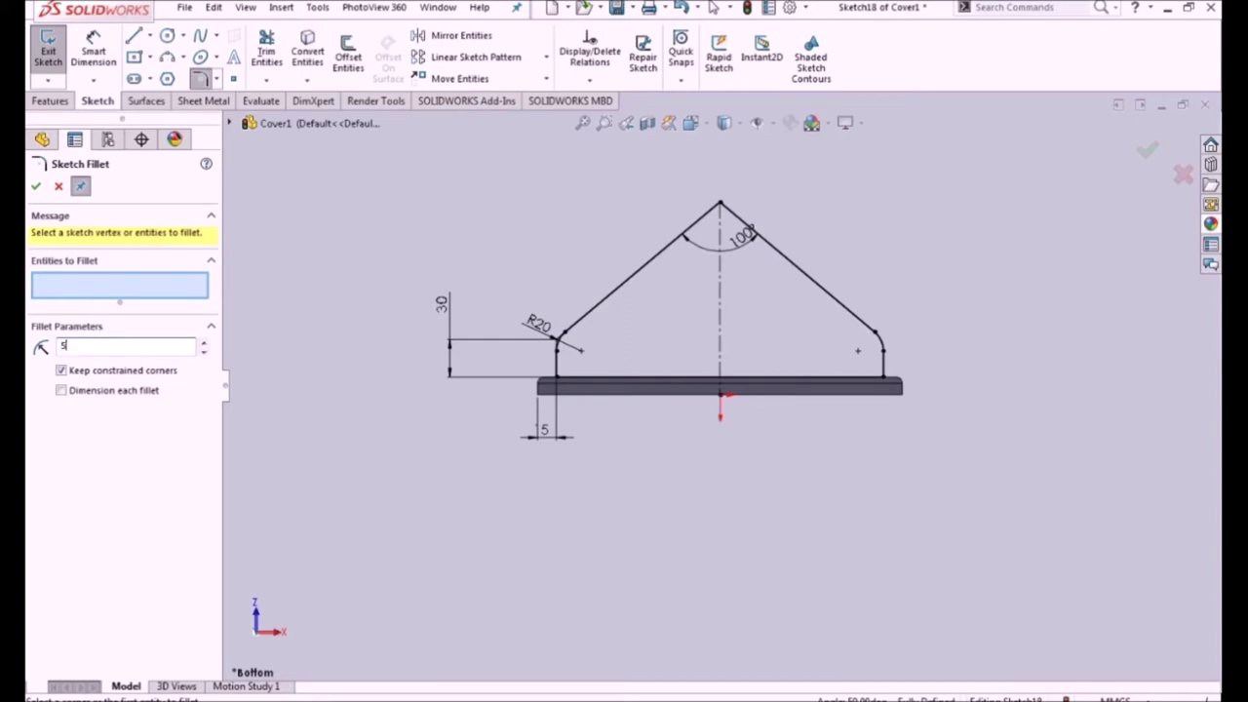
Step: Round the roof peak with an R50 arc and exit the sketch
click(726, 227)
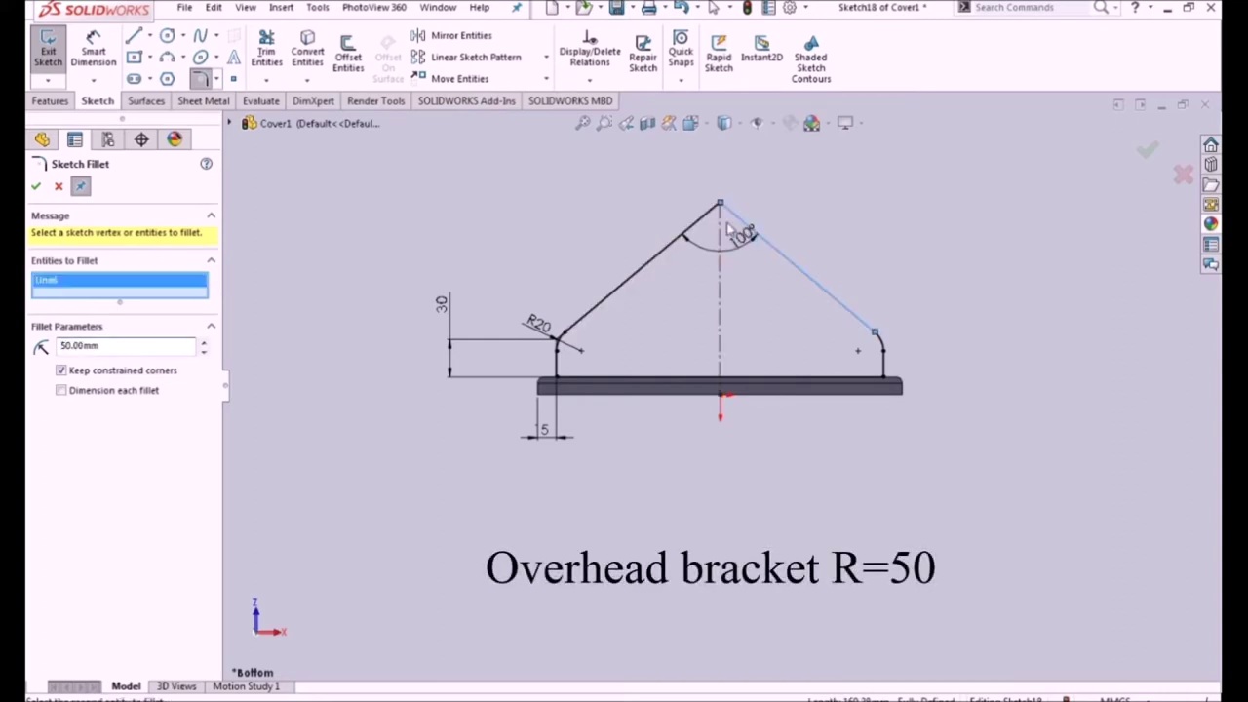
click(683, 234)
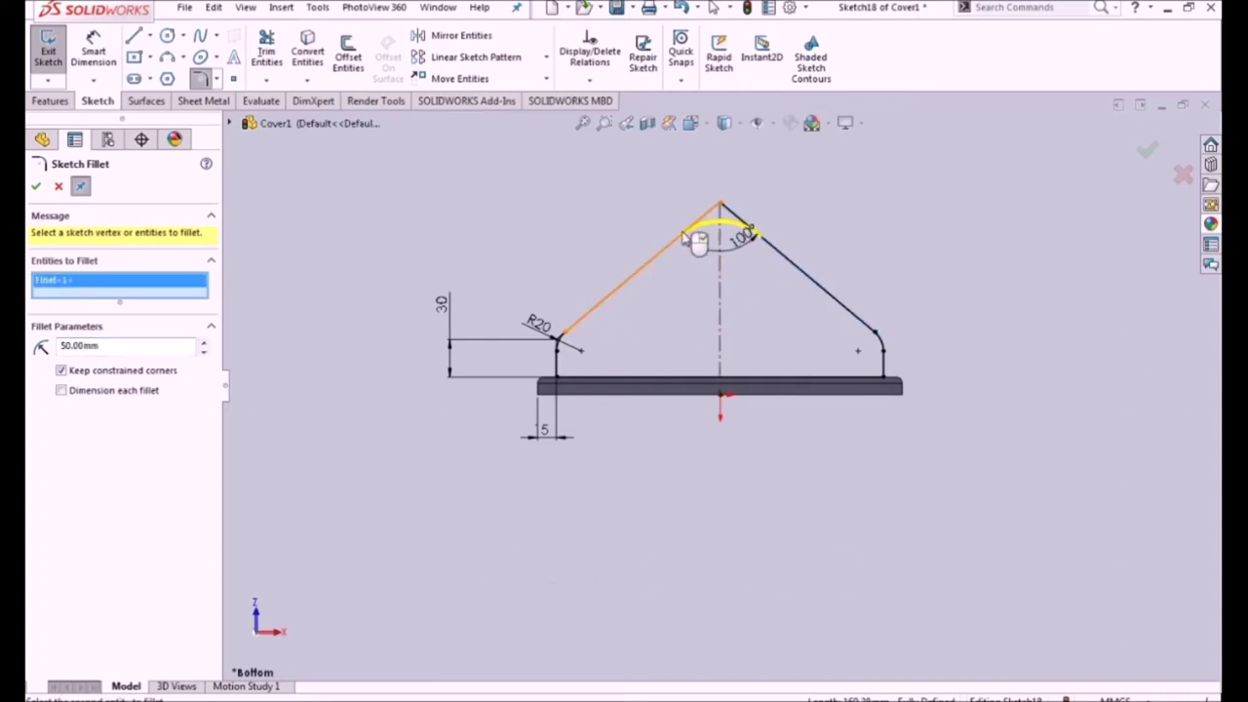
click(1148, 148)
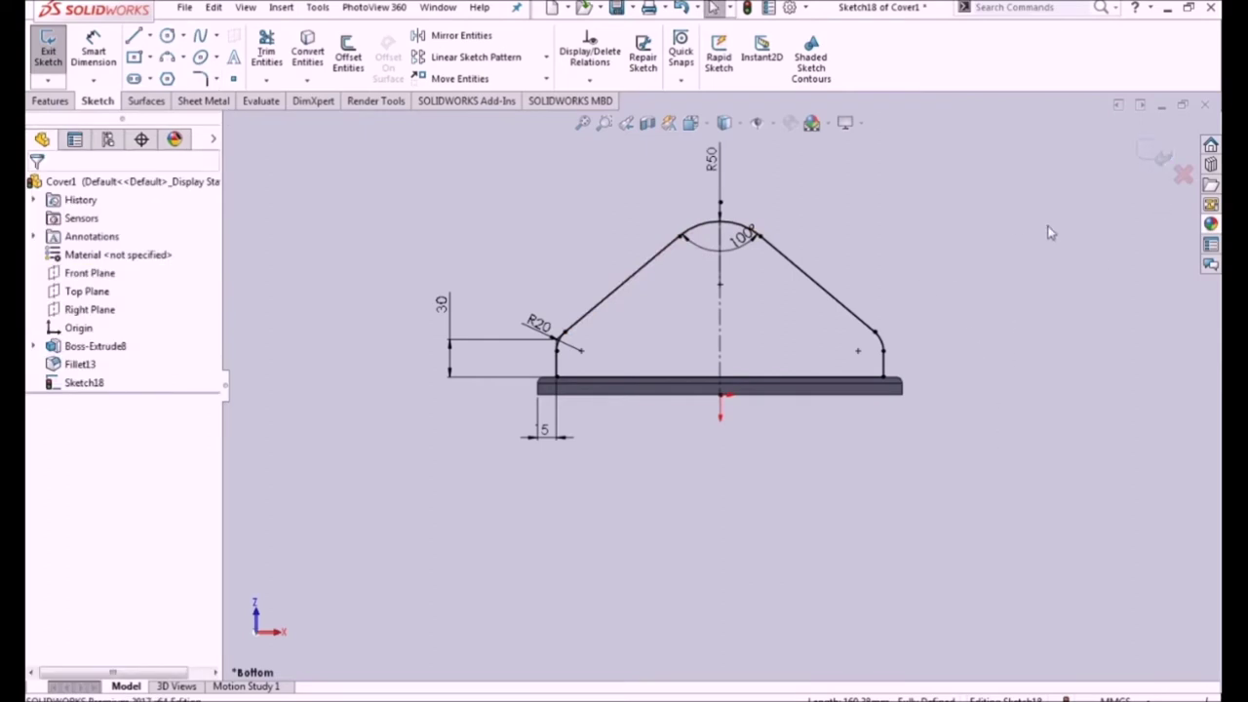
click(1149, 153)
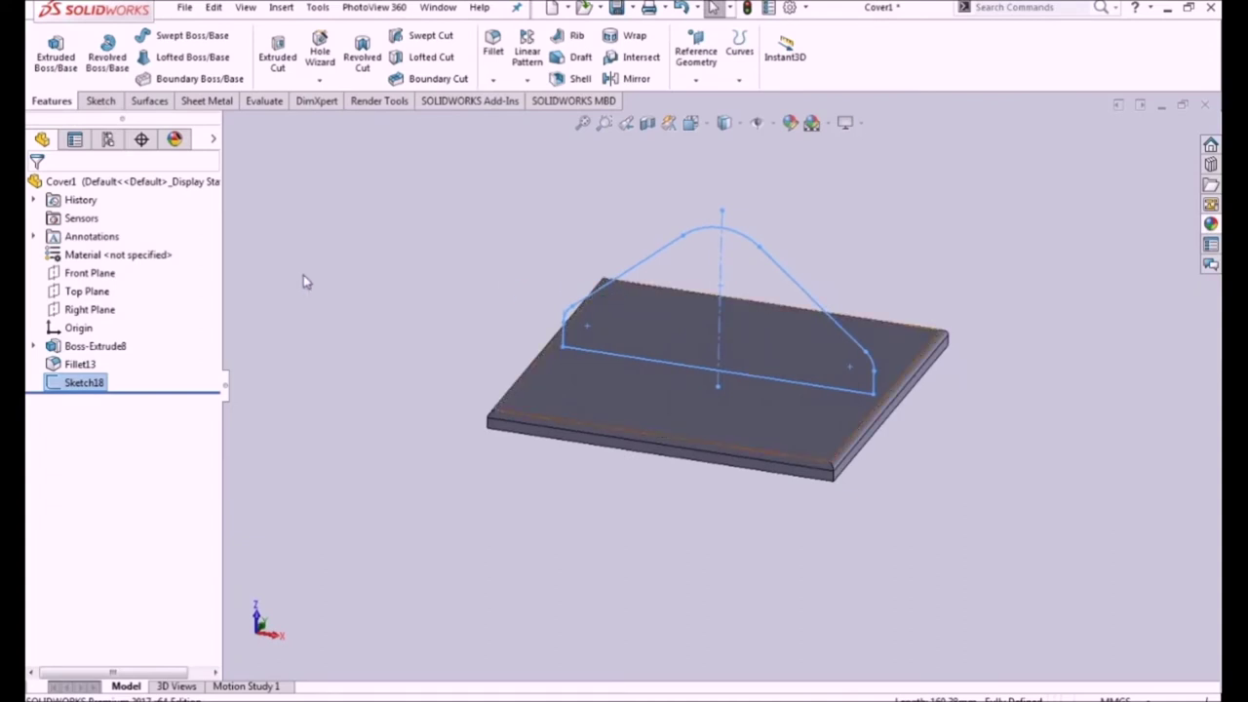
Step: Extrude the peaked sketch 260 mm with a Mid Plane end condition
click(55, 61)
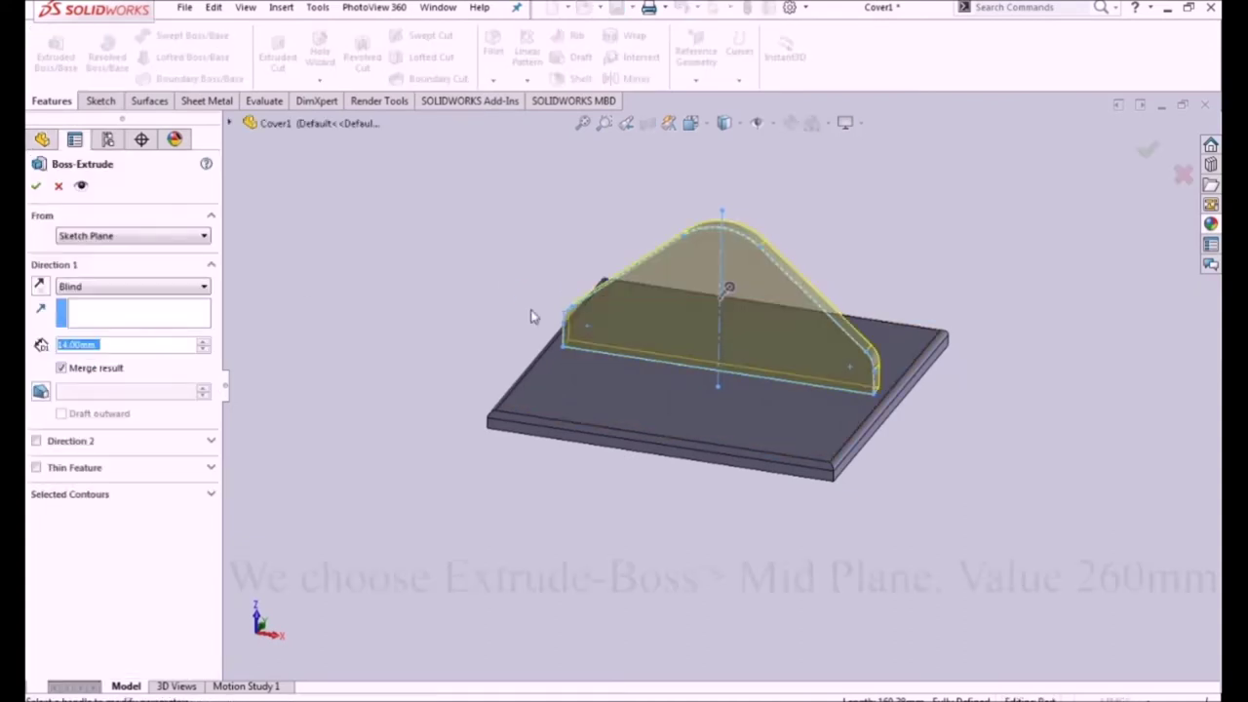
click(132, 285)
click(139, 365)
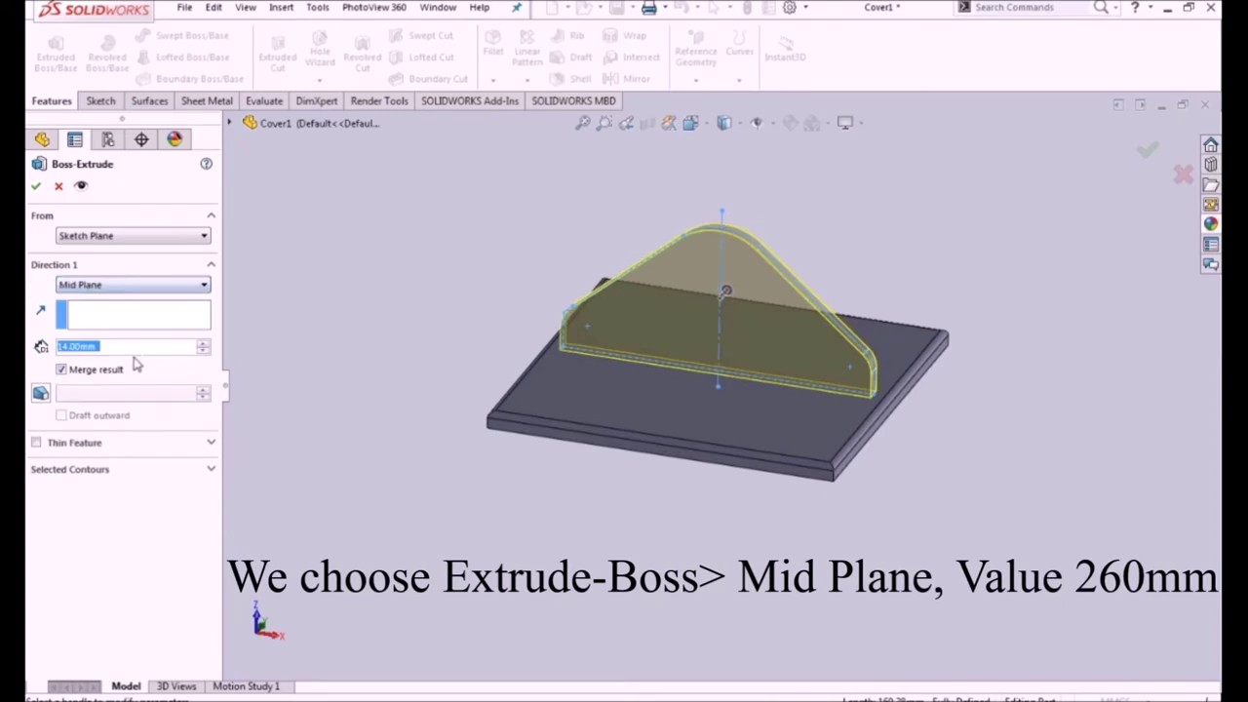
text(260)
key(Return)
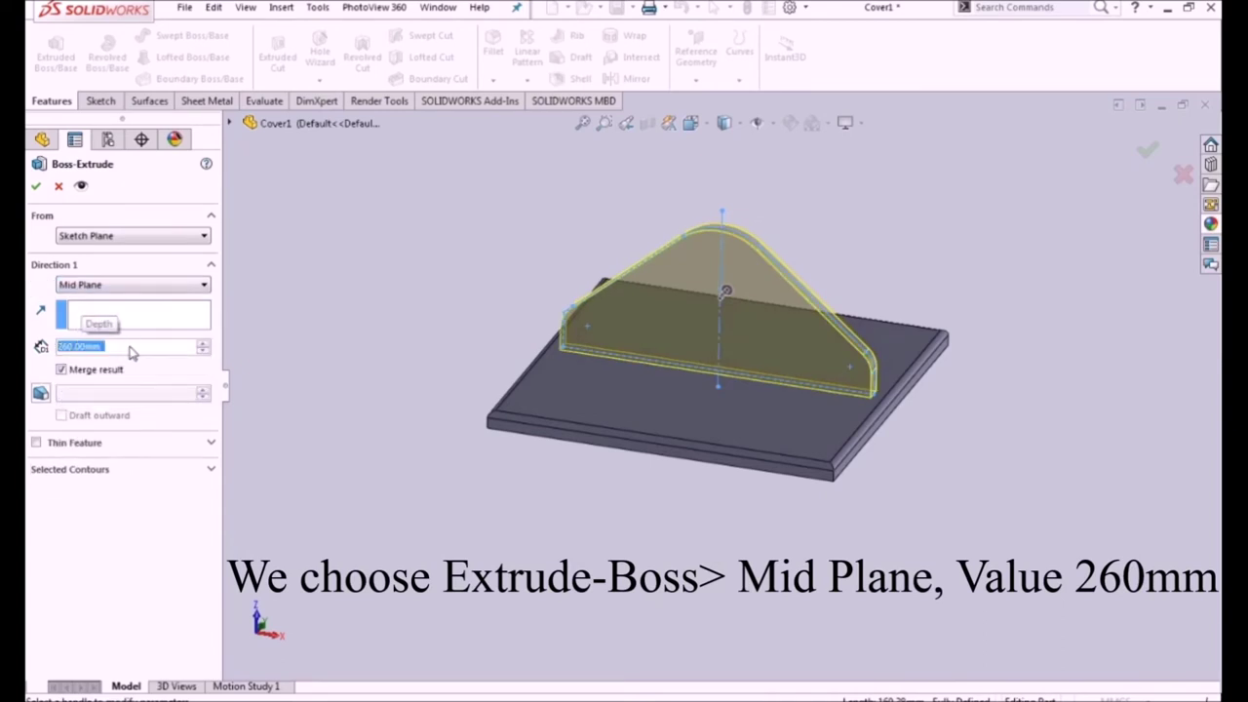
click(36, 188)
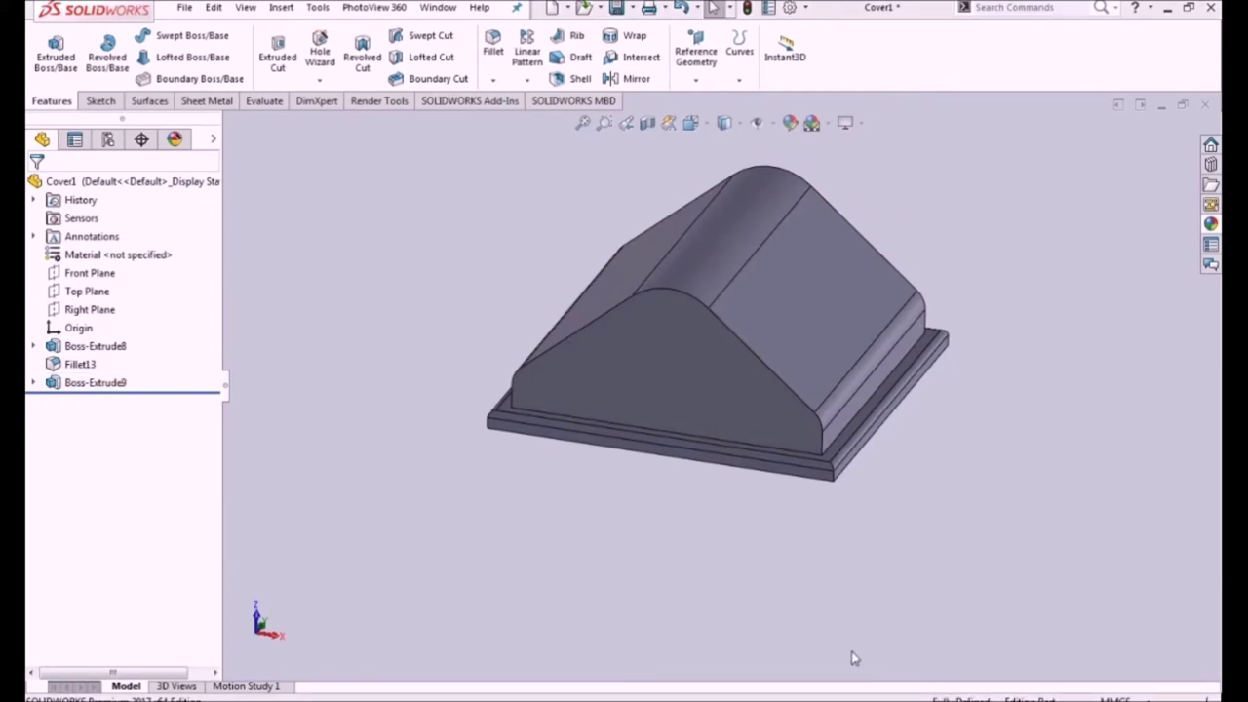
click(492, 44)
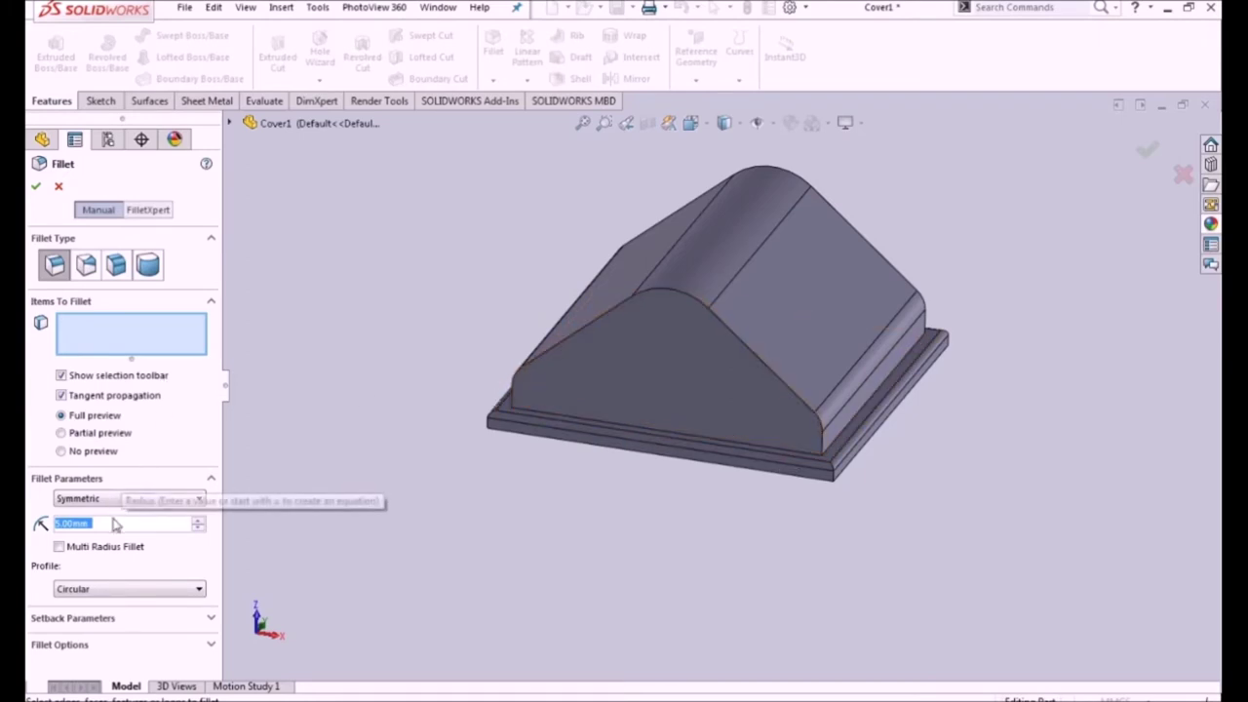
Step: Fillet the block's front and back top profile edges at 26 mm
text(30)
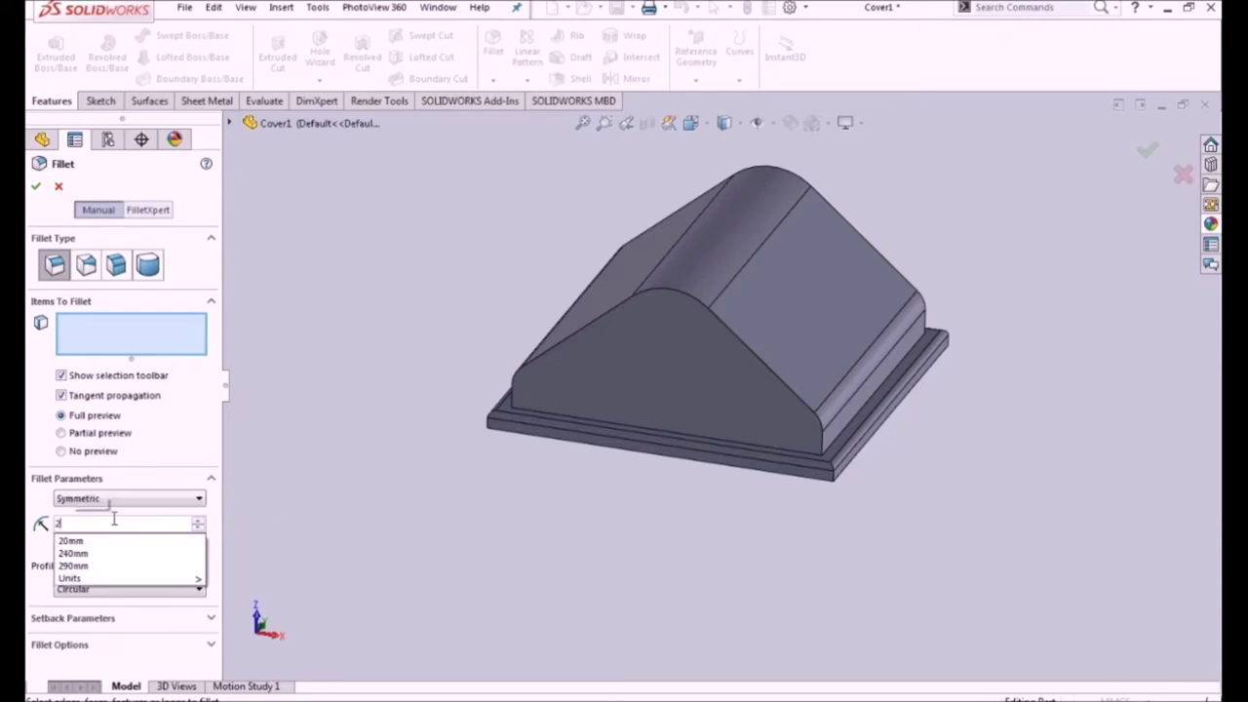
key(Return)
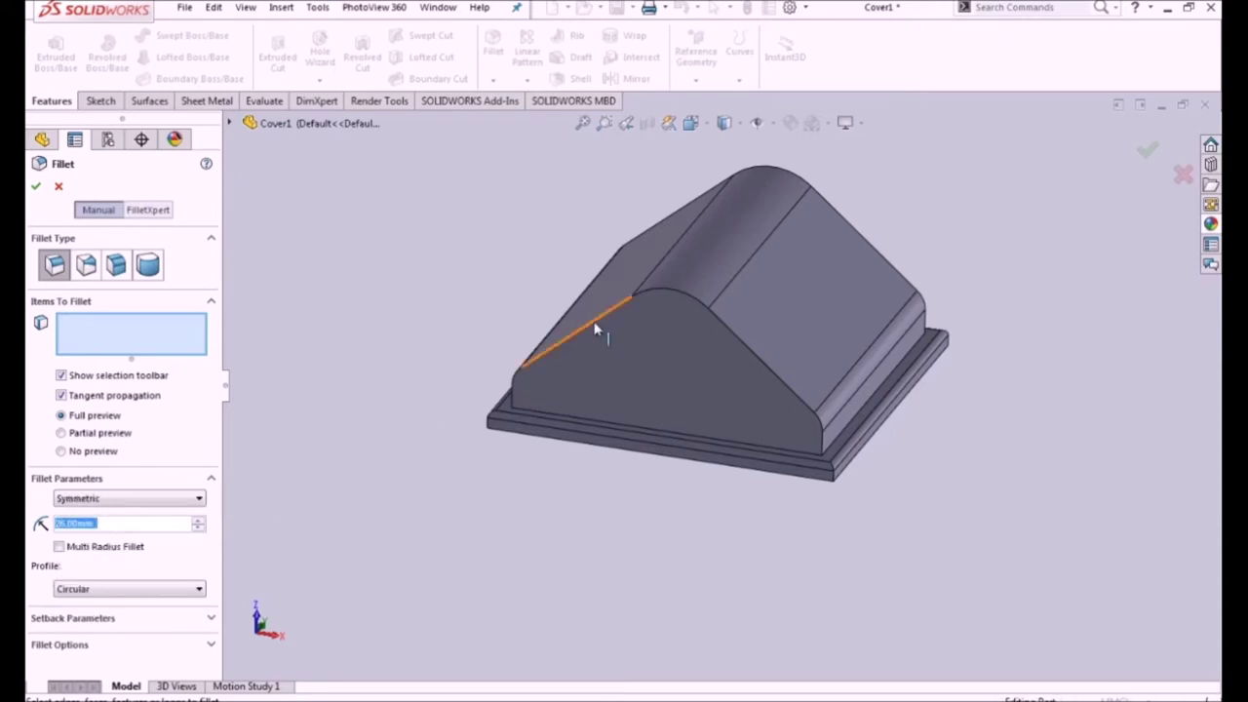
click(597, 331)
click(799, 183)
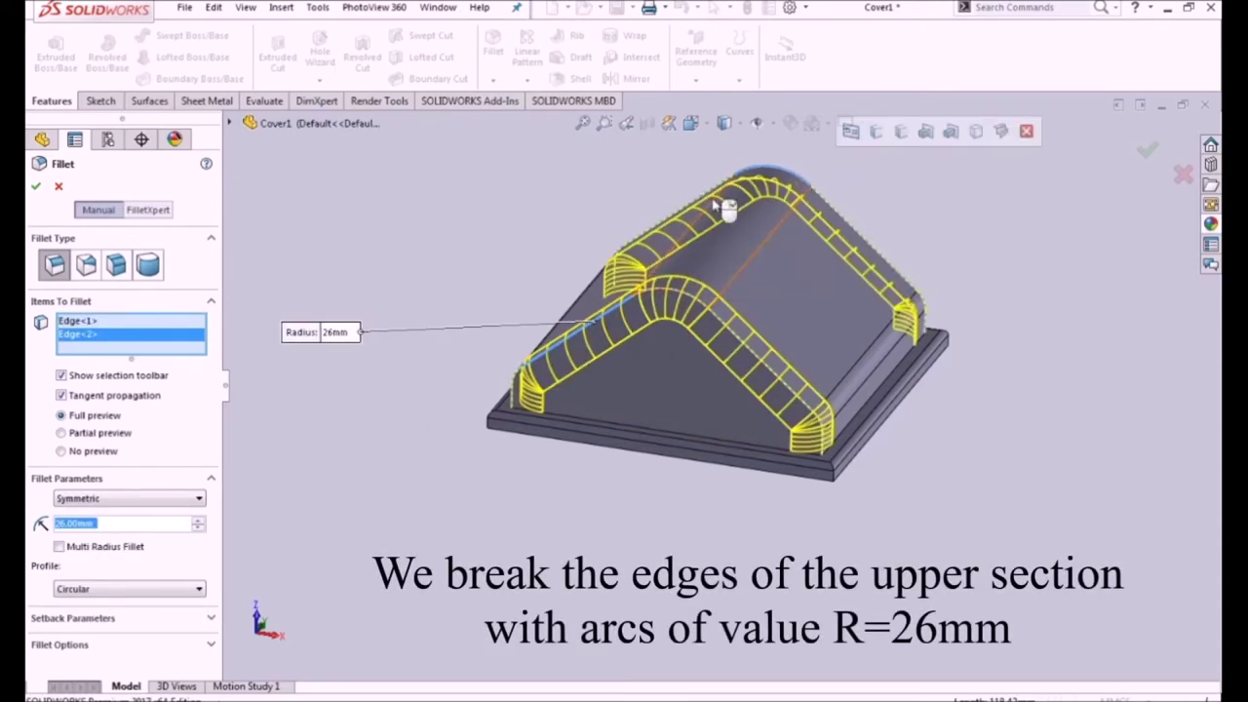
click(35, 189)
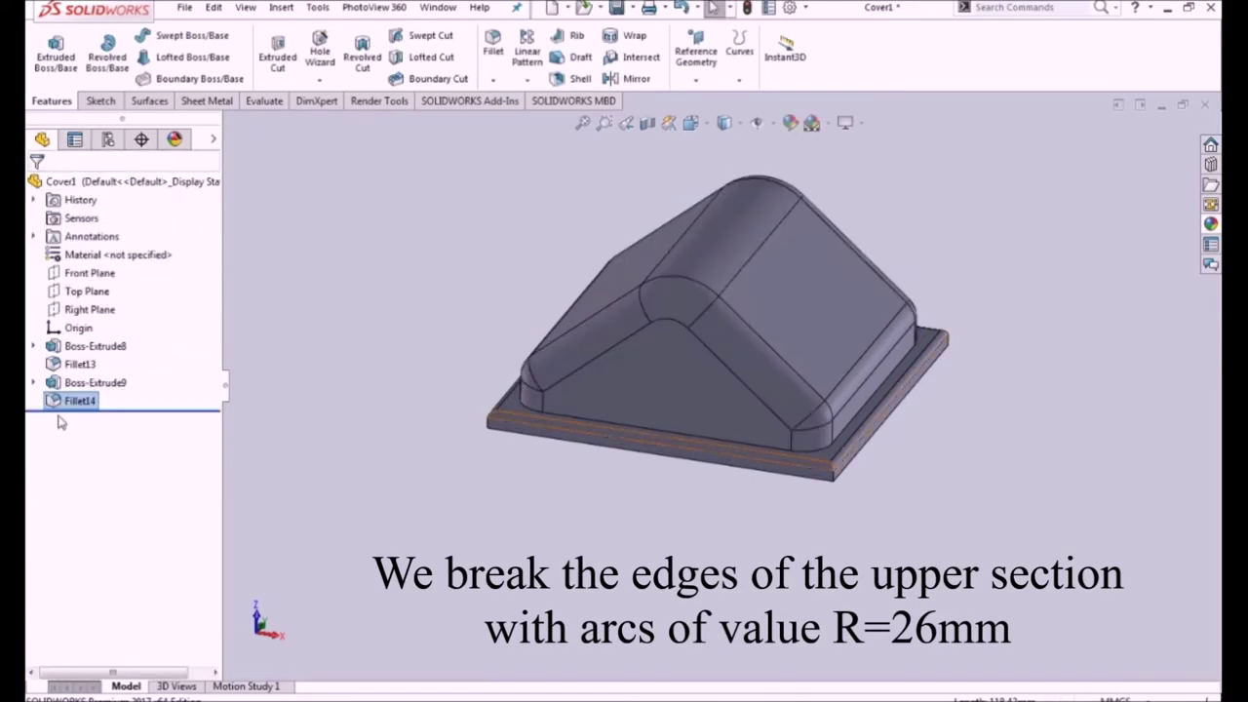
Step: Fillet the base plate's four corner edges at 38 mm
click(492, 45)
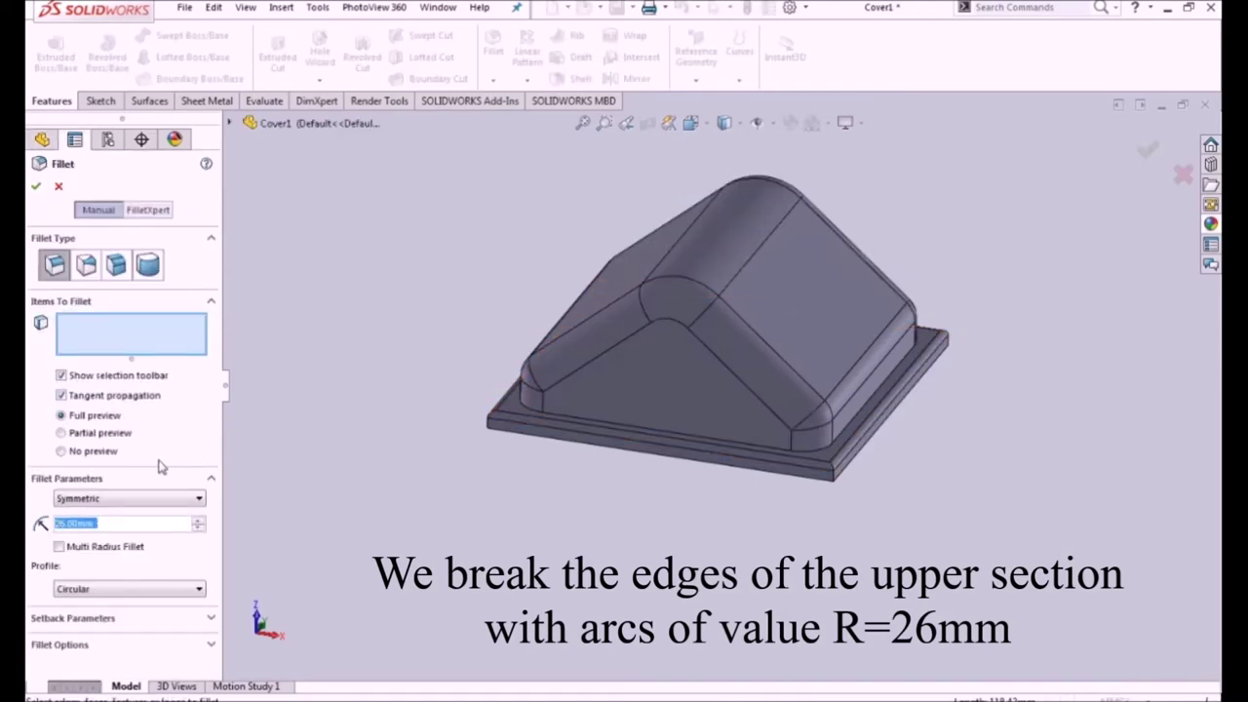
text(26)
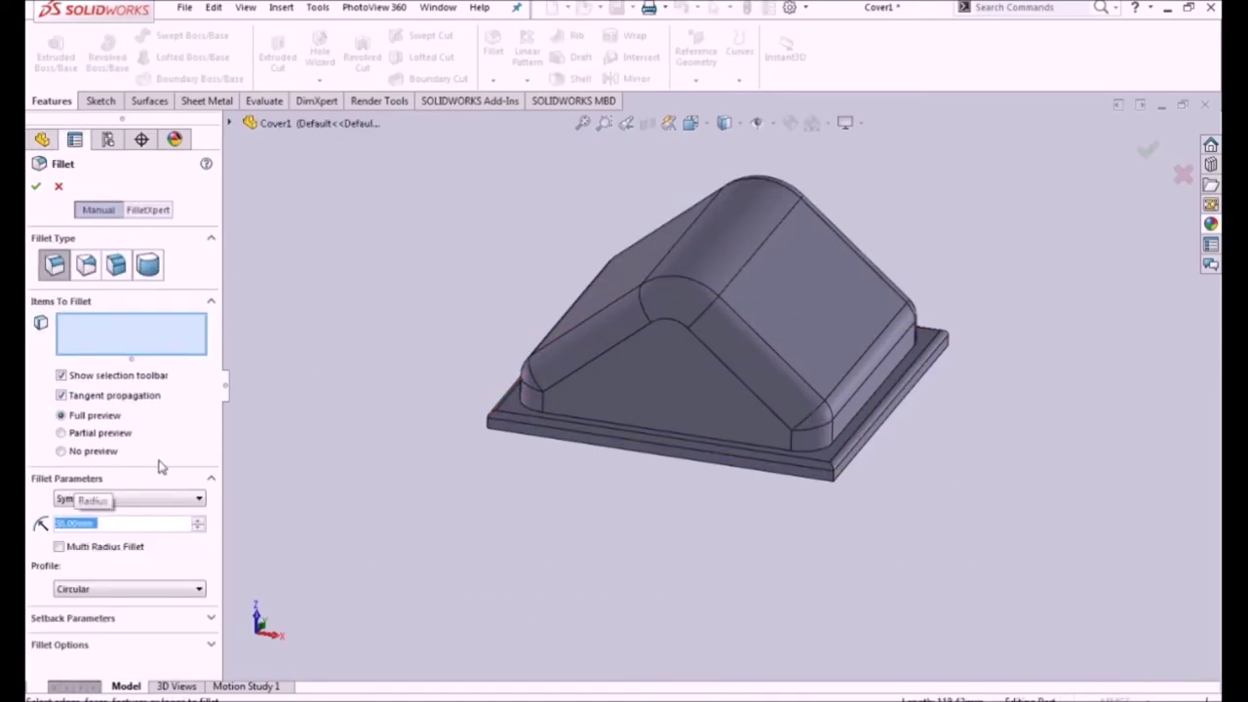
click(490, 425)
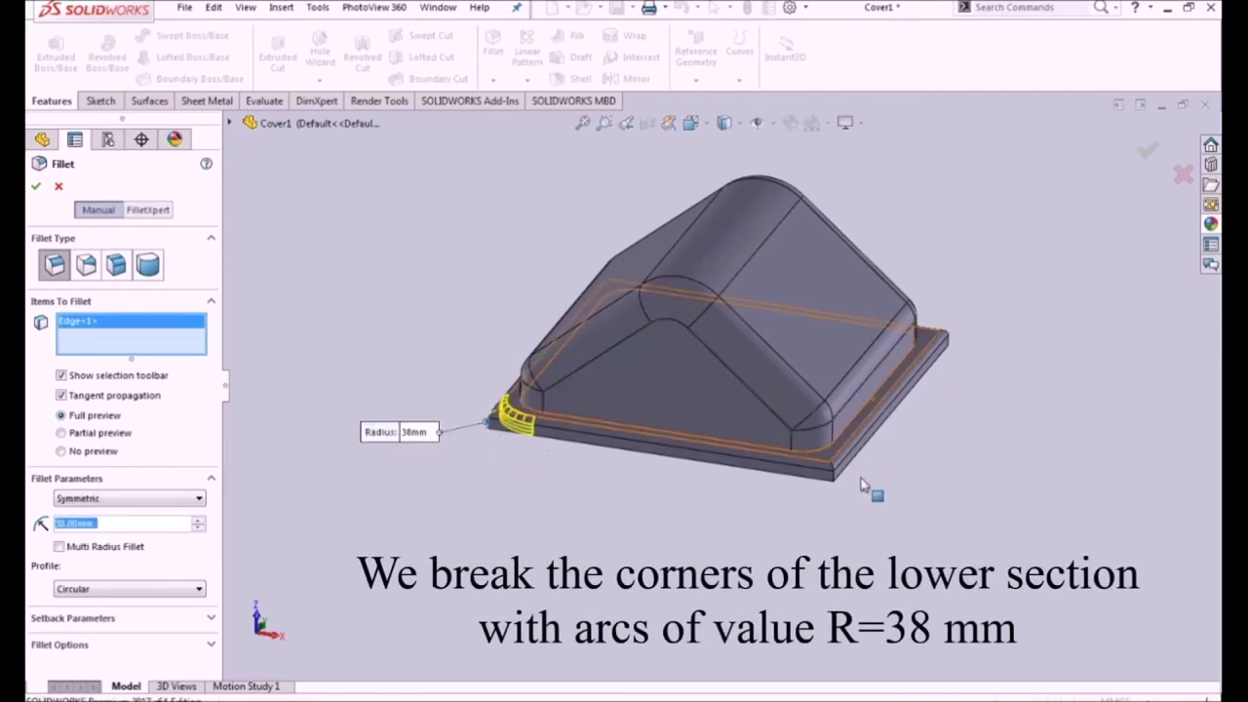
click(836, 479)
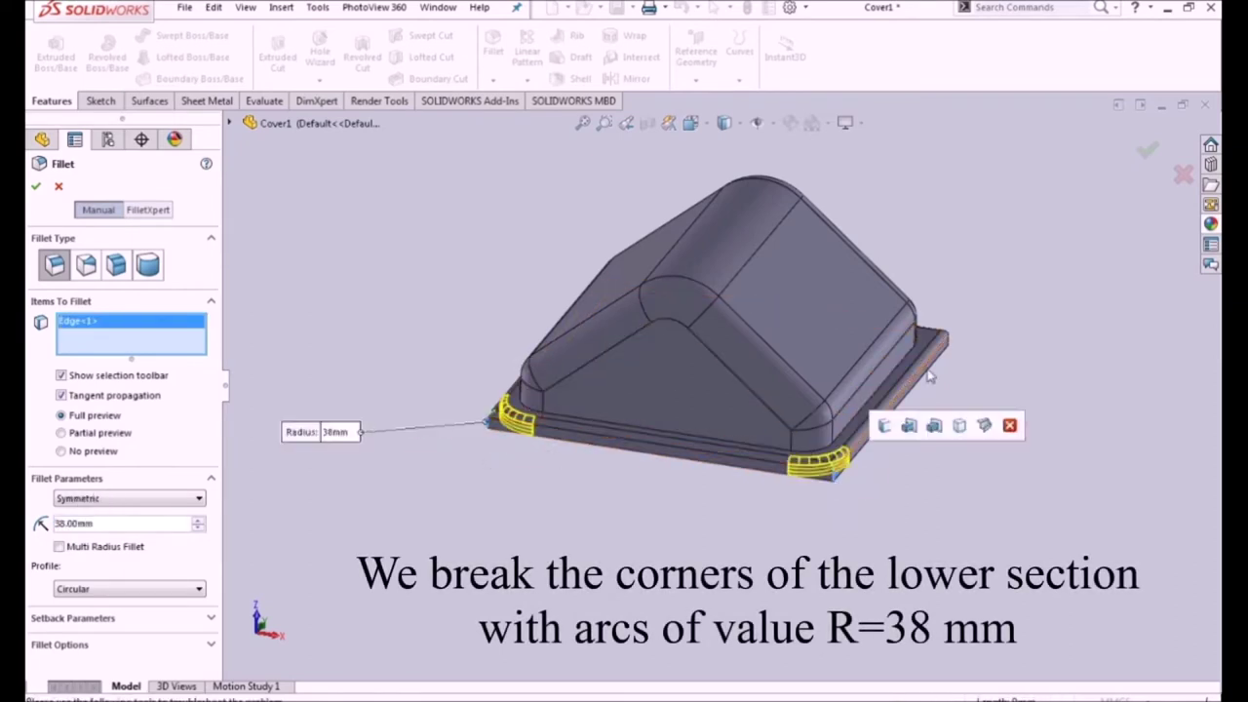
click(953, 340)
click(947, 371)
middle_drag(947, 408, 894, 455)
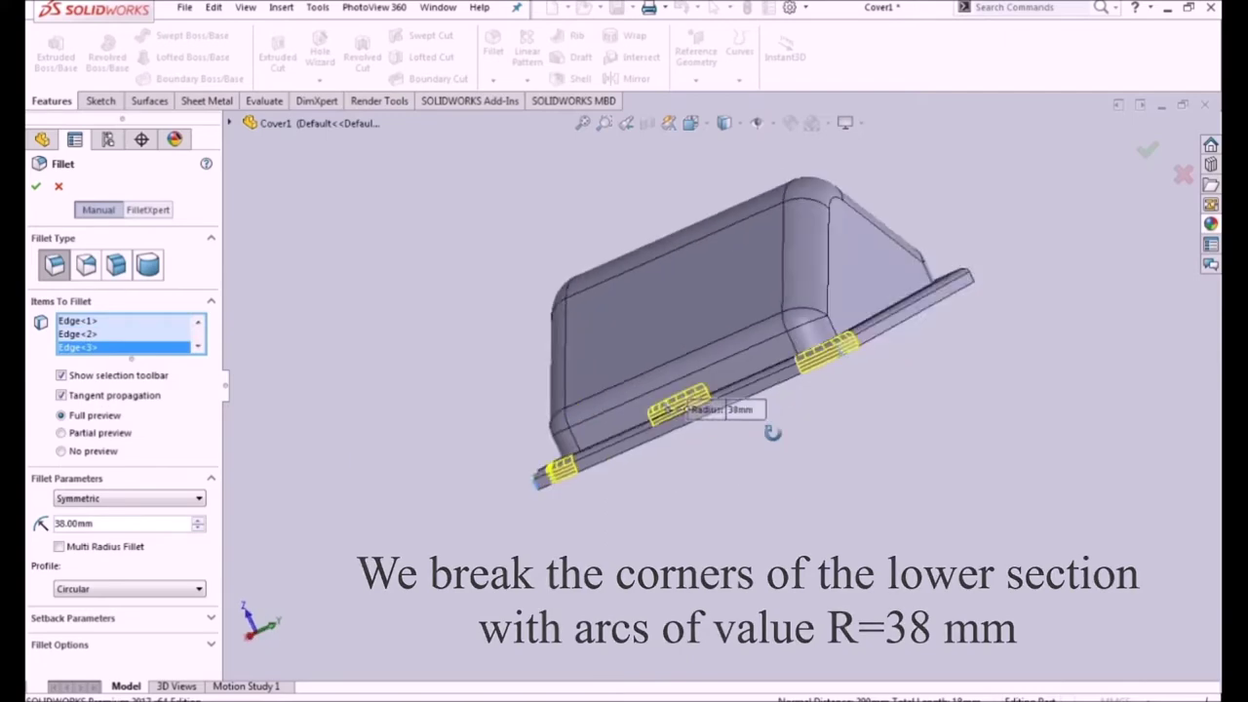
scroll(996, 404, down, 3)
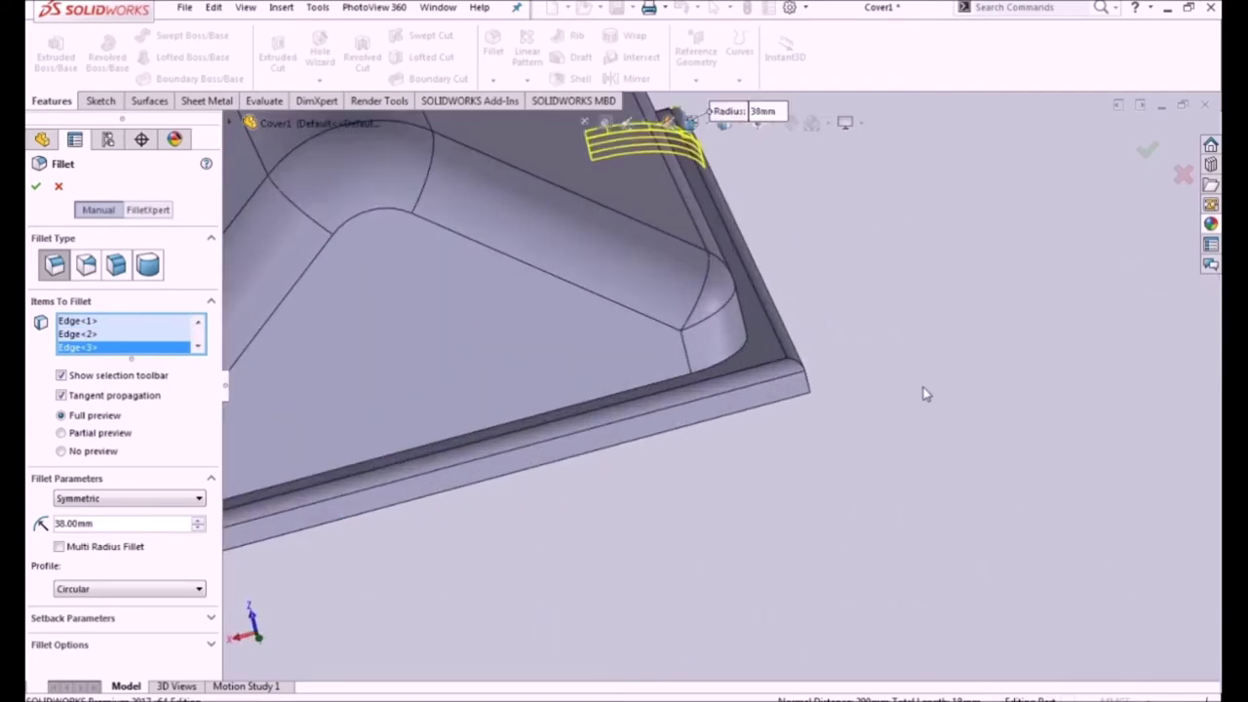
click(807, 386)
scroll(819, 429, up, 5)
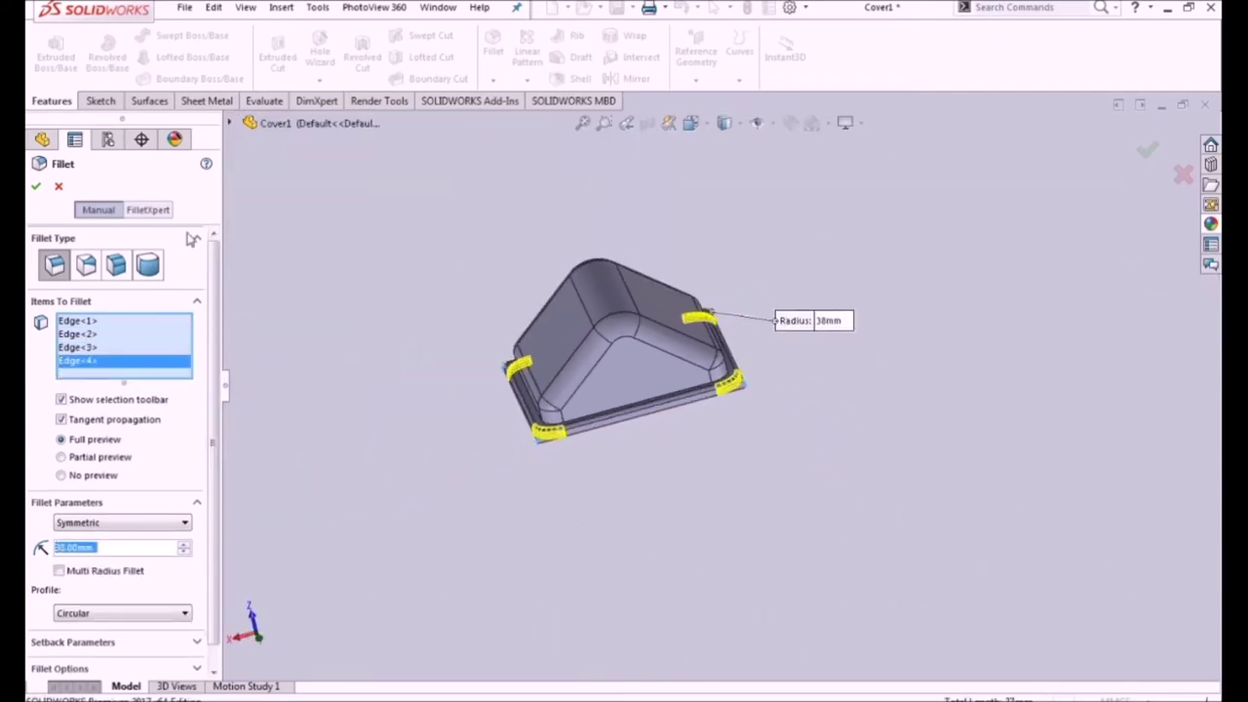
key(Return)
Step: Fillet the edge where the block meets the base plate at 5 mm
middle_drag(530, 438, 719, 412)
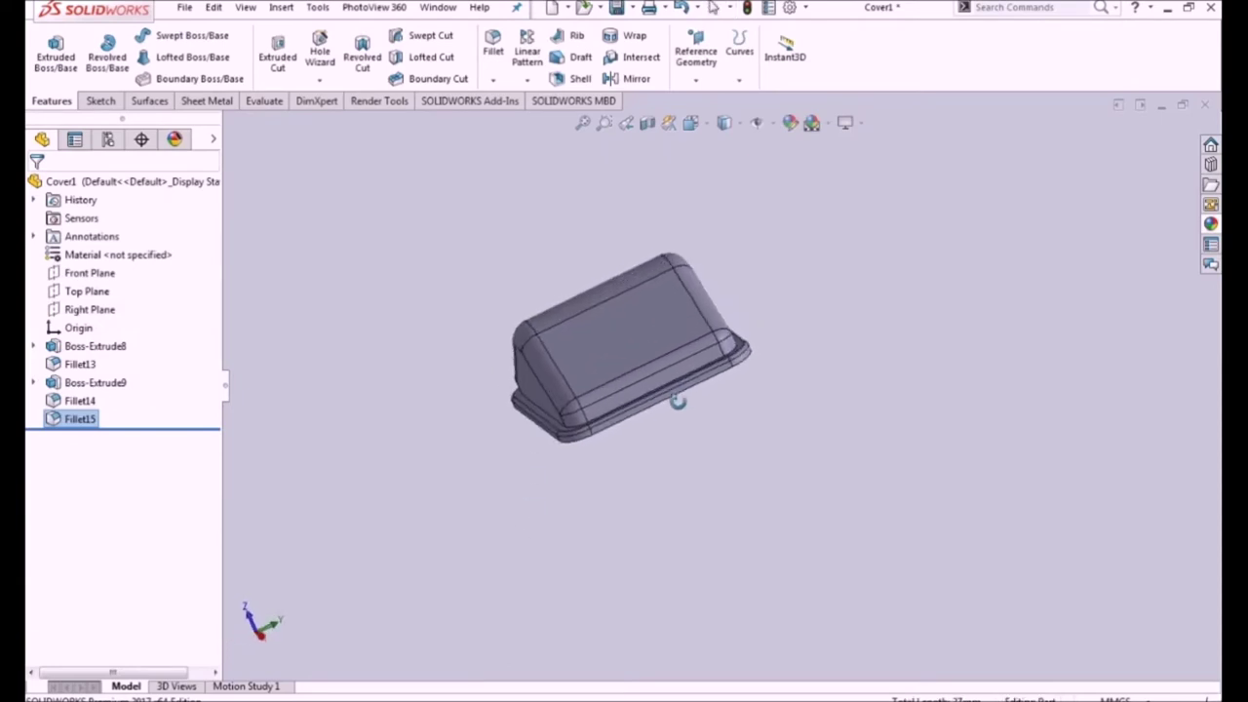
scroll(658, 429, down, 3)
scroll(658, 429, down, 1)
scroll(361, 501, up, 1)
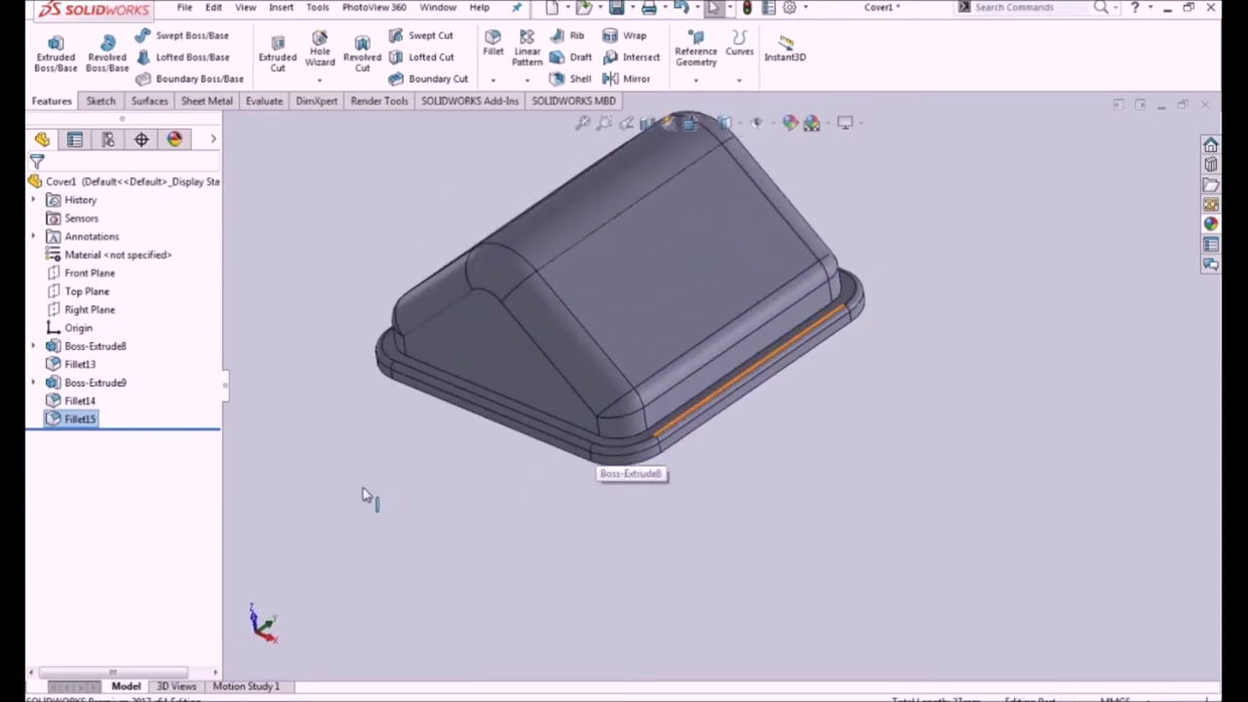
click(493, 48)
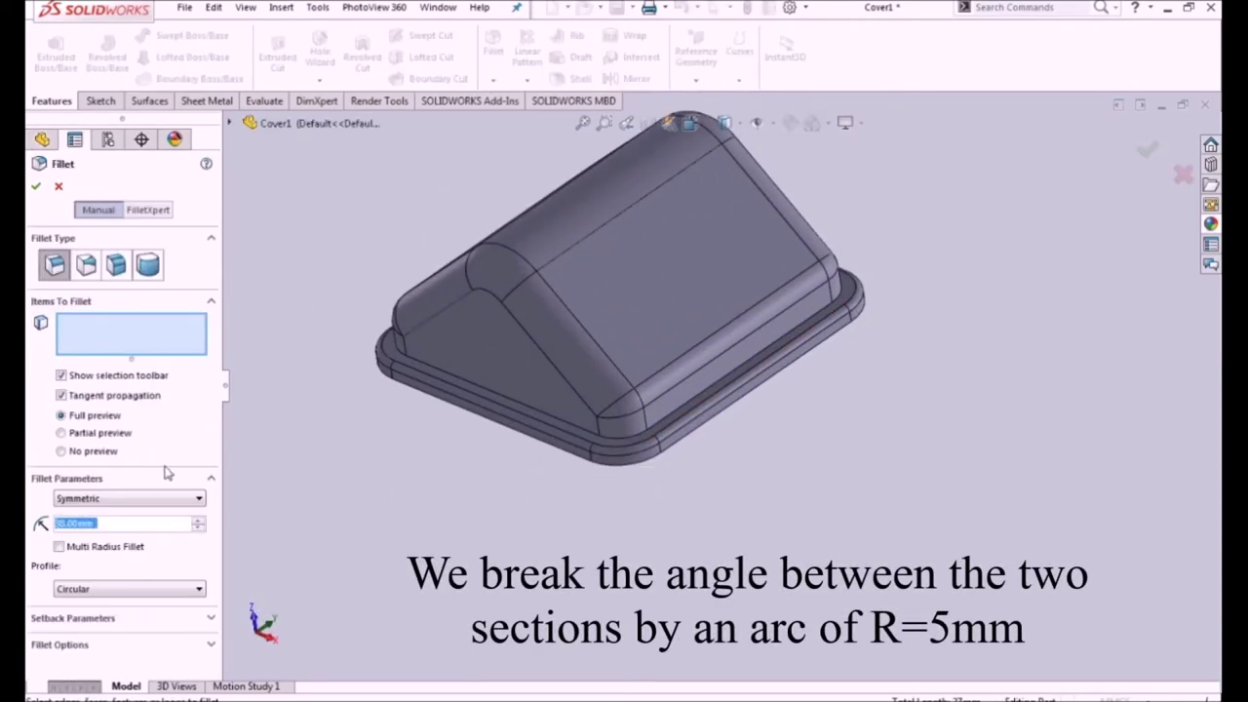
text(5)
key(Return)
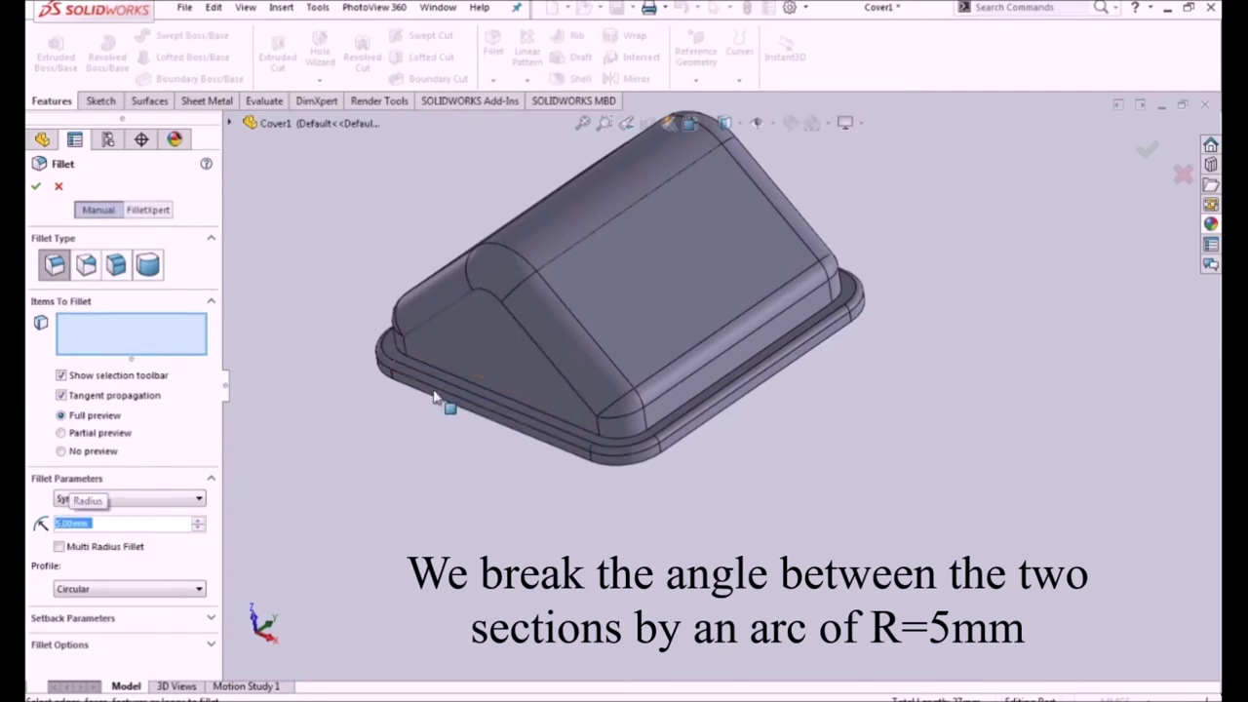
click(445, 372)
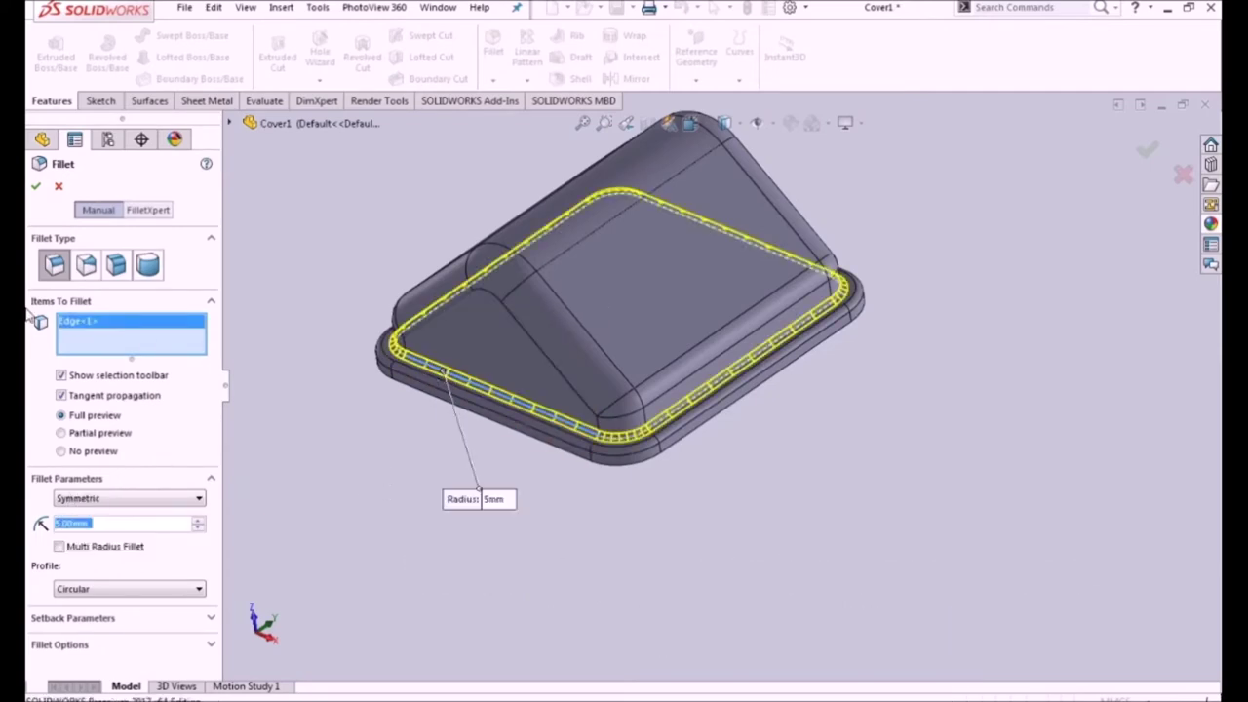
click(37, 190)
middle_drag(497, 474, 504, 435)
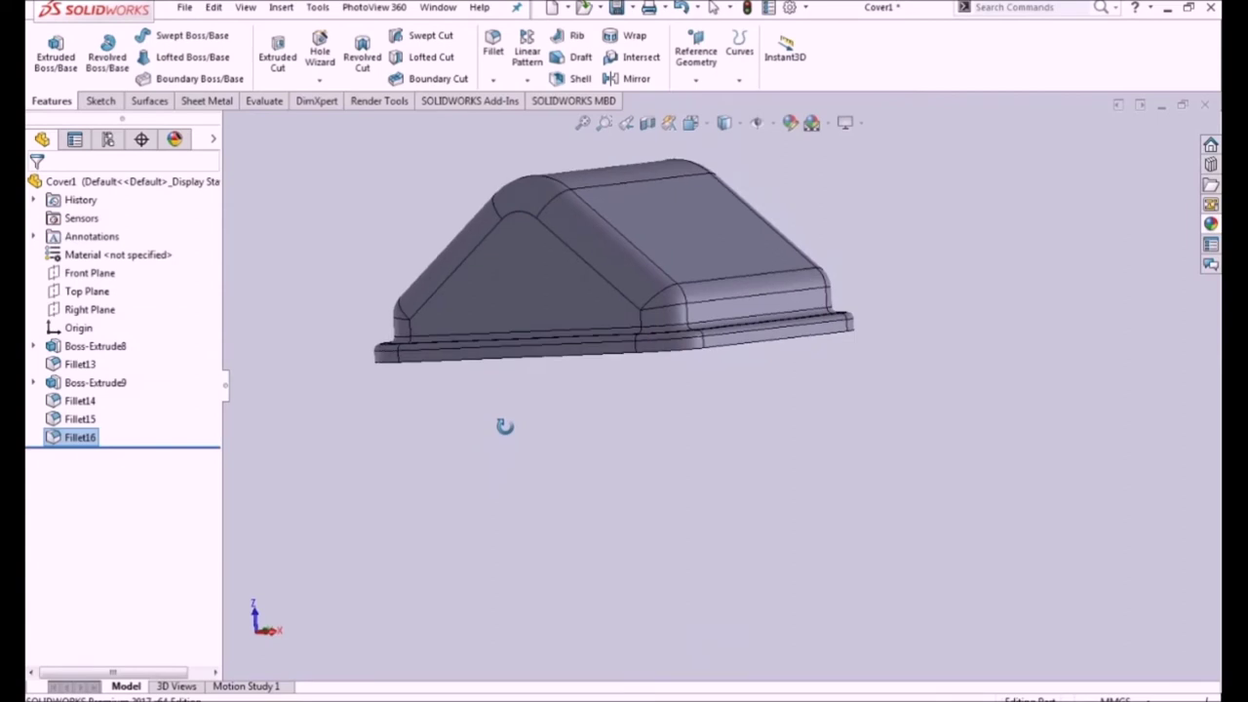
middle_drag(585, 491, 605, 361)
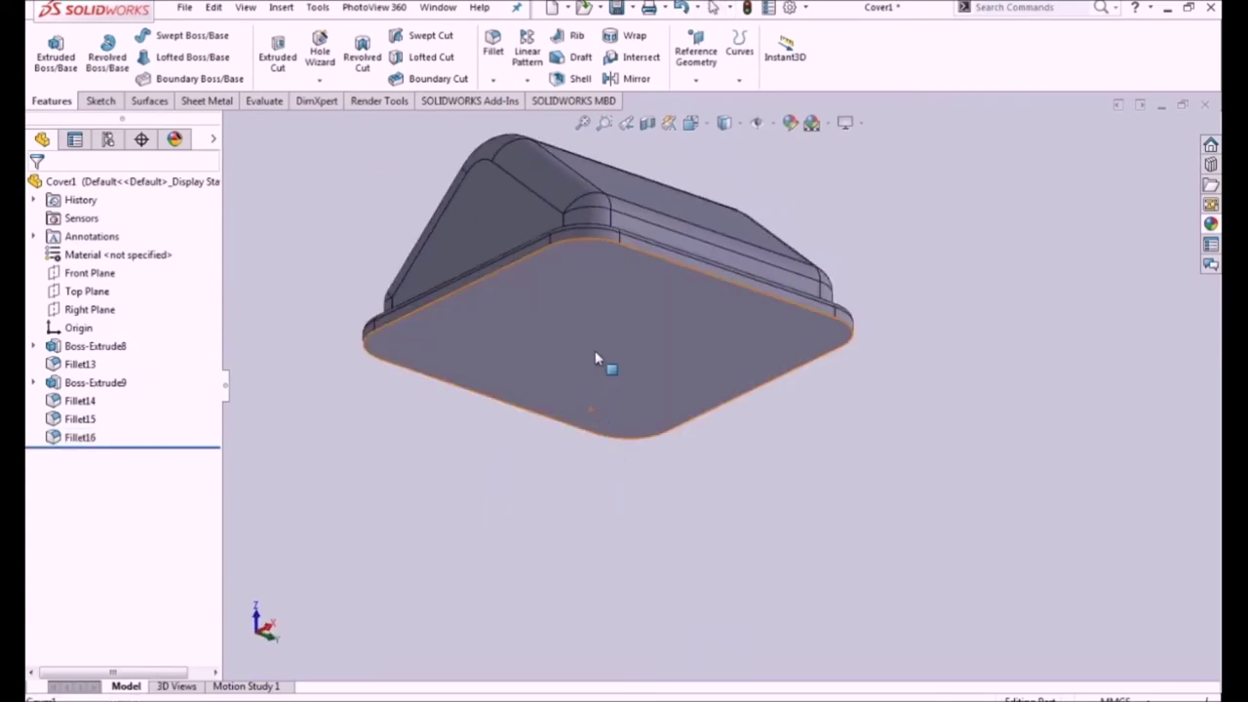
Step: Shell the cover at 2.00 mm thickness with its flat bottom face removed
click(605, 361)
click(575, 79)
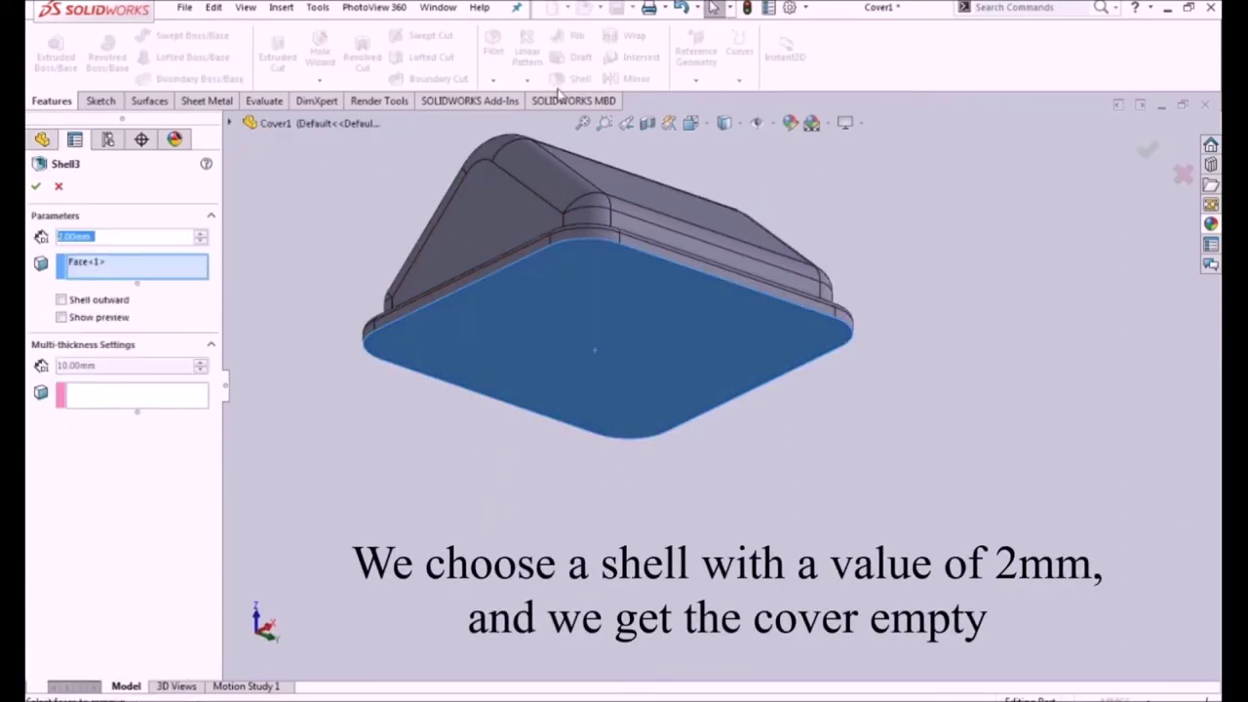
click(61, 317)
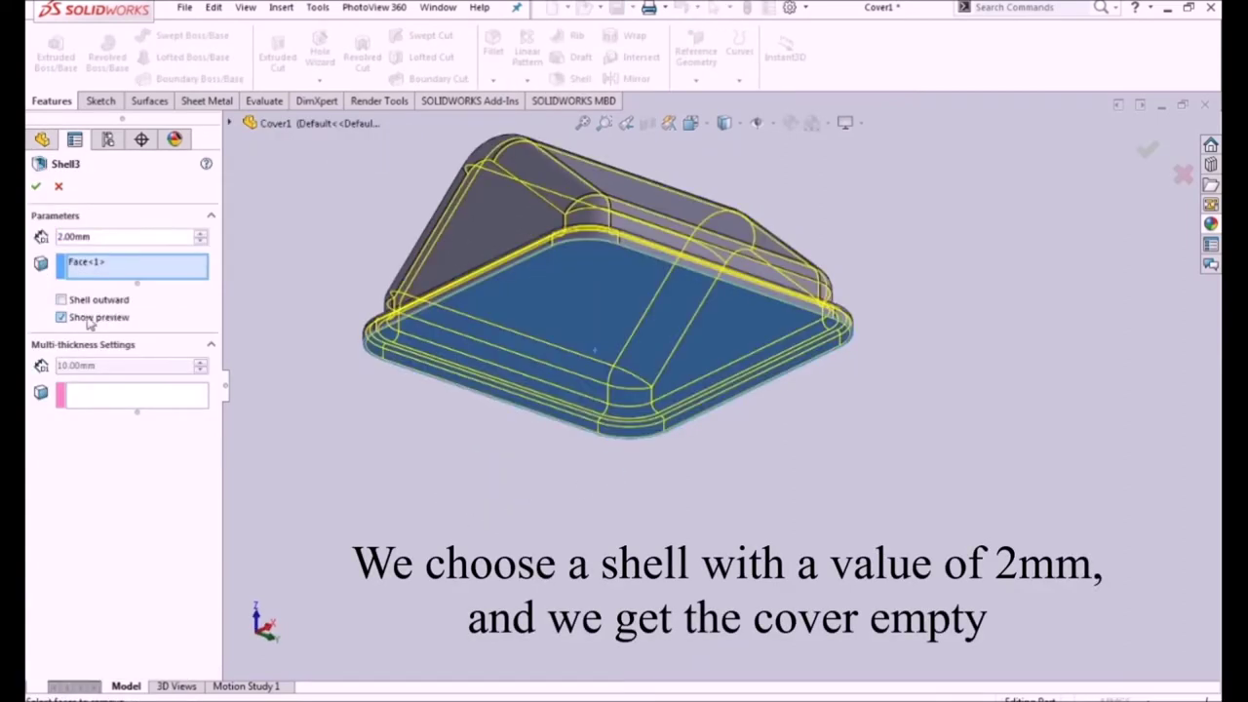
click(36, 187)
mouse_move(550, 424)
middle_down()
mouse_move(552, 362)
mouse_move(510, 293)
mouse_move(494, 338)
mouse_move(585, 682)
mouse_move(546, 624)
mouse_move(600, 610)
mouse_move(579, 671)
middle_up()
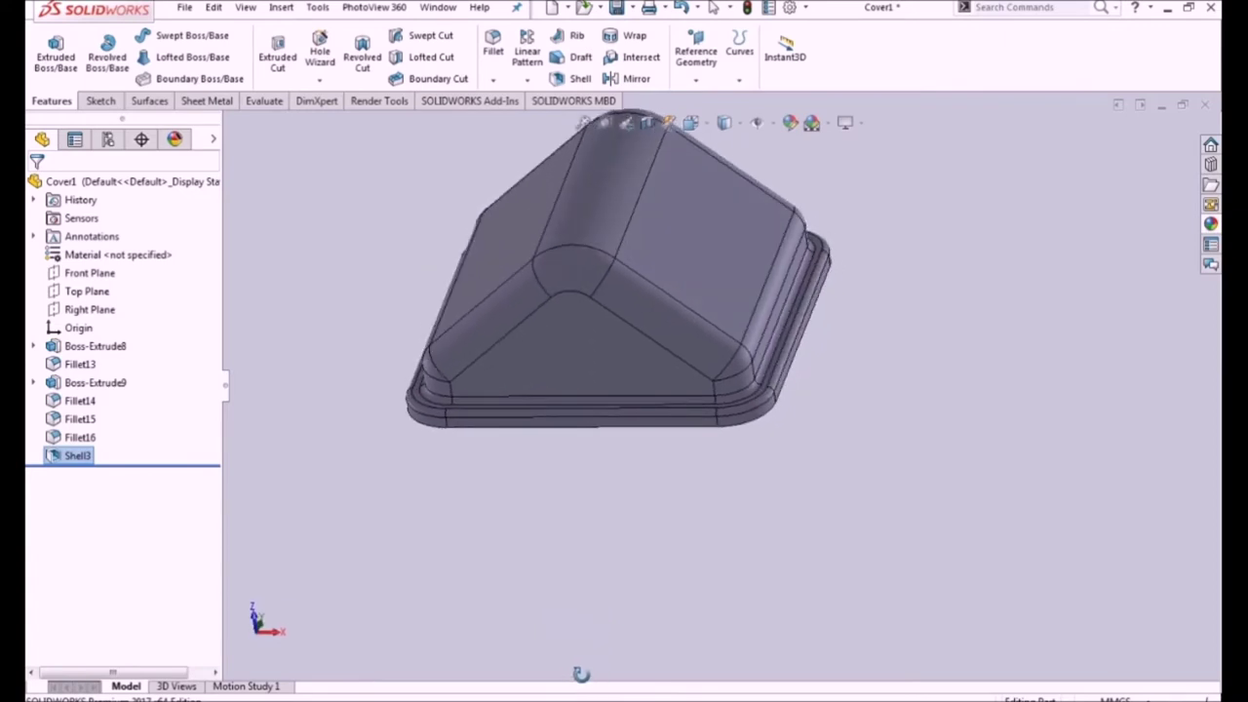
Step: Start a sketch on the Top Plane, view it normal, and draw a corner rectangle above the peak
click(78, 293)
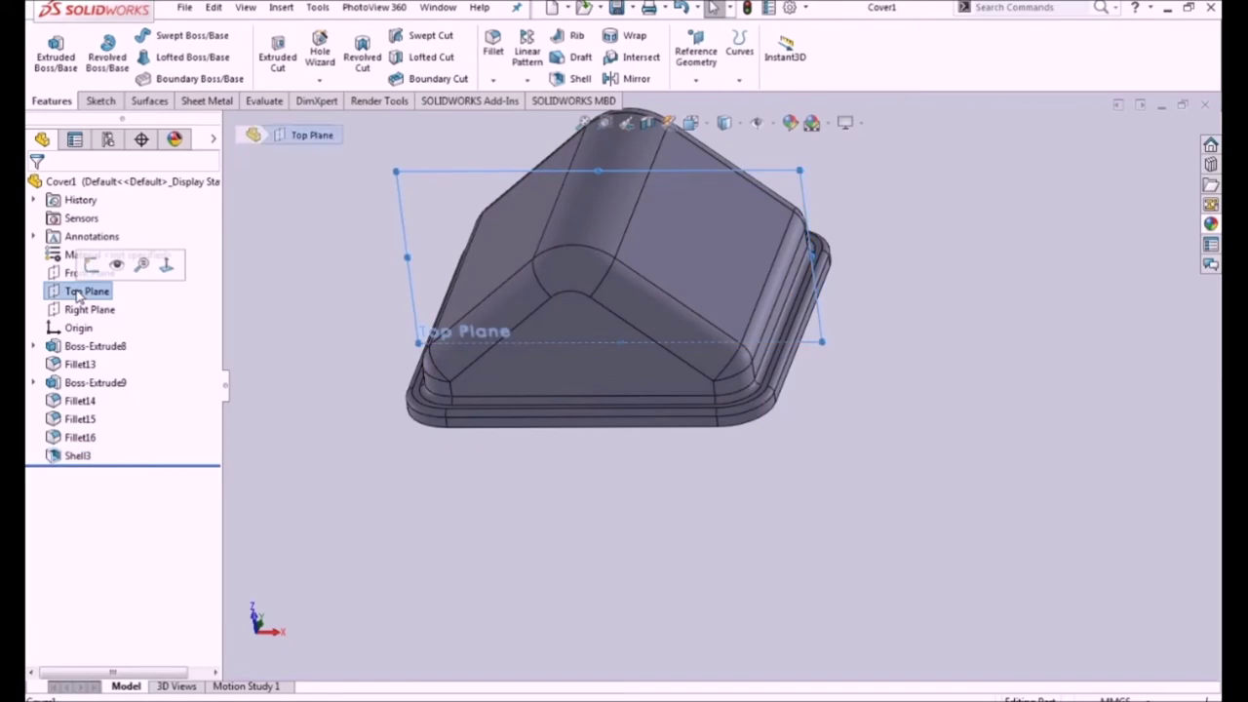
click(104, 269)
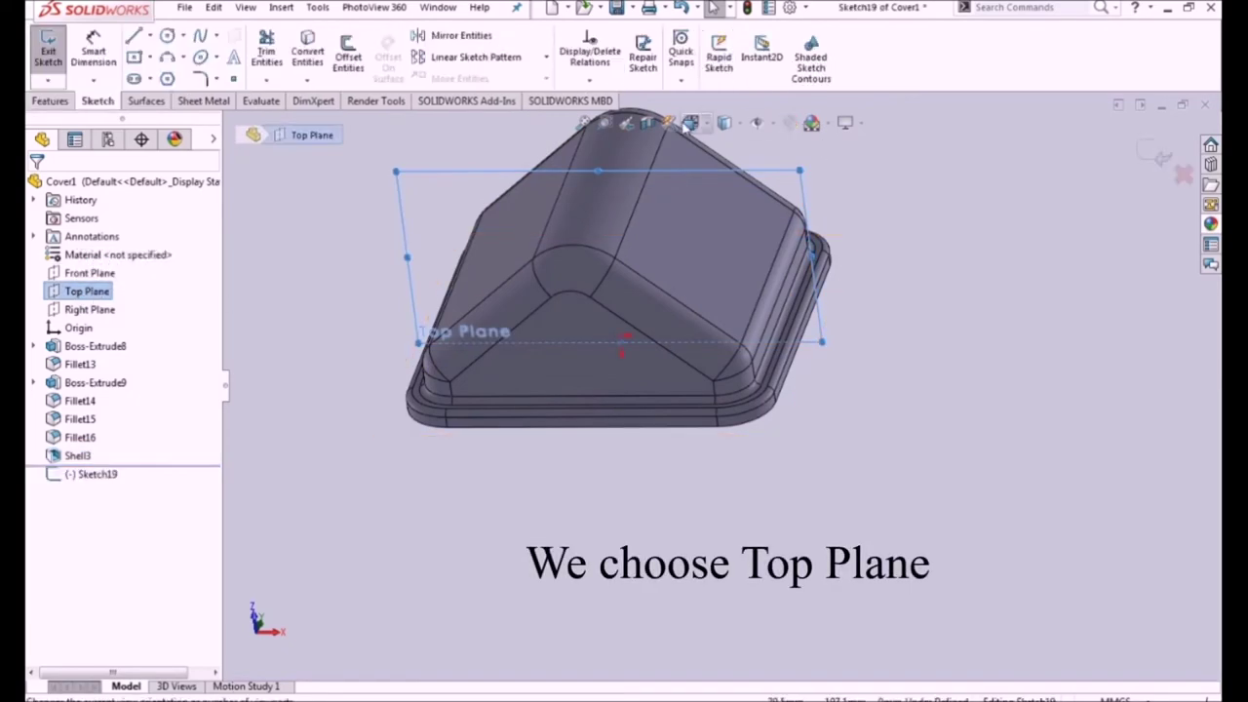
key(ctrl+8)
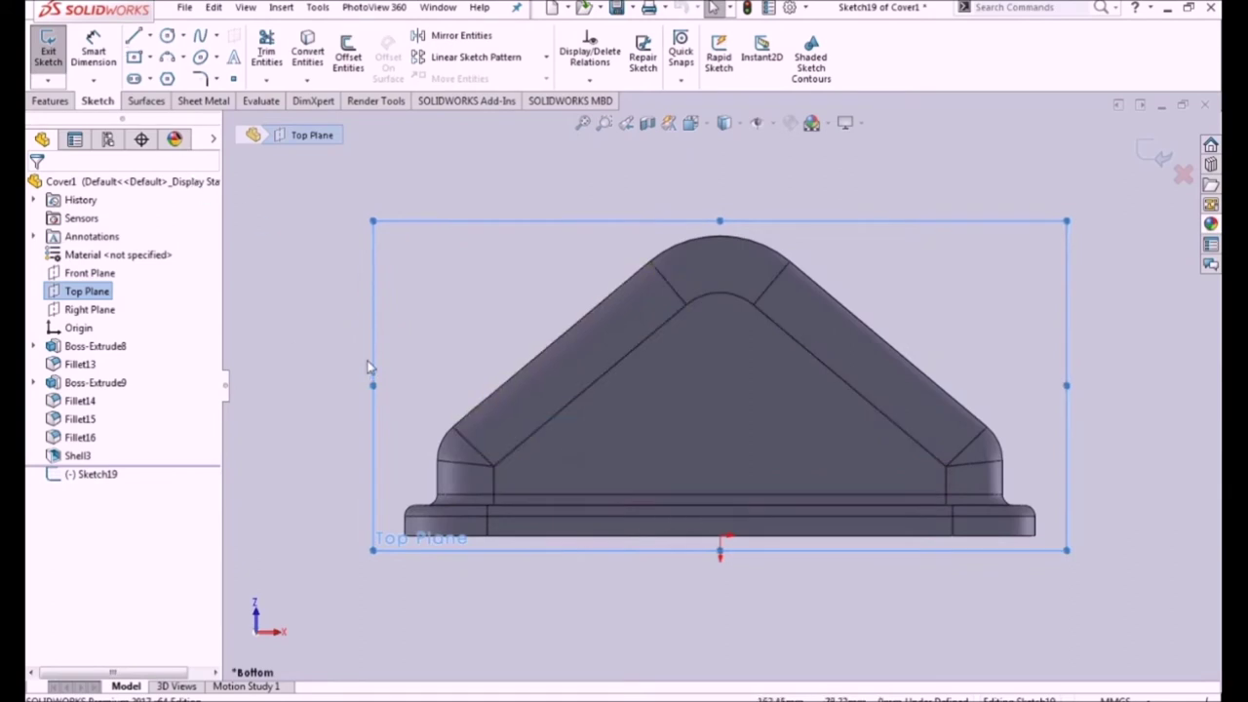
key(Escape)
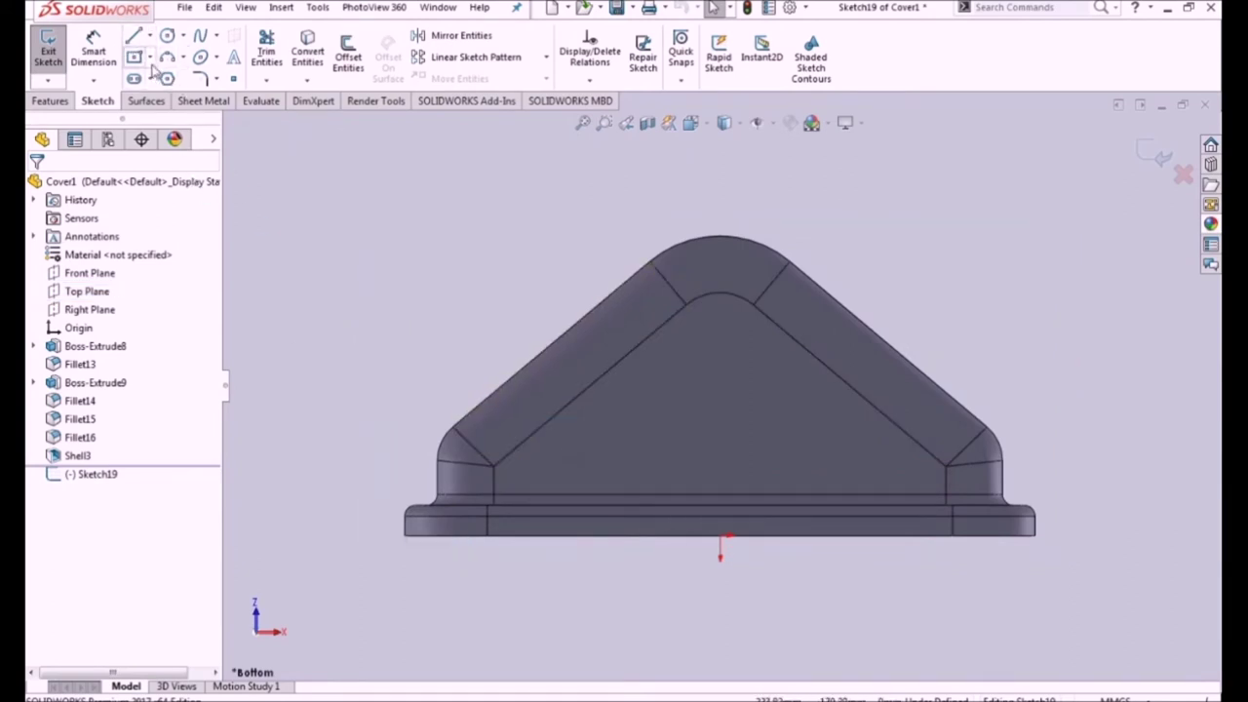
click(149, 57)
click(143, 85)
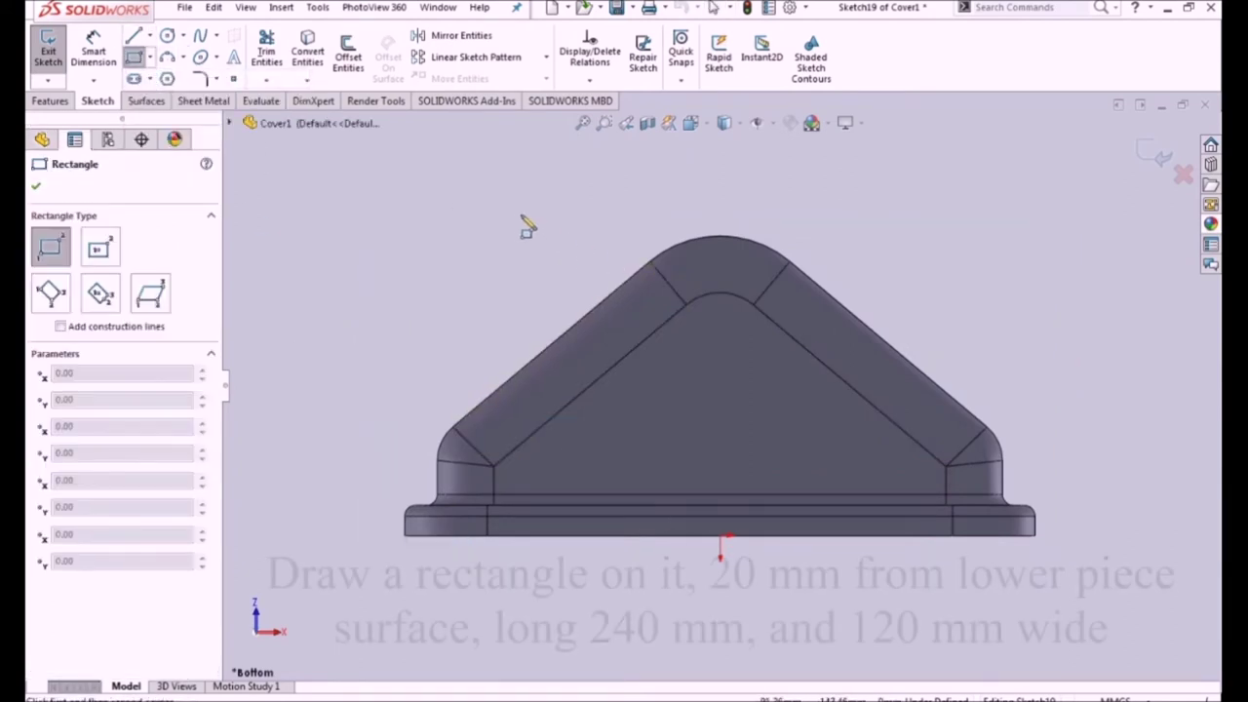
click(514, 211)
click(972, 372)
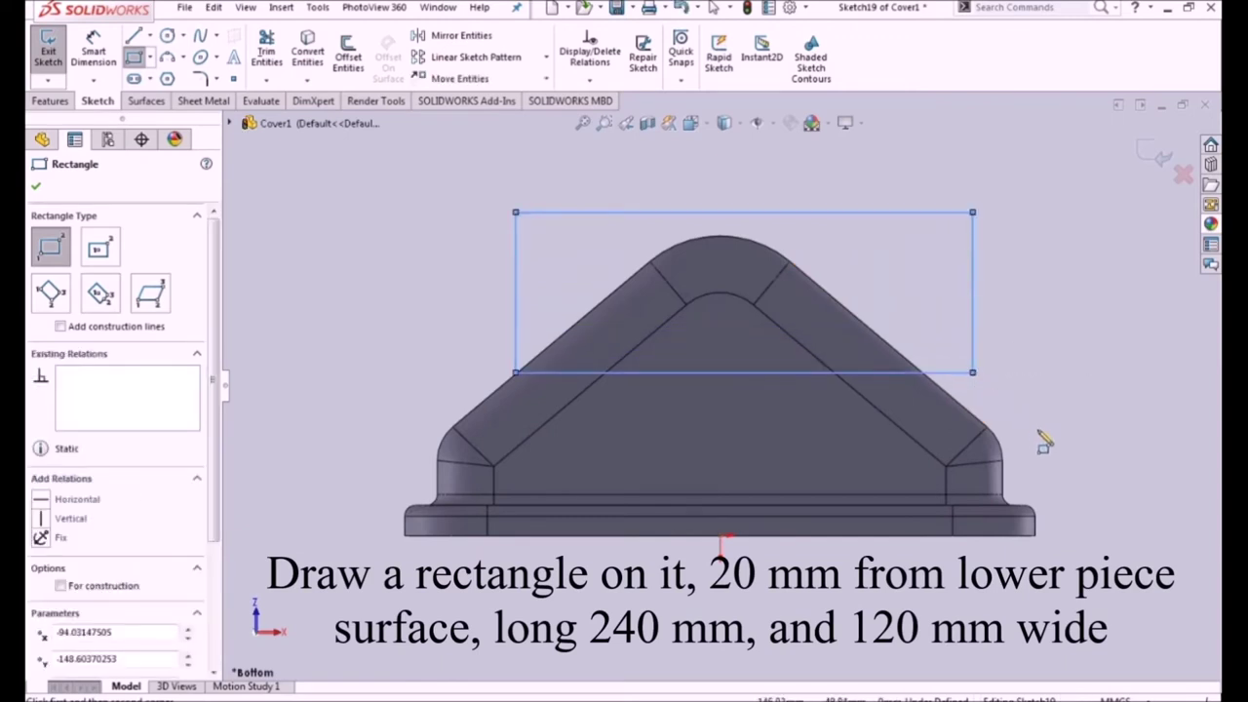
key(Escape)
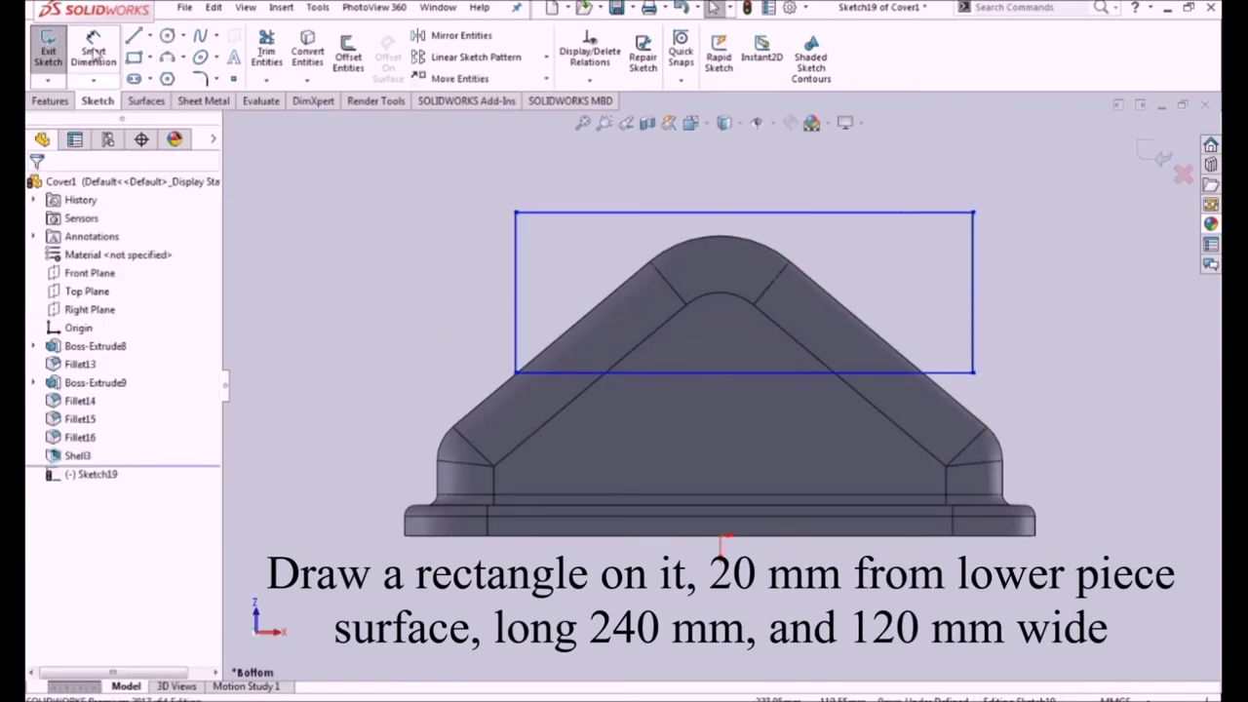
Step: Dimension the rectangle's bottom edge 20 mm above the cover's lower surface
click(94, 54)
click(943, 380)
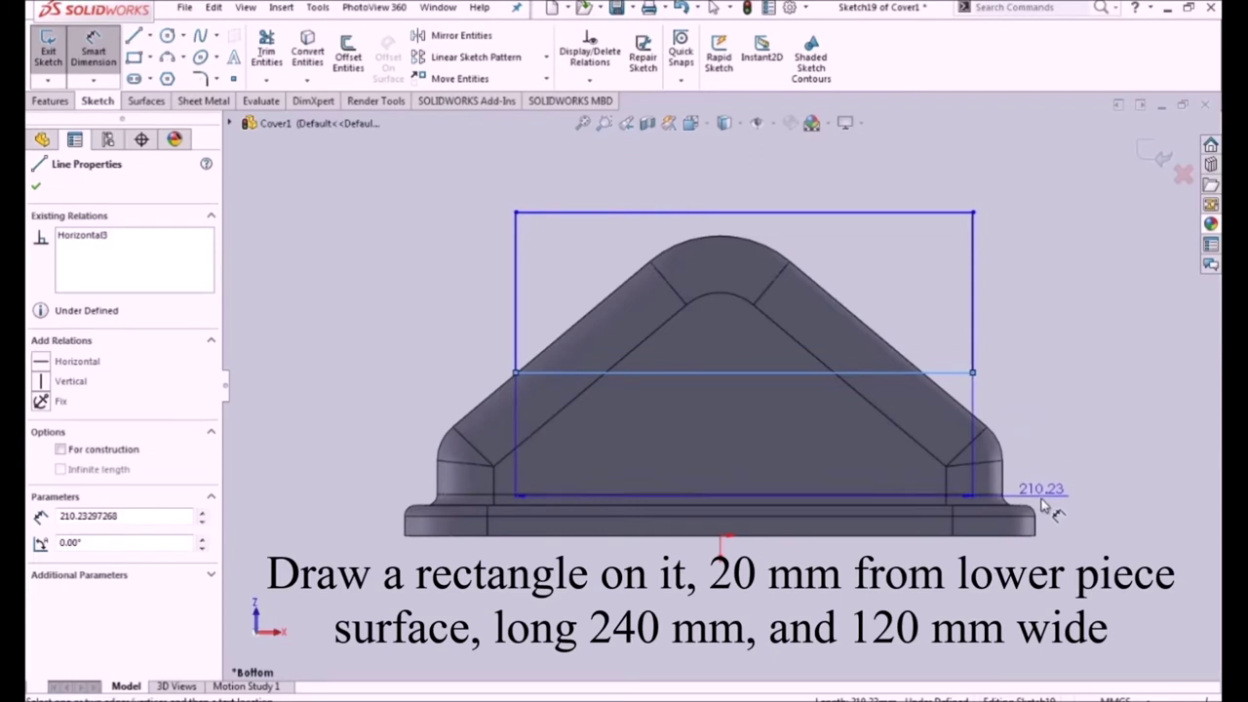
click(1028, 507)
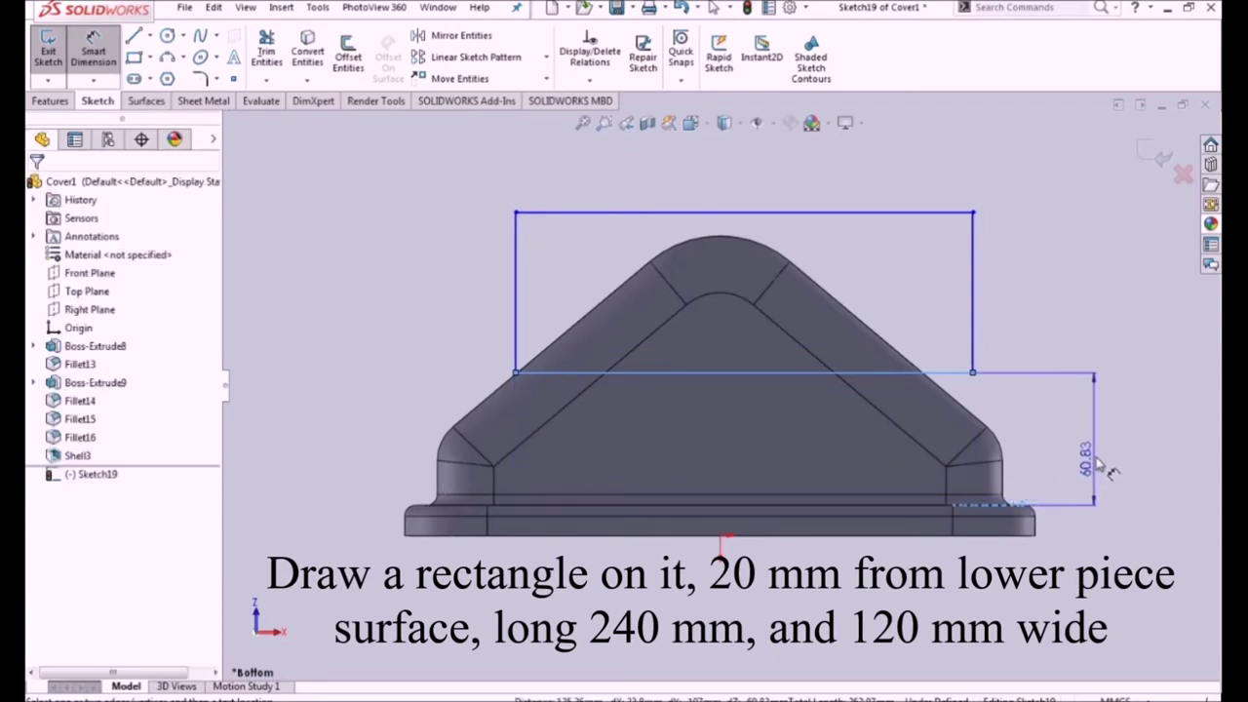
click(1101, 466)
text(20)
key(Return)
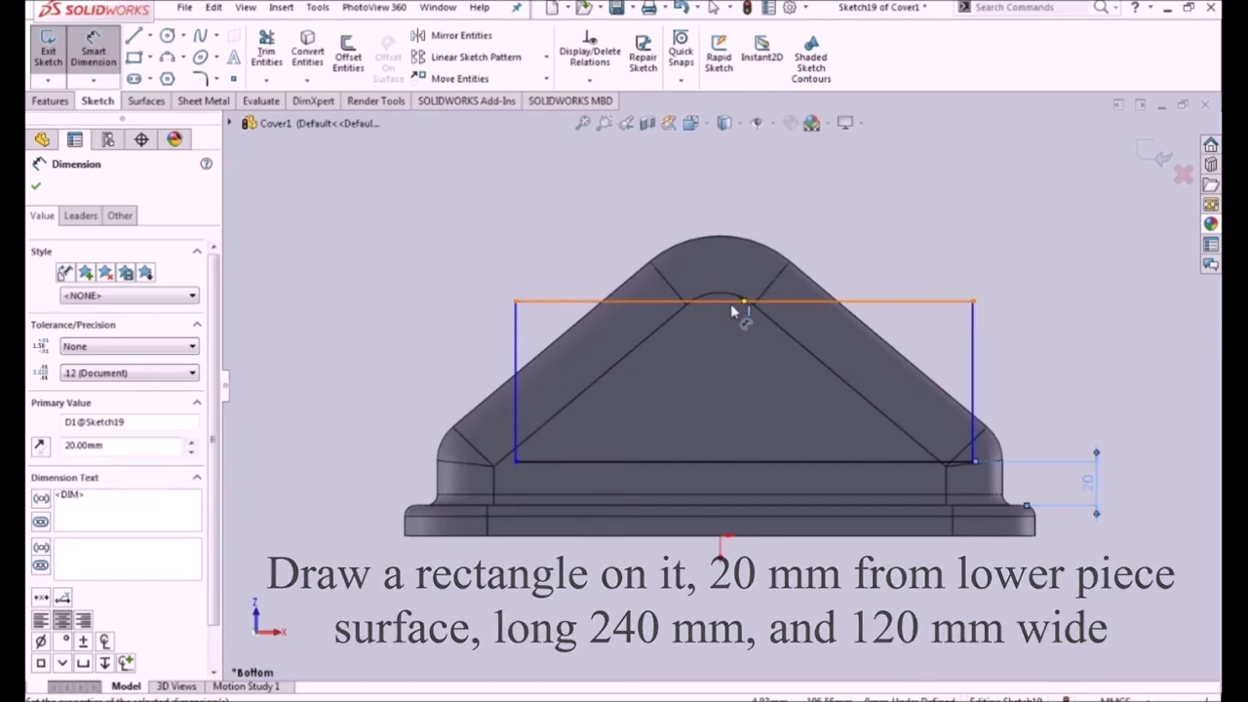
Step: Dimension the rectangle 240 mm wide and 120 mm tall
click(956, 302)
click(902, 195)
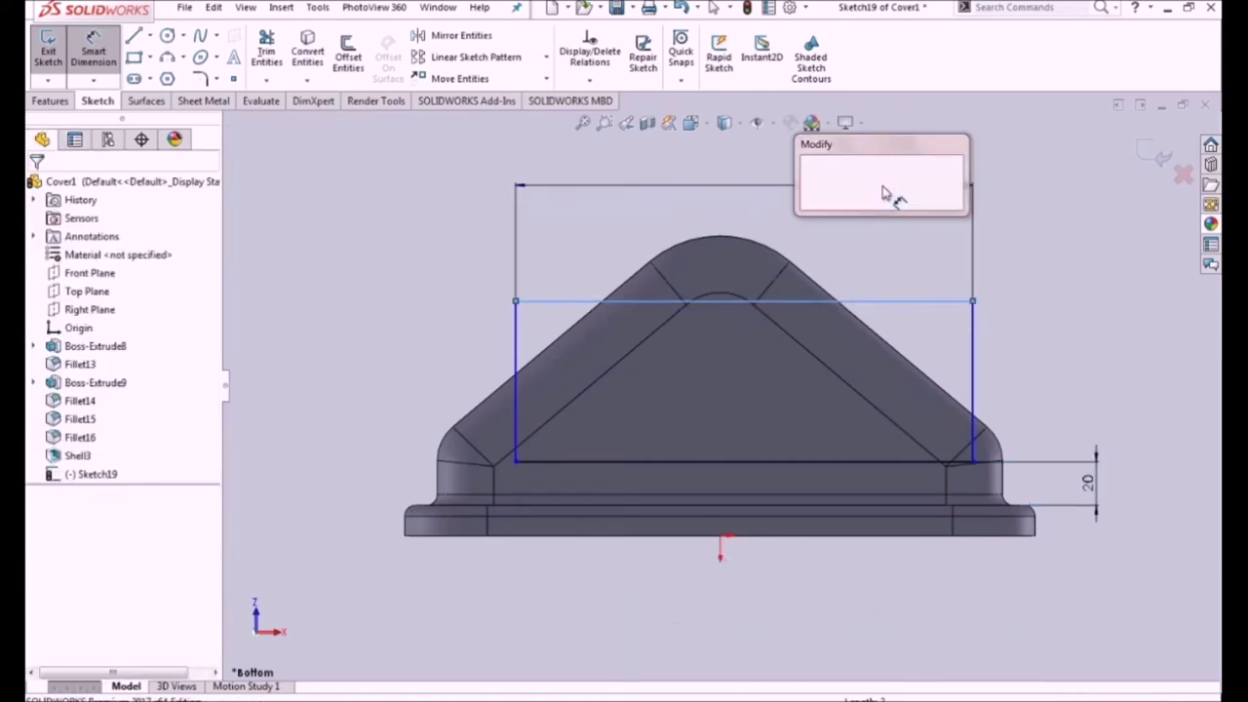
text(240)
key(Return)
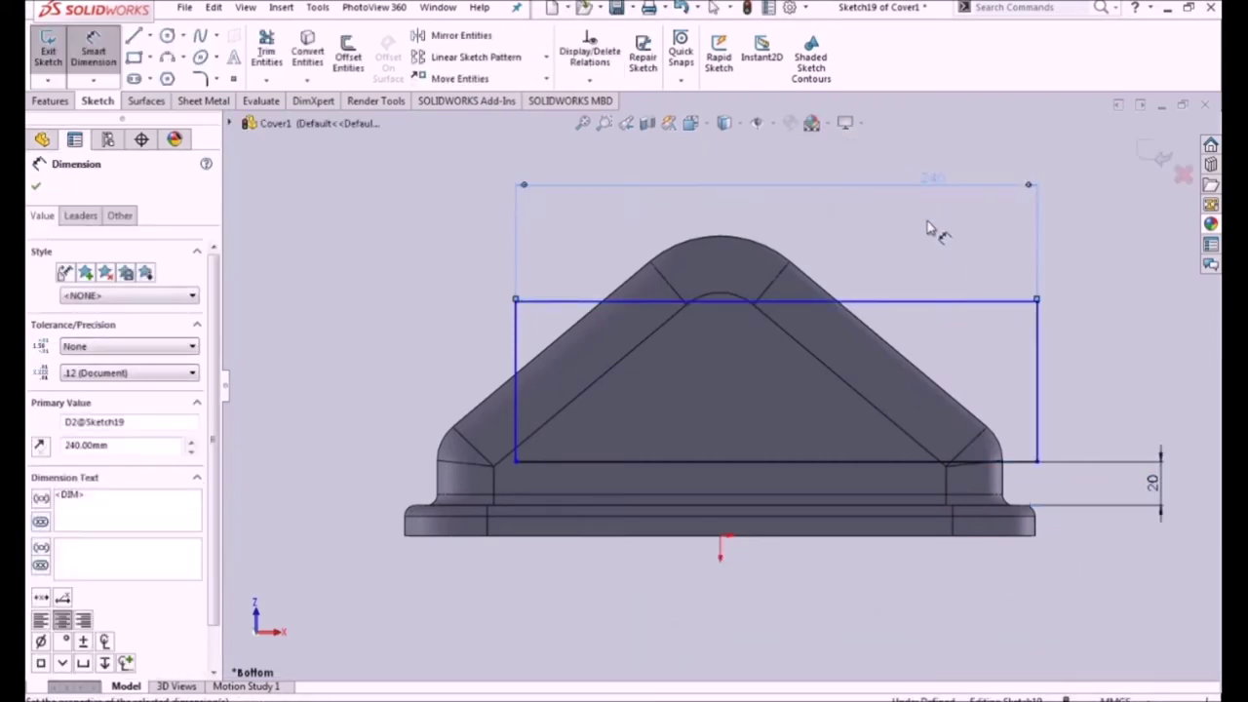
click(1038, 390)
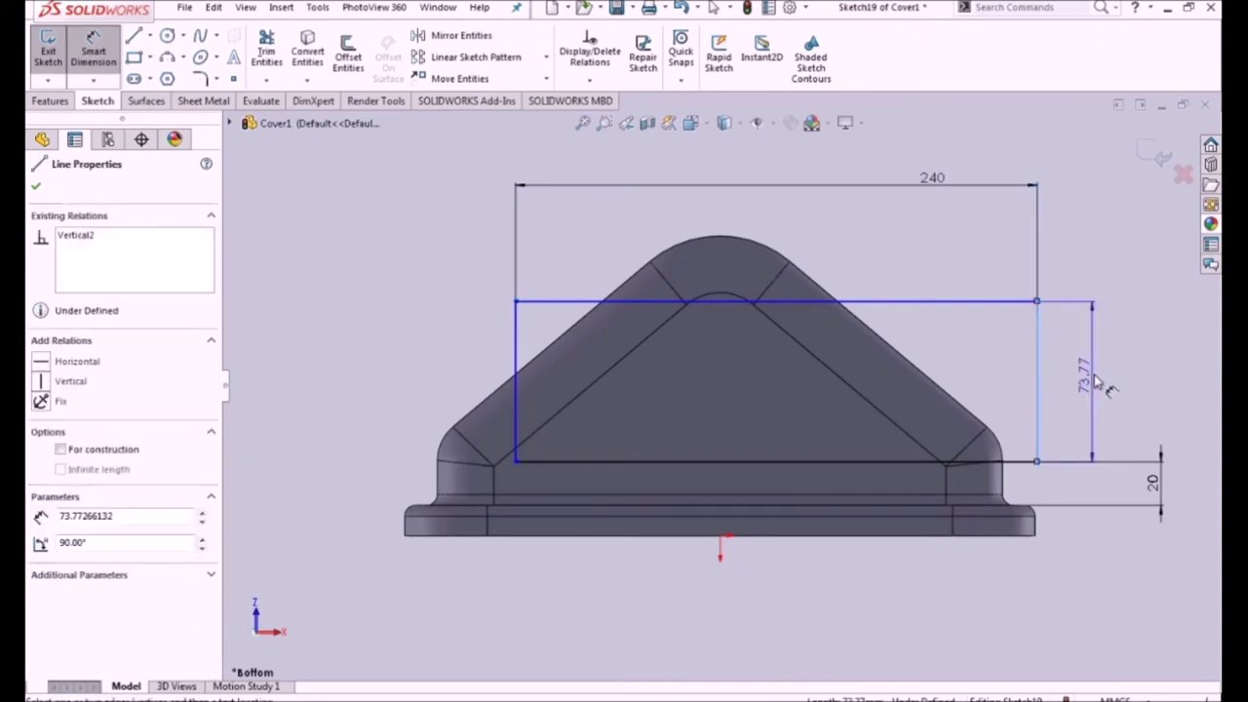
click(1095, 381)
click(1095, 381)
text(120)
key(Return)
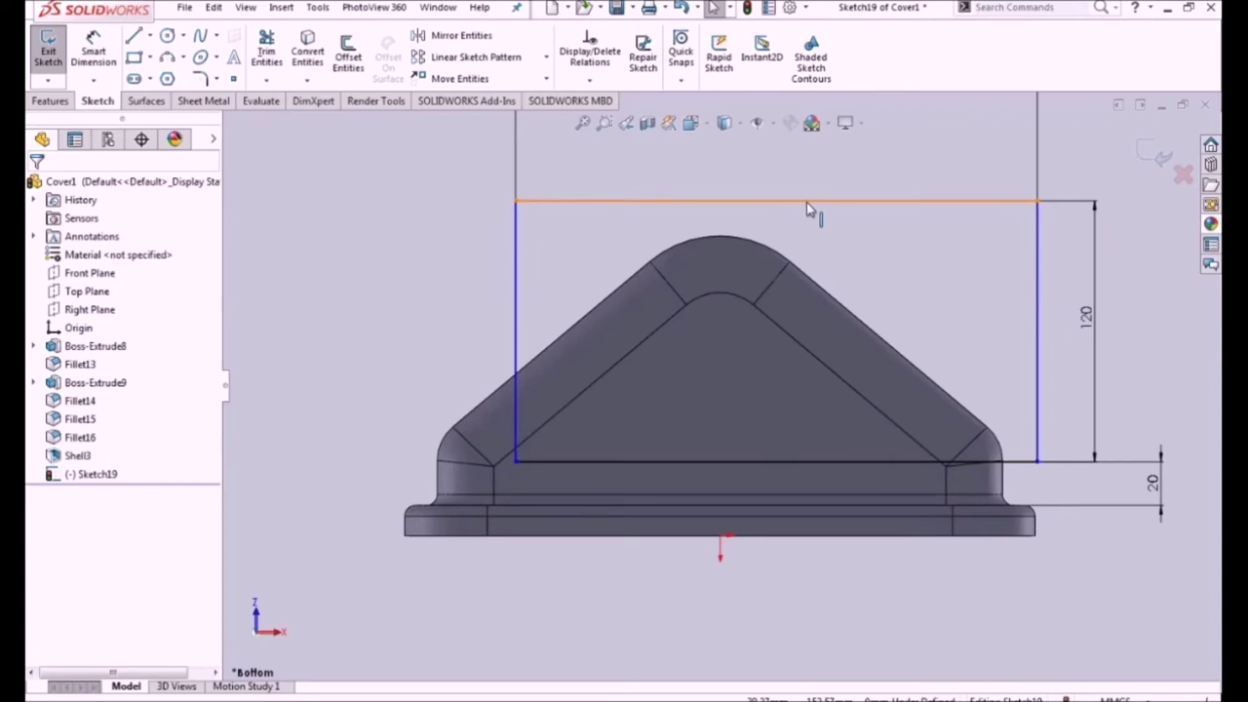
Step: Make the top-edge midpoint vertical to the origin and exit the sketch
click(775, 201)
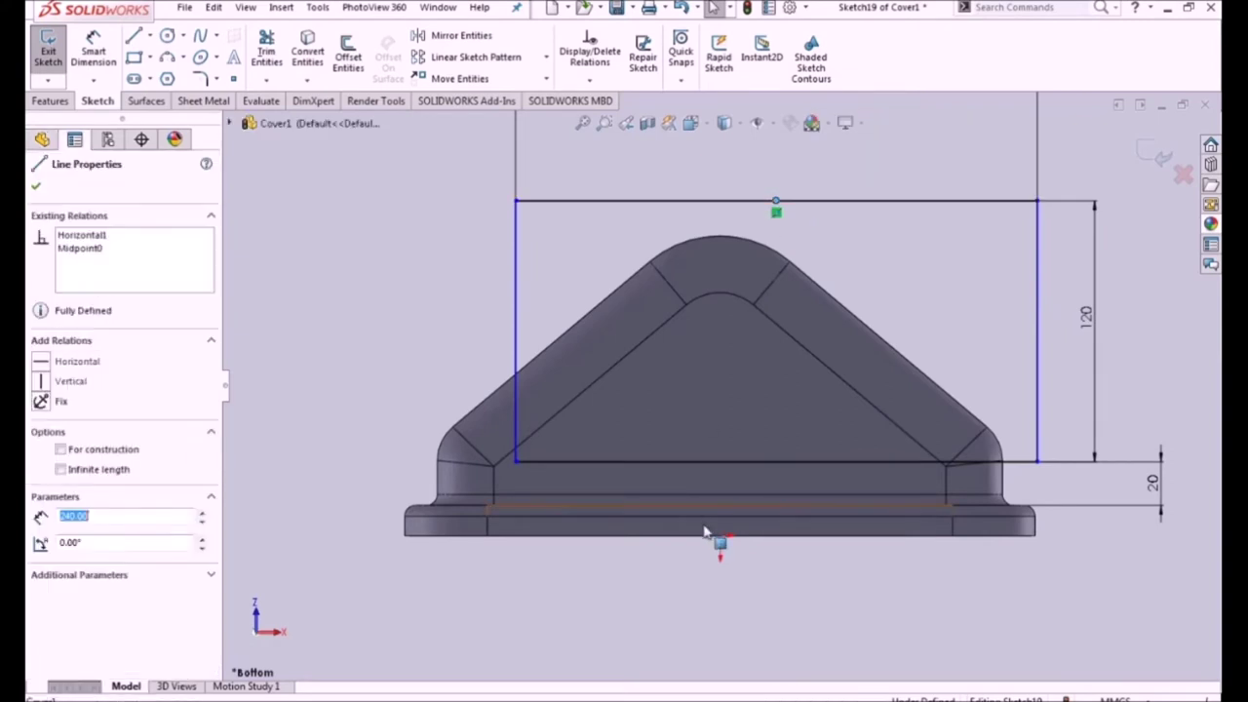
ctrl+click(722, 538)
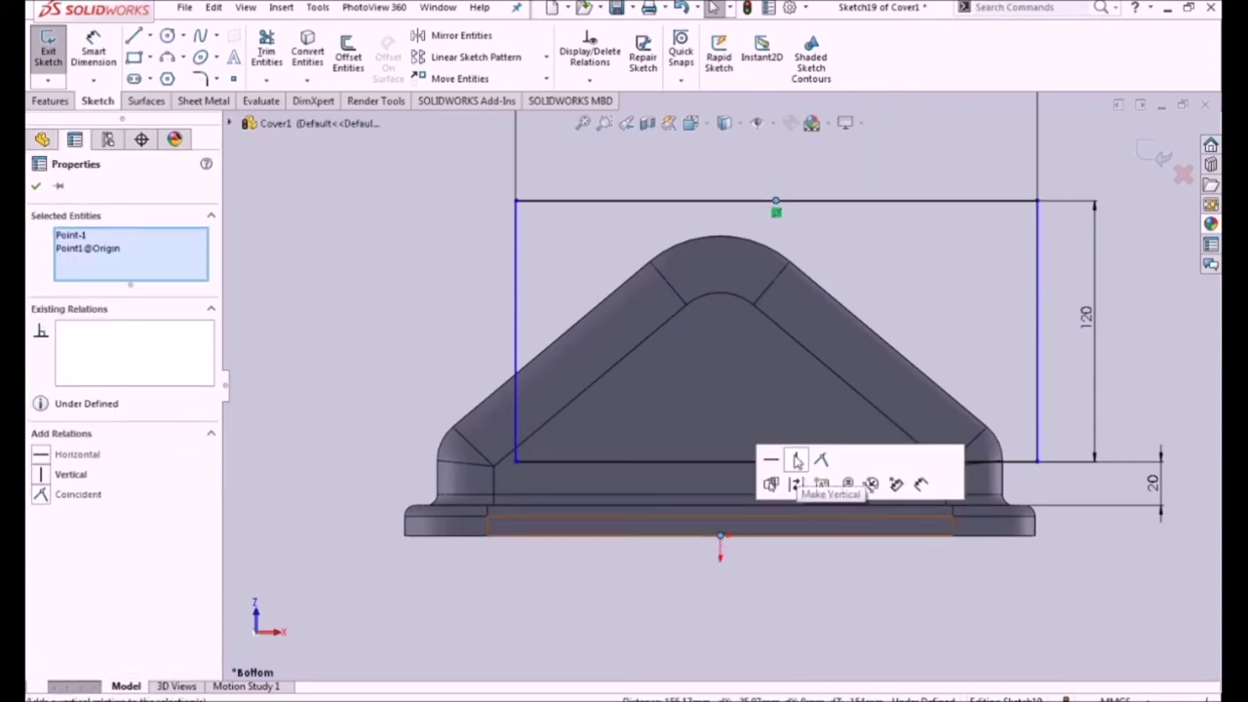
click(795, 459)
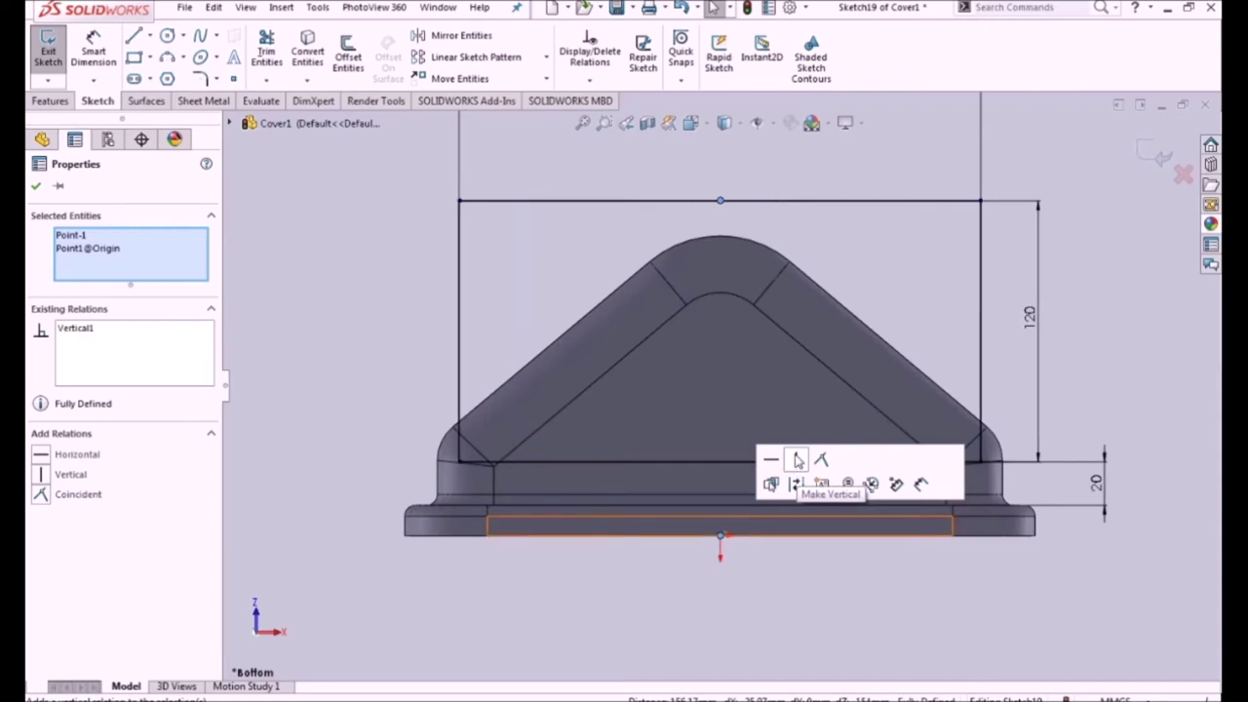
click(696, 661)
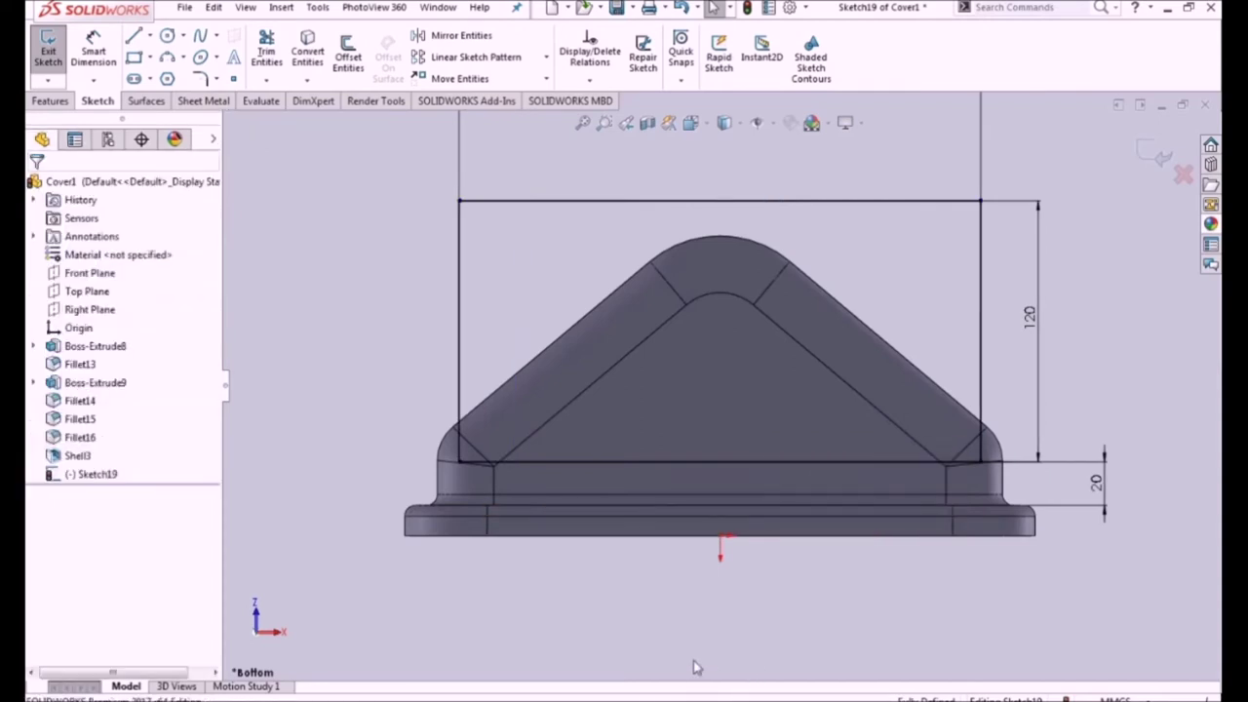
click(1156, 153)
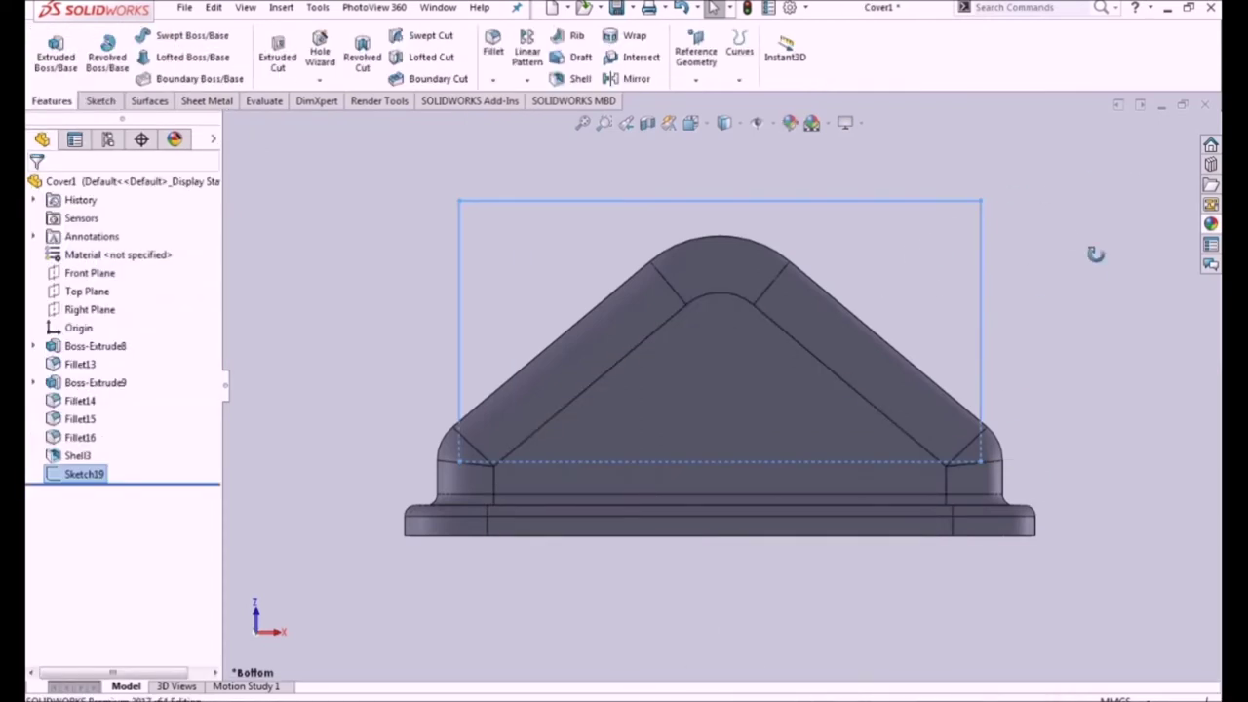
Step: Cut-extrude the rectangle sketch Mid Plane, 208 mm deep, and save the part
key(ctrl+7)
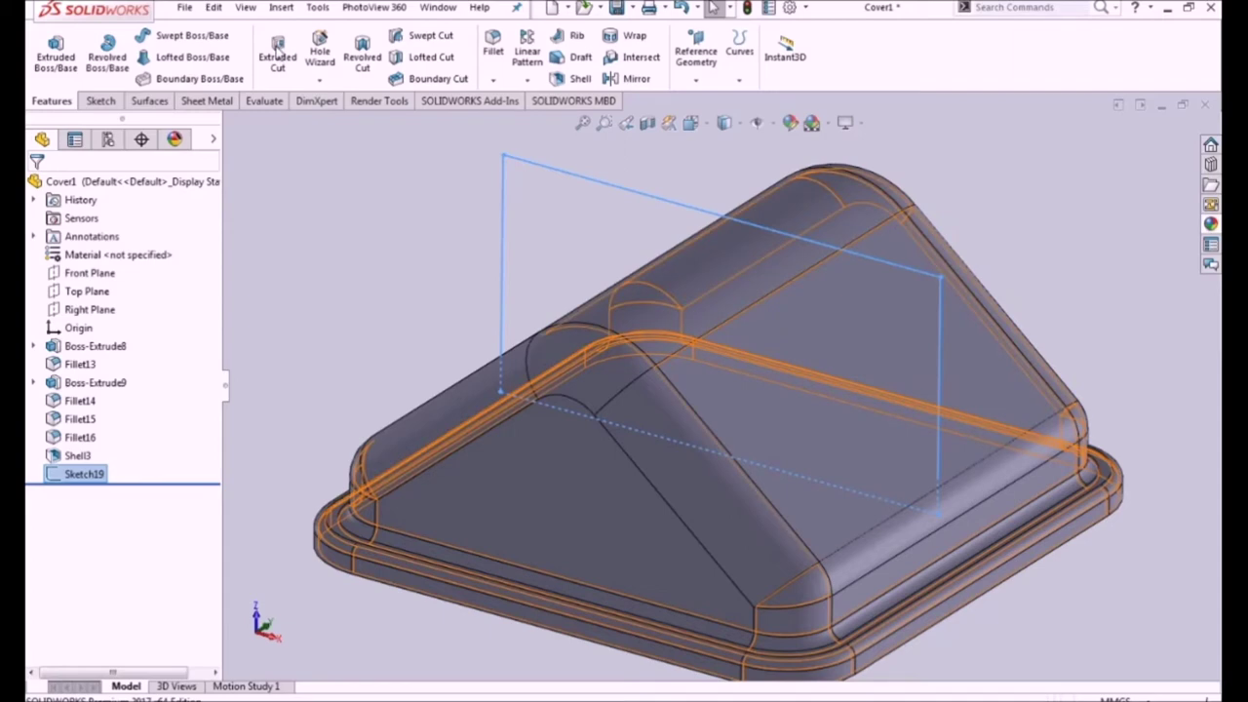
click(277, 51)
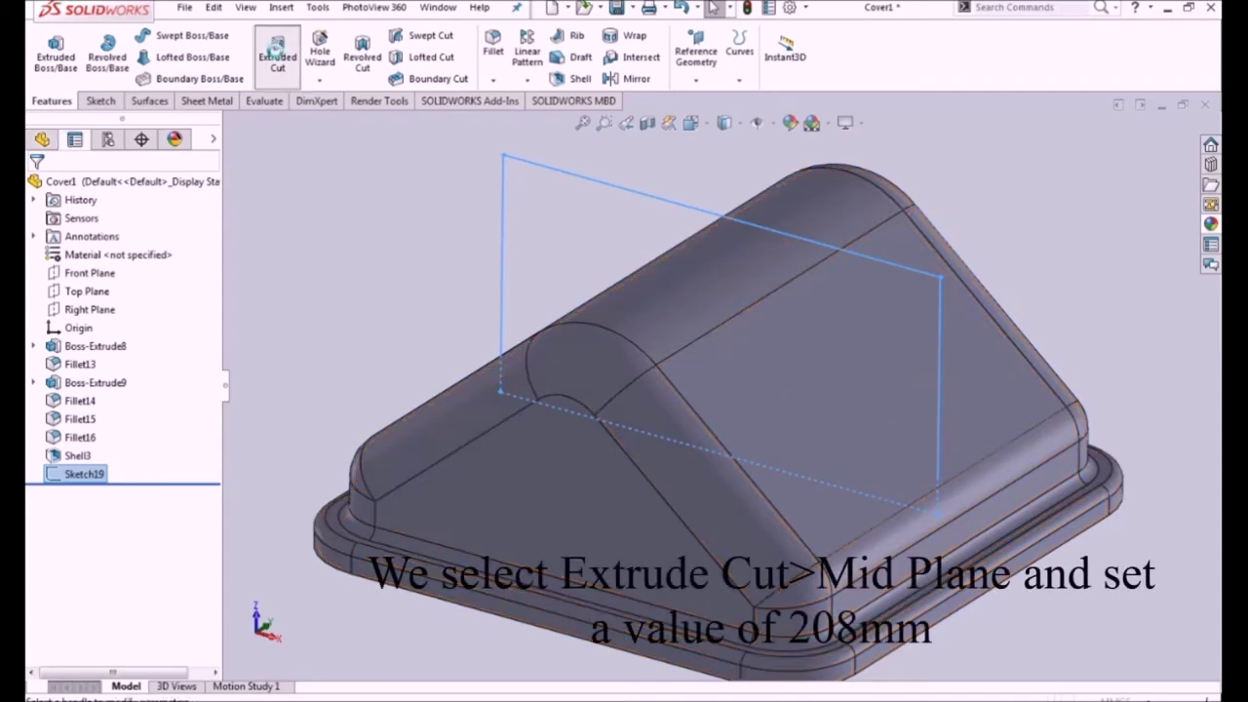
click(113, 285)
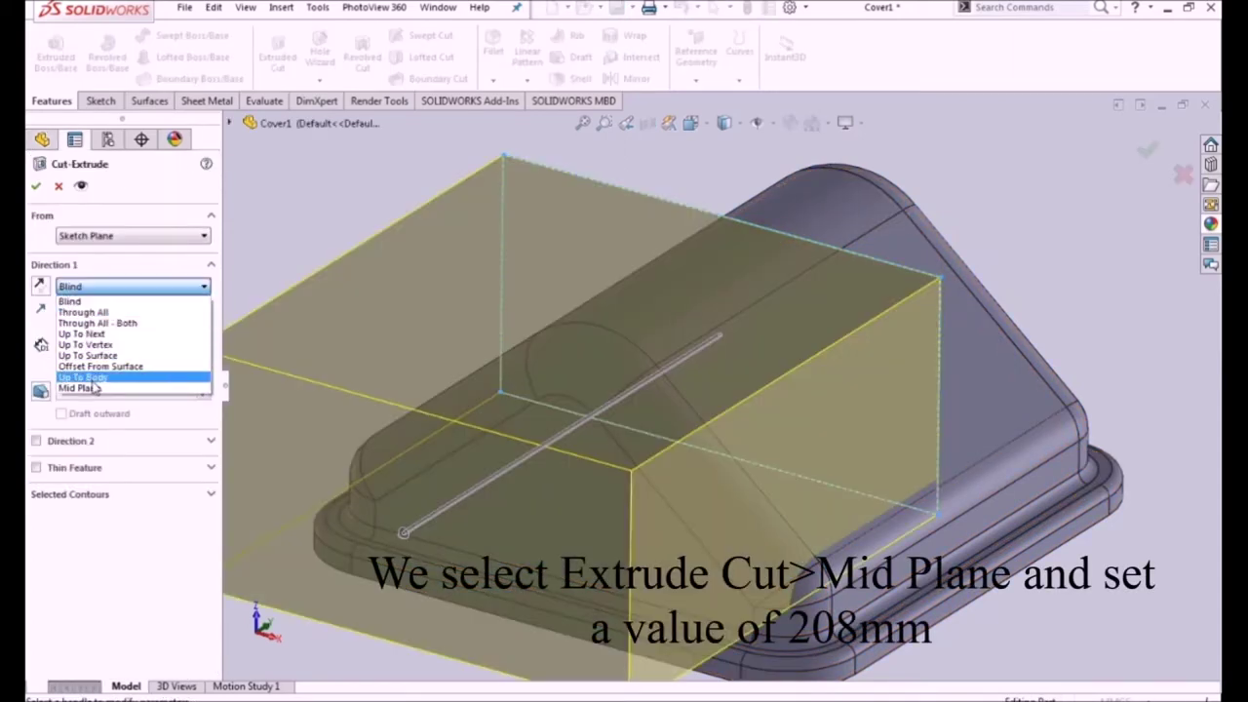
click(94, 390)
text(208)
key(Return)
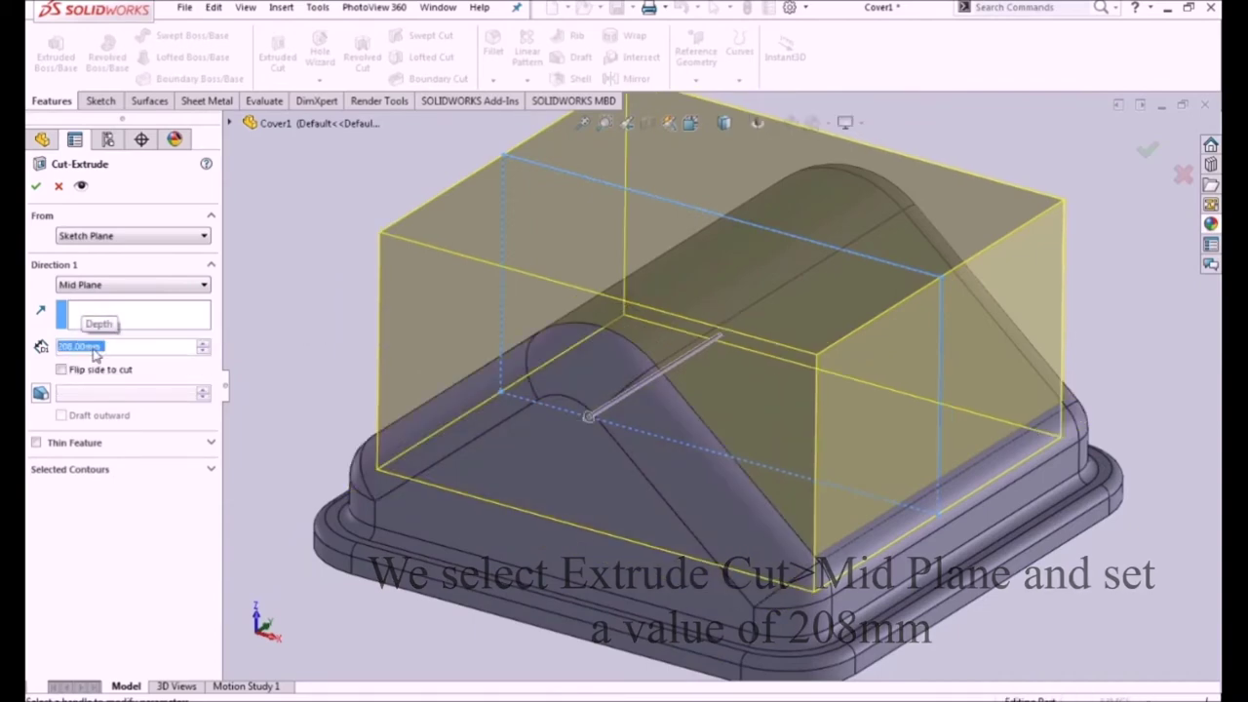
click(39, 185)
mouse_move(334, 251)
middle_down()
mouse_move(332, 17)
mouse_move(404, 181)
mouse_move(351, 270)
mouse_move(358, 307)
mouse_move(357, 243)
mouse_move(614, 101)
middle_up()
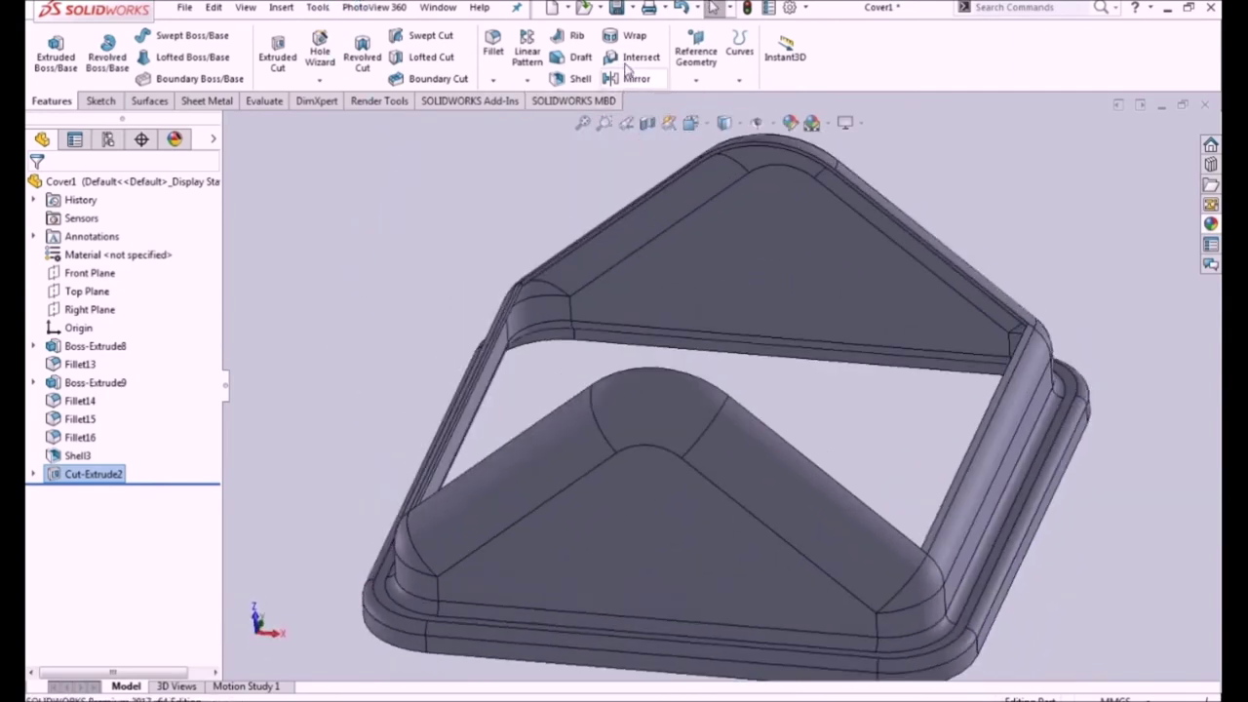
click(616, 10)
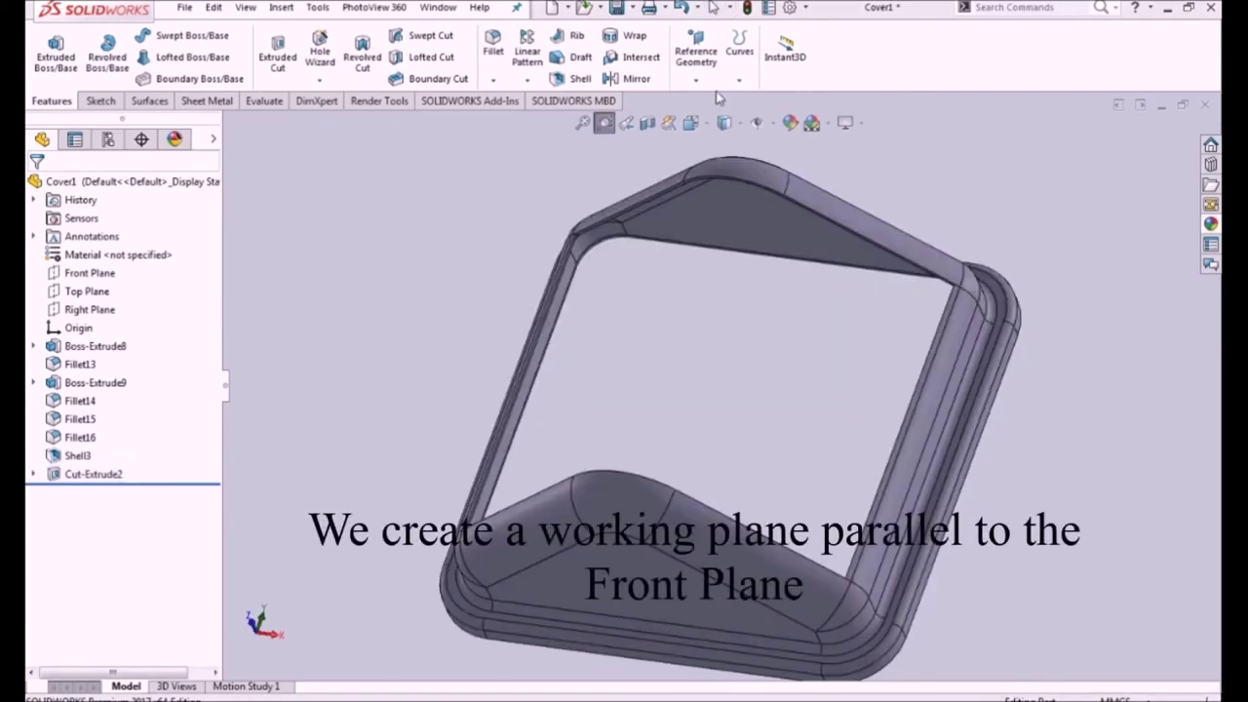
Step: Create Plane3 referencing the Front Plane and the upper arc's inner corner vertex
click(696, 56)
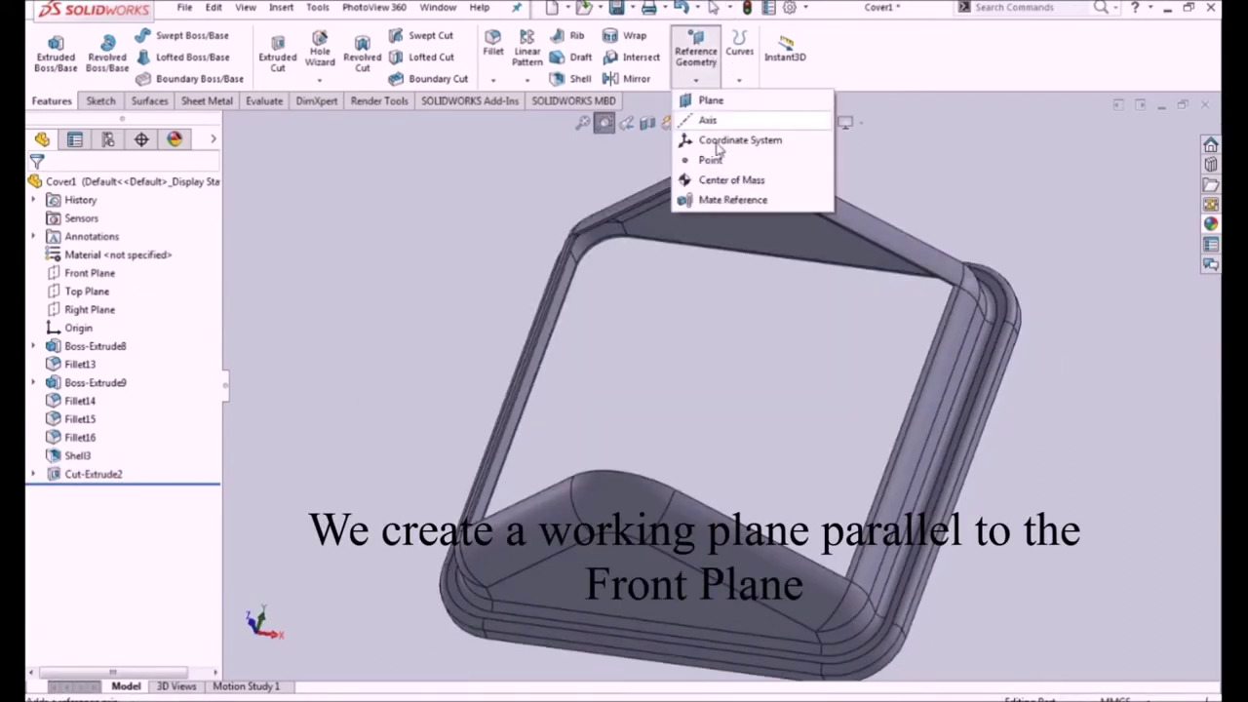
click(710, 100)
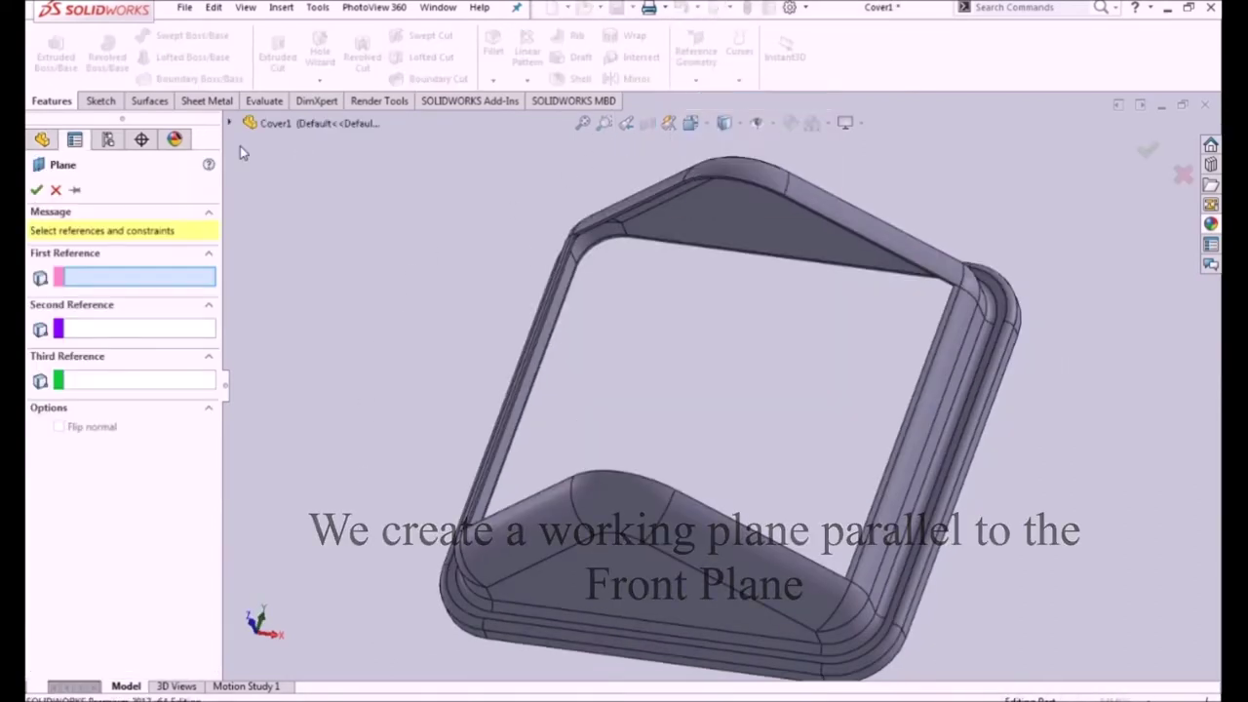
click(232, 124)
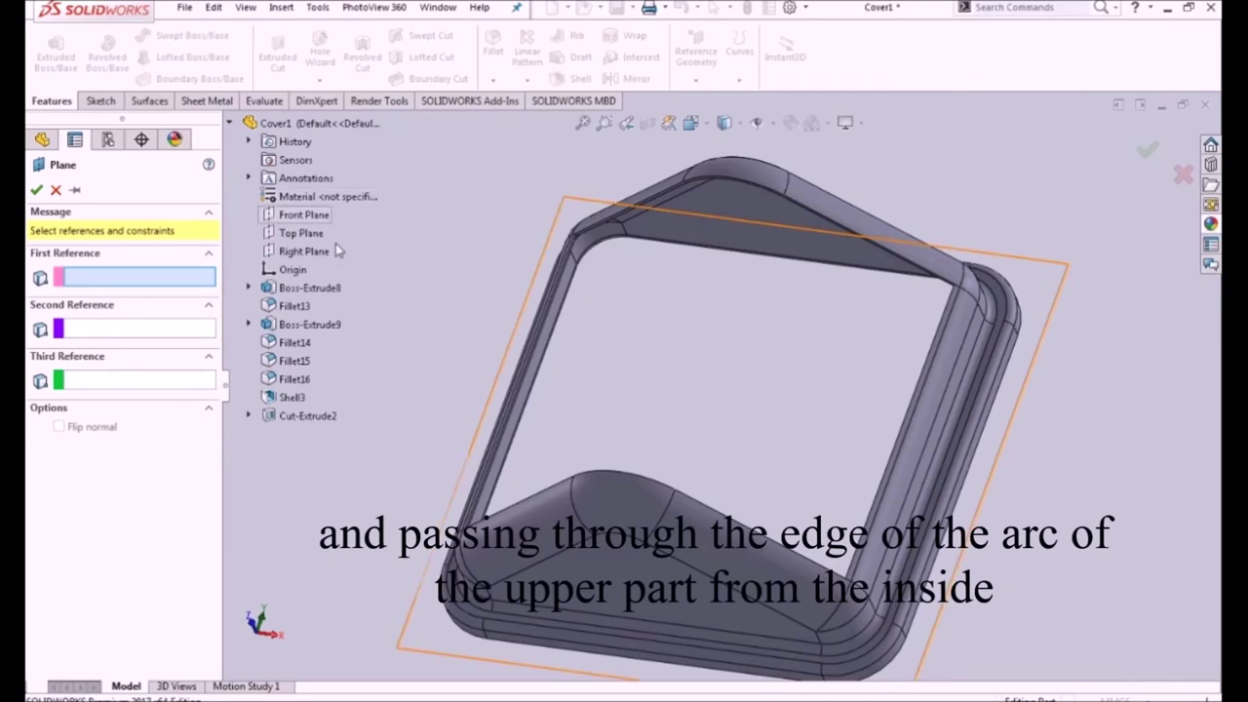
click(304, 214)
scroll(712, 183, down, 3)
scroll(671, 315, down, 3)
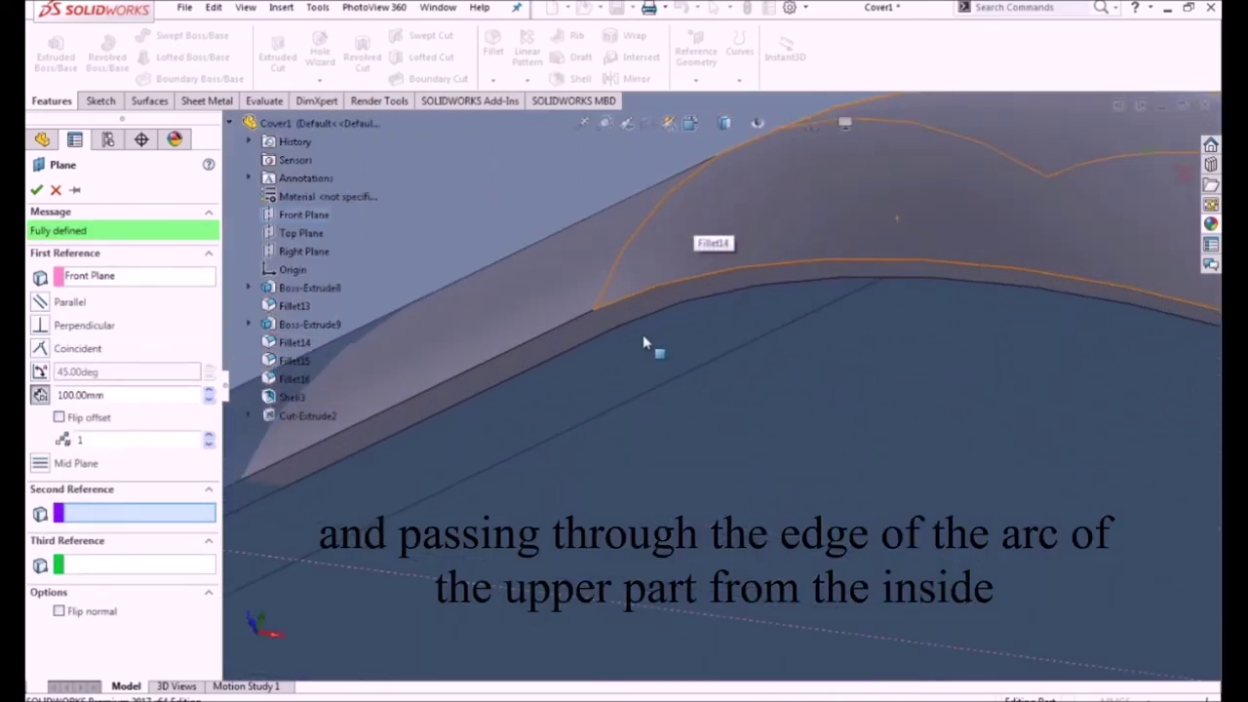
scroll(649, 345, down, 2)
click(614, 329)
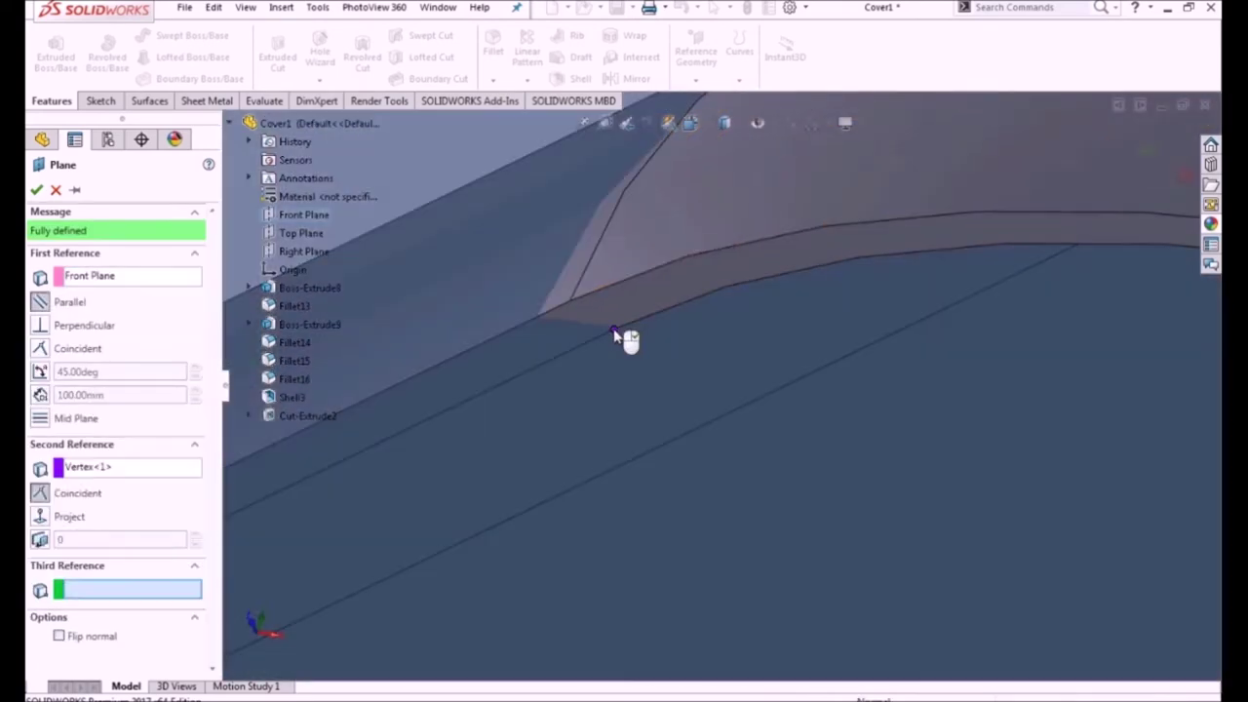
click(35, 190)
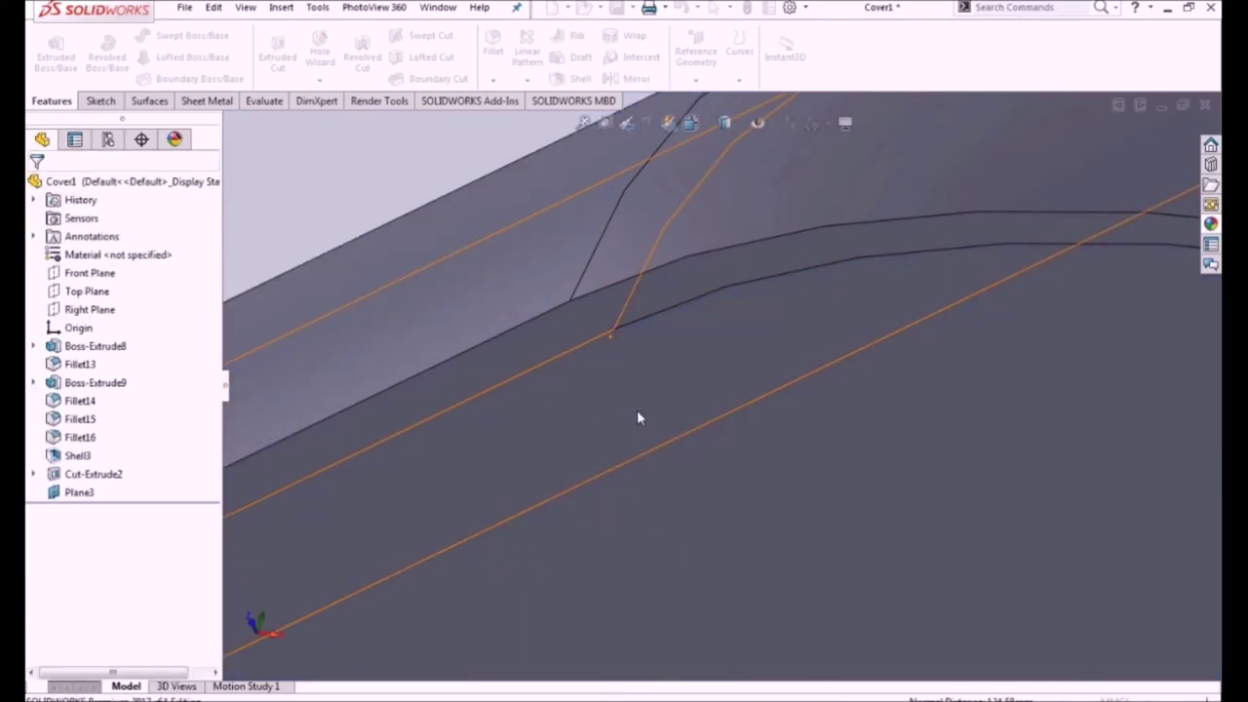
scroll(637, 418, up, 3)
scroll(636, 418, up, 3)
scroll(672, 419, down, 5)
mouse_move(725, 404)
middle_down()
mouse_move(738, 256)
mouse_move(681, 243)
mouse_move(655, 372)
middle_up()
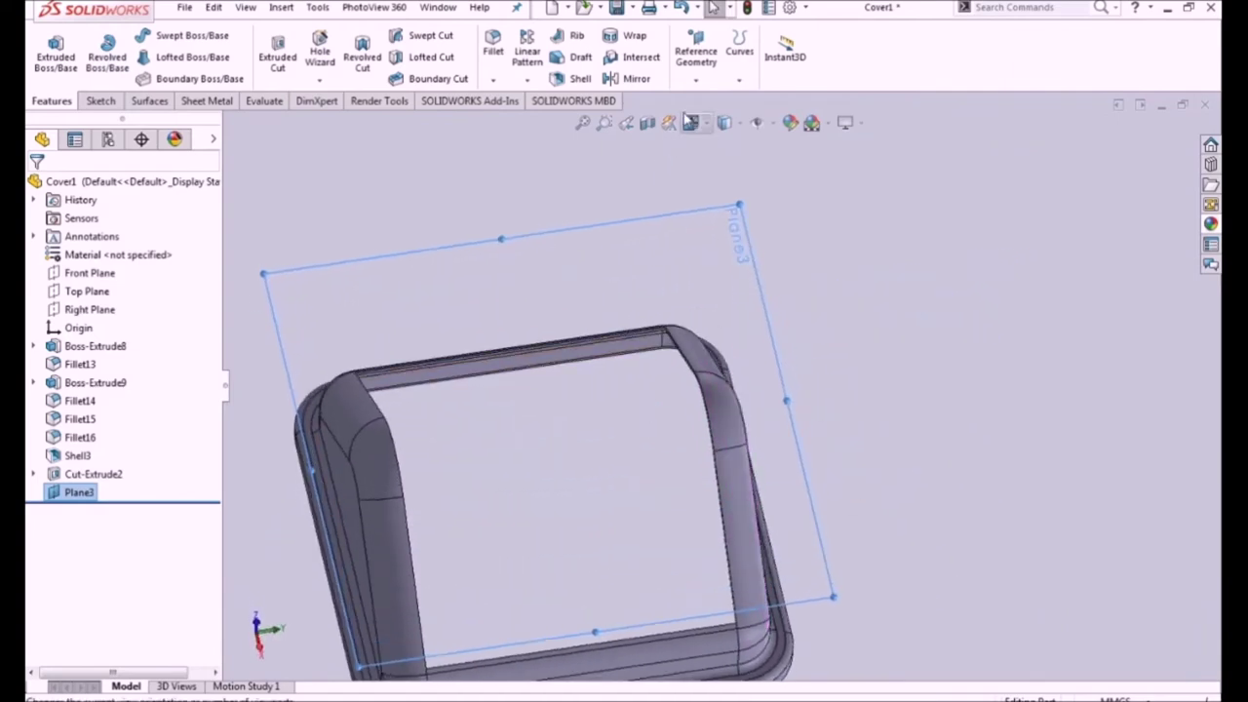
Step: Start a sketch on Plane3, view it normal, and draw a center rectangle
right_click(57, 495)
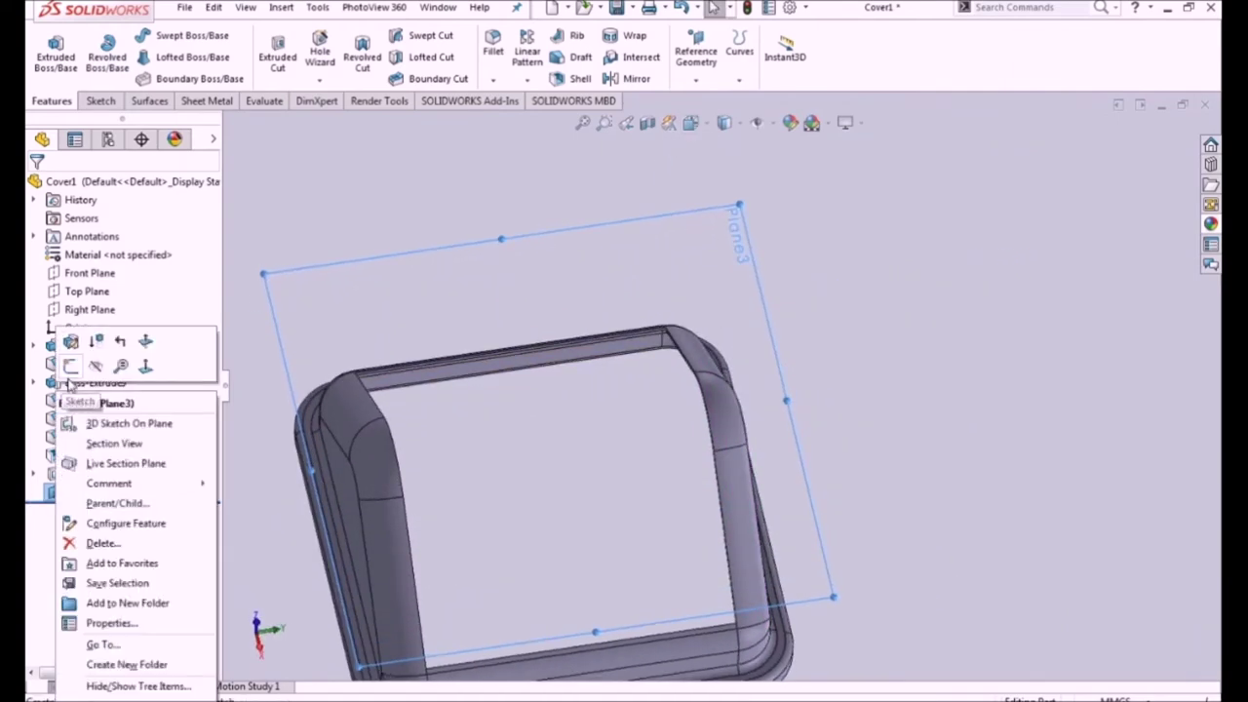
click(69, 373)
key(space)
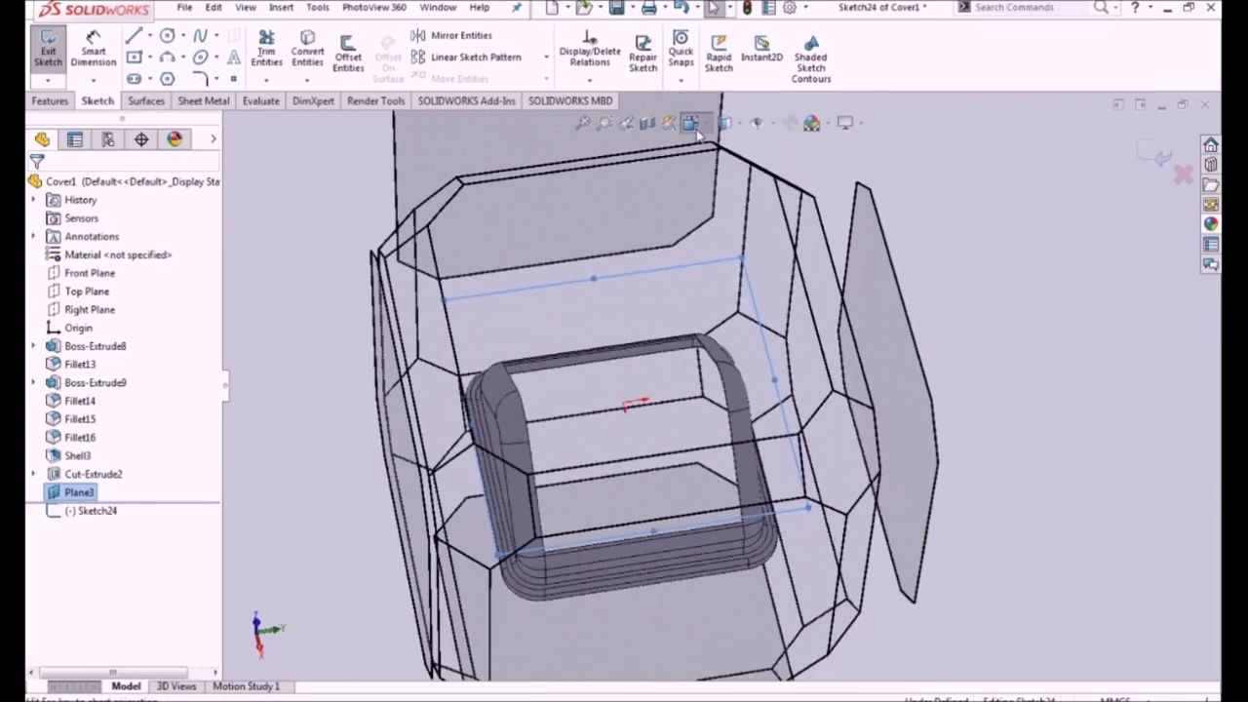
click(710, 315)
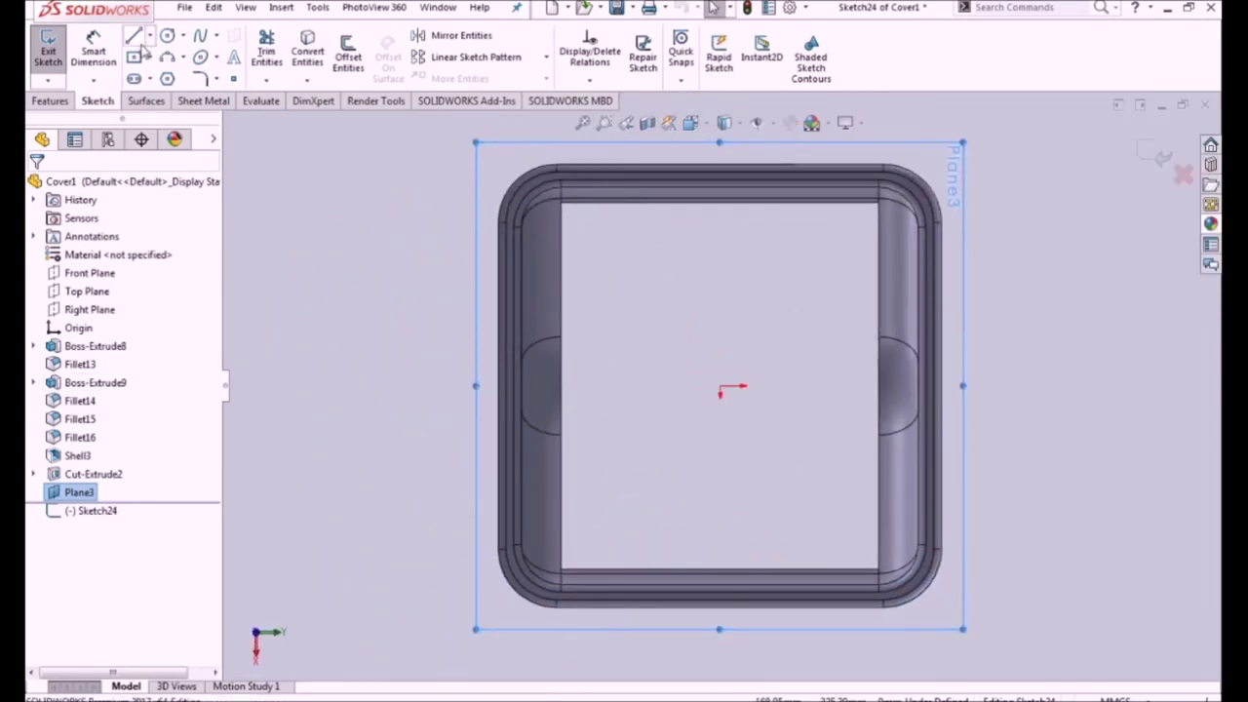
click(134, 57)
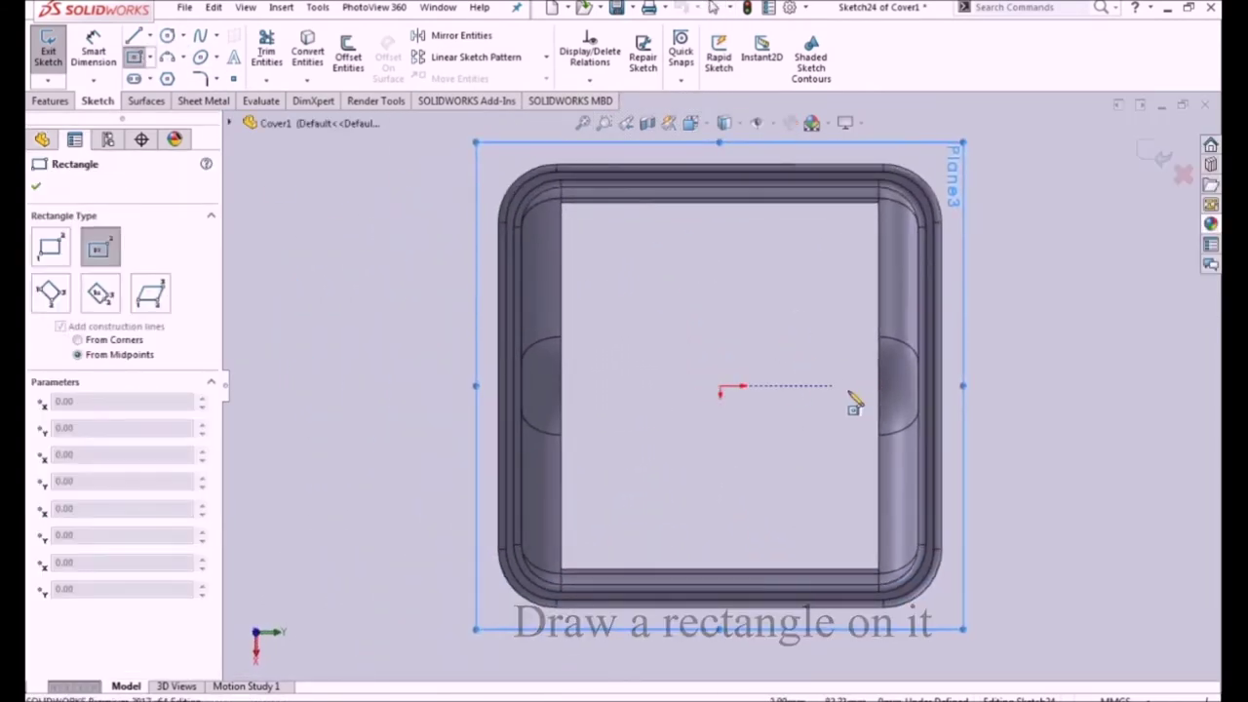
click(850, 386)
click(851, 312)
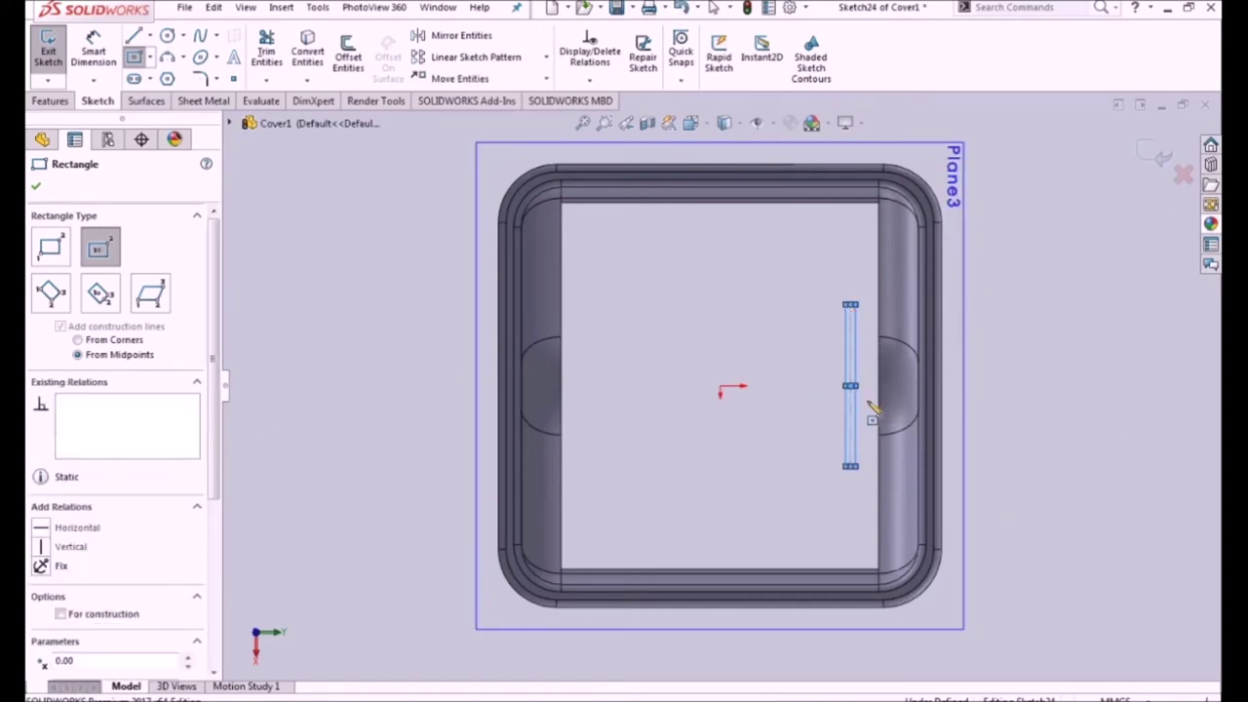
key(Escape)
scroll(858, 396, down, 2)
Step: Make the rectangle's centre point vertical with the origin
click(860, 390)
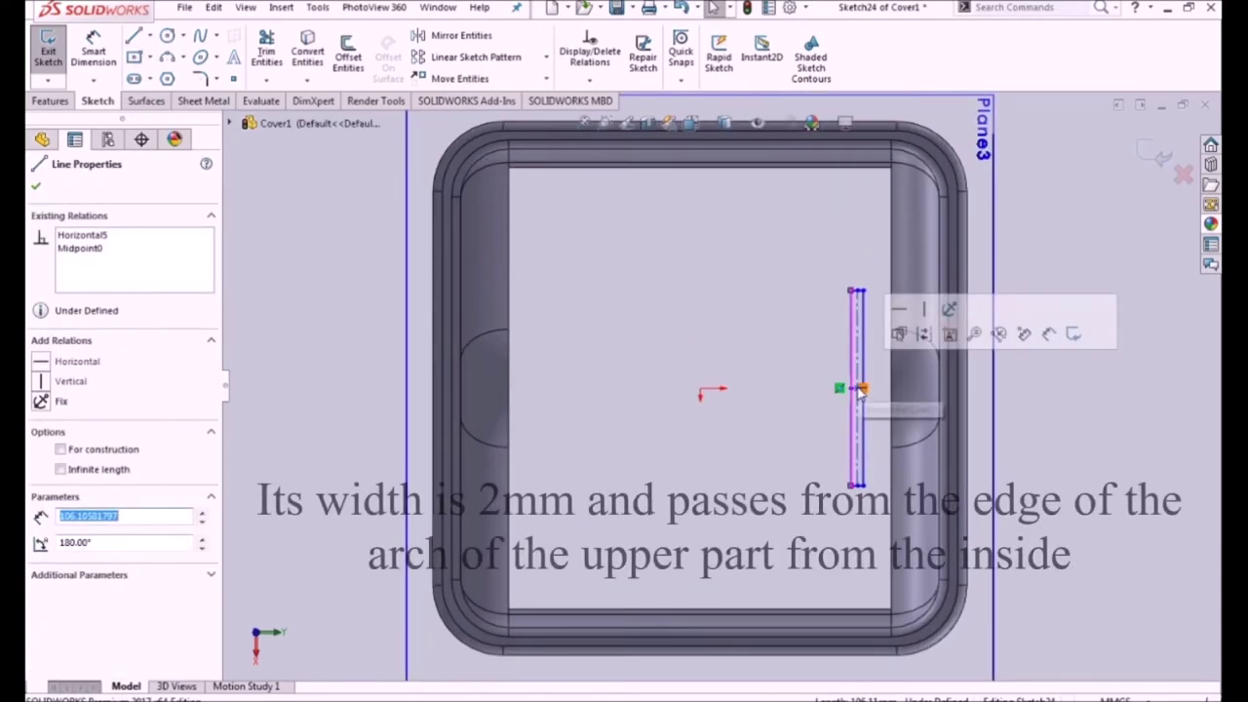
key(Escape)
scroll(860, 390, down, 3)
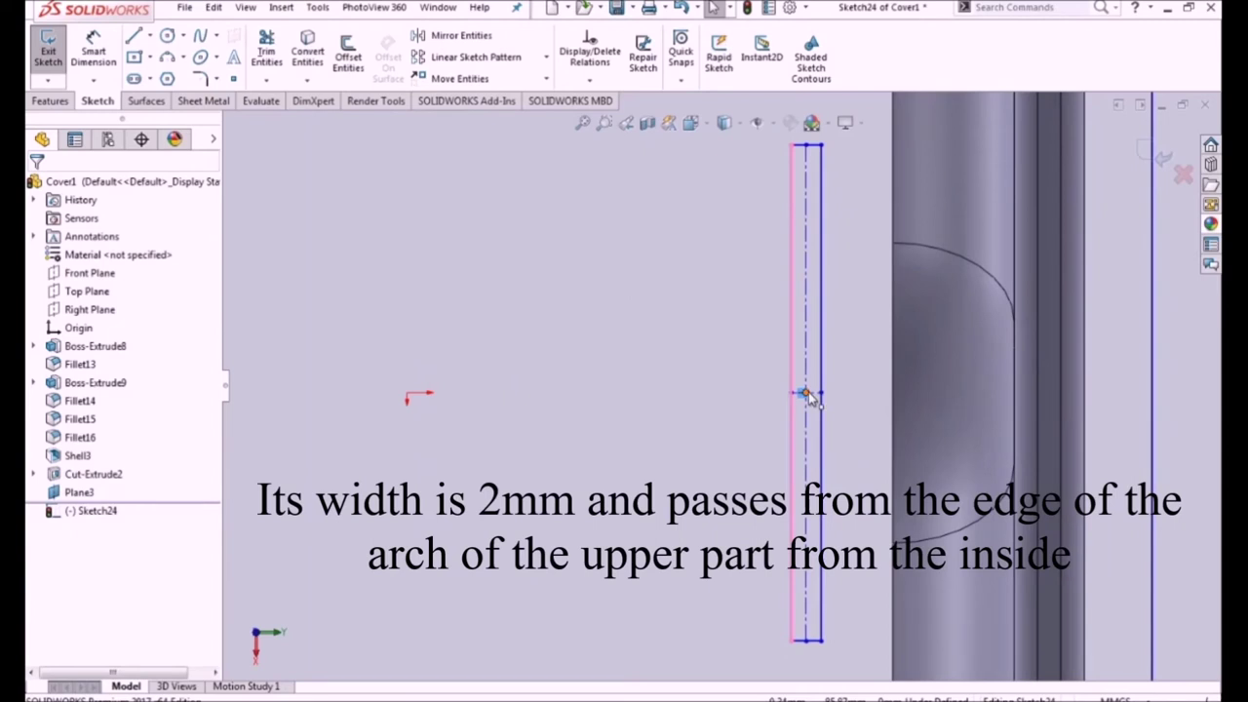
click(806, 393)
ctrl+click(408, 395)
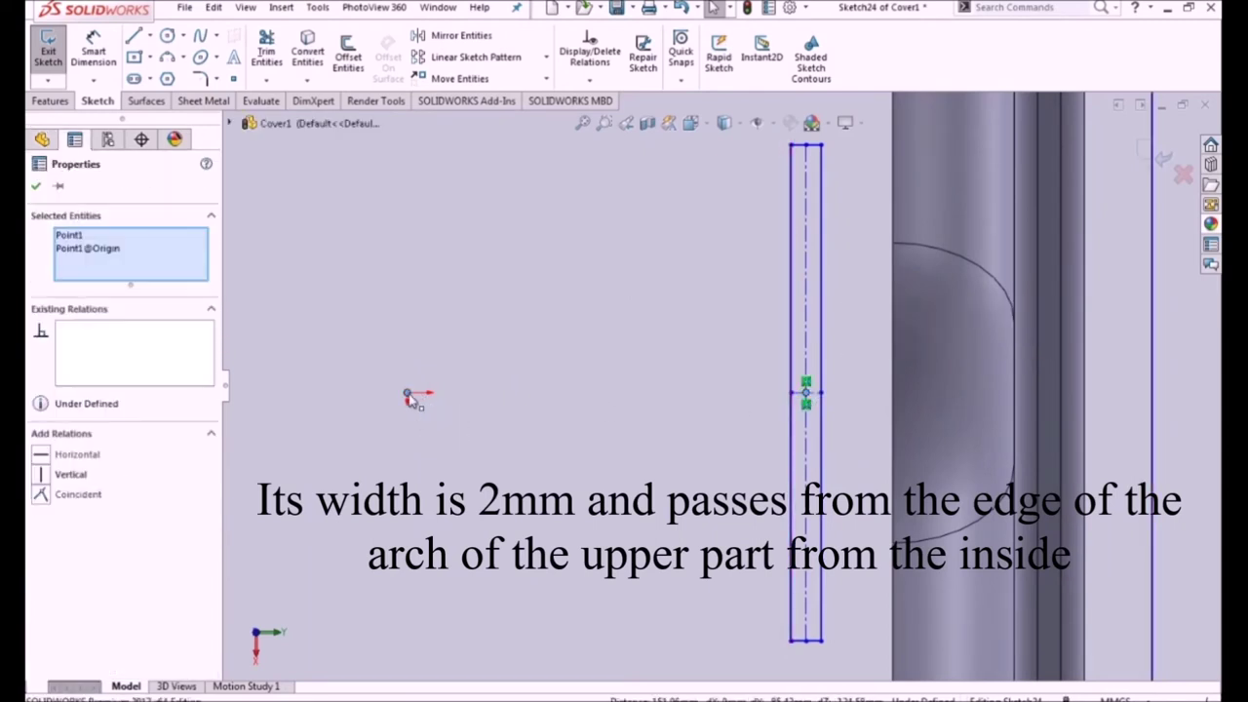
click(479, 323)
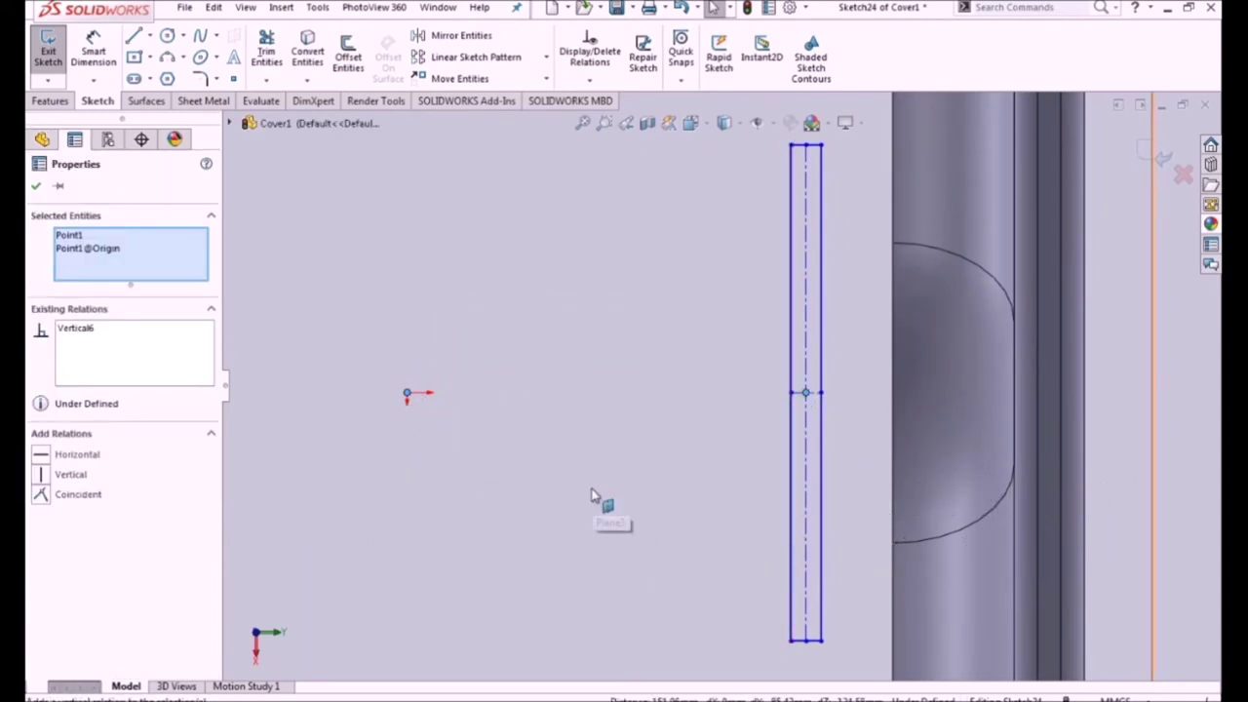
Step: Dimension the rectangle's width to 2 mm
key(d)
key(Escape)
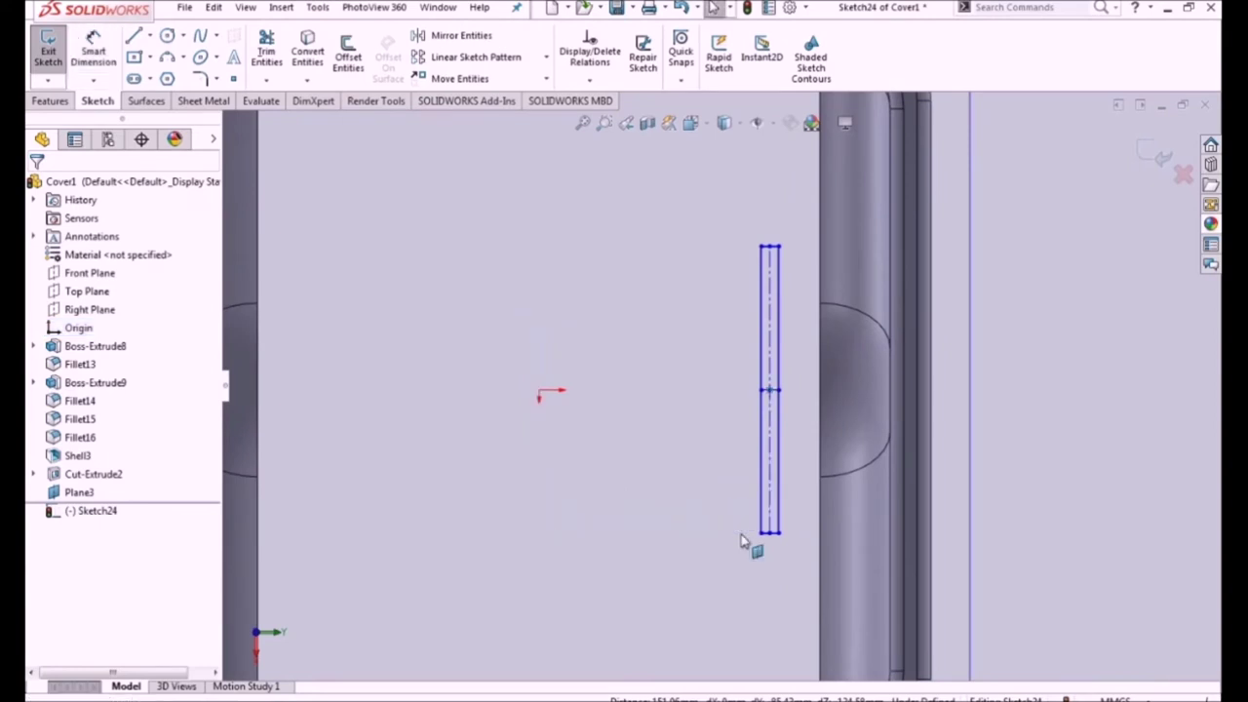
click(93, 50)
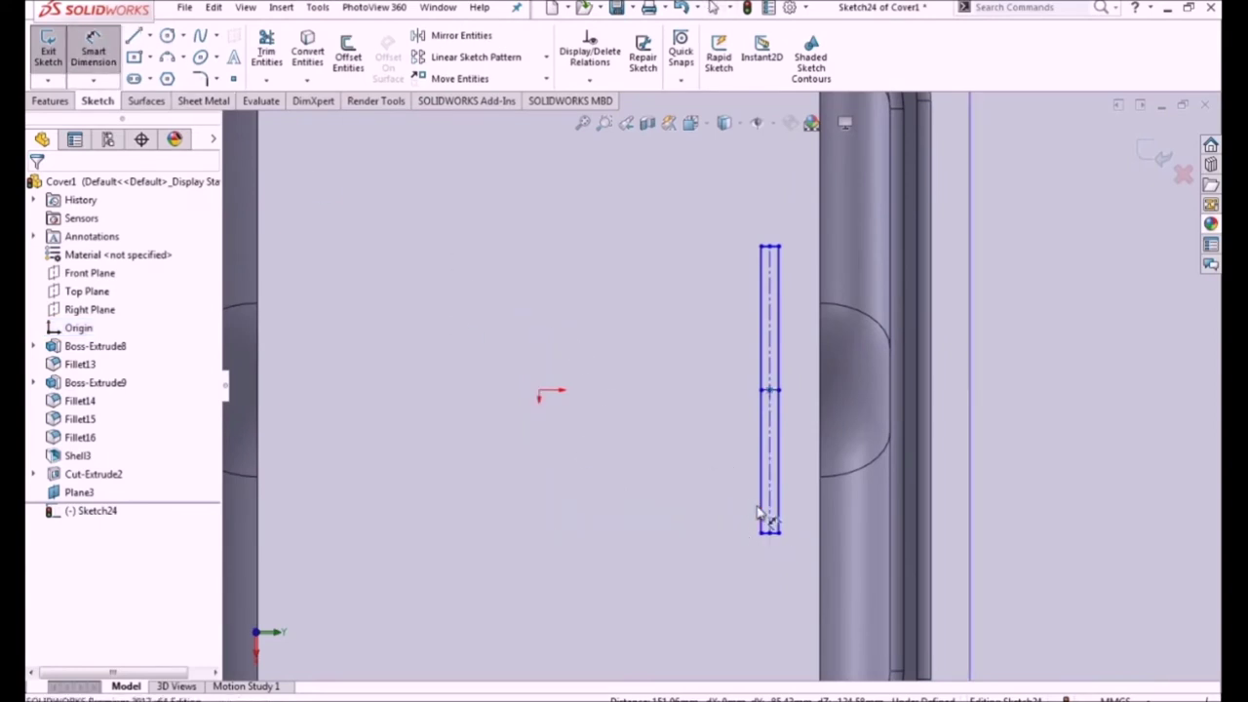
scroll(773, 542, down, 3)
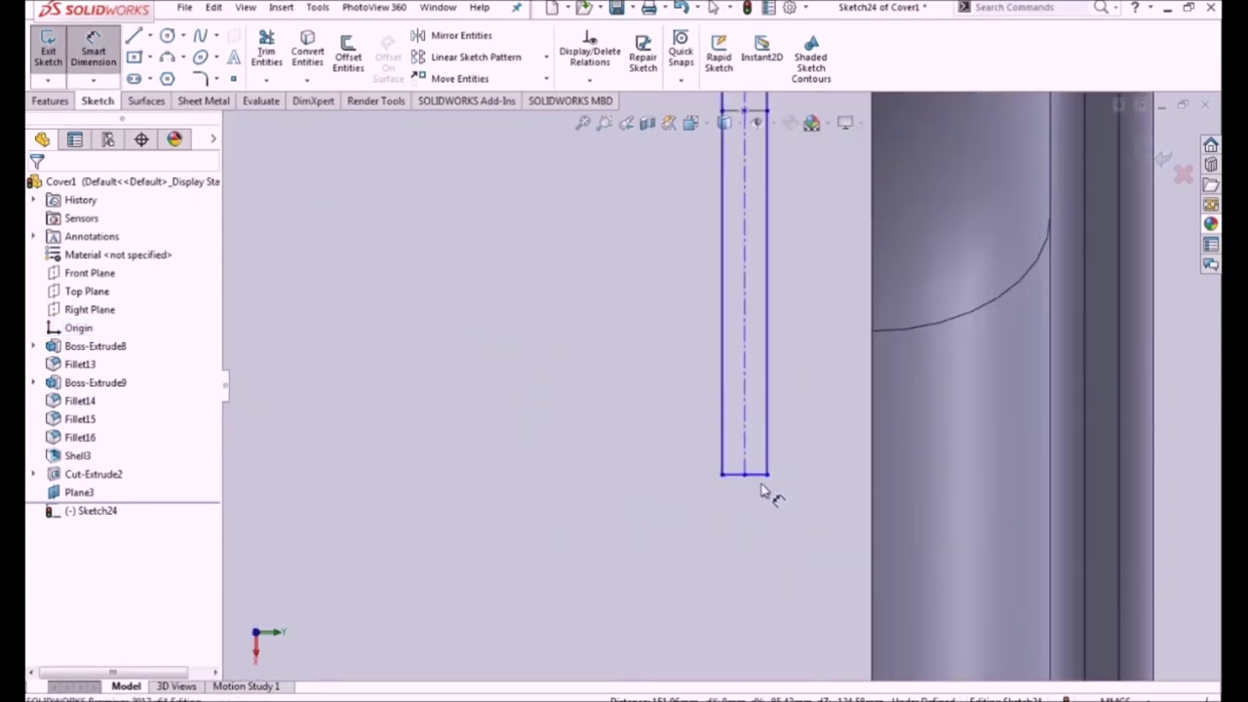
click(760, 477)
click(749, 569)
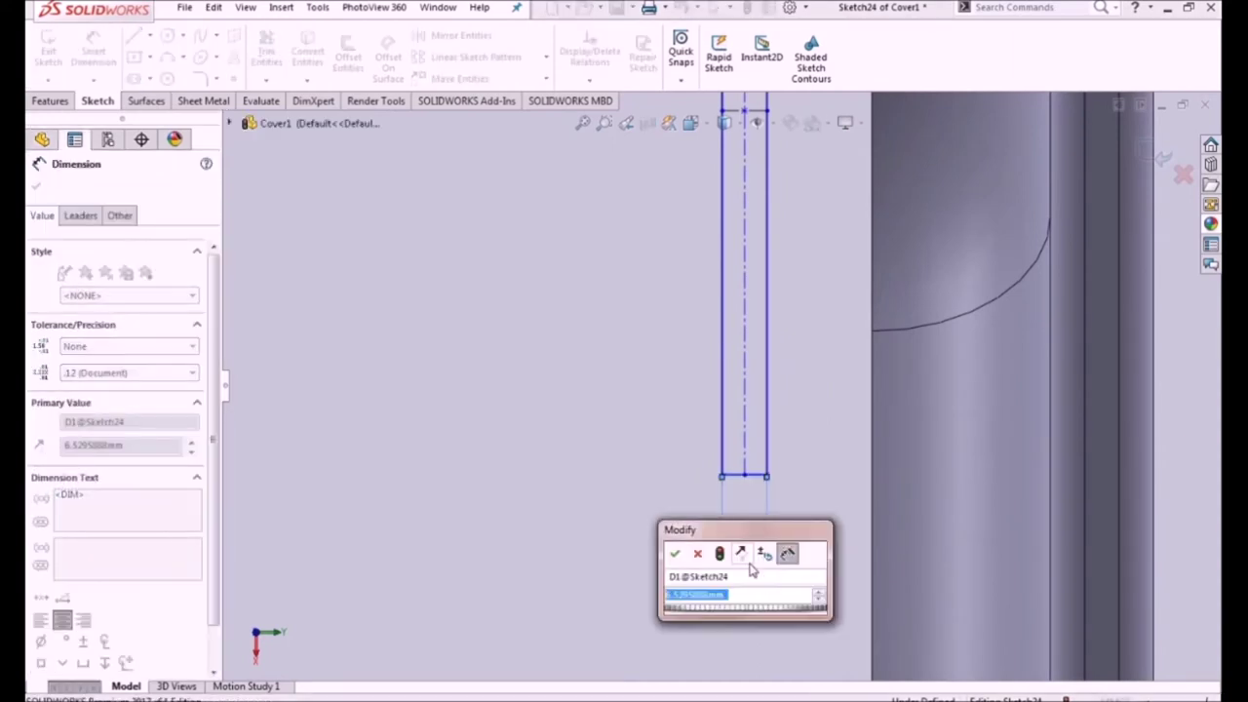
text(2)
key(Return)
scroll(858, 516, up, 5)
scroll(741, 341, down, 5)
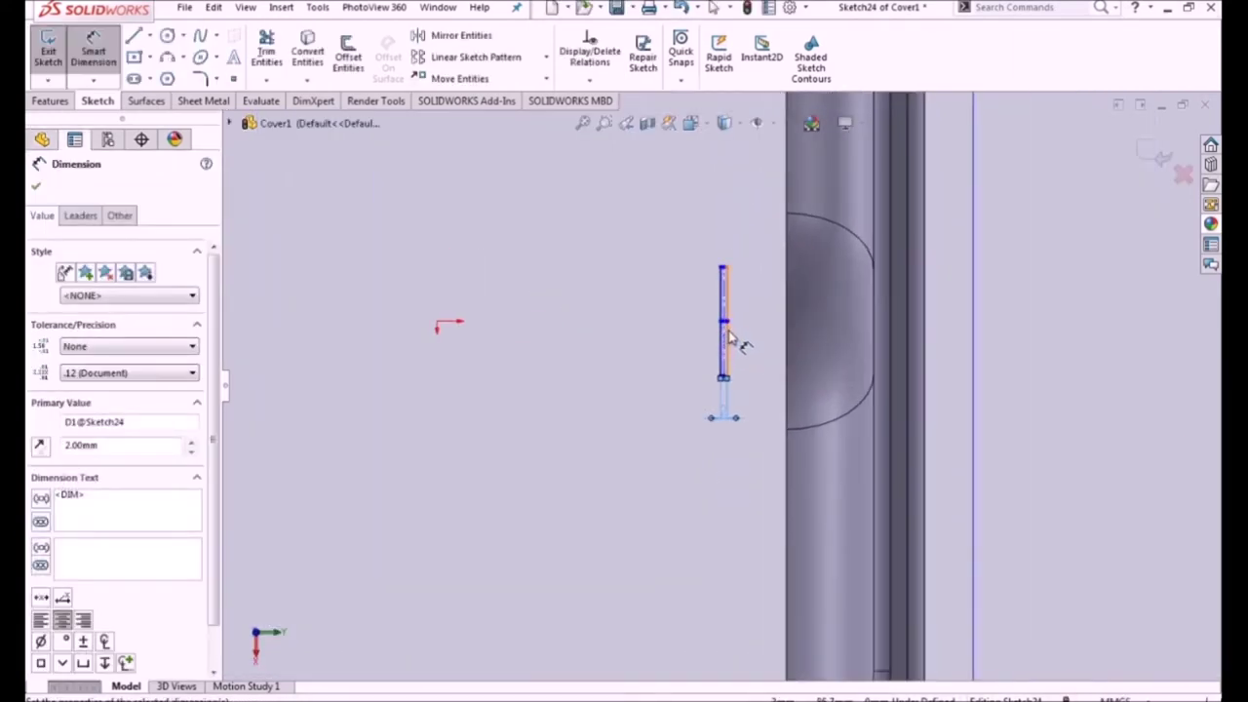
key(Escape)
key(Escape)
Step: Make the rectangle's outer side collinear with the part's inner edge
click(714, 283)
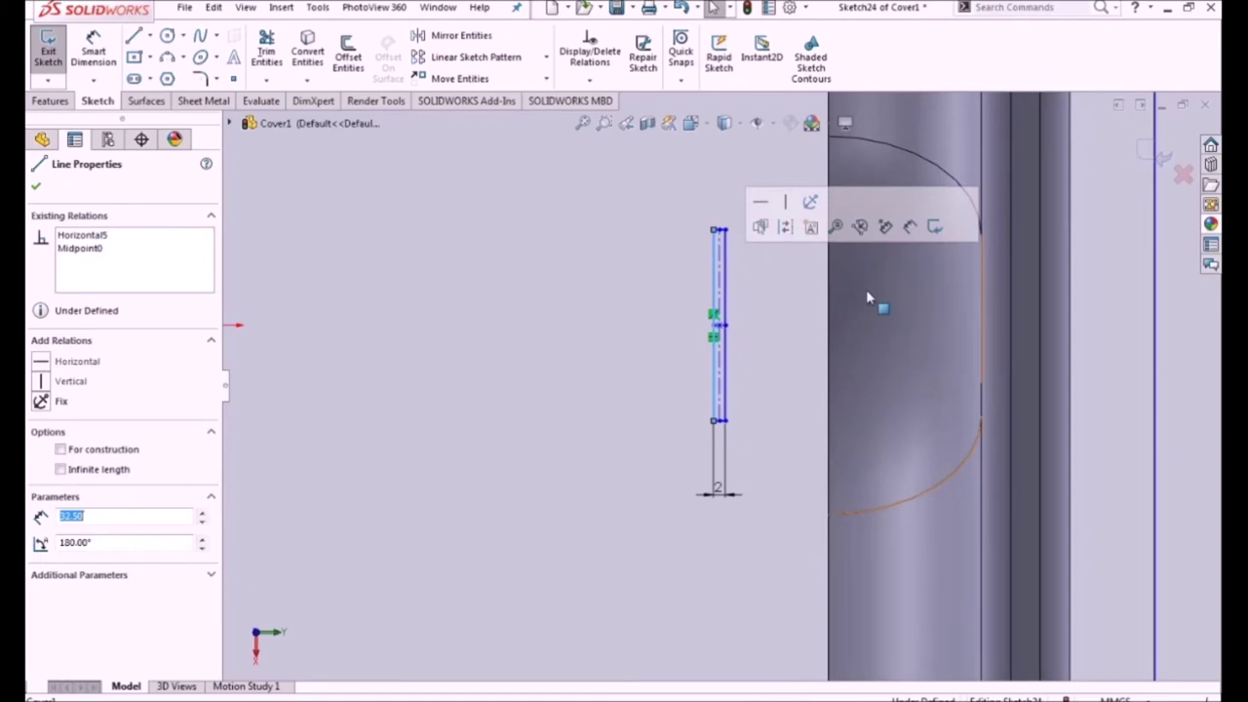
ctrl+click(831, 297)
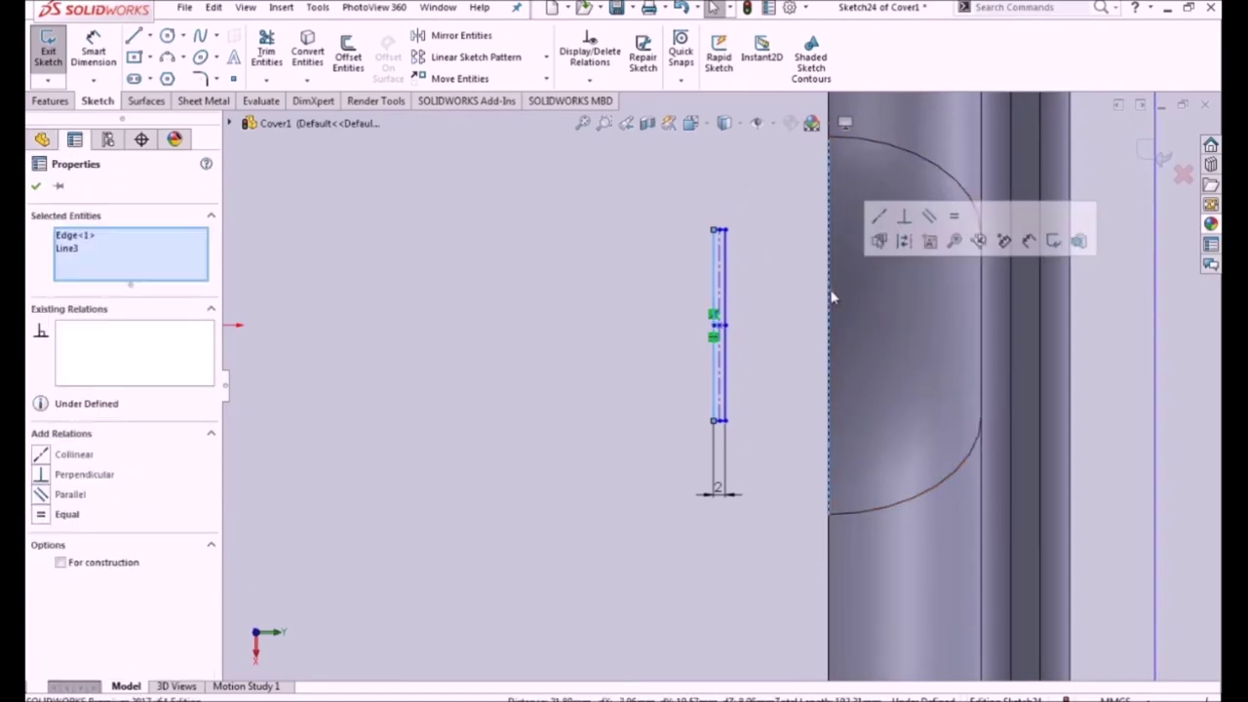
click(878, 216)
click(471, 355)
scroll(653, 403, up, 2)
middle_drag(653, 402, 725, 354)
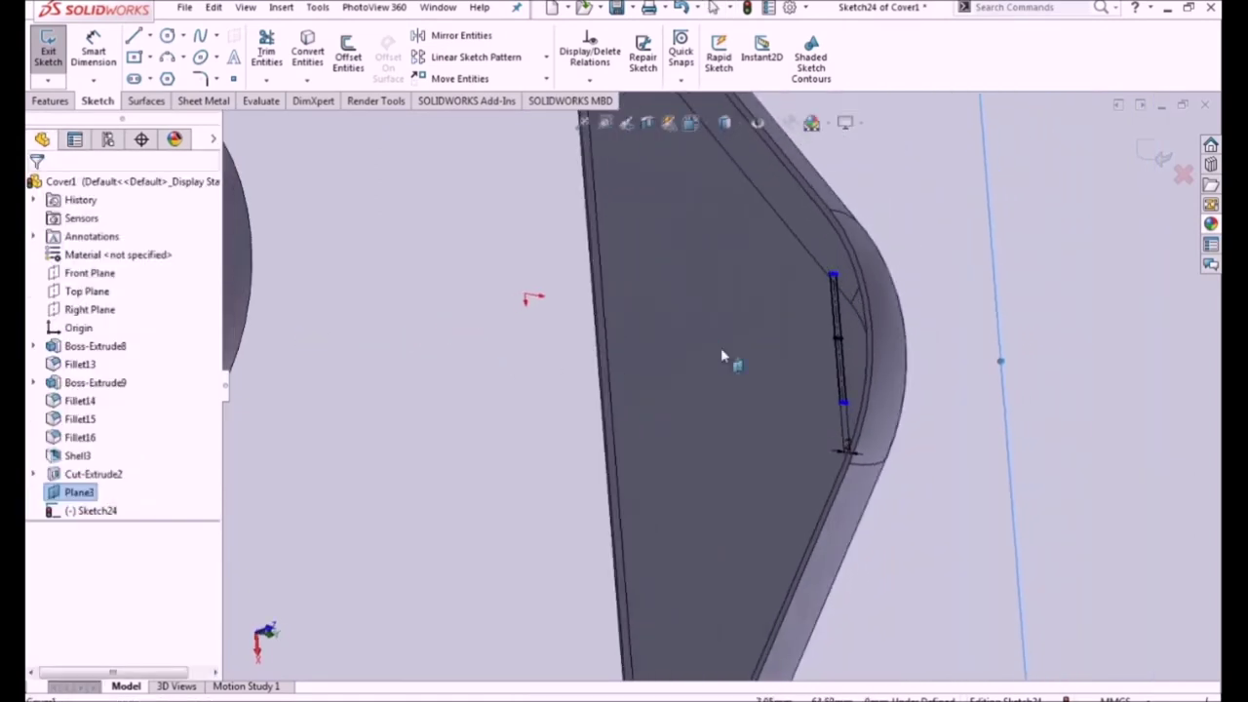
middle_drag(852, 270, 794, 344)
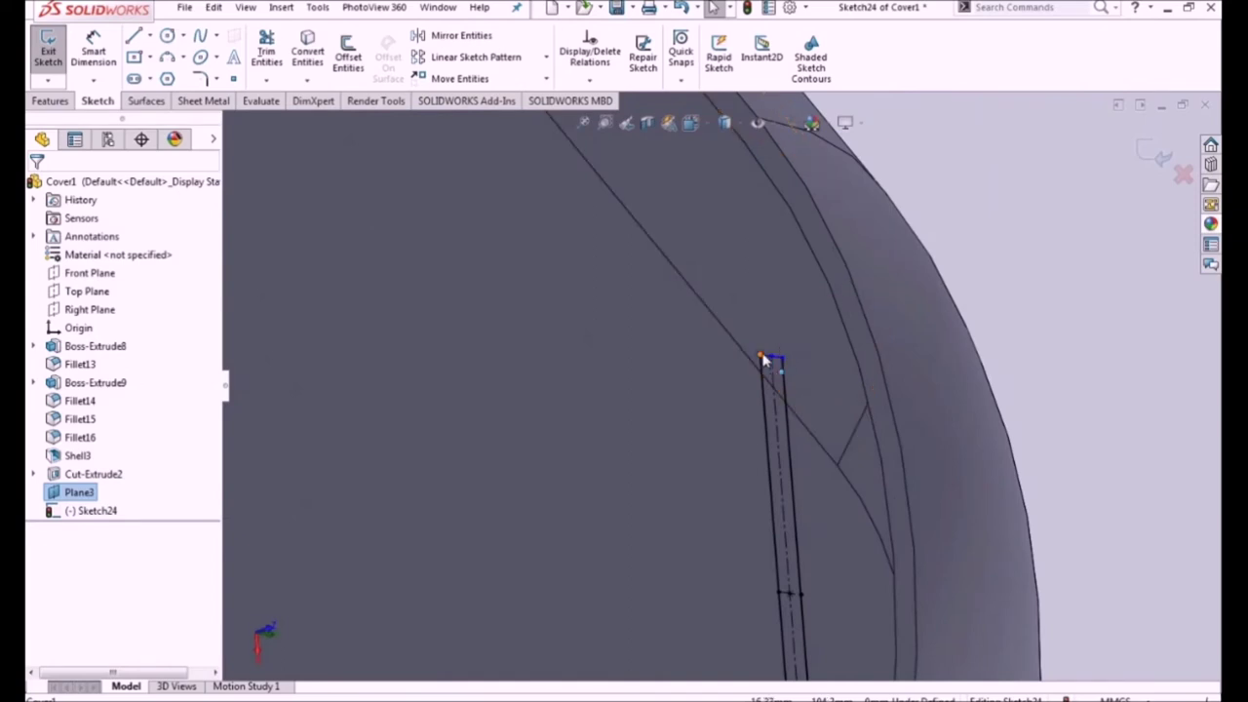
Step: Make the rectangle's top corner coincident with the arc vertex and exit the sketch
click(769, 357)
scroll(750, 186, down, 2)
scroll(743, 195, down, 2)
drag(721, 204, 724, 200)
ctrl+click(719, 199)
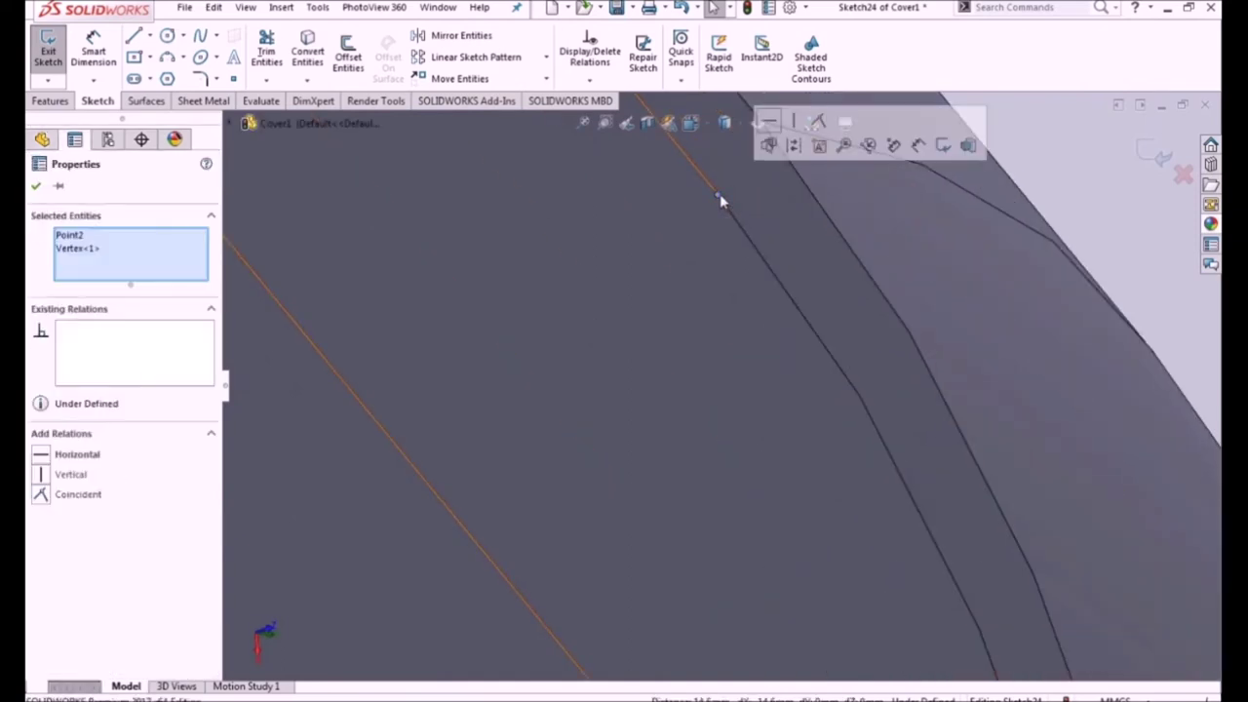
click(820, 121)
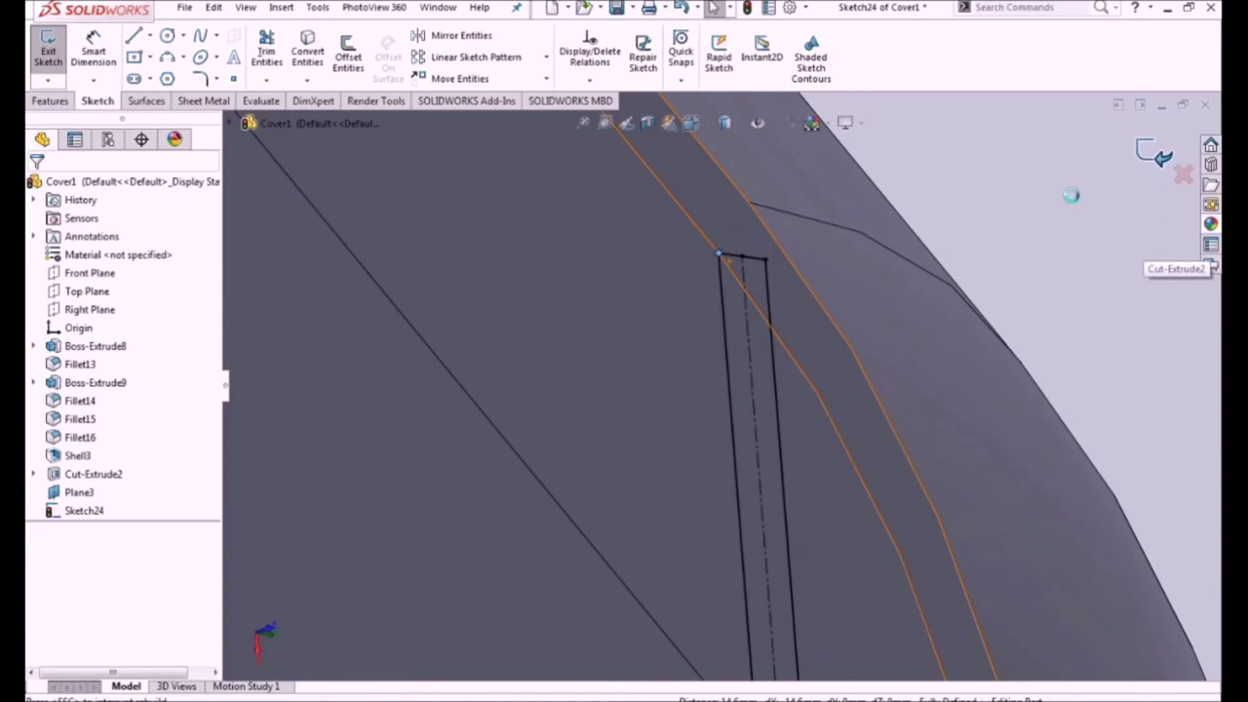
click(1160, 153)
scroll(860, 318, up, 3)
scroll(860, 317, up, 2)
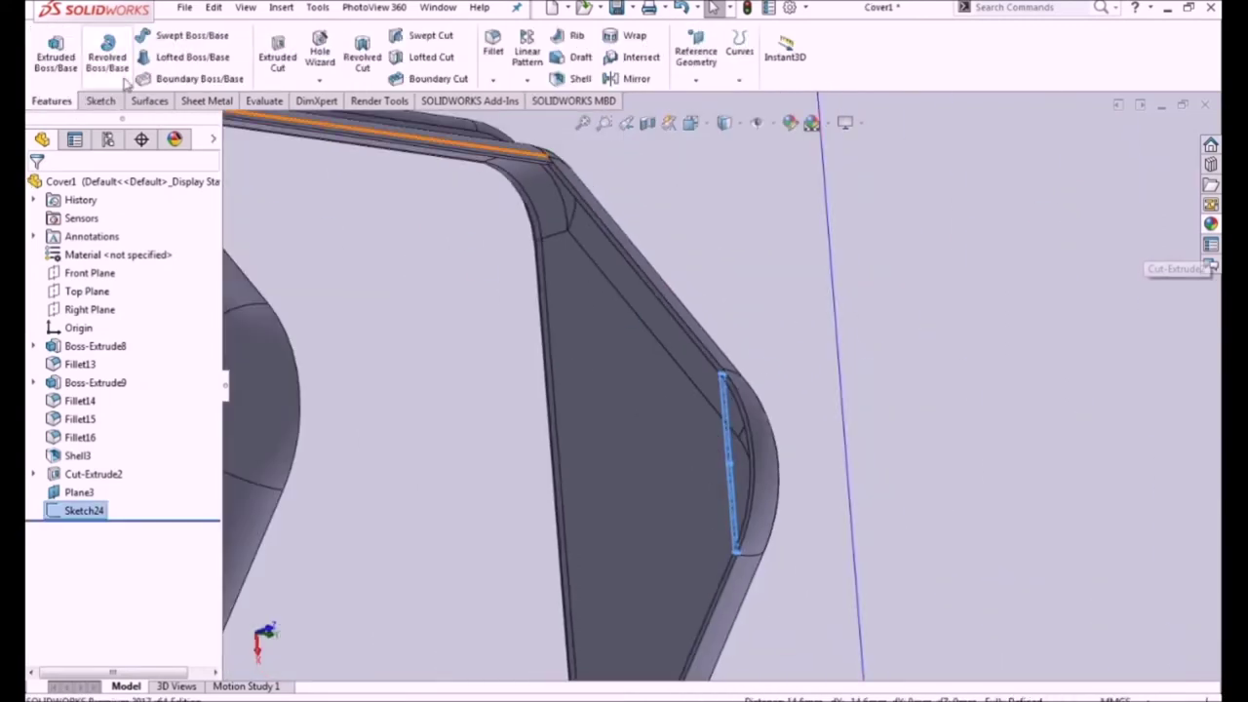
Step: Extrude the rectangle sketch Up To Next surface
click(56, 49)
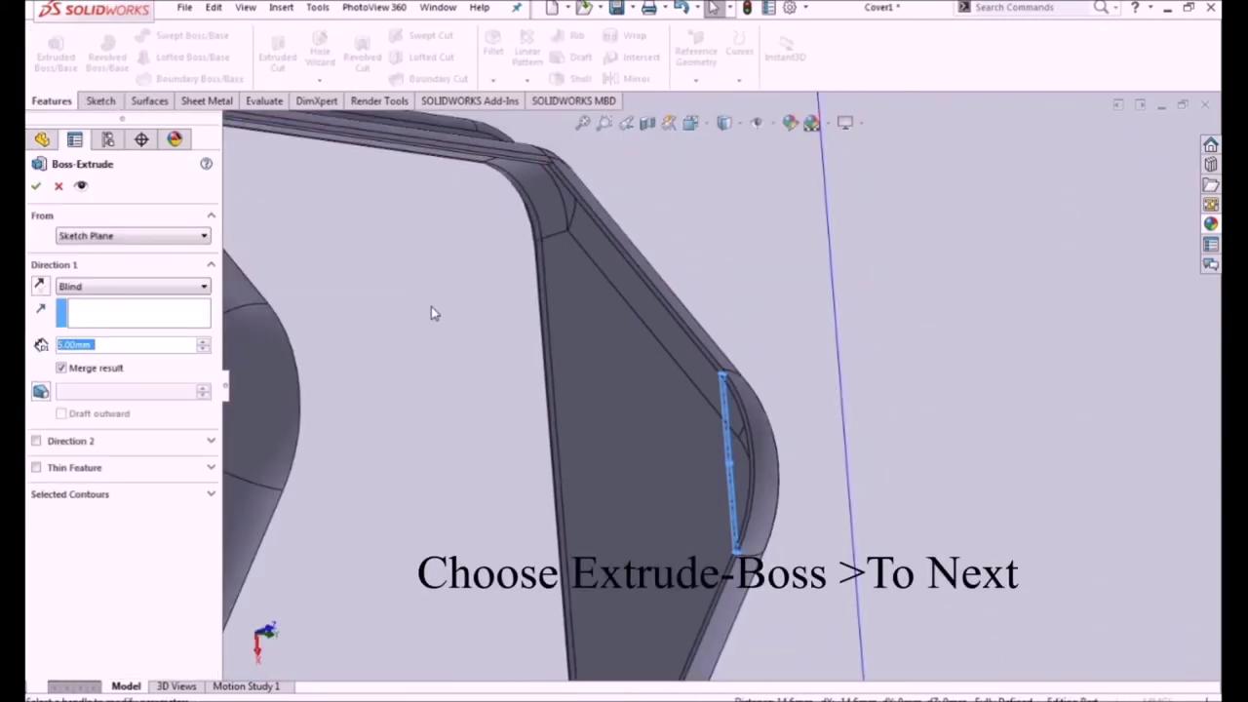
click(115, 284)
click(88, 322)
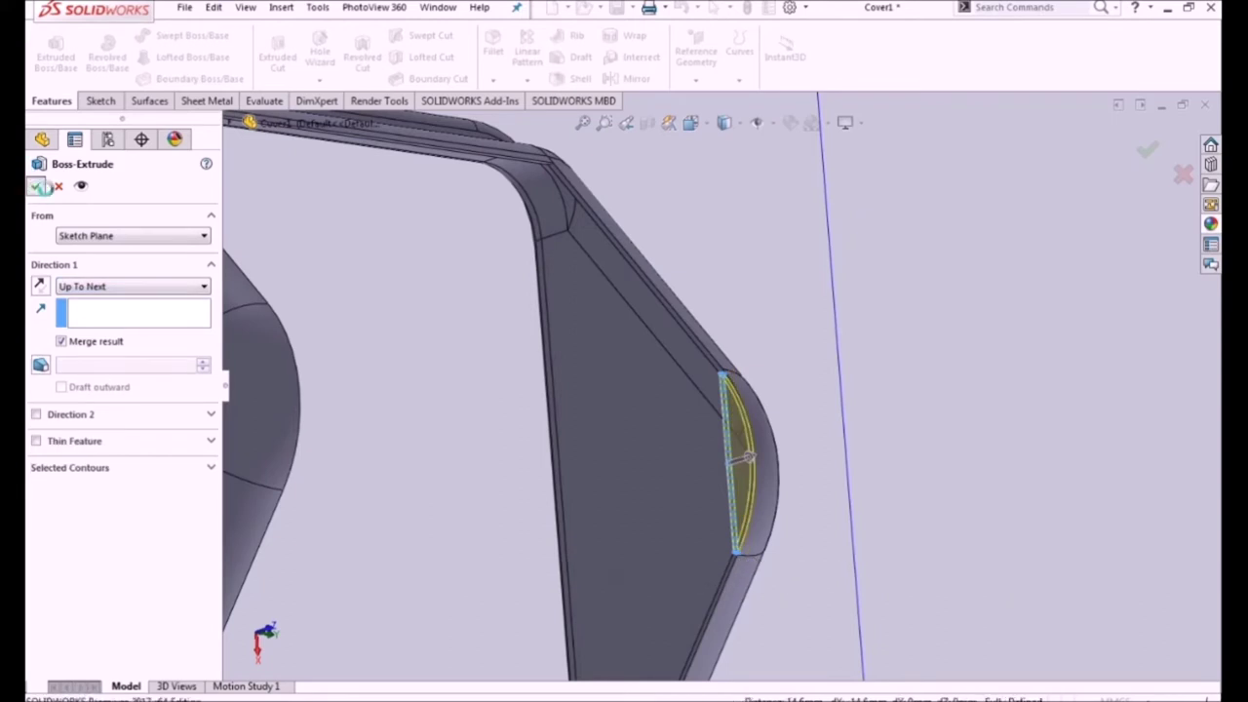
key(Return)
middle_drag(719, 432, 560, 445)
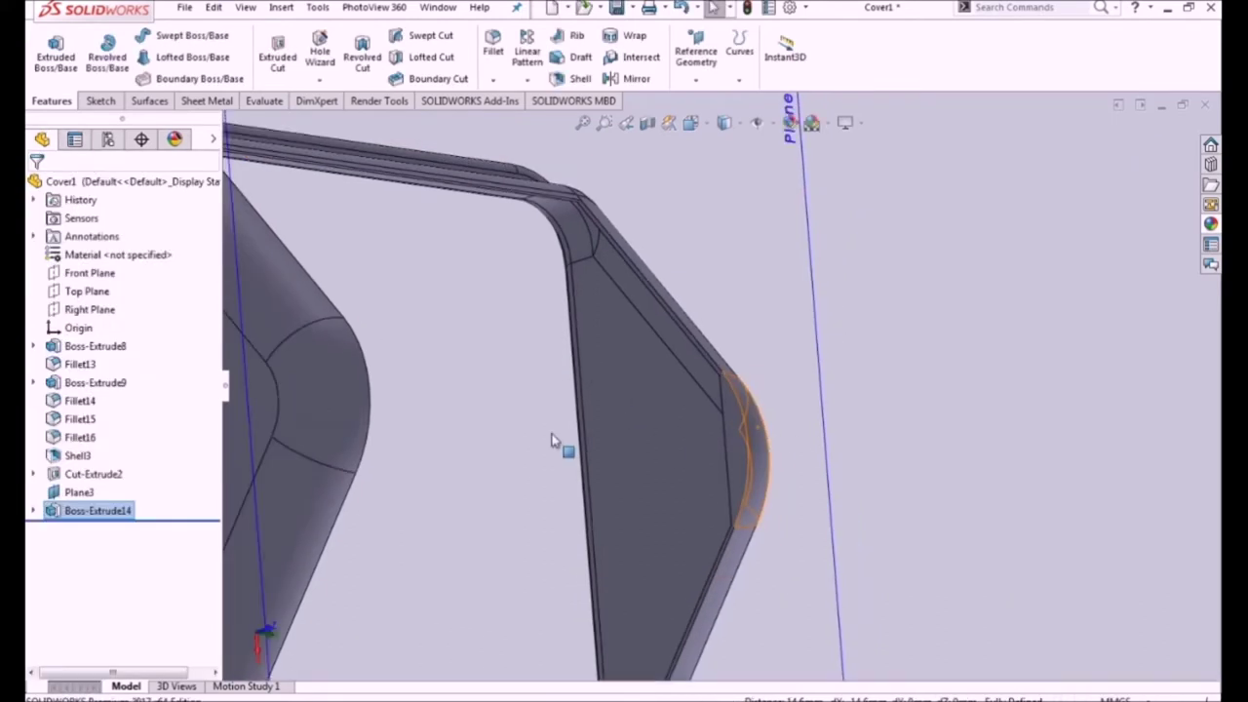
Step: Sketch a small circle on the new boss's face
click(731, 447)
click(802, 395)
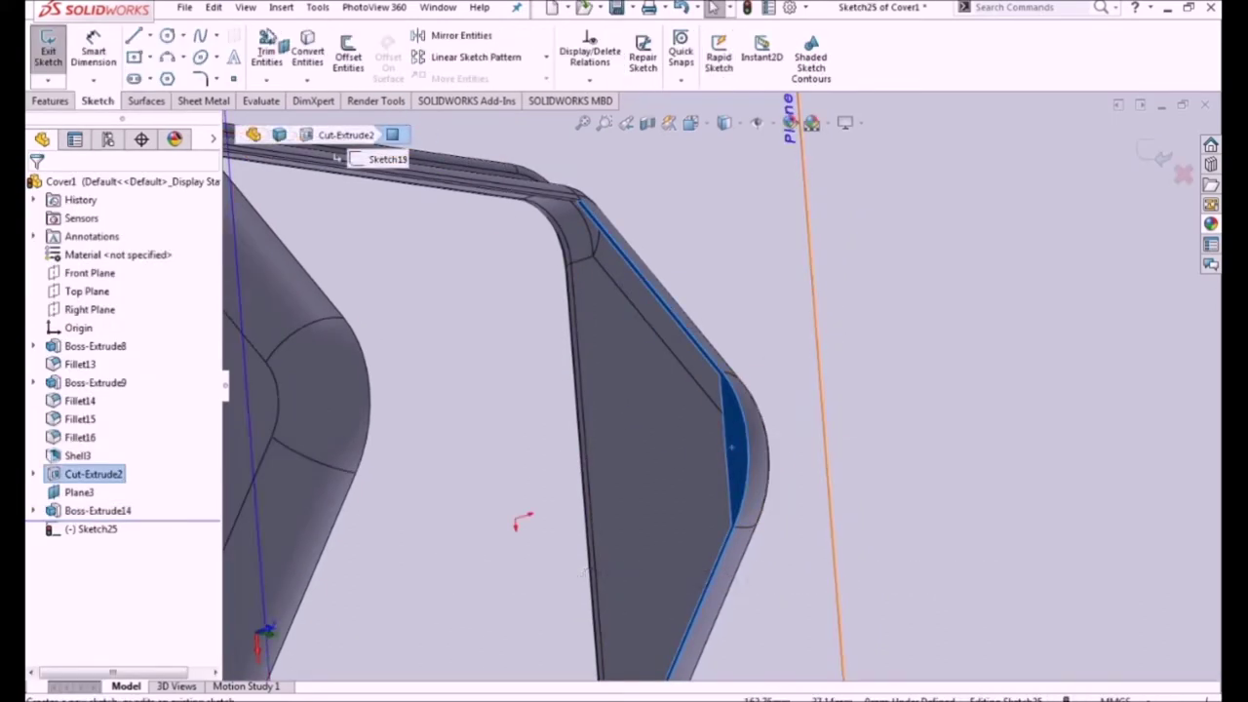
click(167, 35)
scroll(689, 461, down, 2)
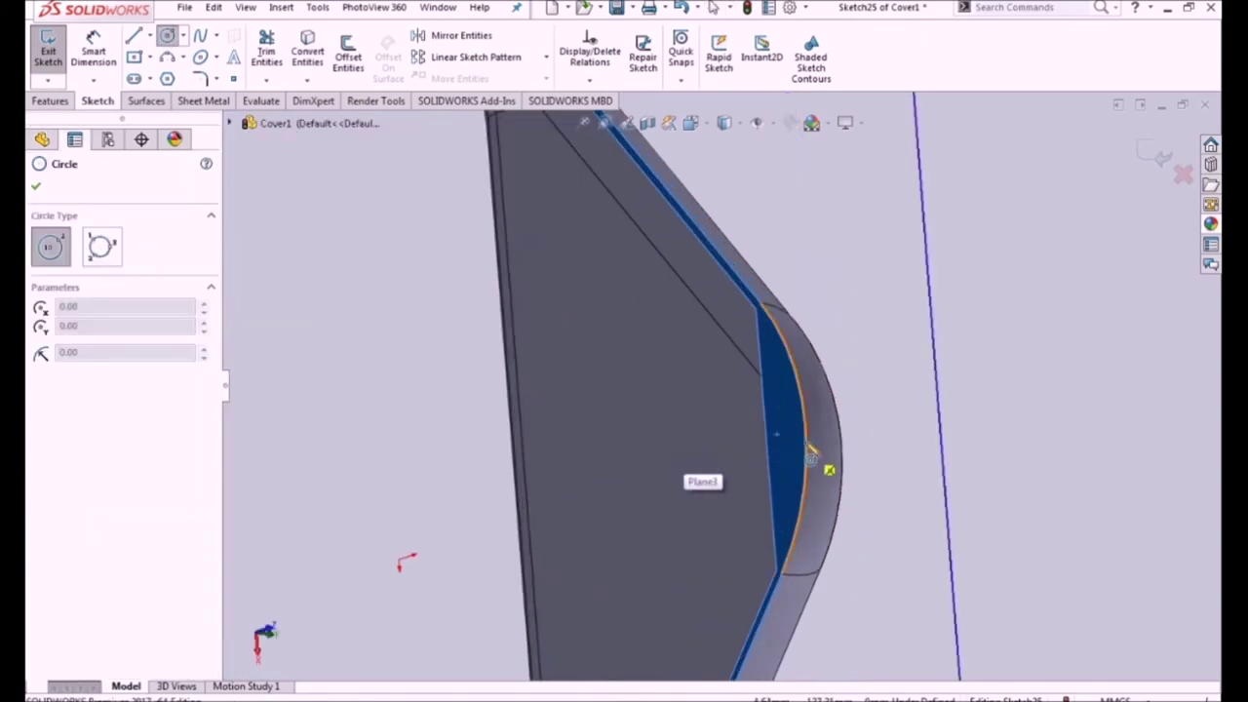
click(783, 443)
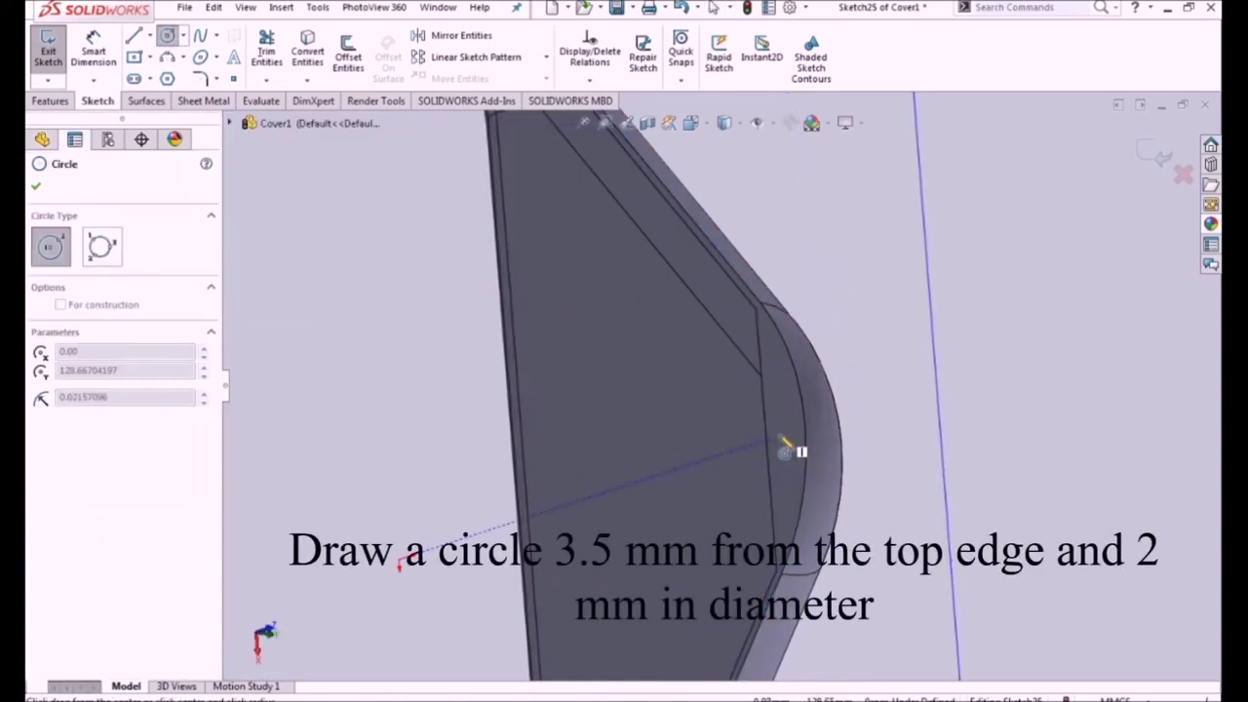
click(783, 441)
key(Escape)
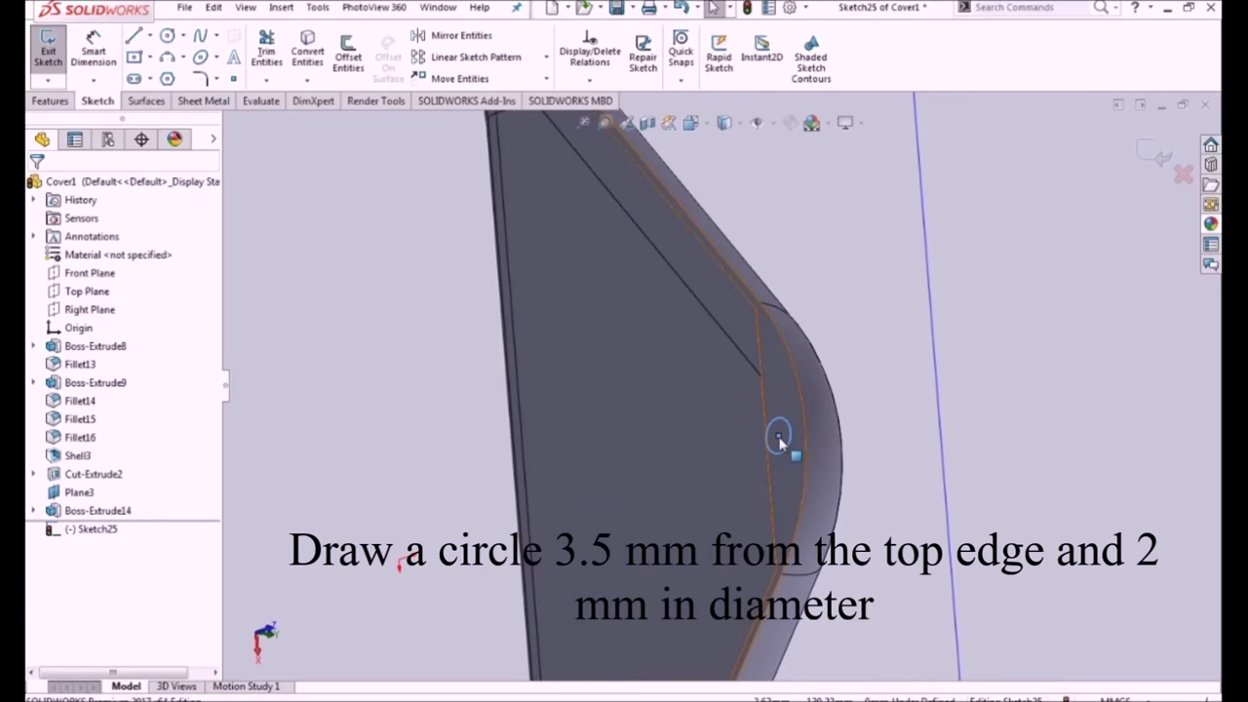
Step: Dimension the circle centre 3.5 mm from the edge and its diameter 2 mm
click(779, 438)
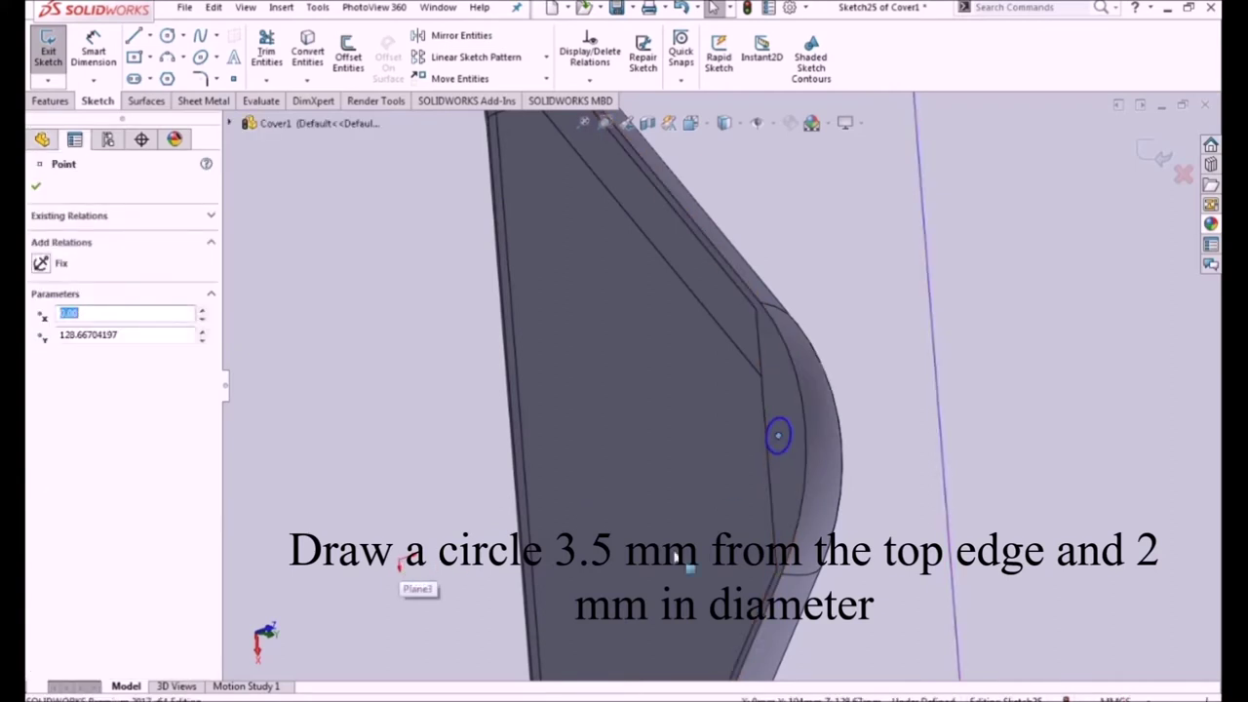
right_drag(800, 431, 490, 166)
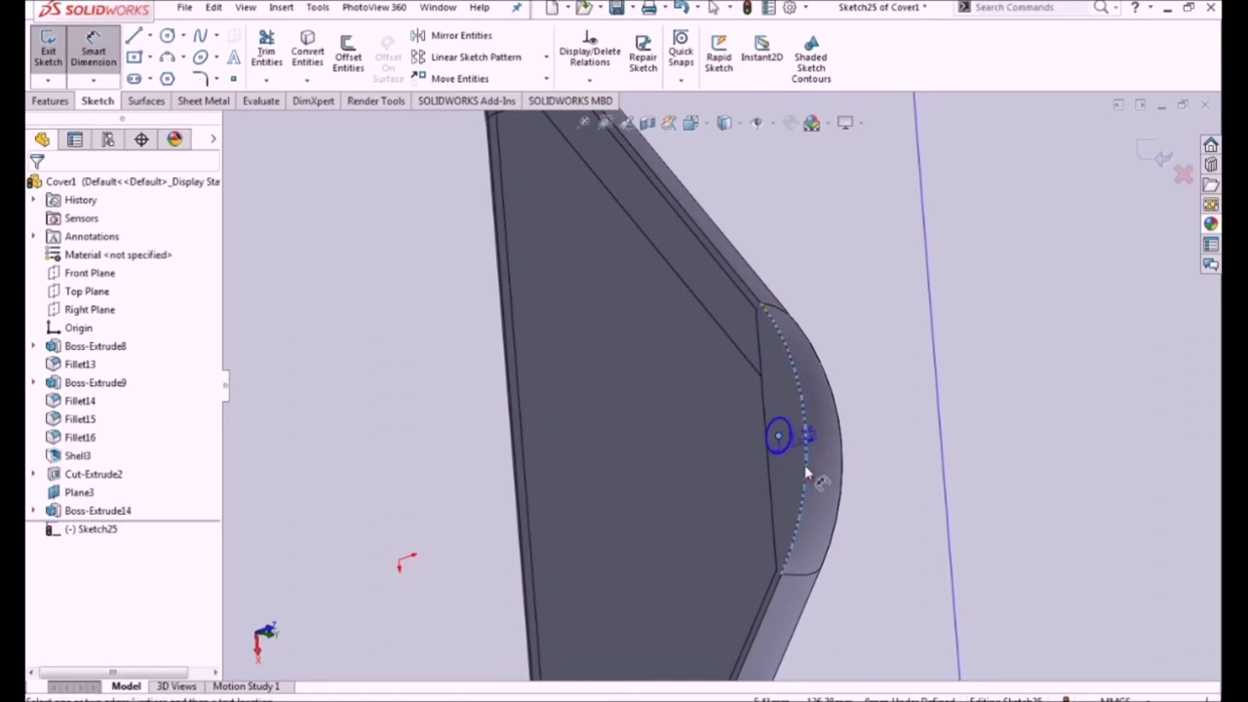
click(856, 525)
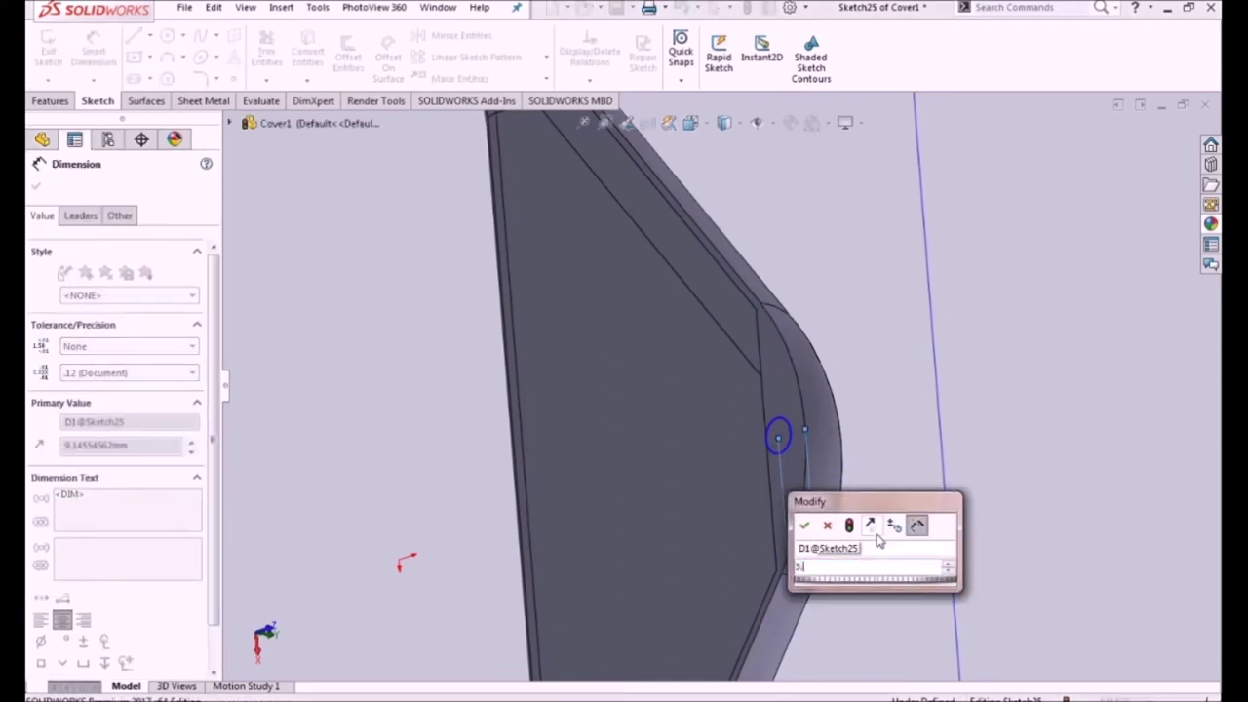
text(3.5)
key(Return)
scroll(817, 440, up, 5)
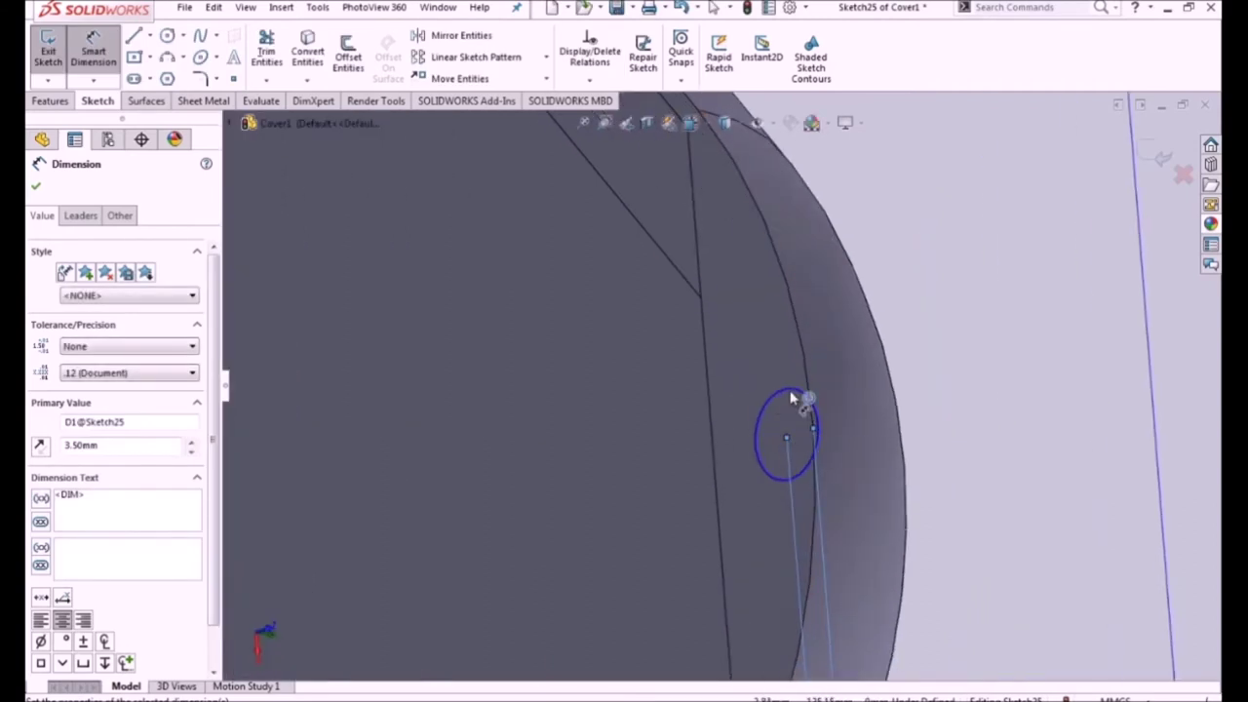
click(792, 398)
click(986, 282)
text(2)
key(Return)
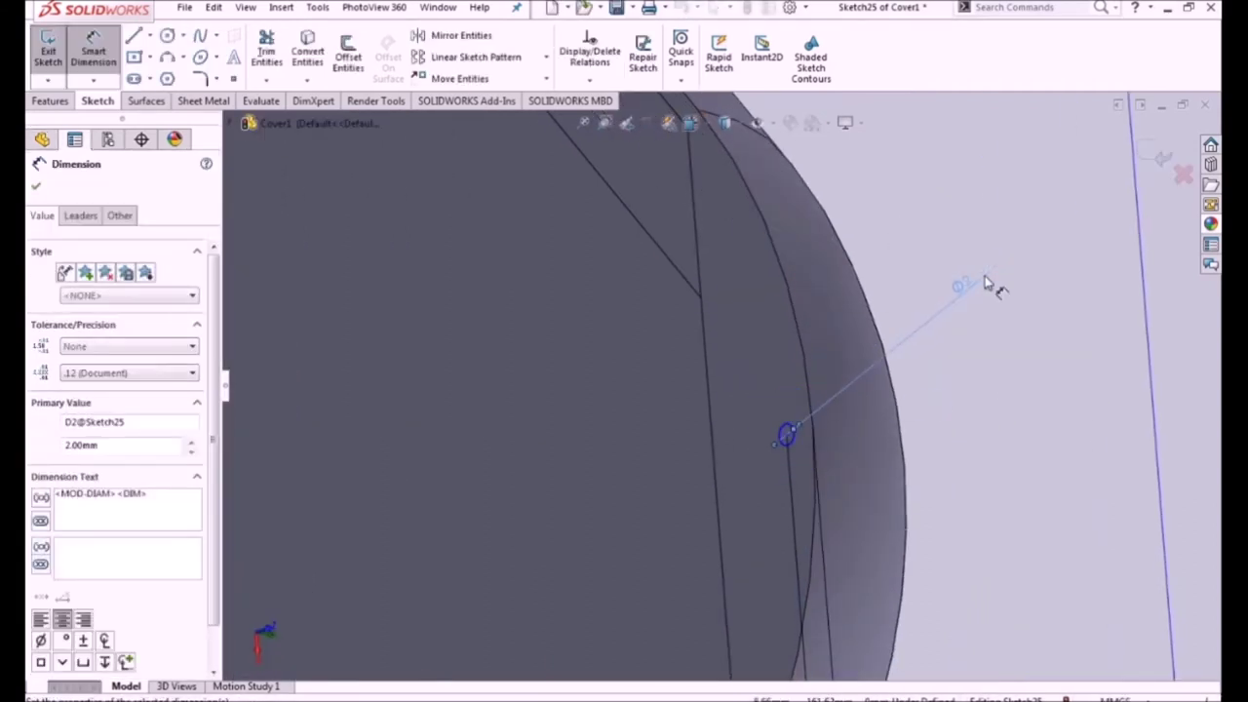
key(Escape)
scroll(975, 341, down, 3)
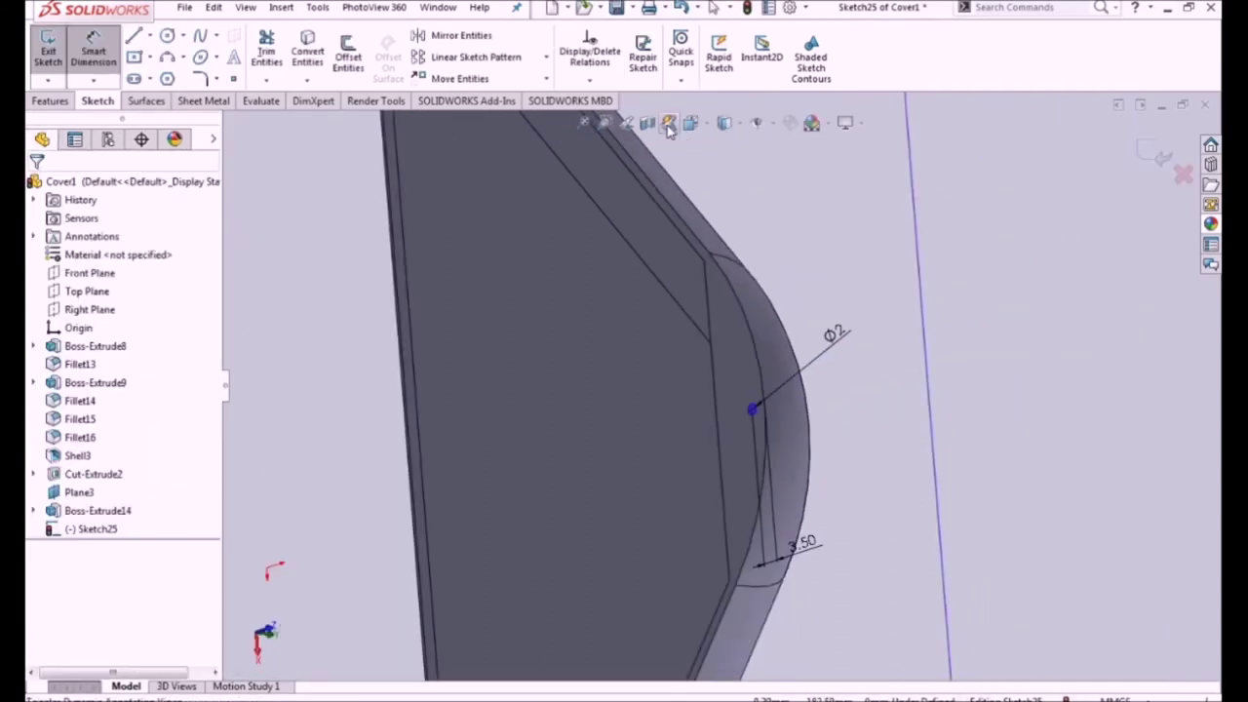
Step: Select the origin and circle centre, clear them without a relation, and start an extrusion
click(582, 123)
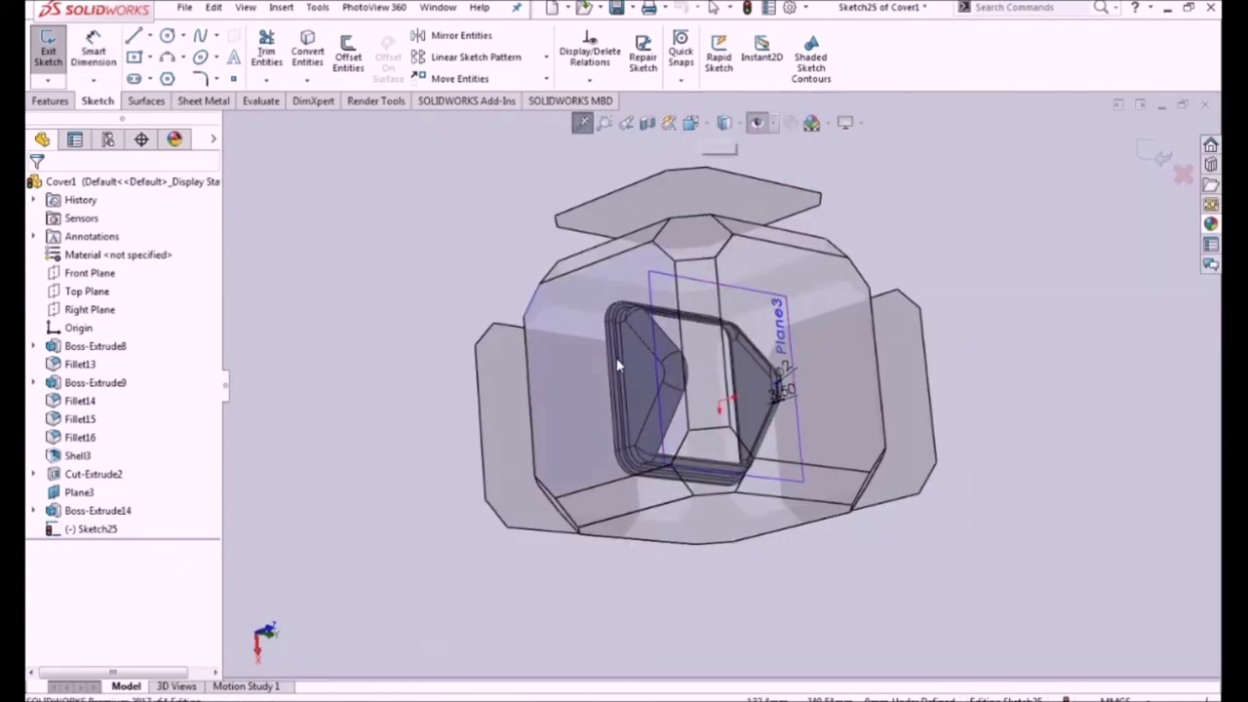
scroll(616, 365, up, 5)
key(d)
scroll(819, 384, down, 1)
scroll(774, 412, up, 2)
scroll(702, 403, up, 1)
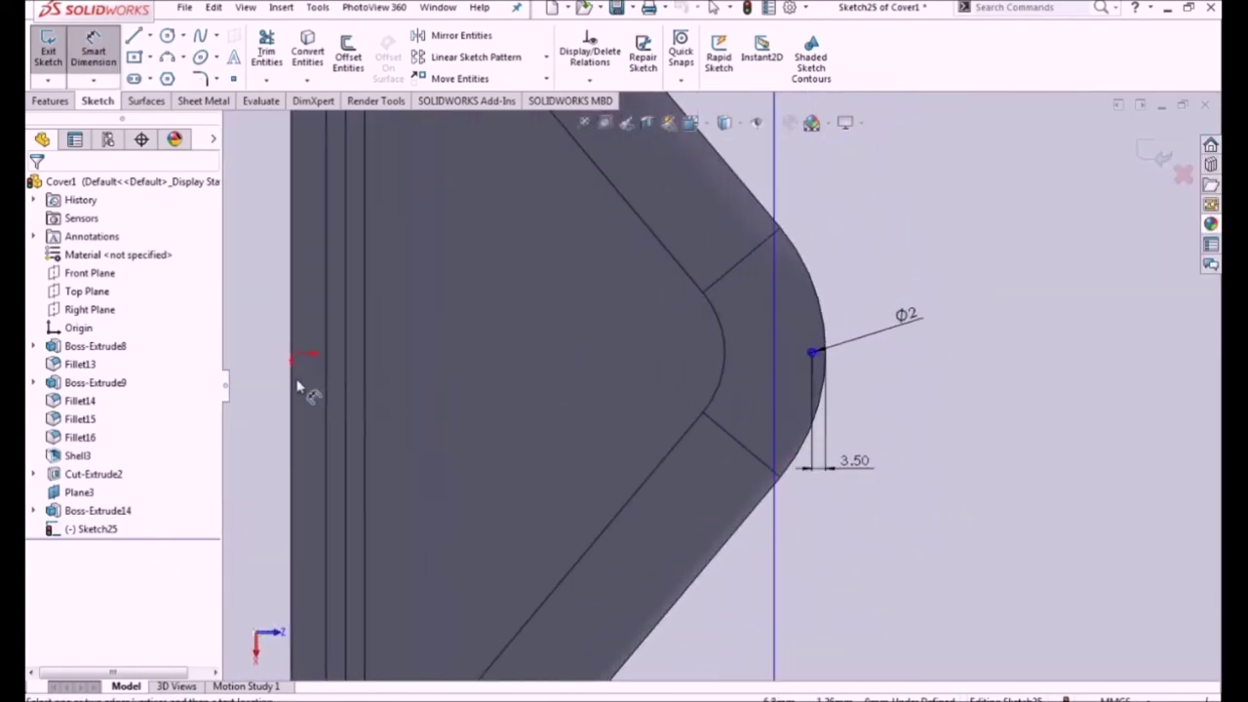
key(Escape)
click(295, 359)
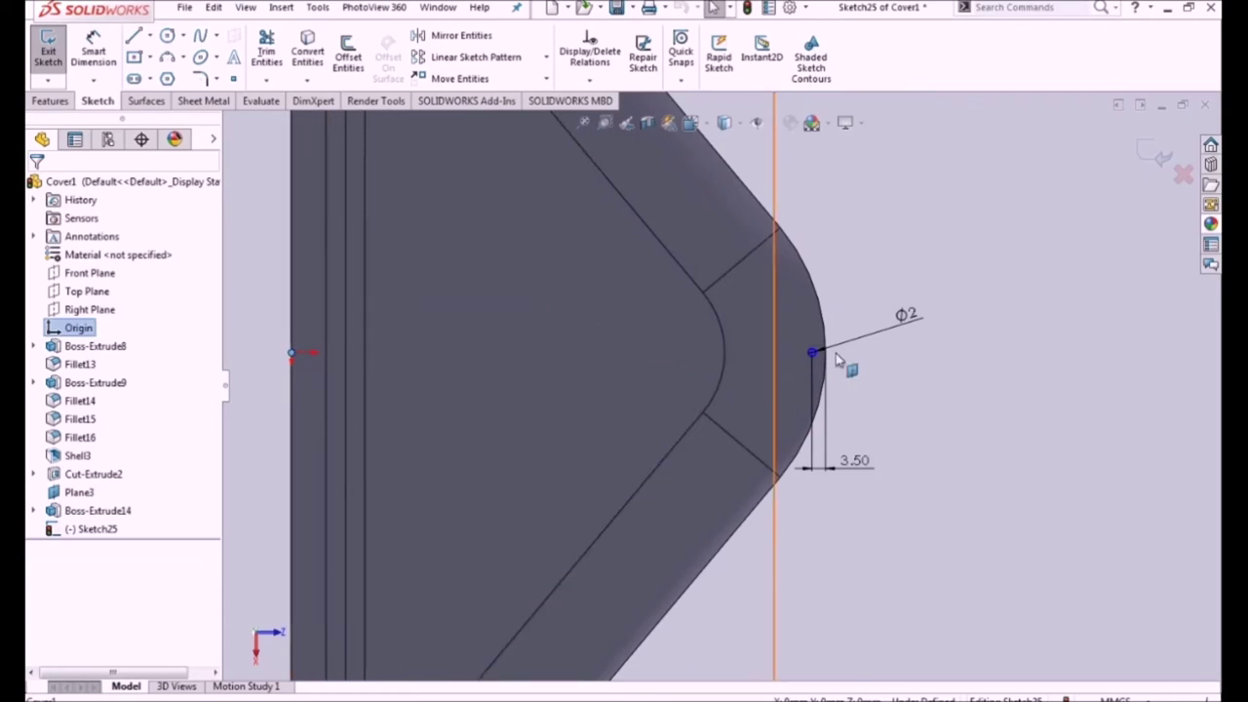
scroll(823, 359, up, 2)
scroll(789, 376, up, 2)
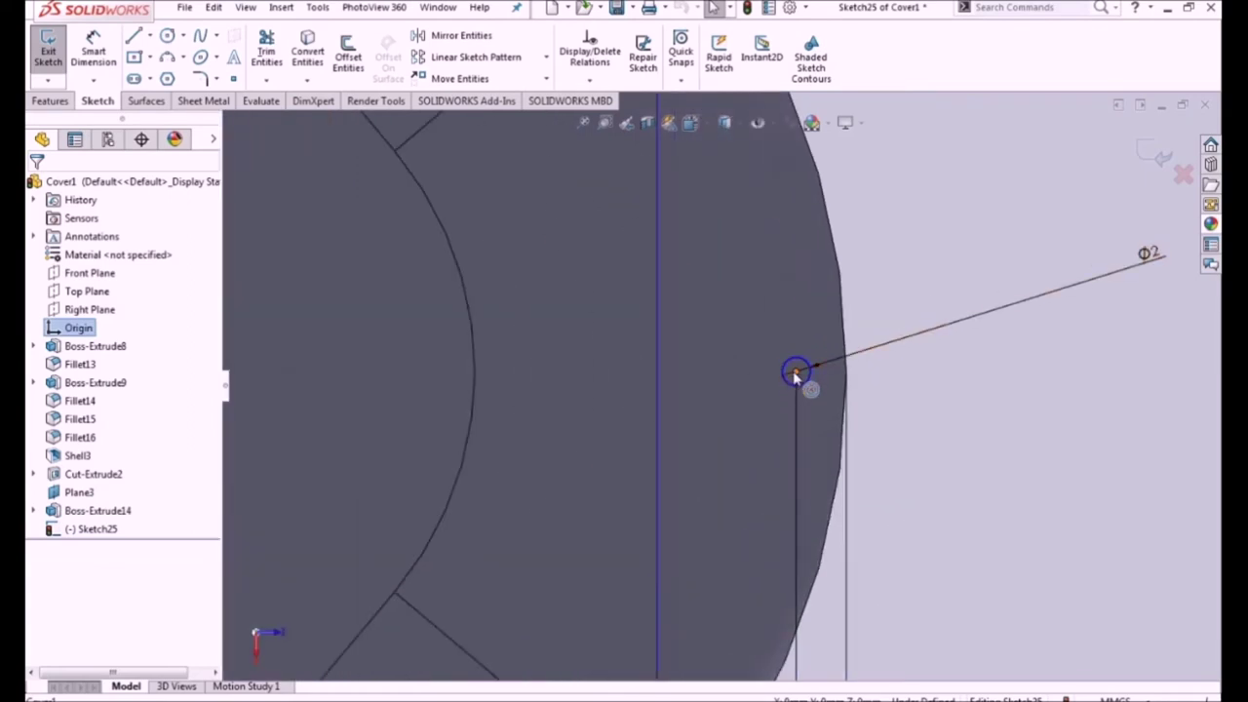
ctrl+click(795, 374)
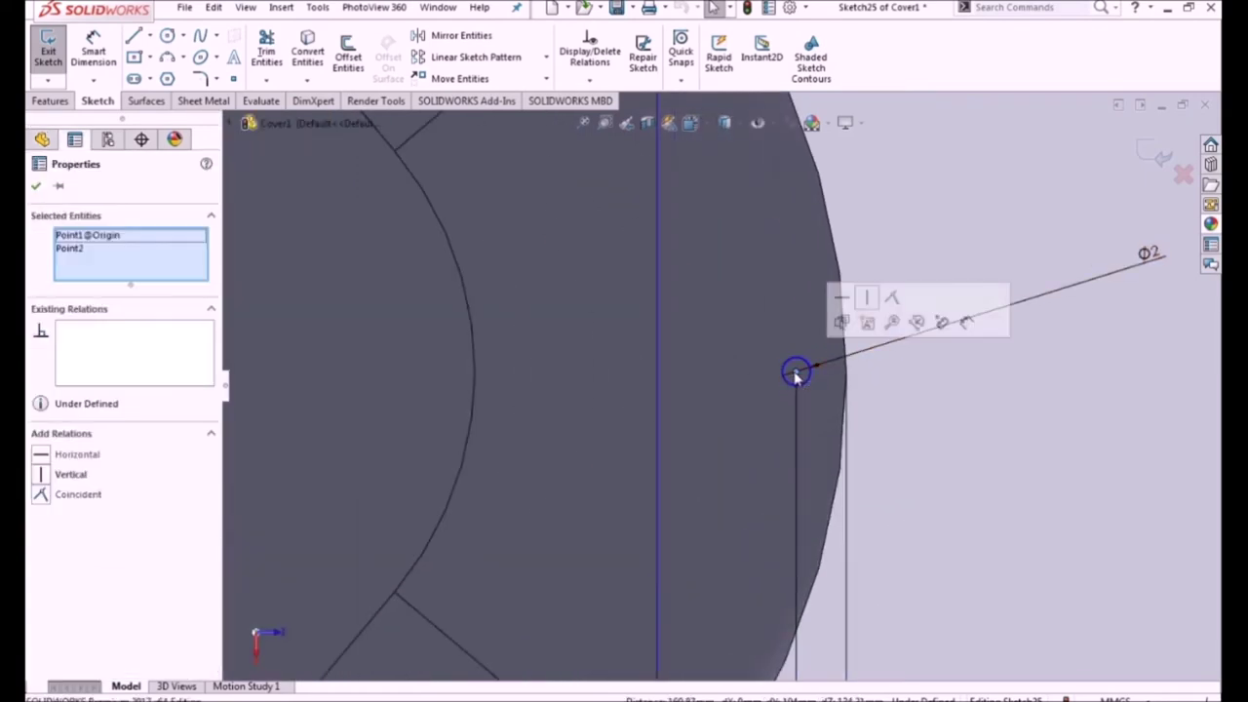
click(973, 501)
key(z)
key(z)
key(z)
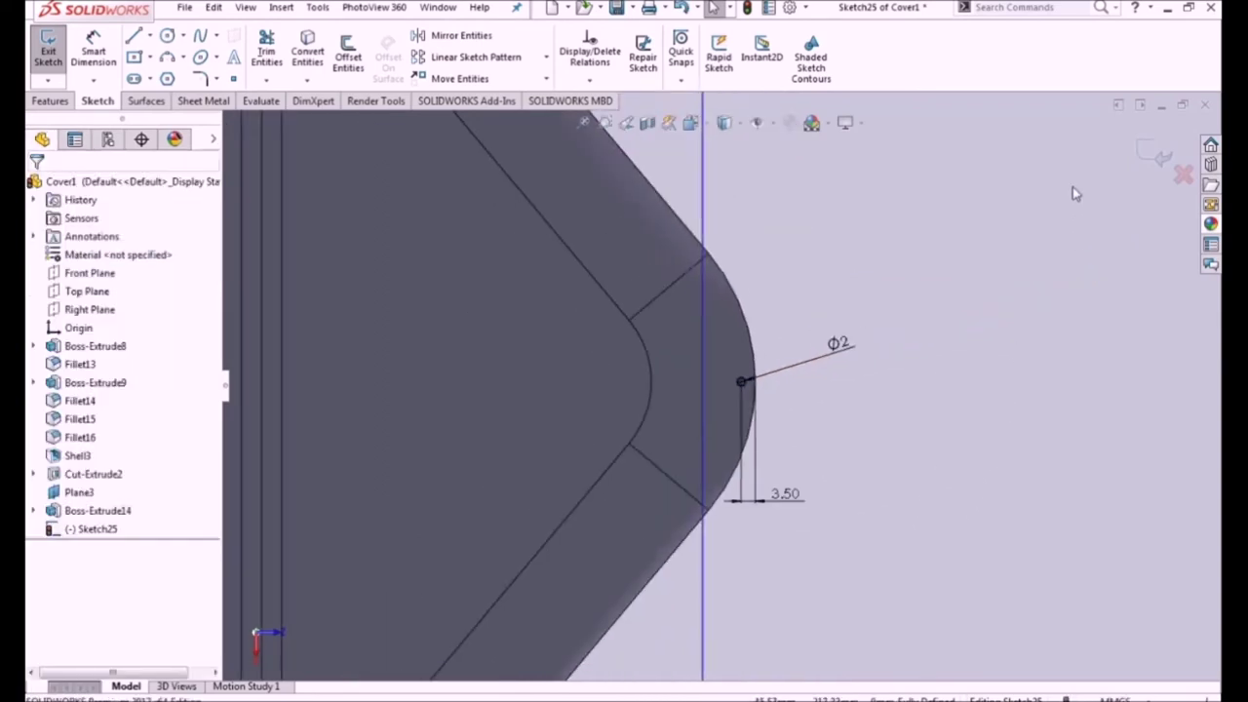
click(50, 100)
click(55, 49)
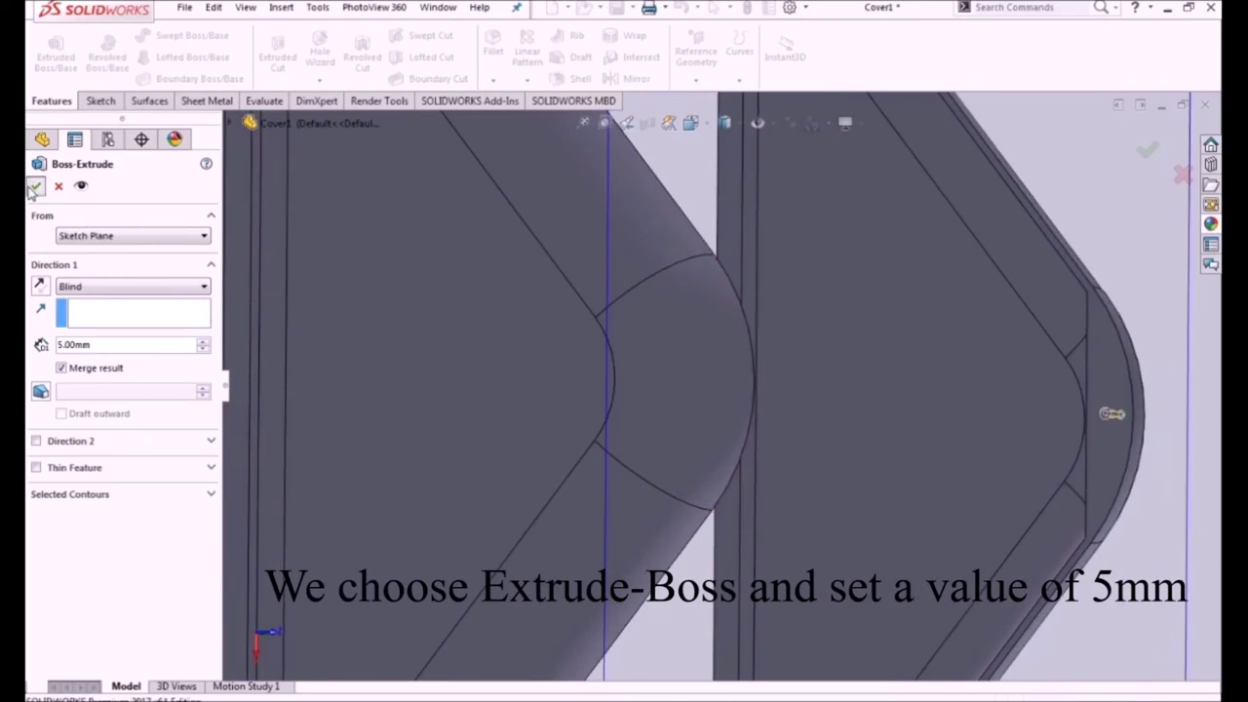
Step: Accept the 5 mm extrusion of the small circle as Boss-Extrude15
right_click(1112, 414)
key(f)
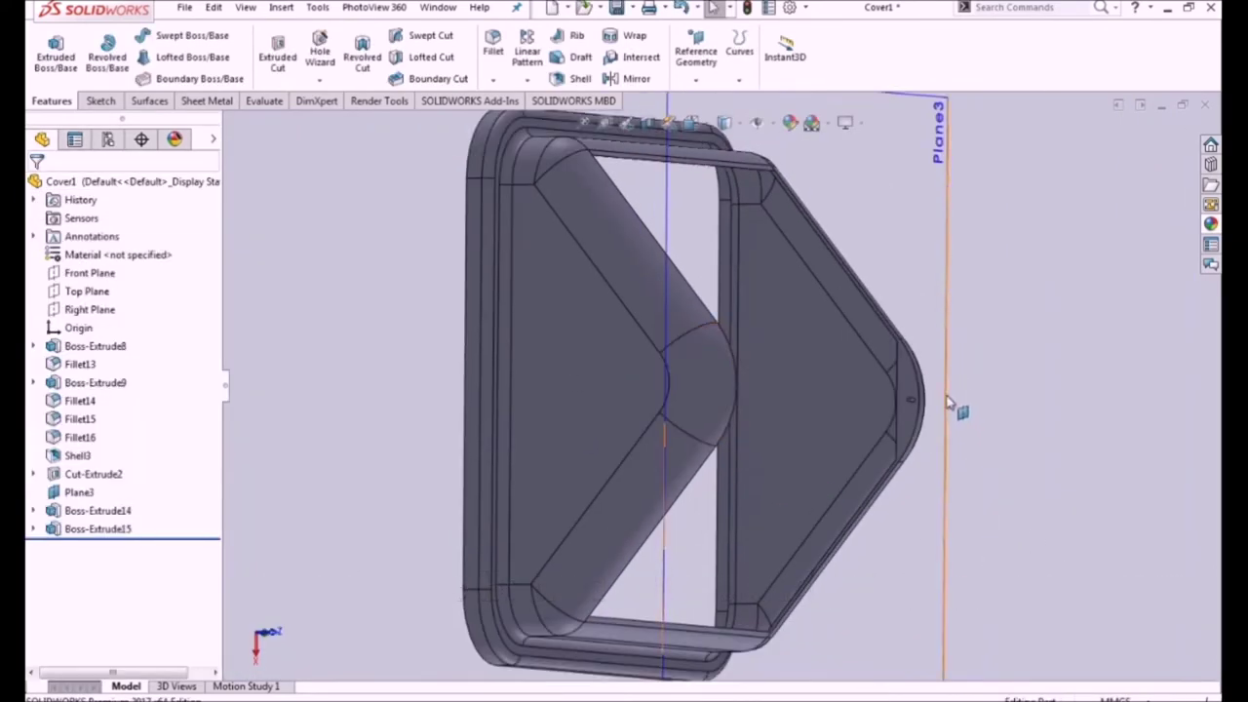
scroll(950, 403, down, 2)
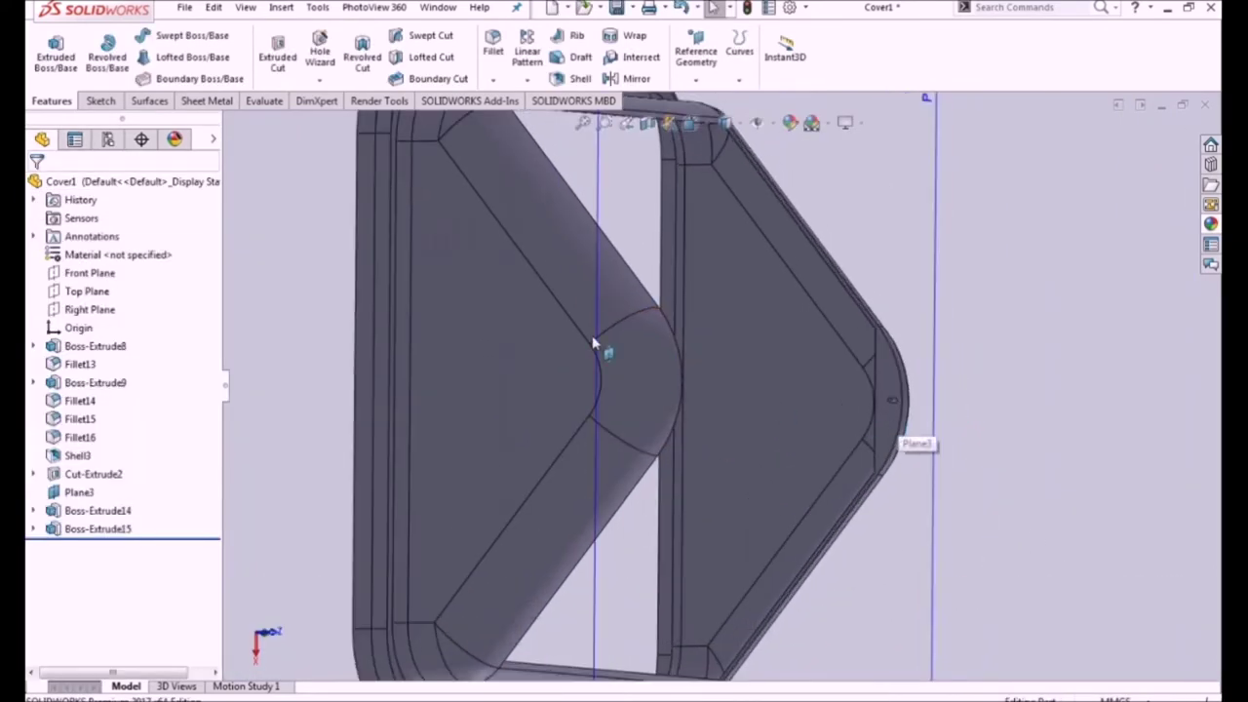
Step: Start a Mirror feature using the Top Plane as the mirror plane
click(527, 79)
click(546, 140)
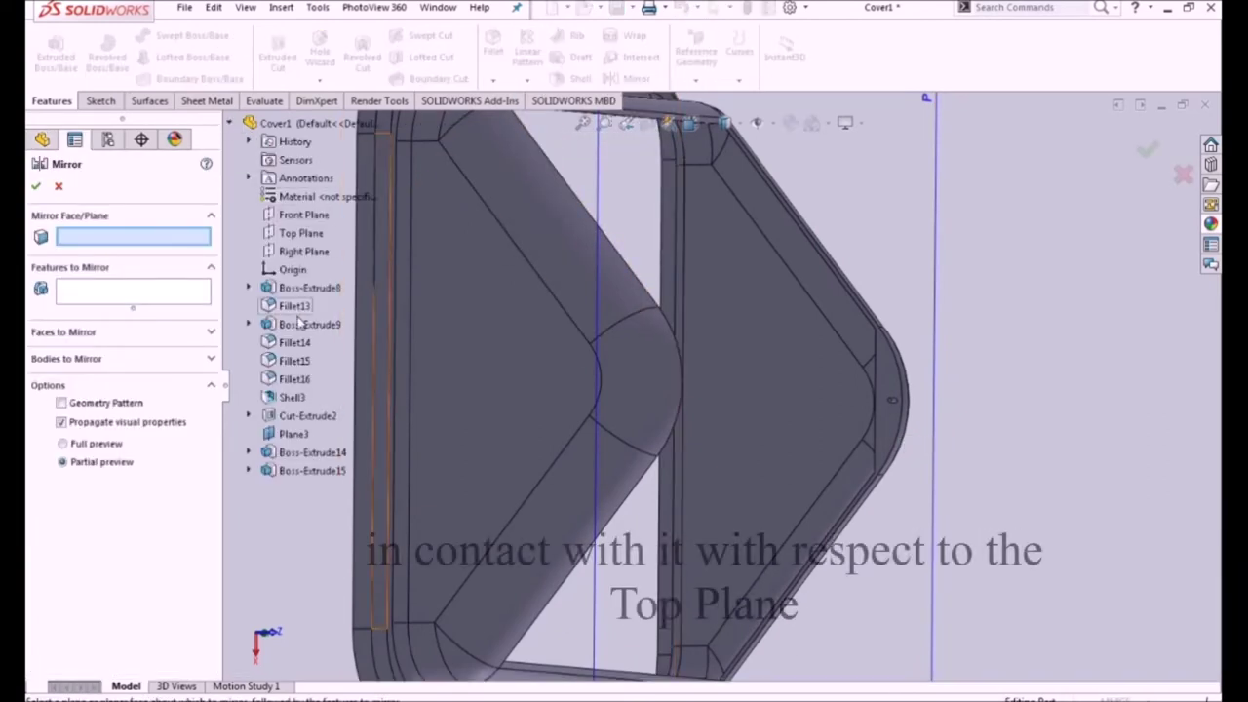
click(297, 239)
key(f)
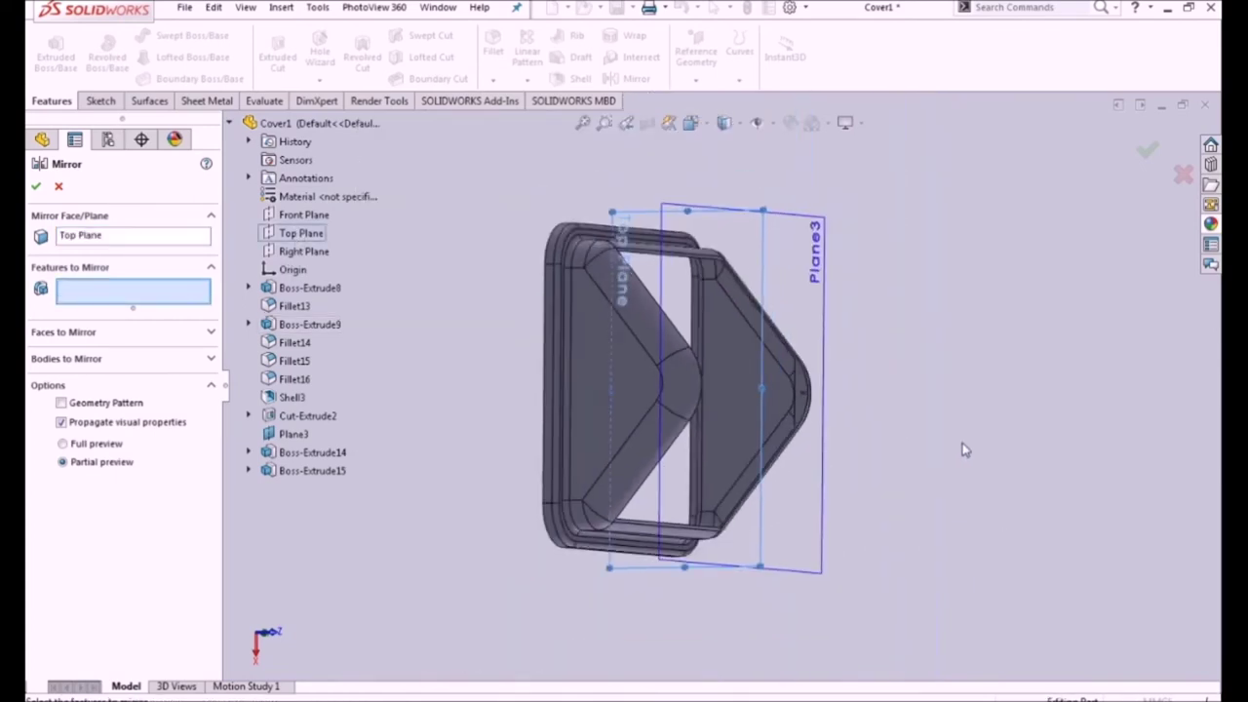
middle_drag(962, 442, 927, 423)
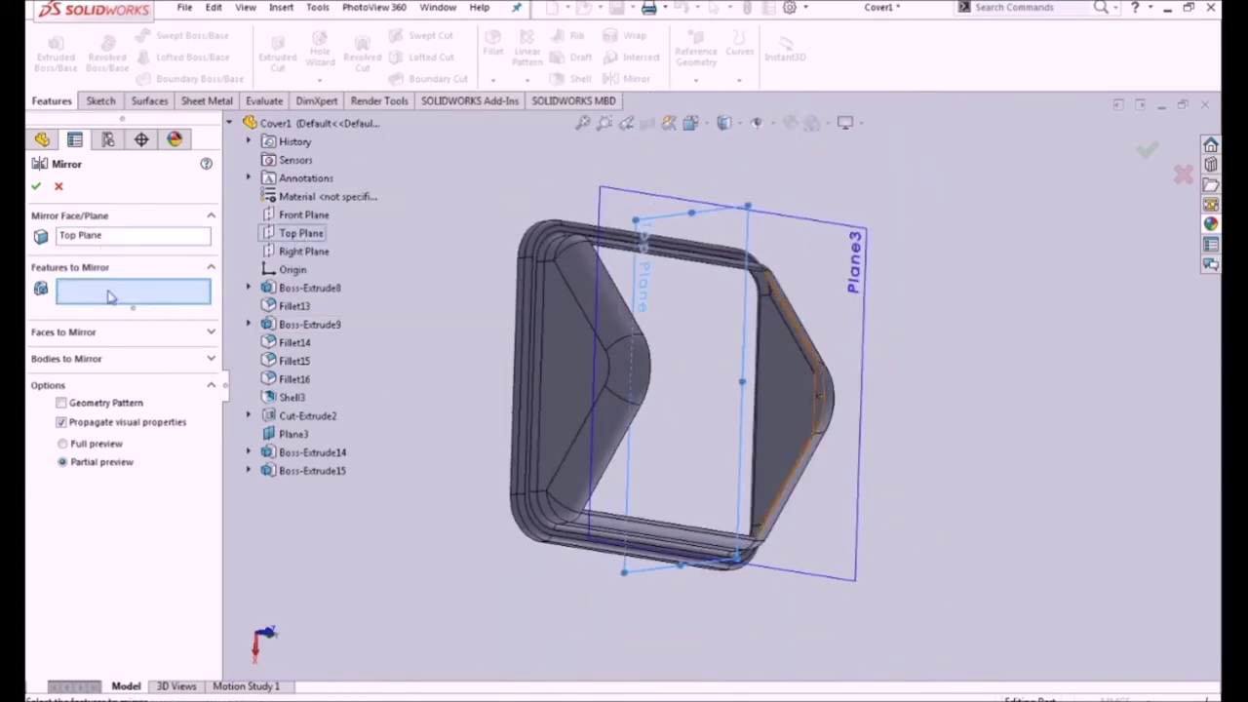
scroll(827, 398, down, 4)
scroll(783, 394, down, 4)
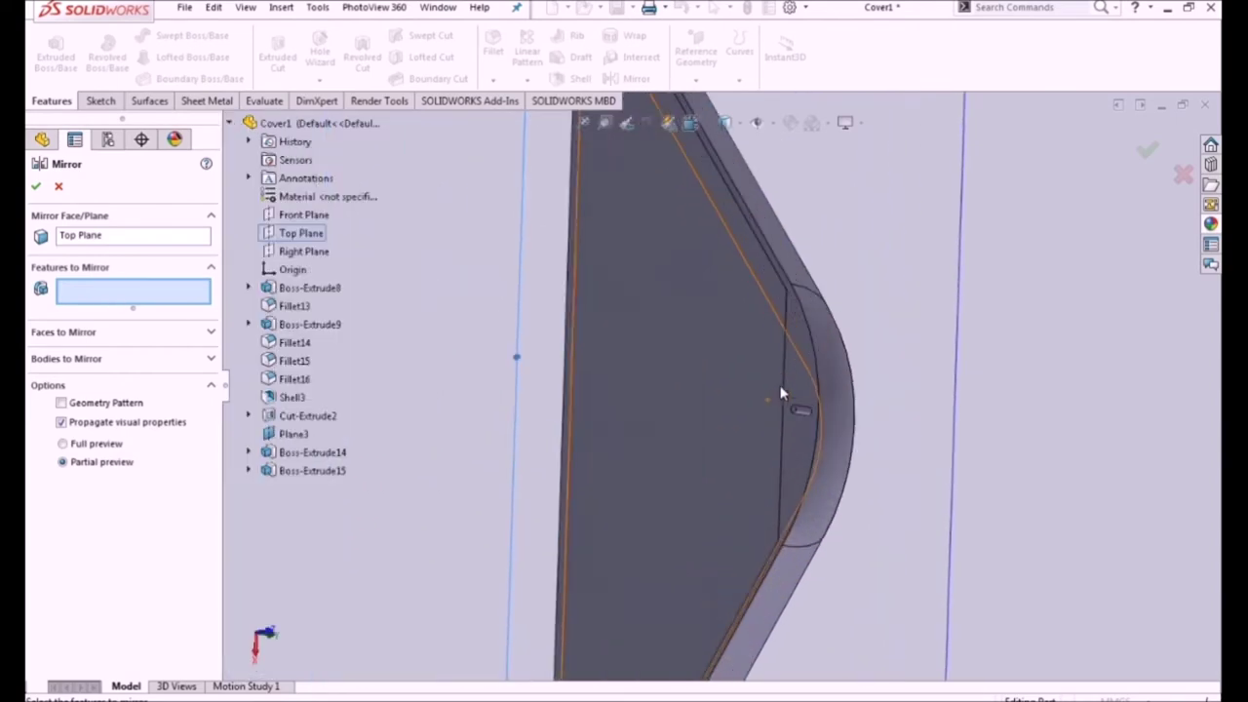
Step: Mirror Boss-Extrude14 and Boss-Extrude15 across the Top Plane, removing the mistakenly added Cut-Extrude2
click(799, 387)
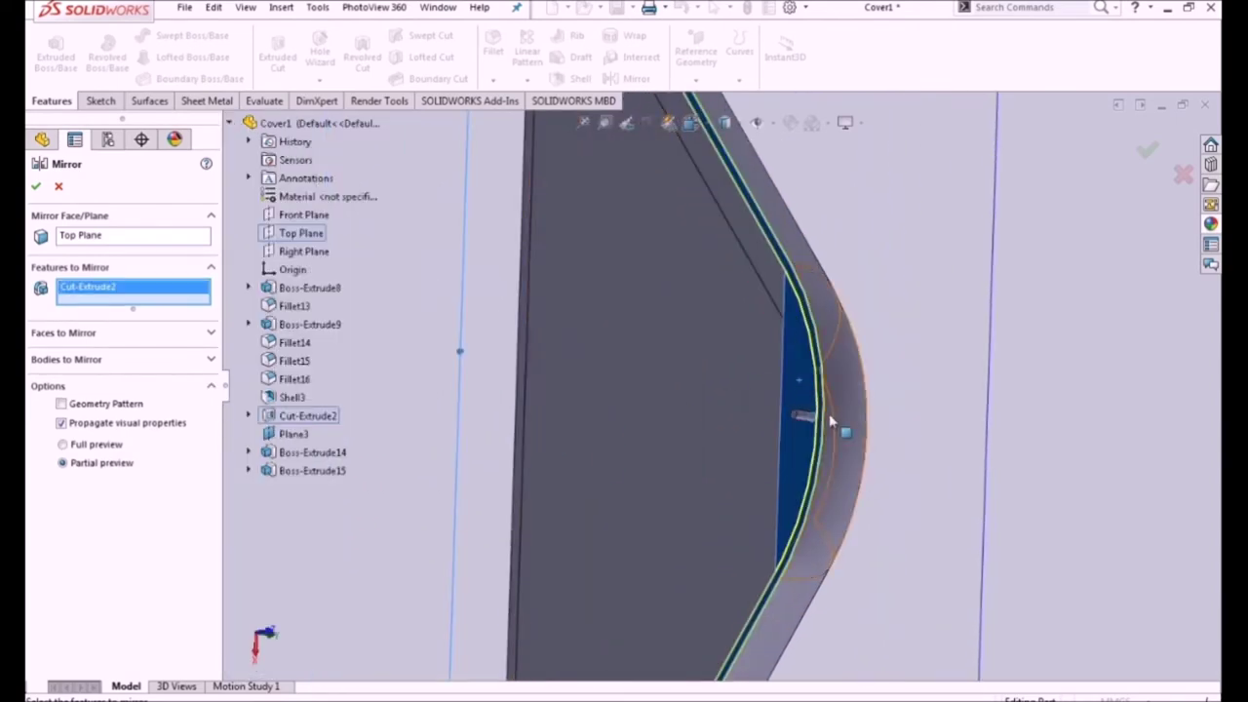
click(805, 420)
scroll(827, 444, up, 5)
mouse_move(827, 451)
middle_down()
mouse_move(699, 393)
mouse_move(719, 412)
mouse_move(677, 329)
mouse_move(732, 340)
mouse_move(826, 420)
middle_up()
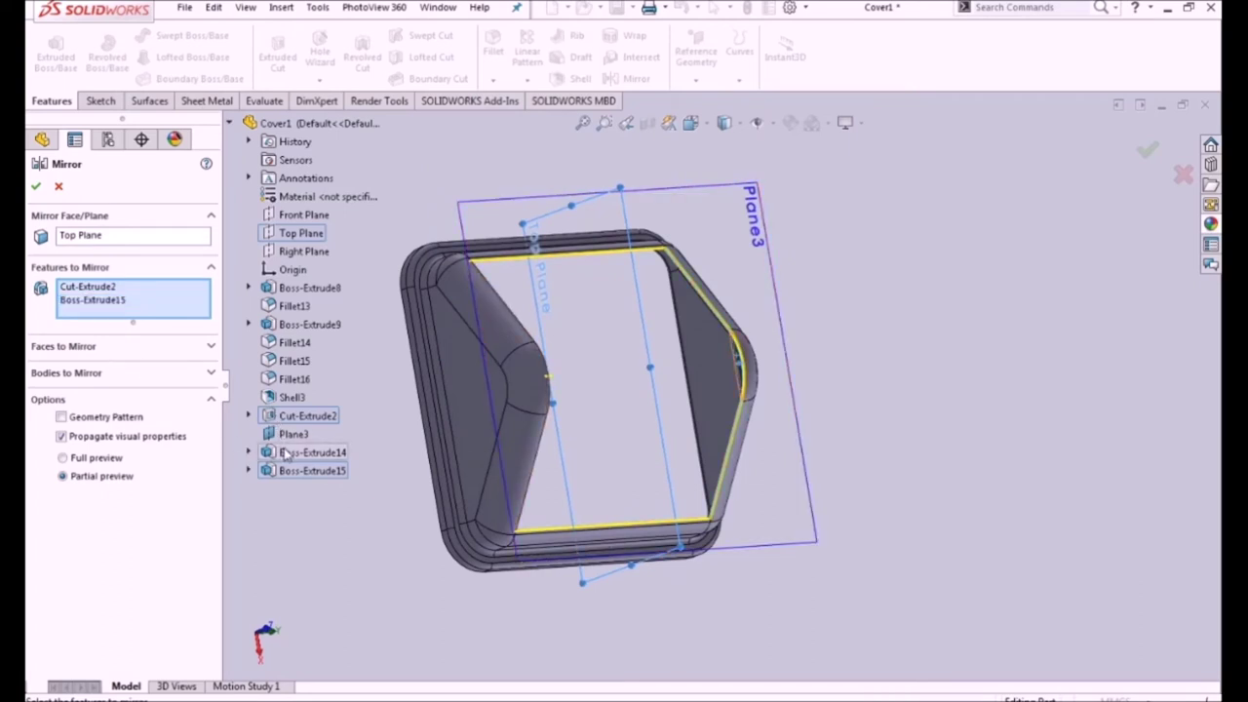
click(101, 288)
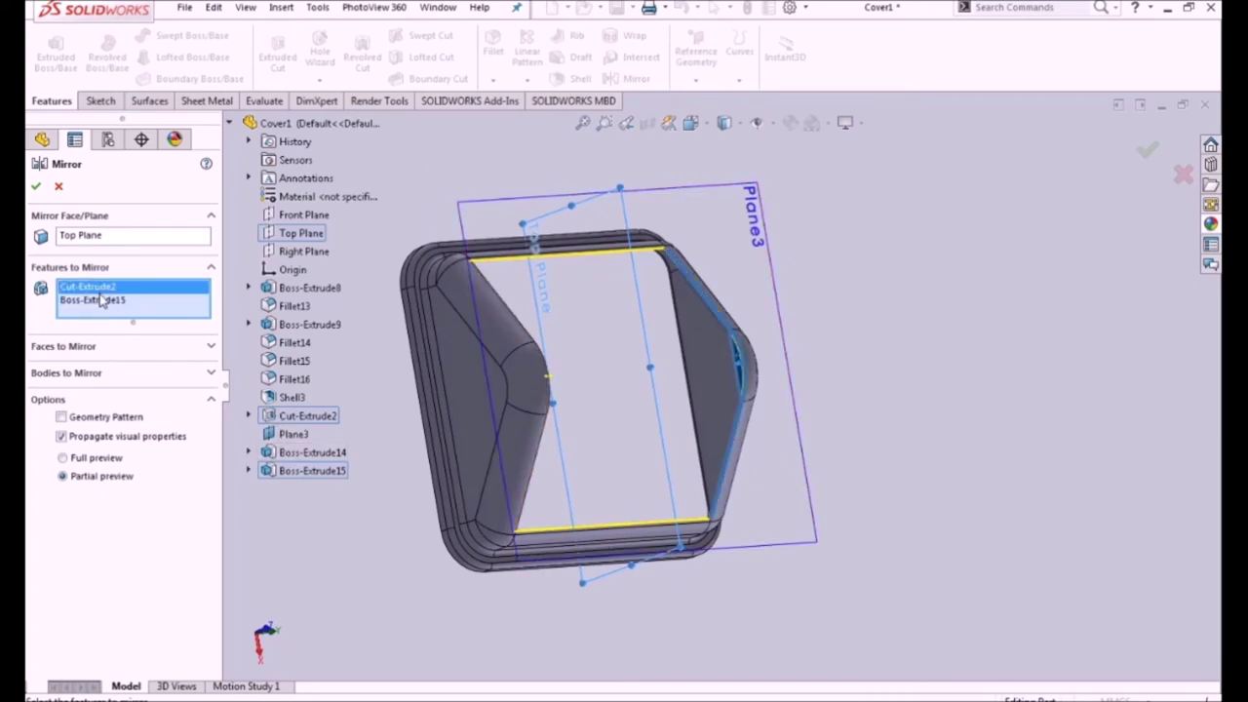
key(Delete)
click(294, 454)
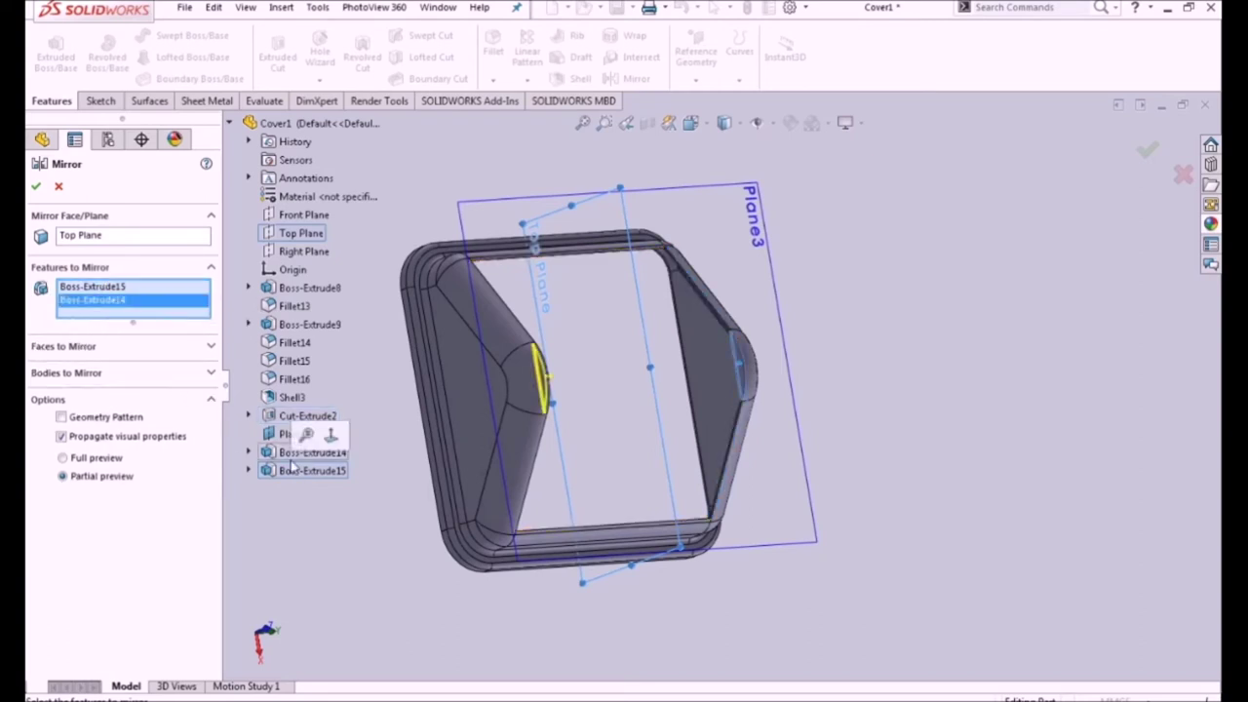
click(35, 185)
mouse_move(949, 470)
middle_down()
mouse_move(927, 399)
mouse_move(816, 418)
mouse_move(872, 413)
mouse_move(929, 434)
mouse_move(1039, 329)
mouse_move(983, 447)
middle_up()
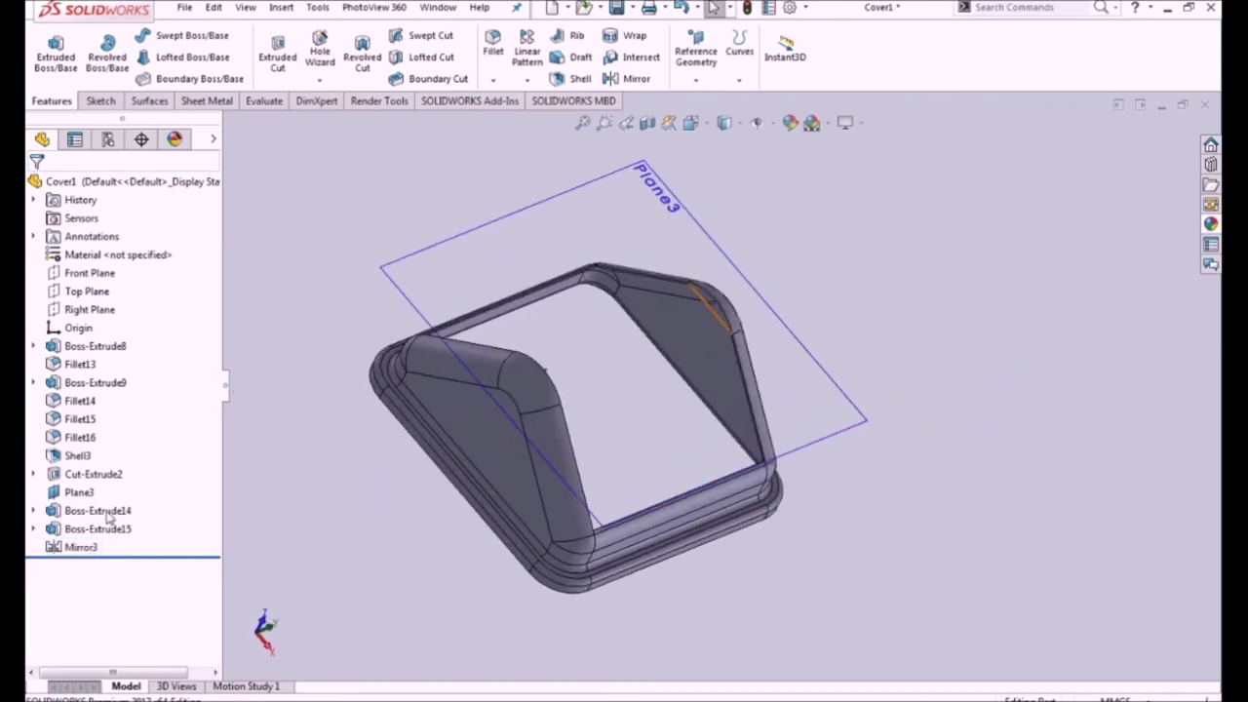
Step: Hide Plane3 and give the whole Cover1 part the Red LED appearance
click(83, 492)
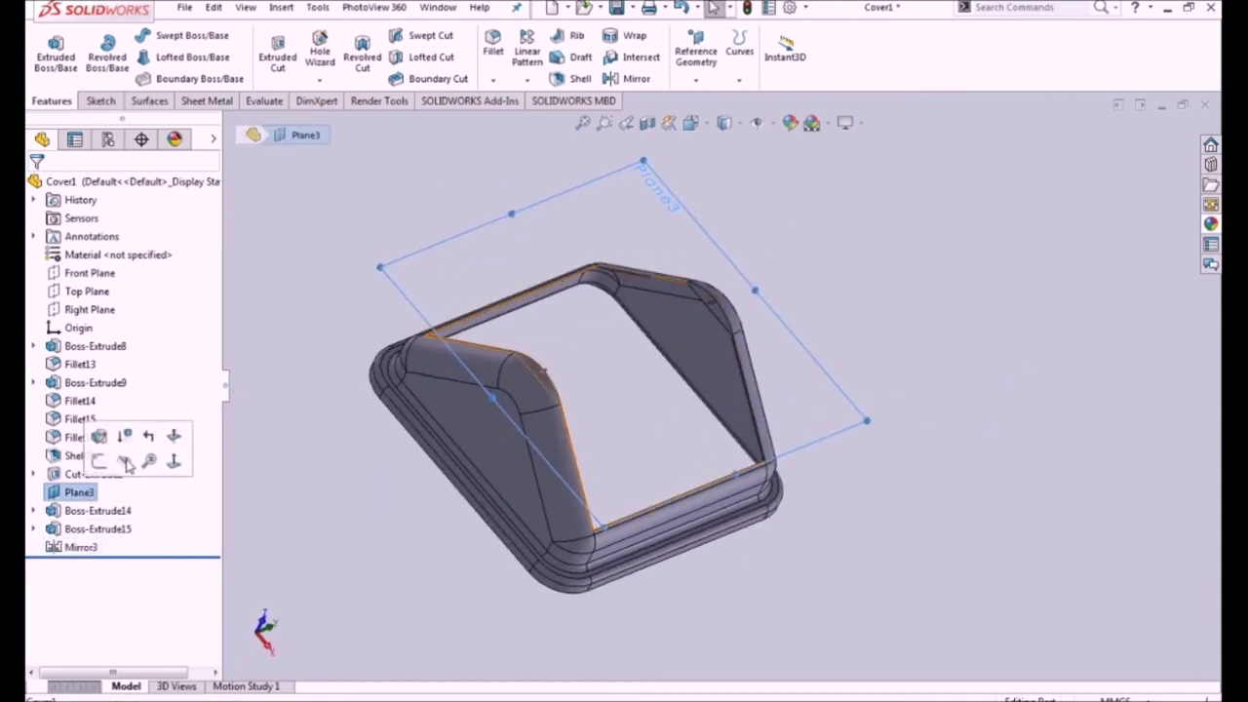
click(358, 502)
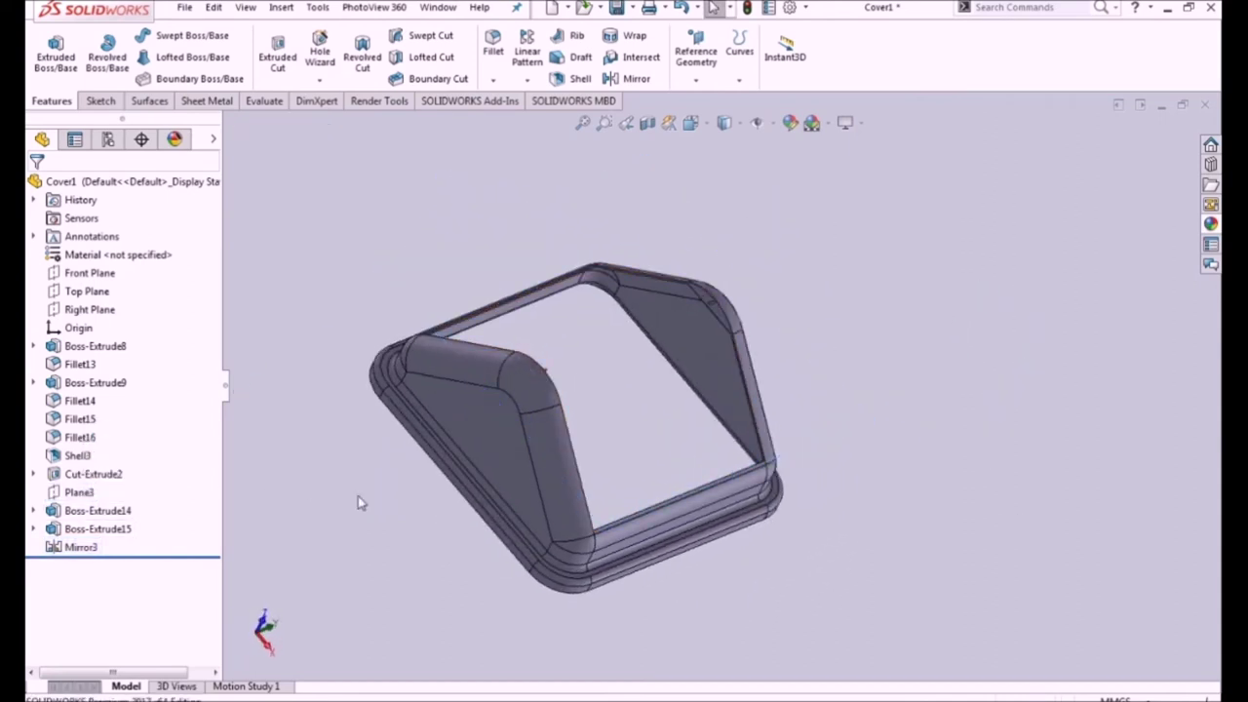
right_click(97, 181)
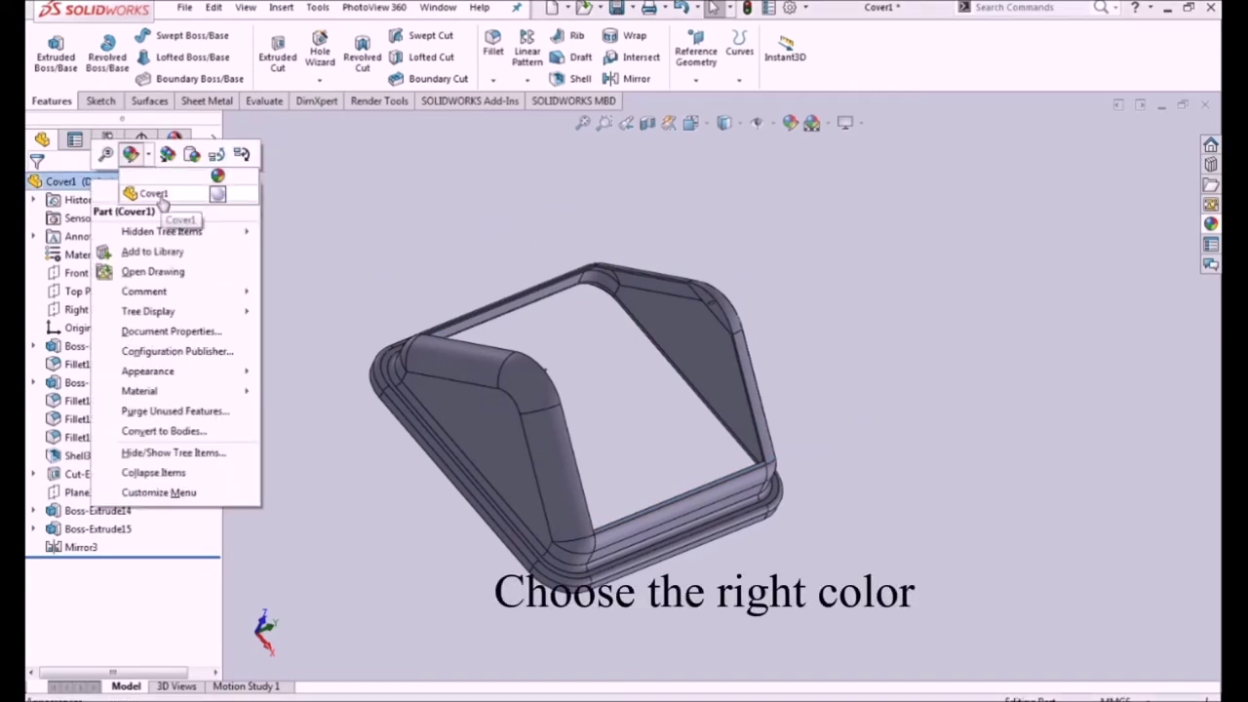
click(162, 198)
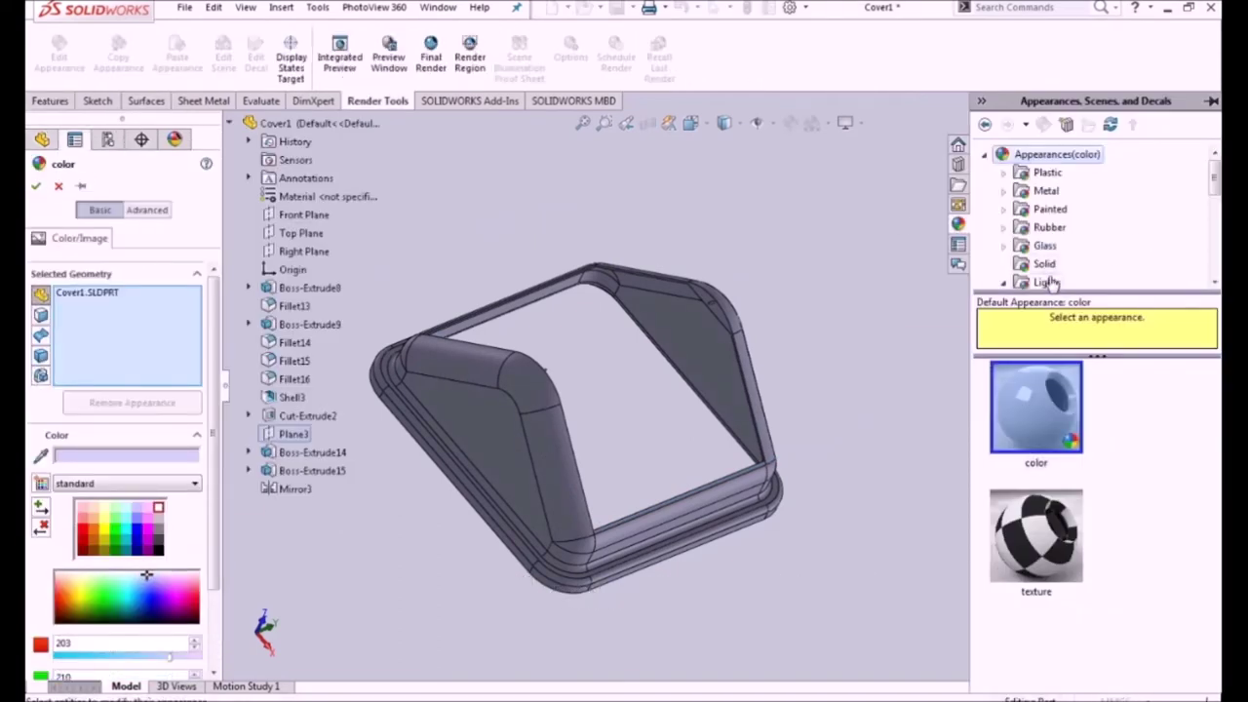
click(1046, 282)
click(1049, 399)
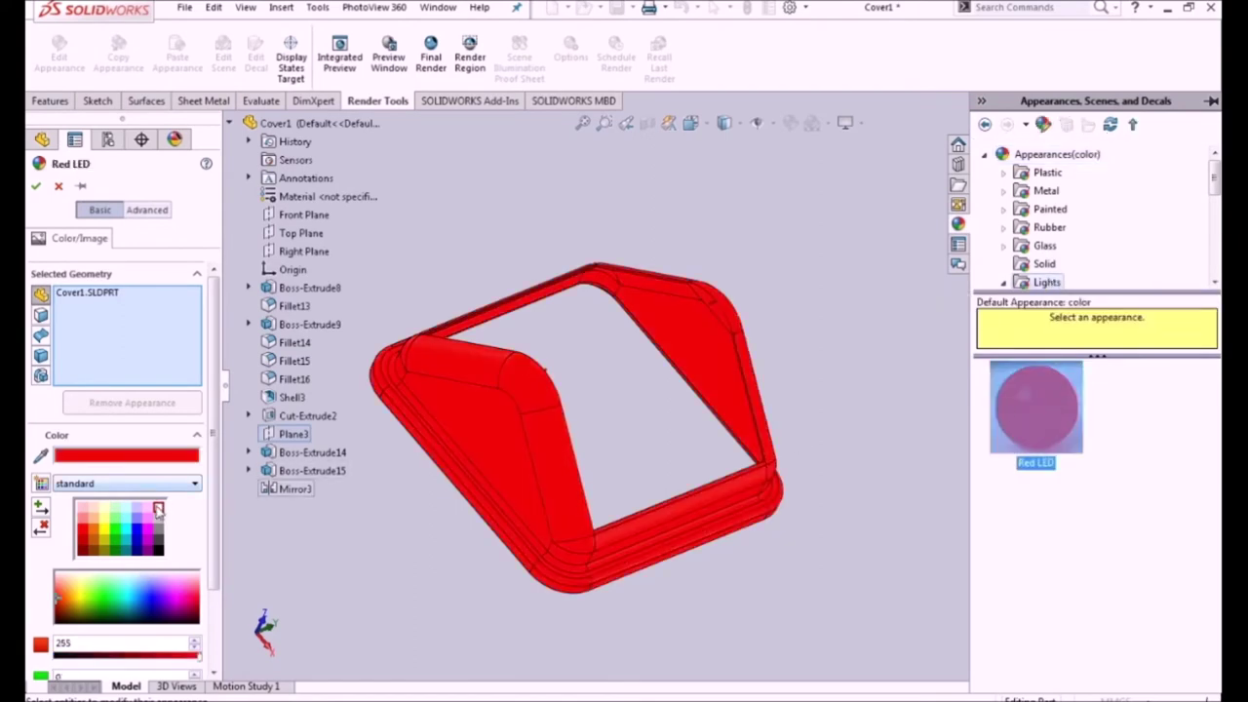
click(36, 186)
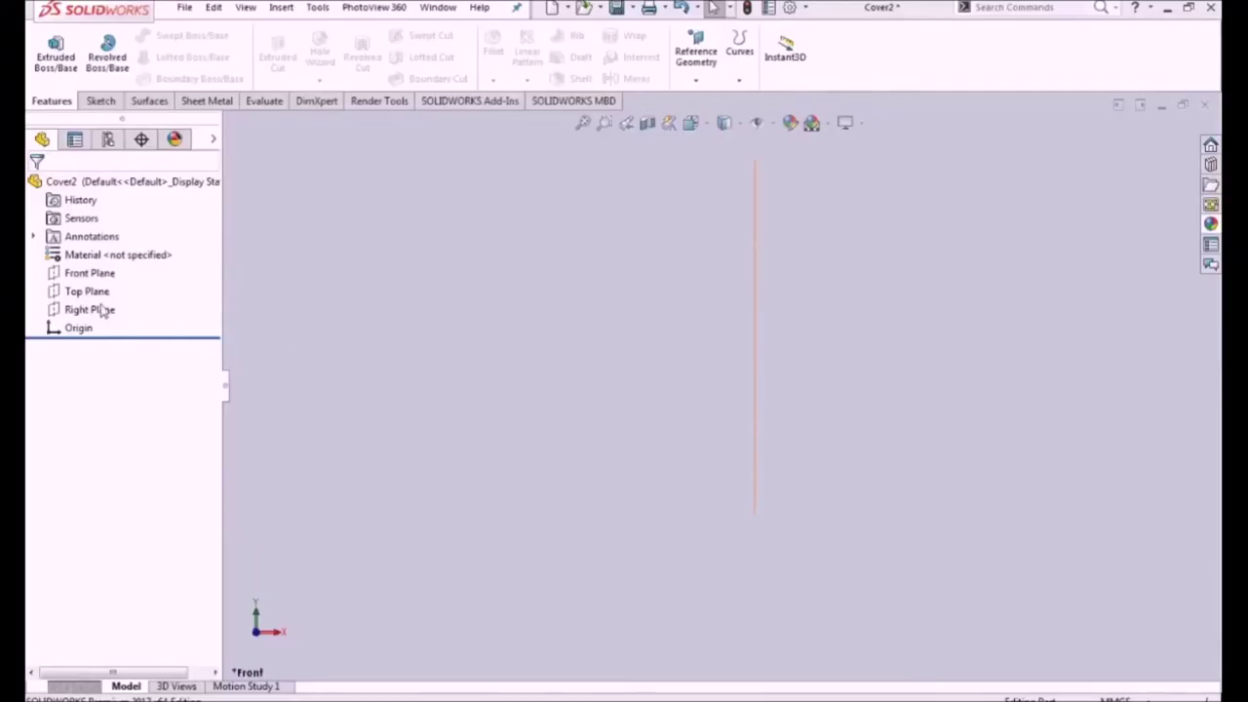
Step: Sketch a closed triangle on the Front Plane with its apex above the origin
click(88, 273)
click(82, 248)
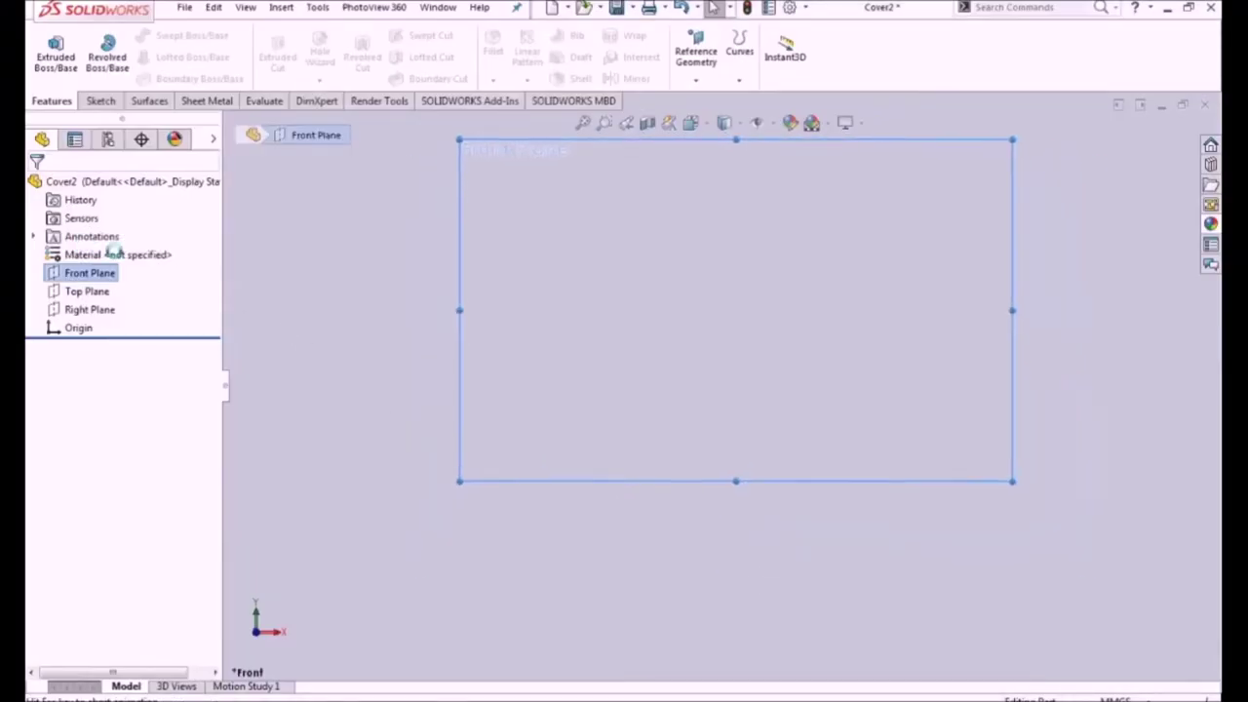
click(138, 36)
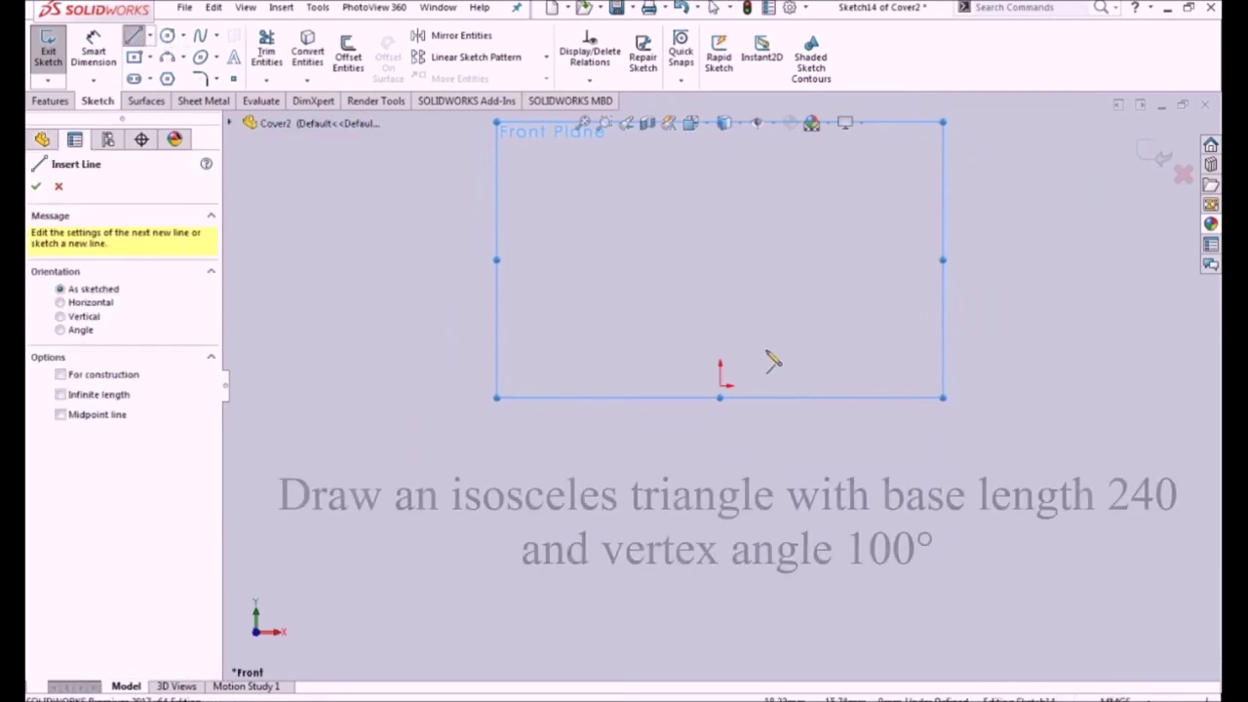
click(719, 256)
click(589, 385)
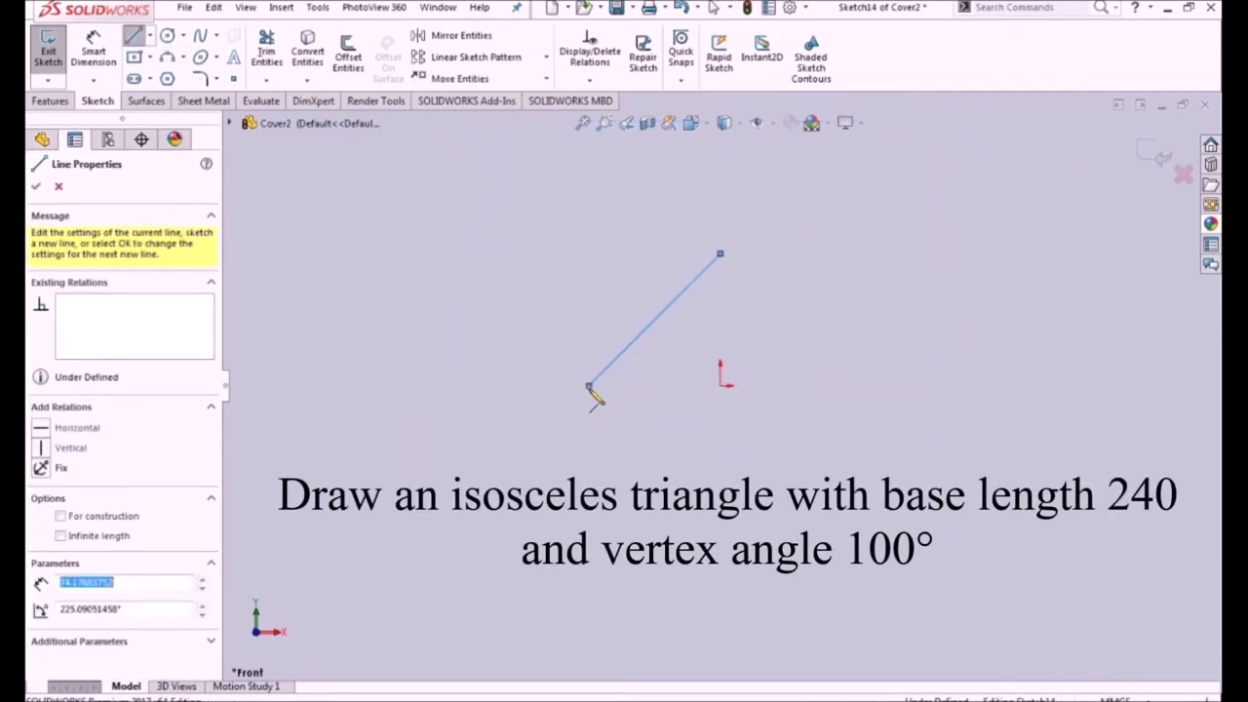
click(821, 385)
click(719, 256)
key(Escape)
Step: Add a vertical centerline from apex to base and make both sides symmetric about it
click(151, 36)
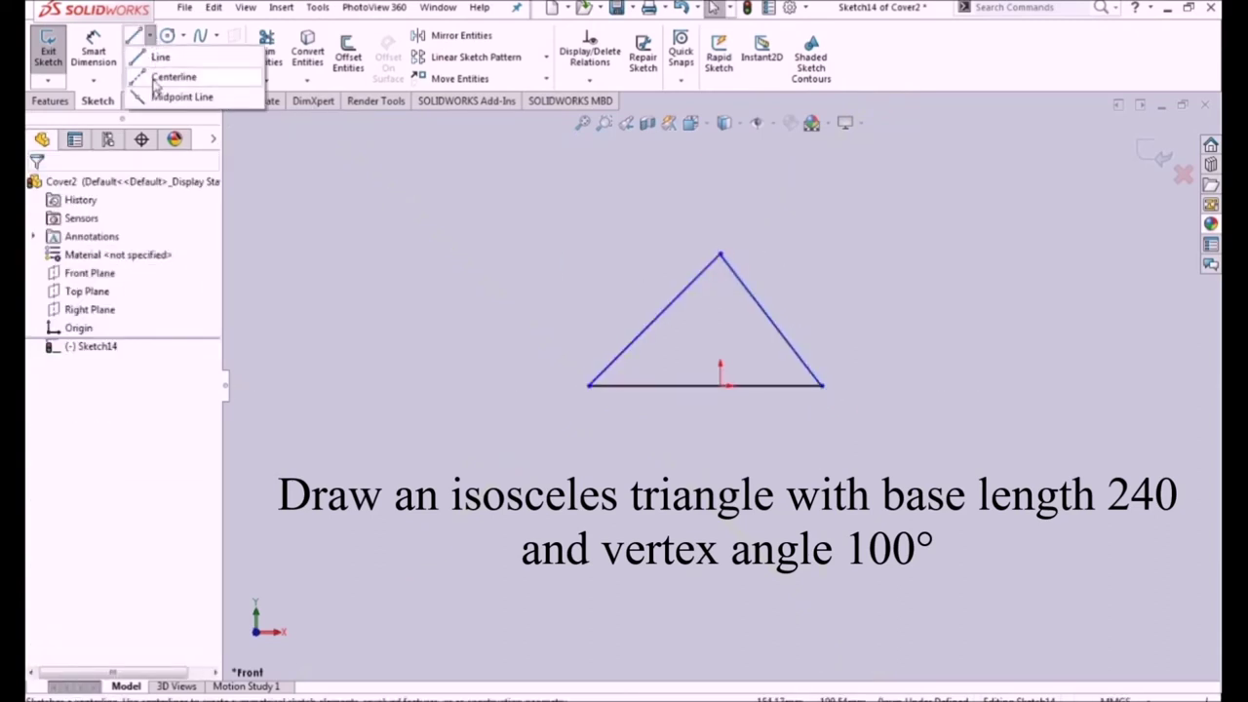
click(170, 75)
click(720, 255)
click(720, 385)
key(Escape)
click(720, 317)
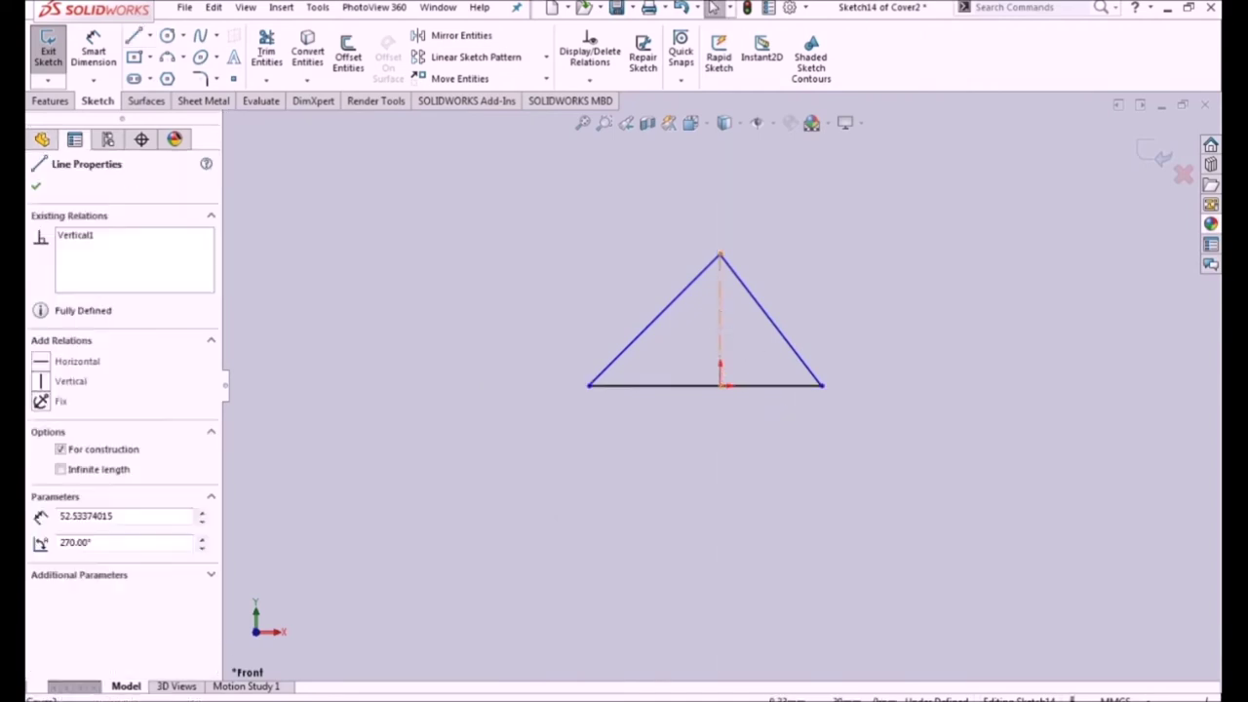
ctrl+click(776, 335)
ctrl+click(648, 337)
click(839, 257)
click(862, 516)
Step: Dimension the triangle with a 240 mm base and a 100° apex angle
click(93, 49)
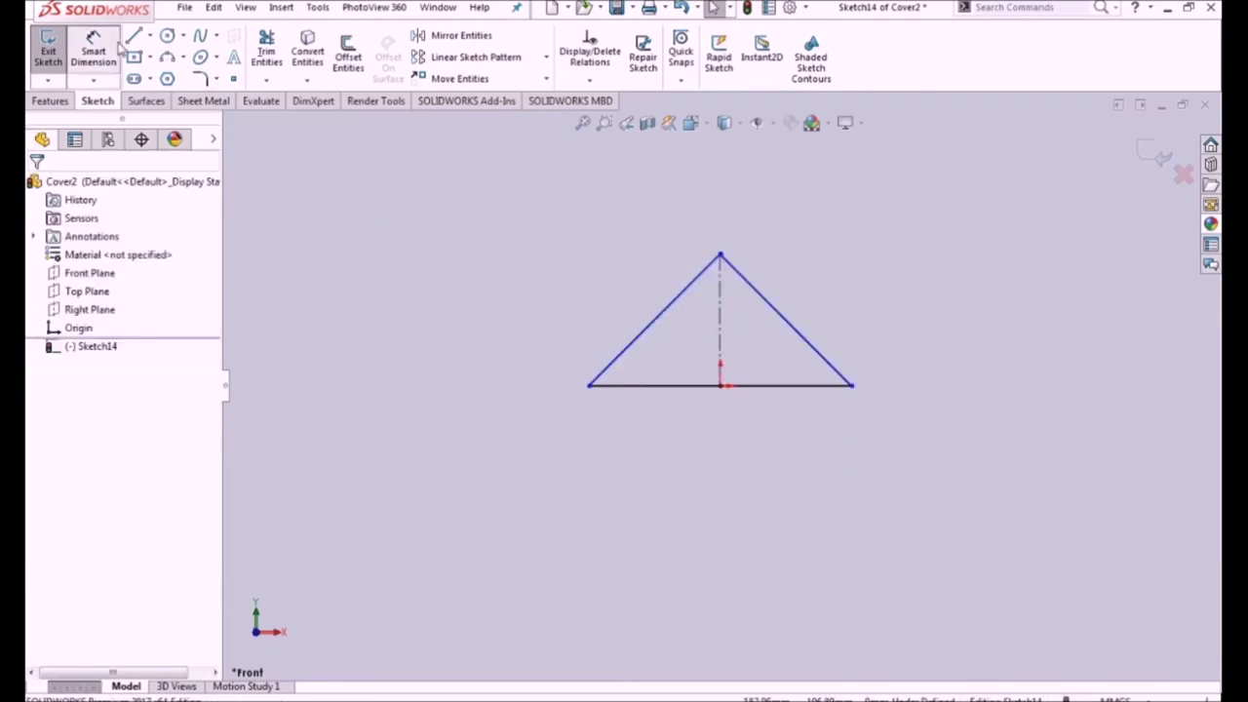
click(777, 408)
click(777, 450)
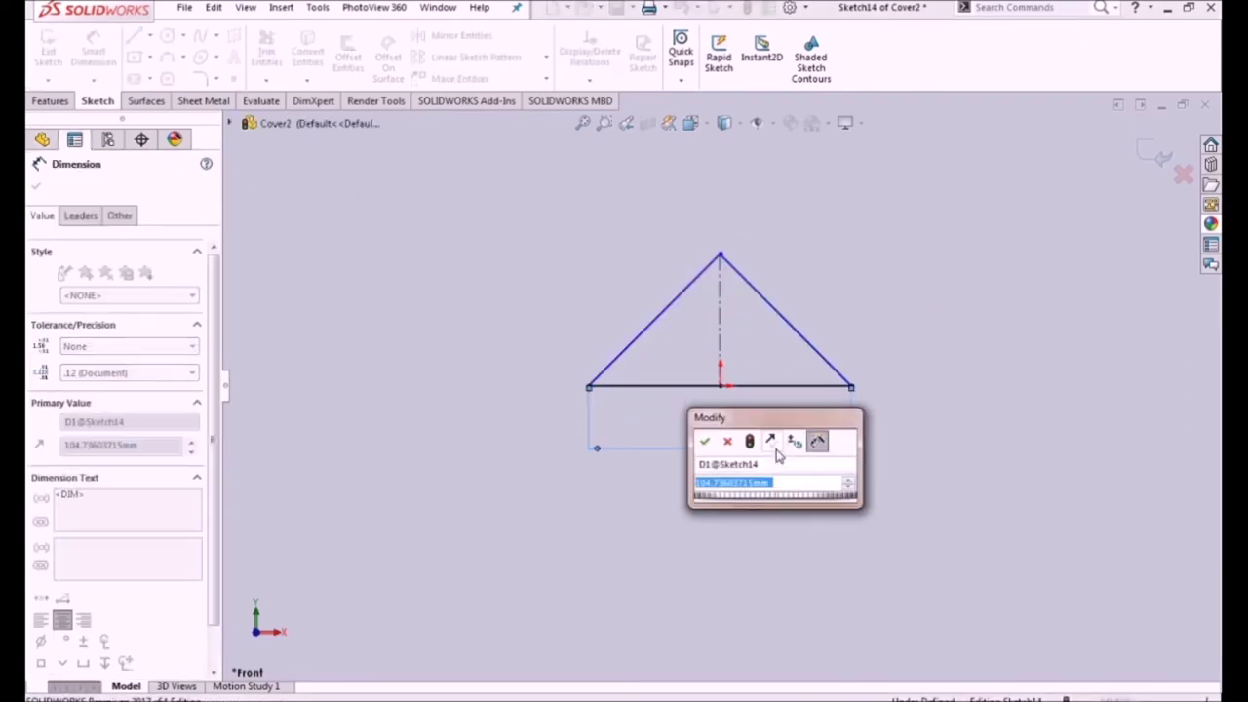
click(743, 281)
click(697, 279)
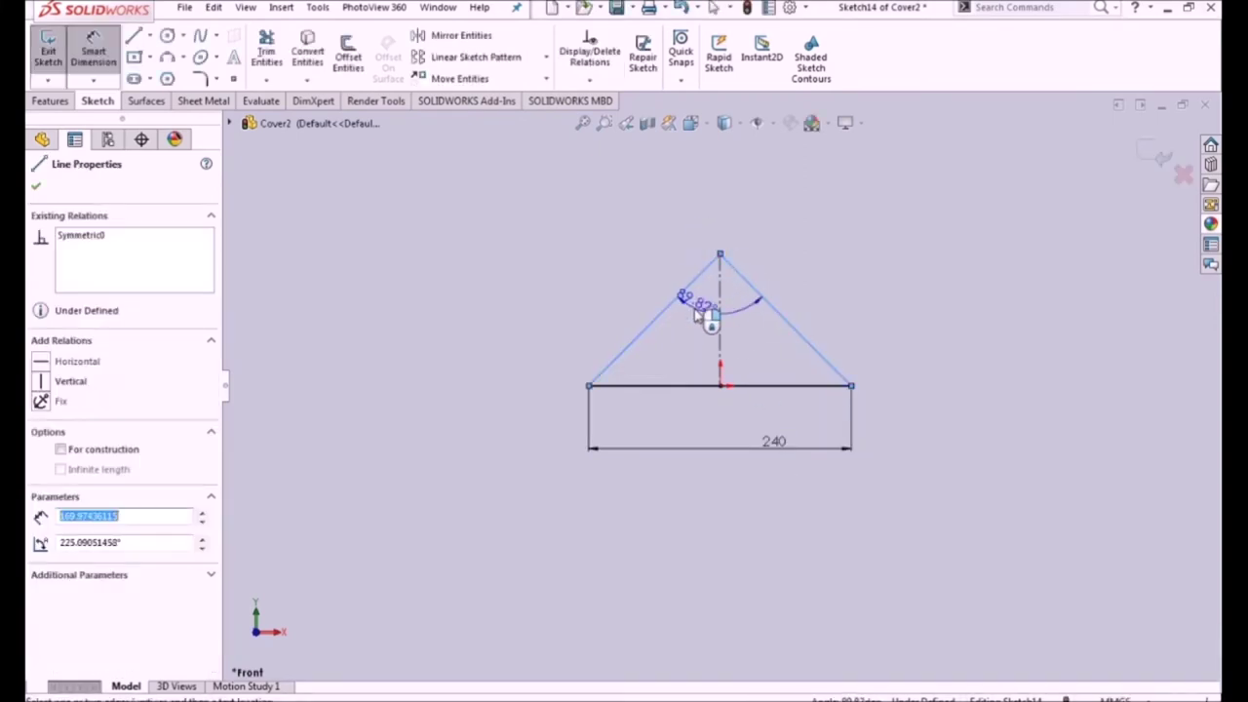
click(705, 317)
text(100)
key(Return)
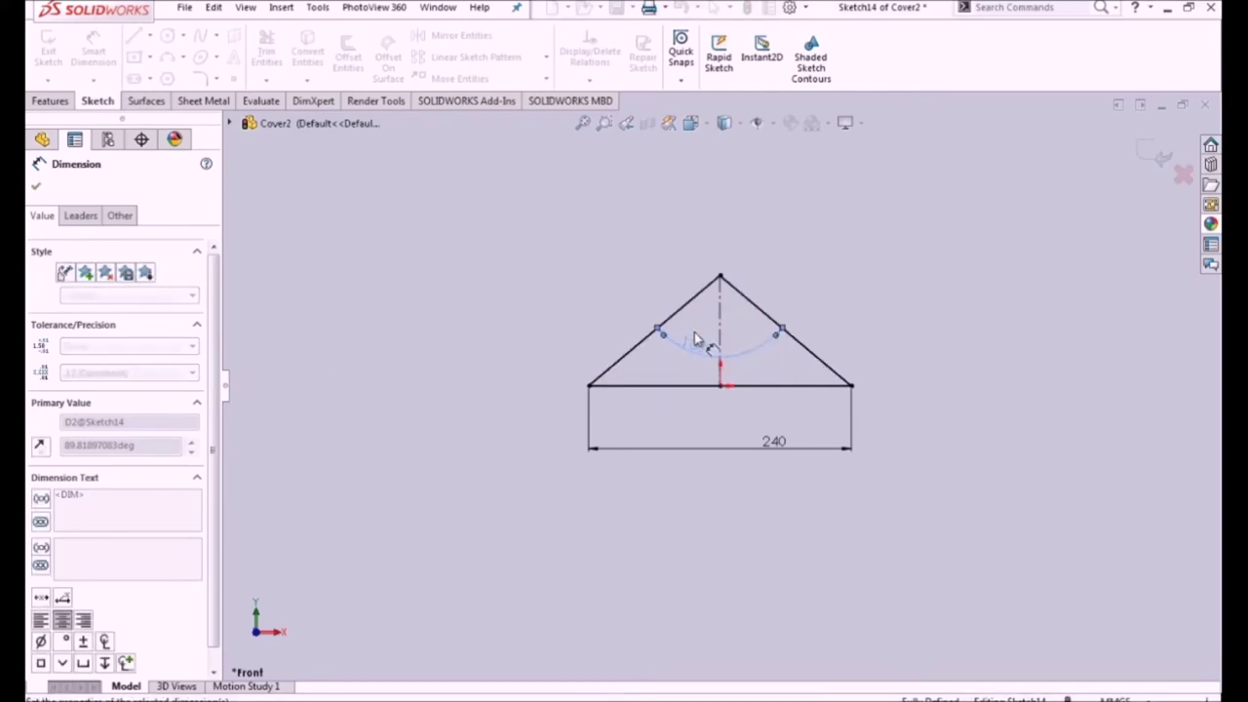
key(Escape)
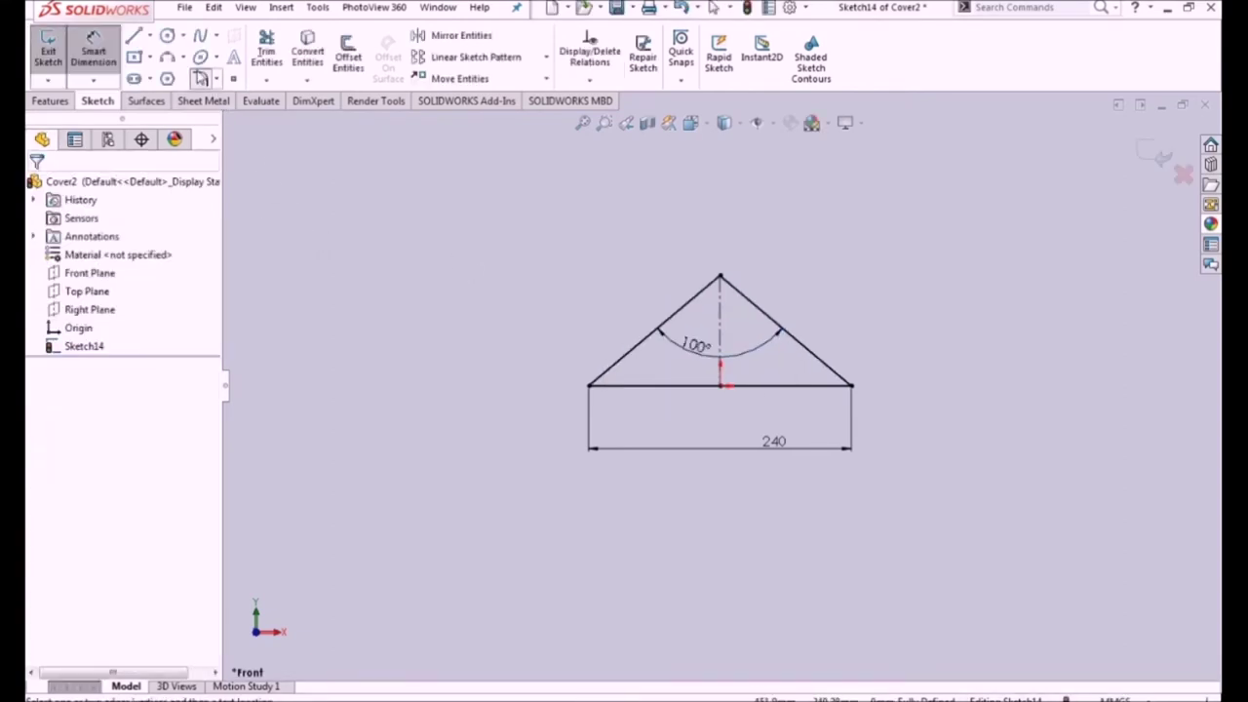
Step: Round the triangle's apex with an R50 sketch fillet and exit the sketch
click(199, 78)
click(733, 288)
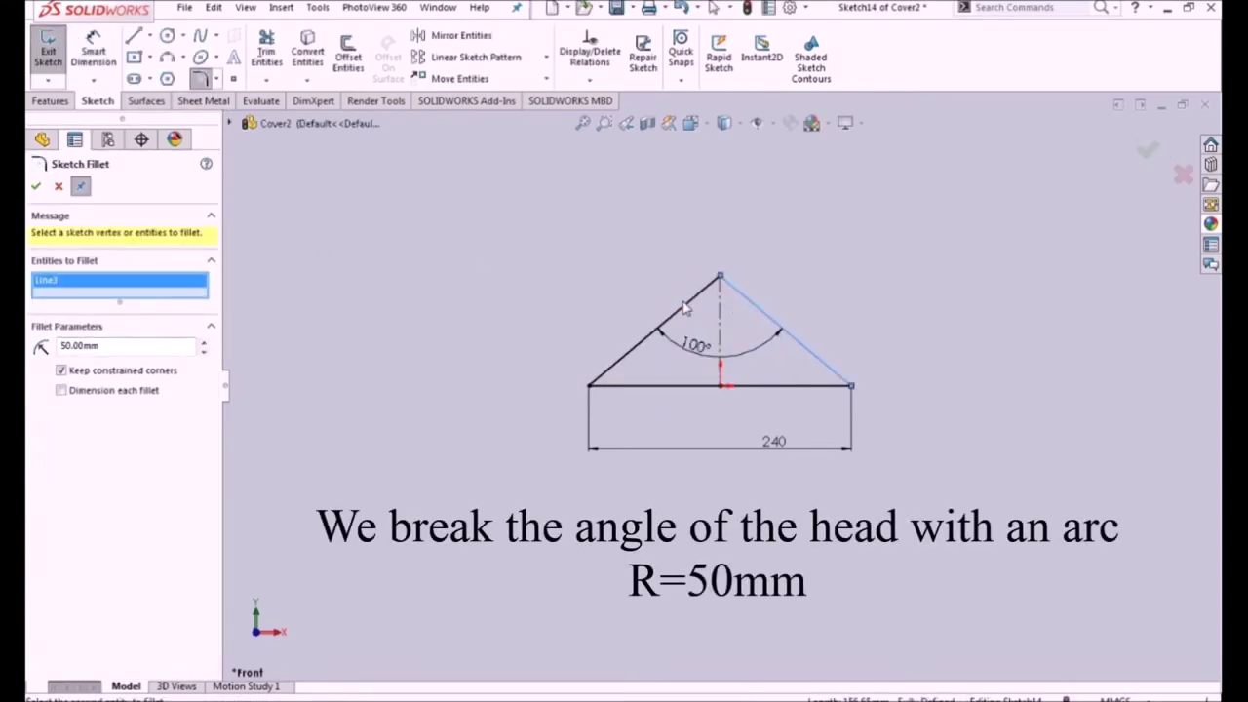
click(686, 312)
key(Return)
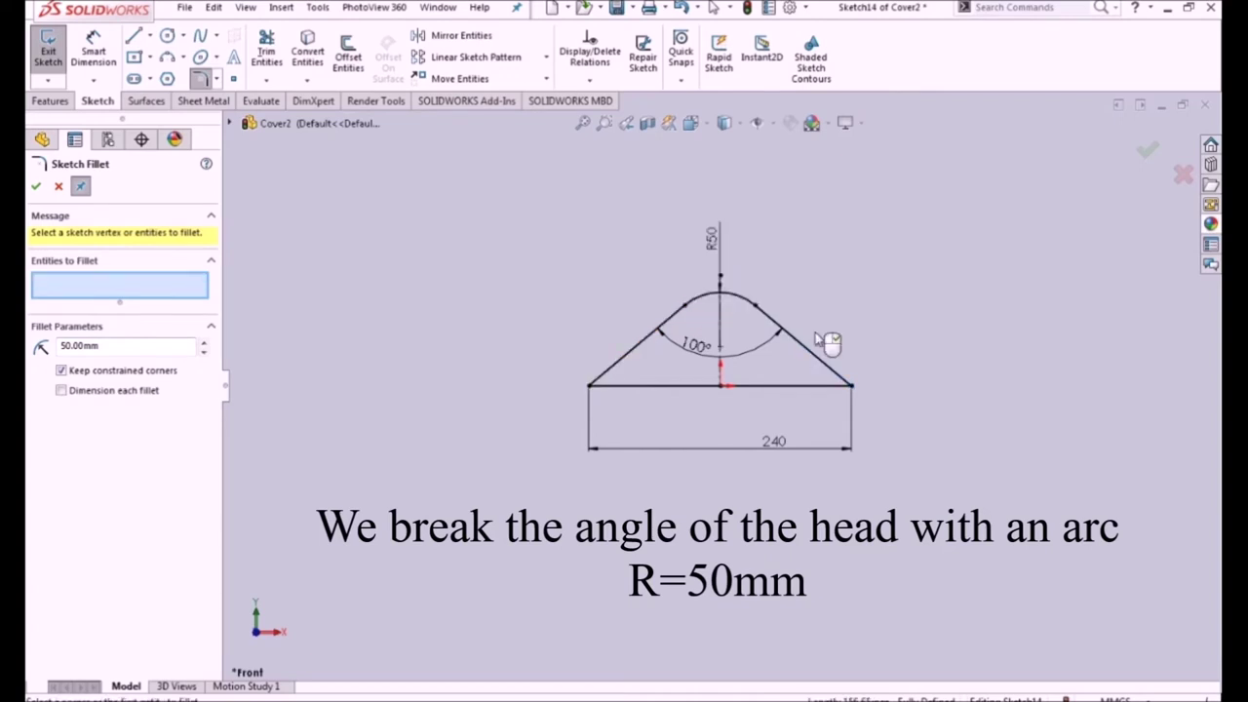
click(1148, 151)
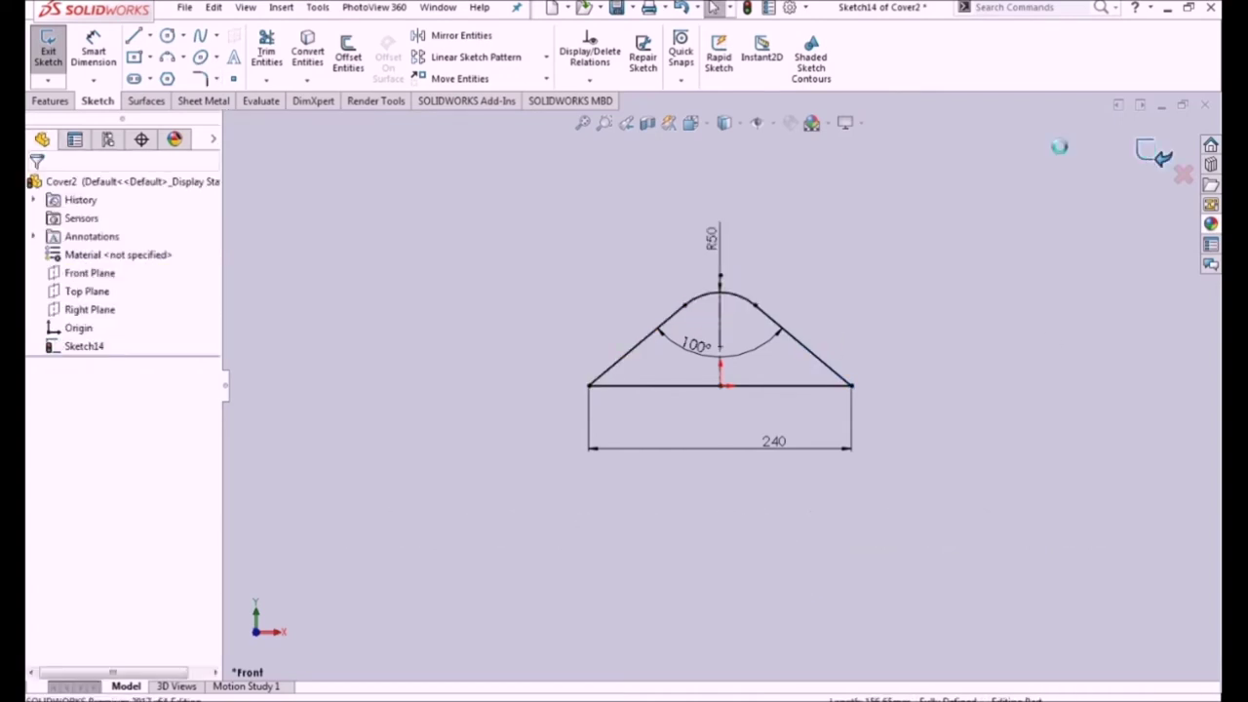
click(1162, 156)
Step: Extrude the sketch 208 mm mid-plane into Boss-Extrude7, then begin a new Front Plane sketch
click(56, 48)
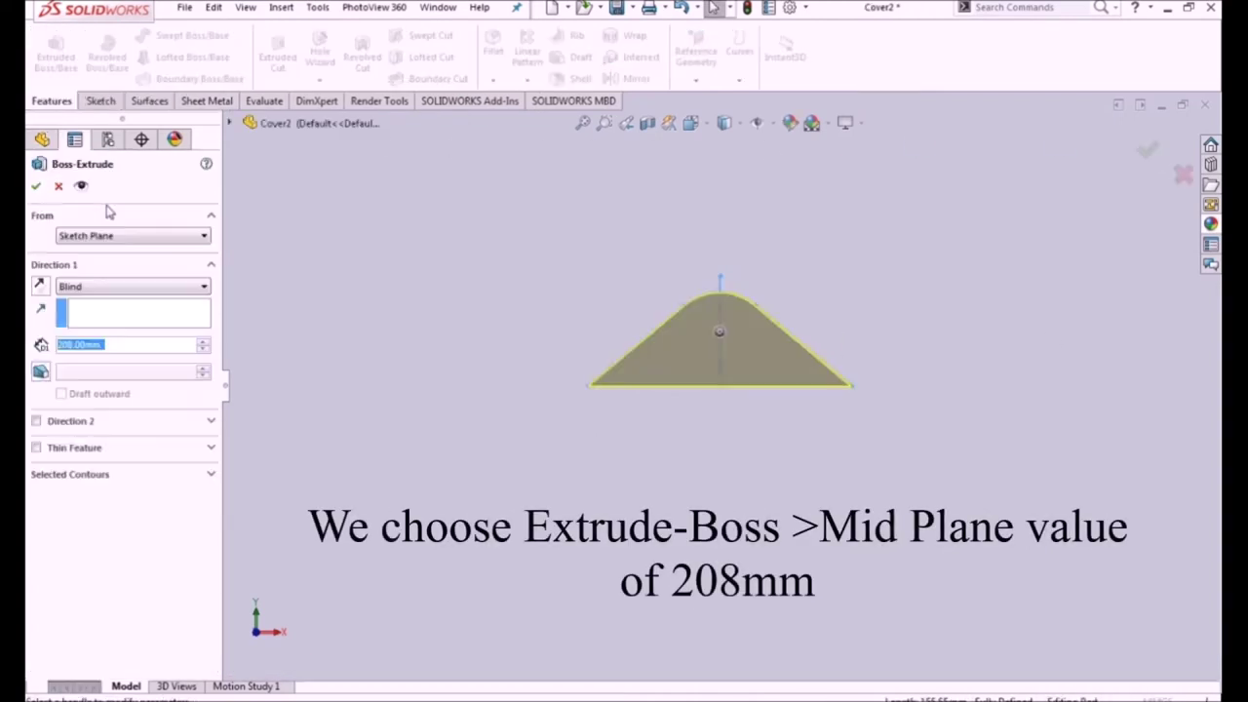
click(112, 285)
click(113, 353)
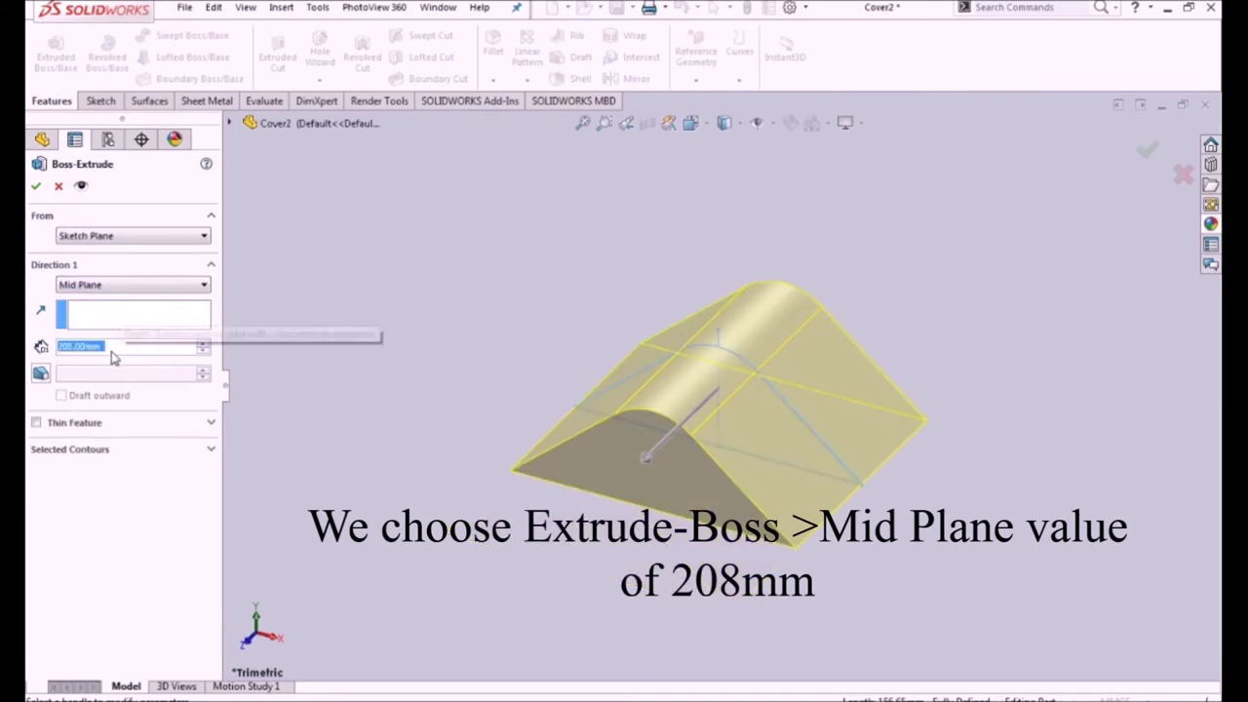
click(36, 187)
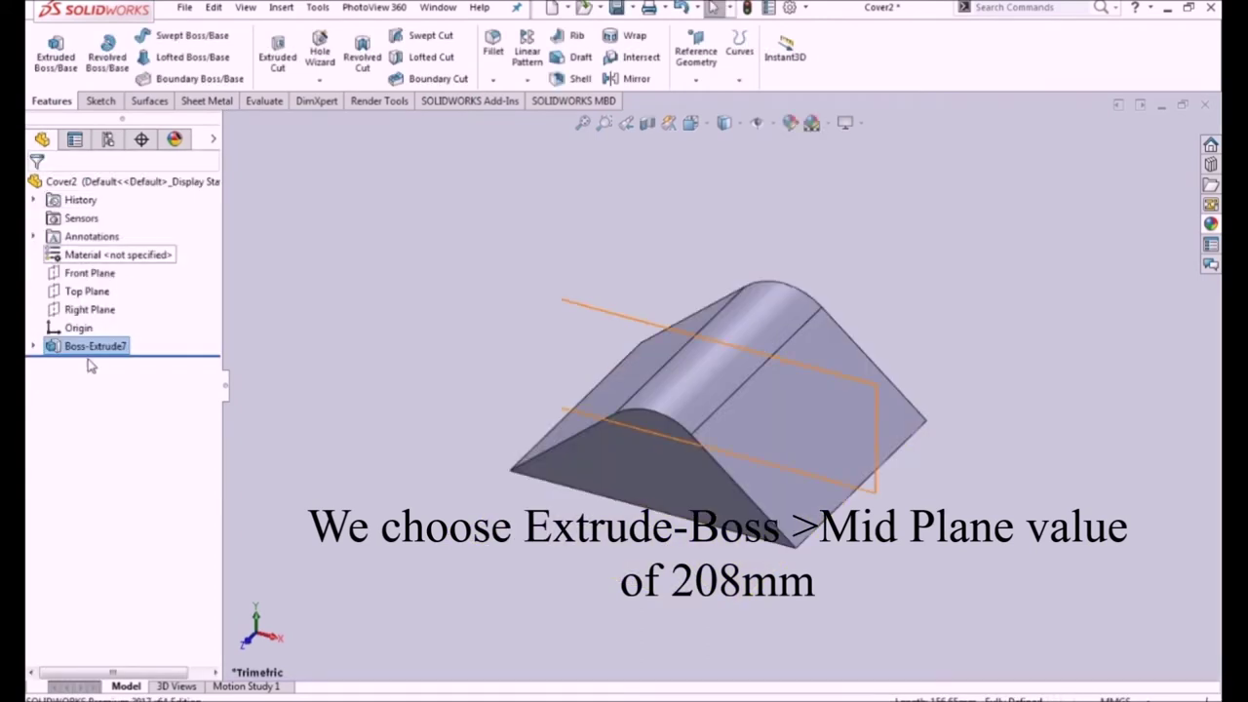
click(88, 276)
click(97, 245)
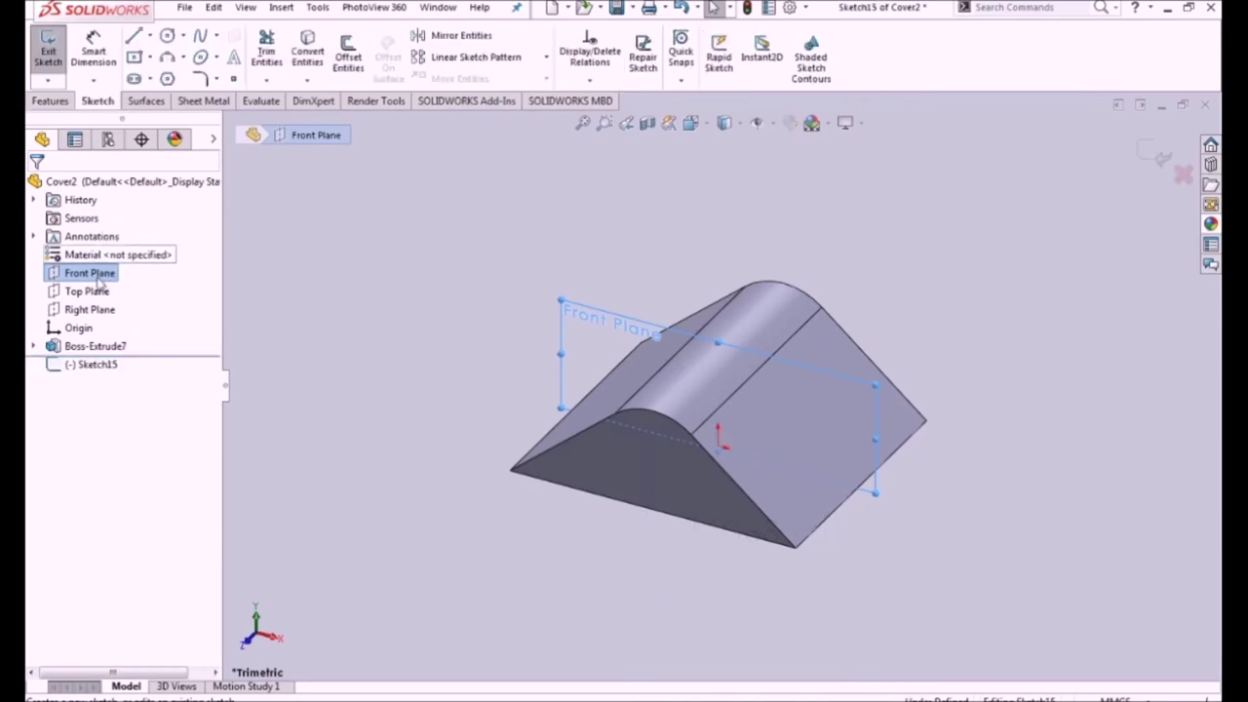
Step: In Front view, convert the top arc and both slanted block edges into the sketch
click(690, 123)
click(682, 419)
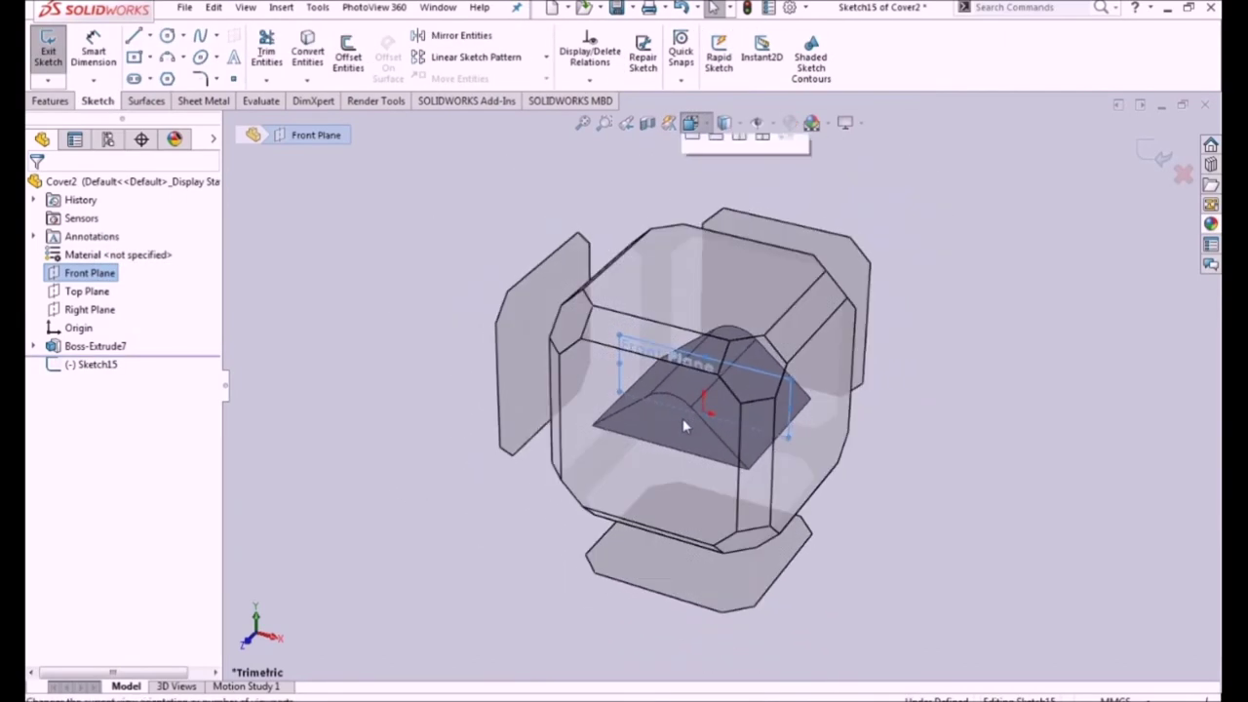
click(307, 48)
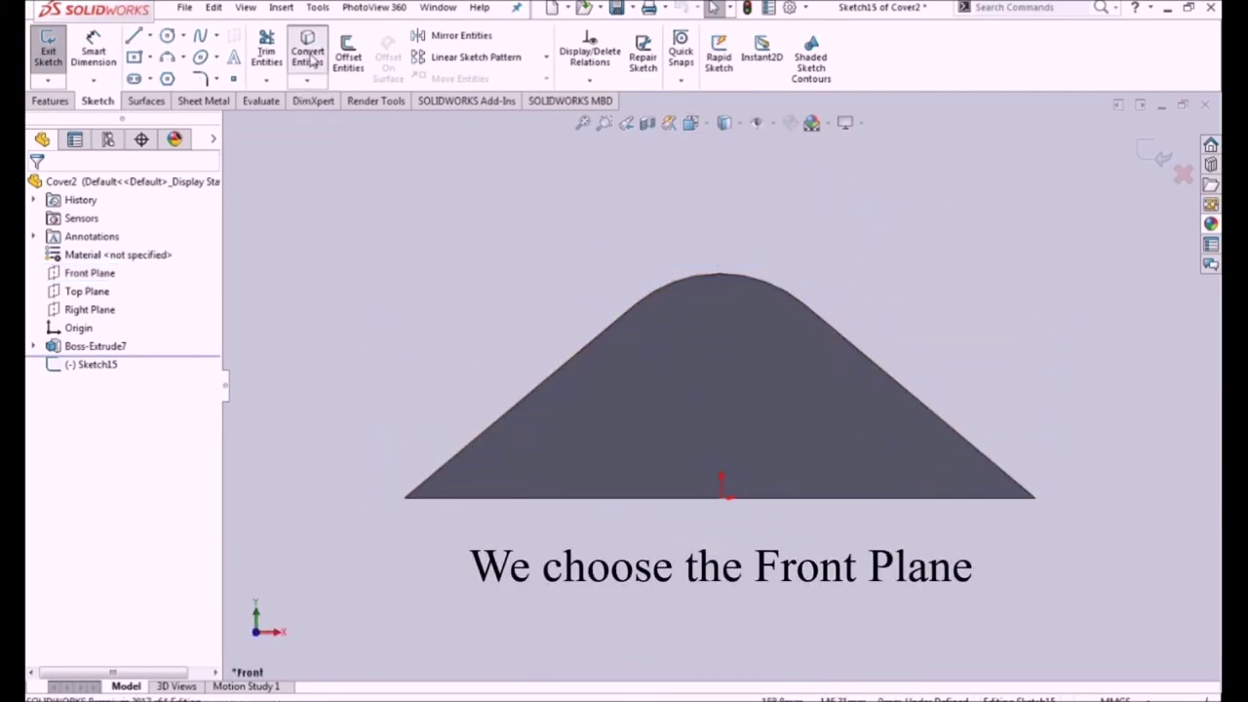
click(776, 290)
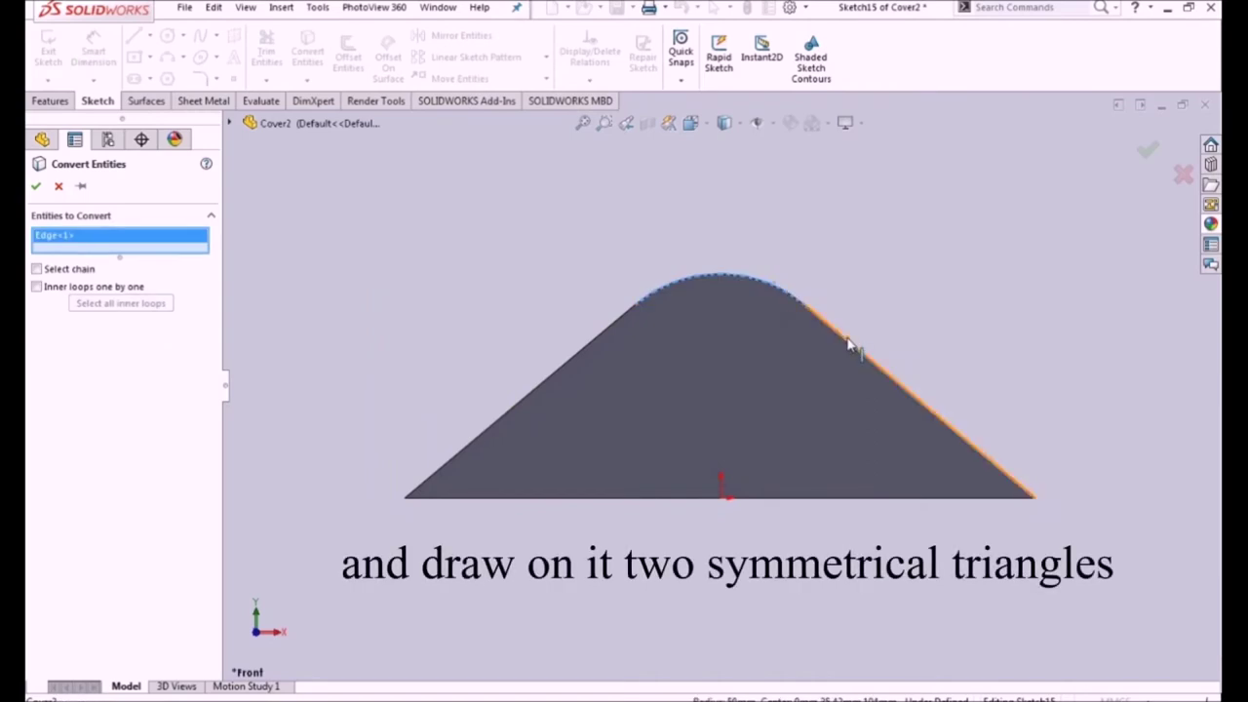
click(852, 344)
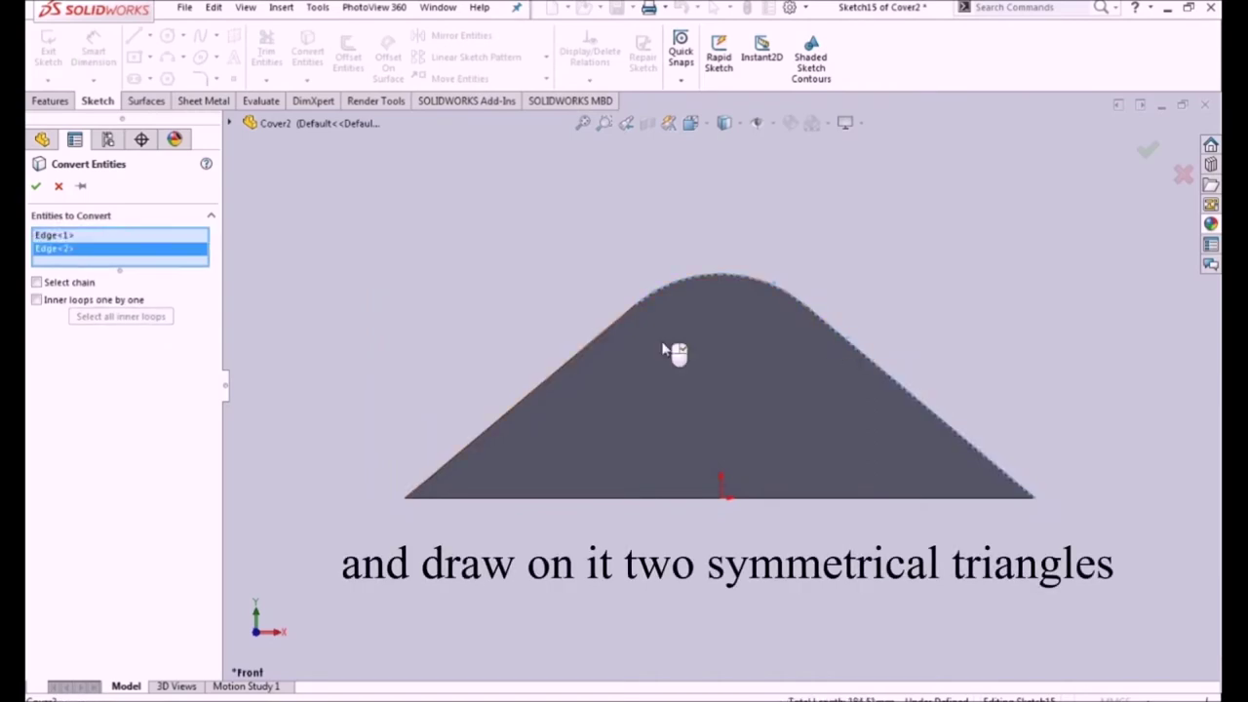
click(602, 333)
click(35, 185)
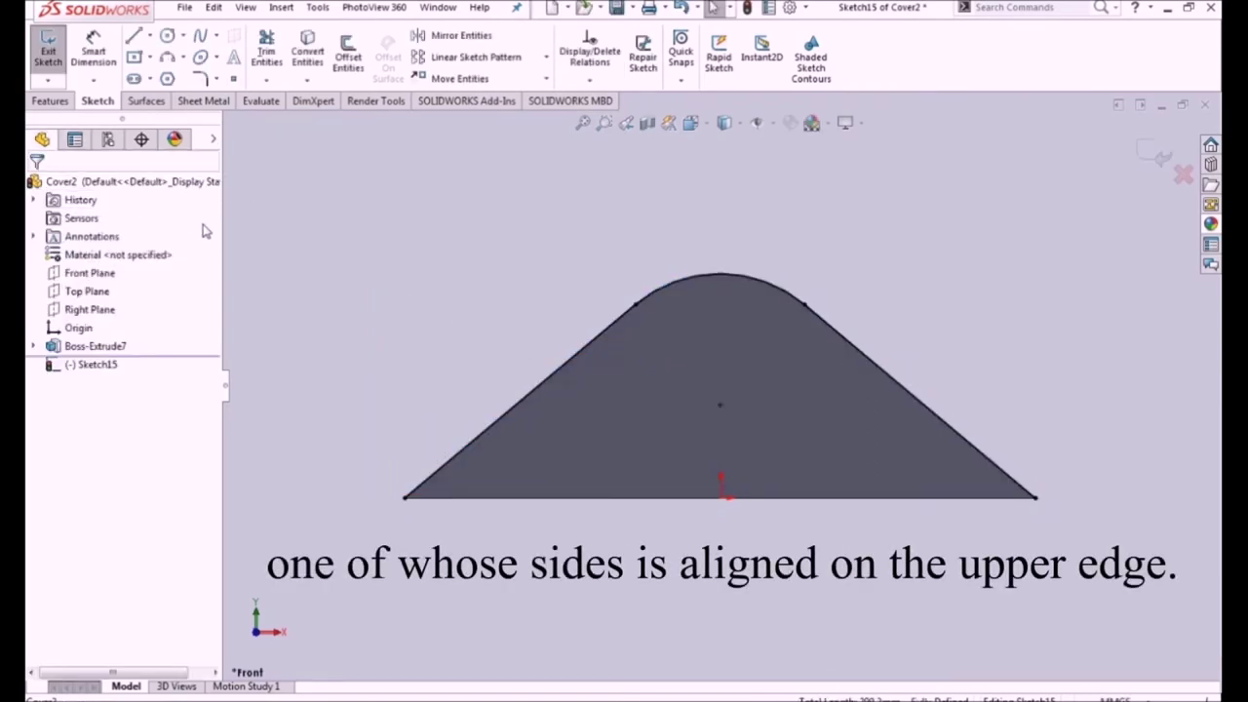
Step: Draw a vertical line down from the arc, then a slanted line to the bottom-left corner
click(134, 36)
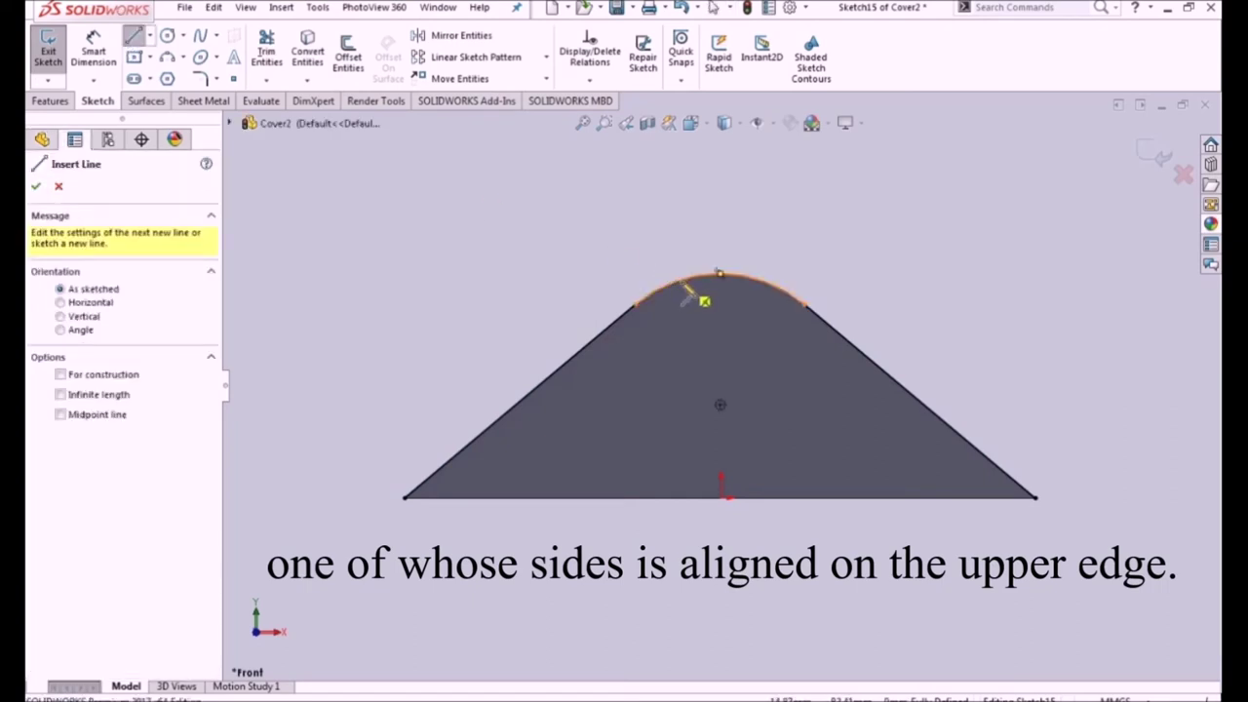
click(681, 280)
click(680, 369)
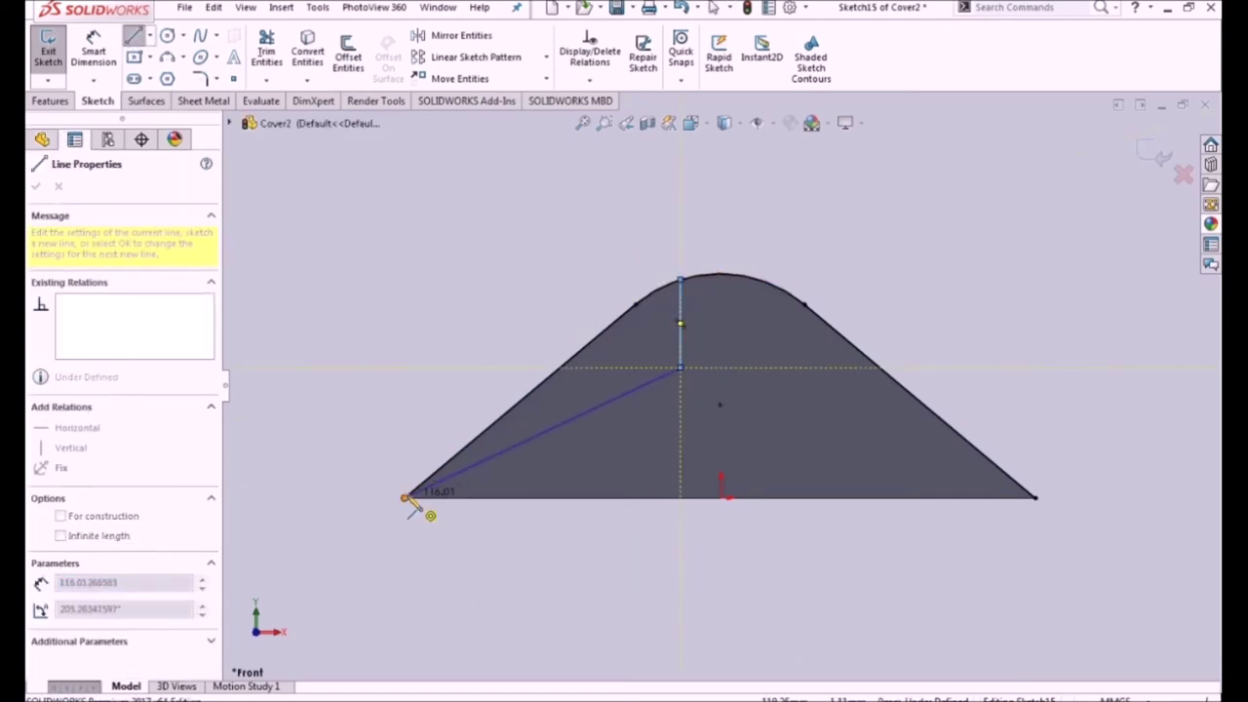
click(404, 498)
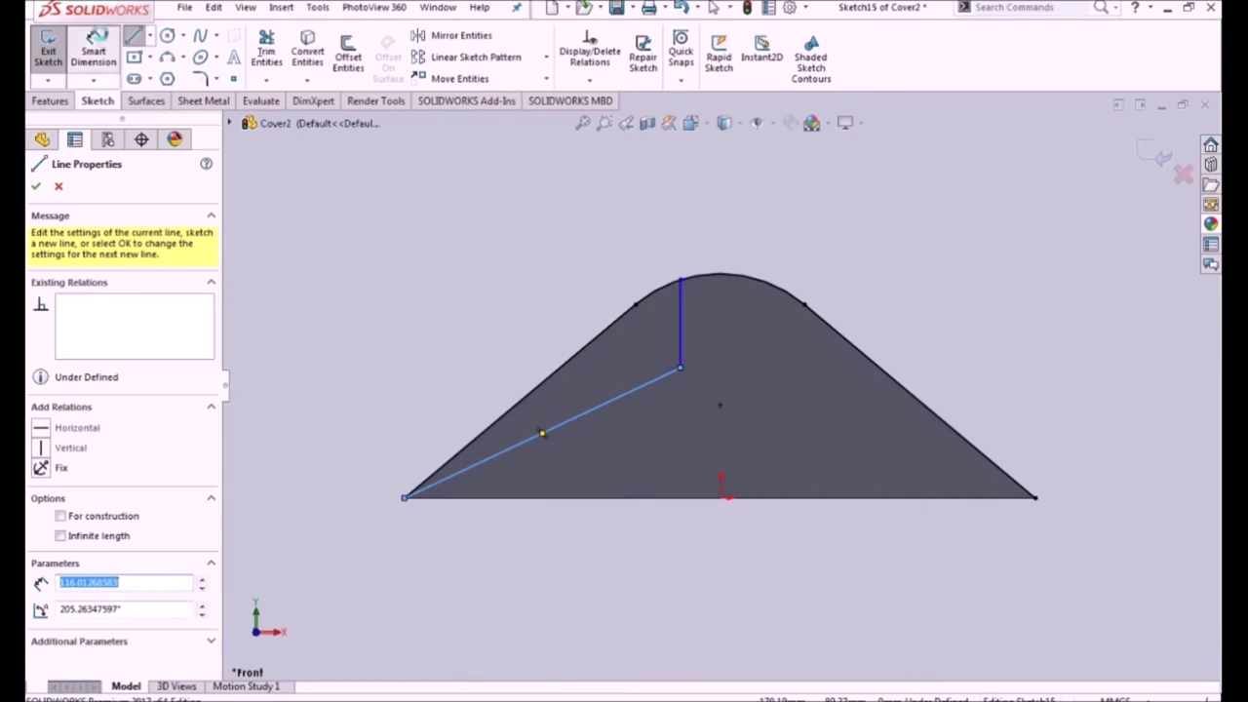
key(Escape)
Step: Add a vertical centerline from the origin up to the arc top
click(151, 35)
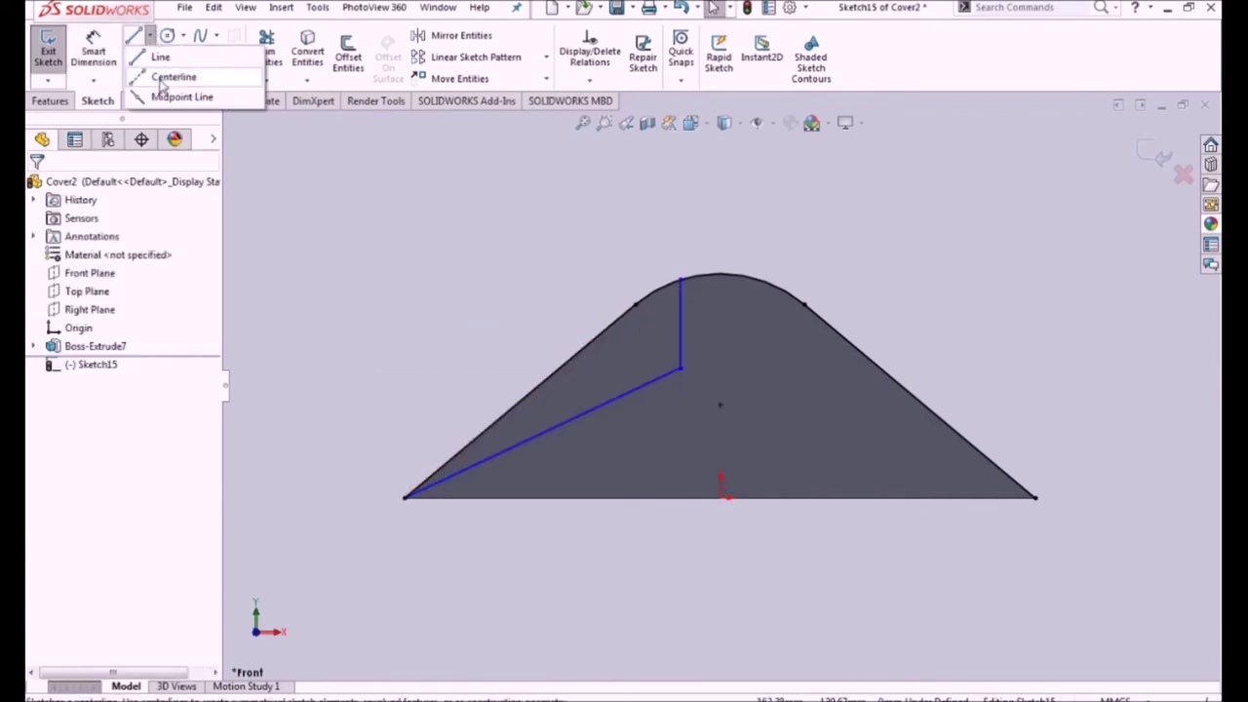
click(168, 76)
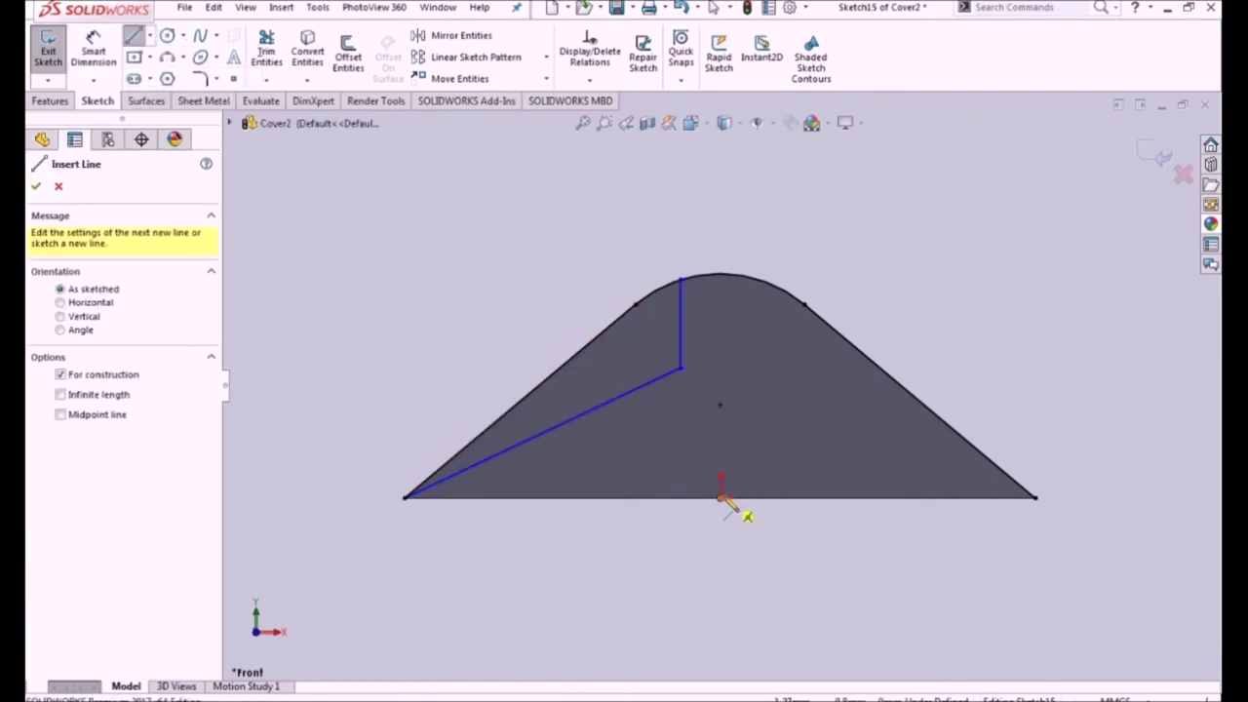
click(721, 498)
click(720, 277)
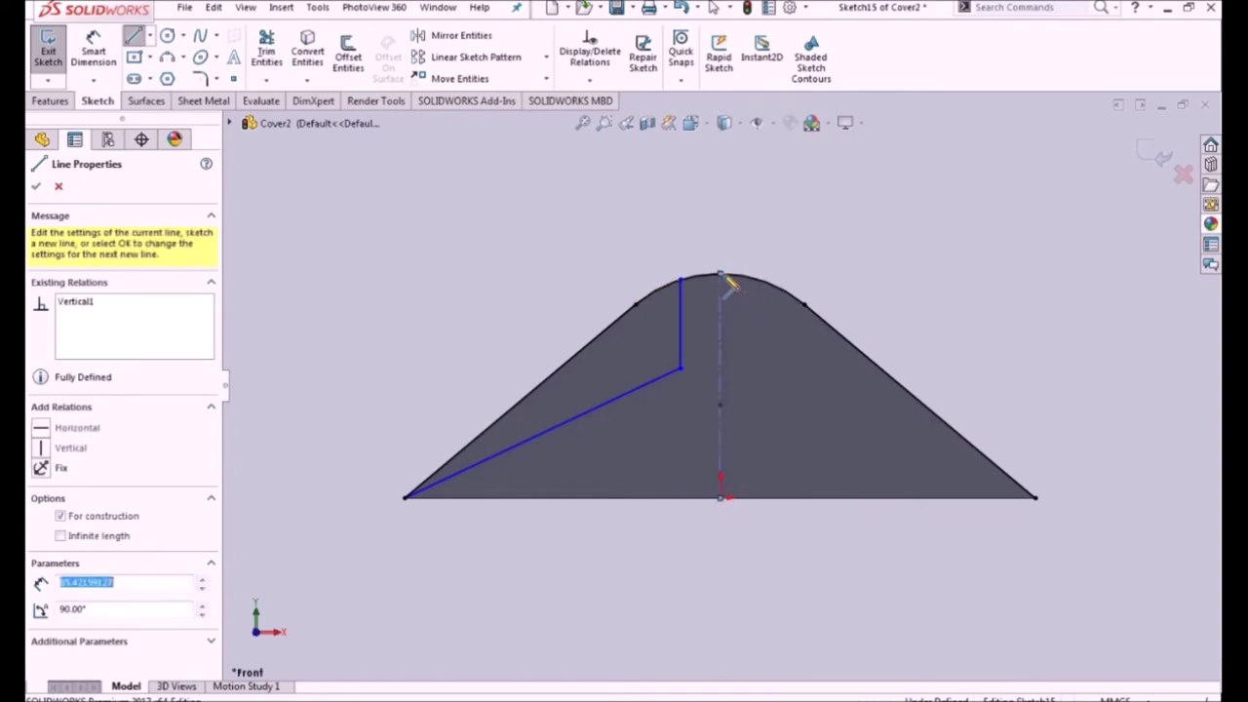
key(Escape)
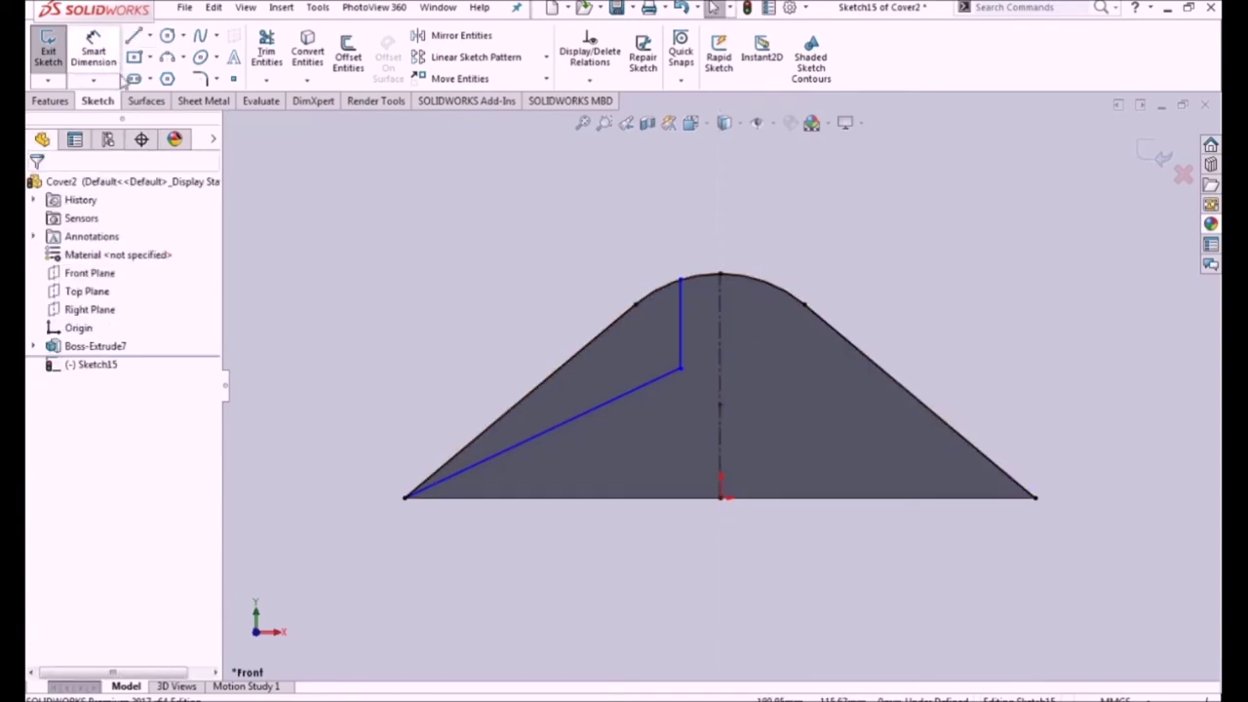
click(413, 36)
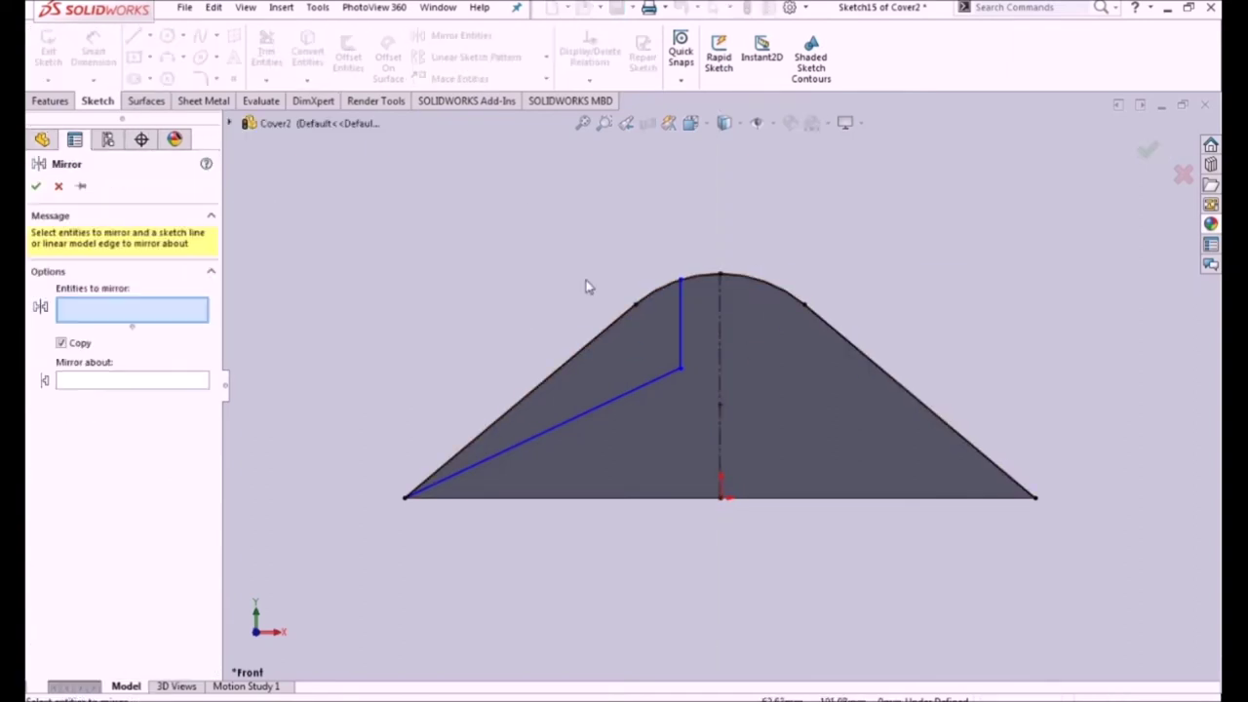
Step: Mirror the vertical and slanted lines across the centreline
click(680, 354)
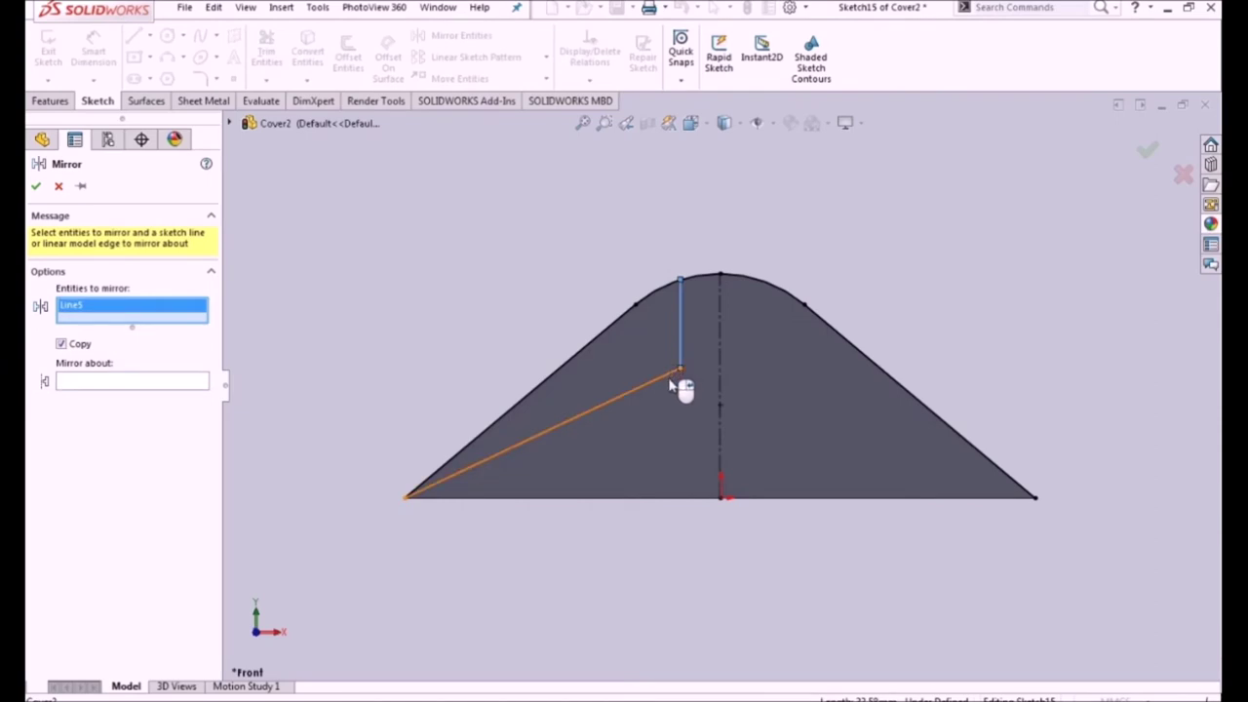
click(608, 402)
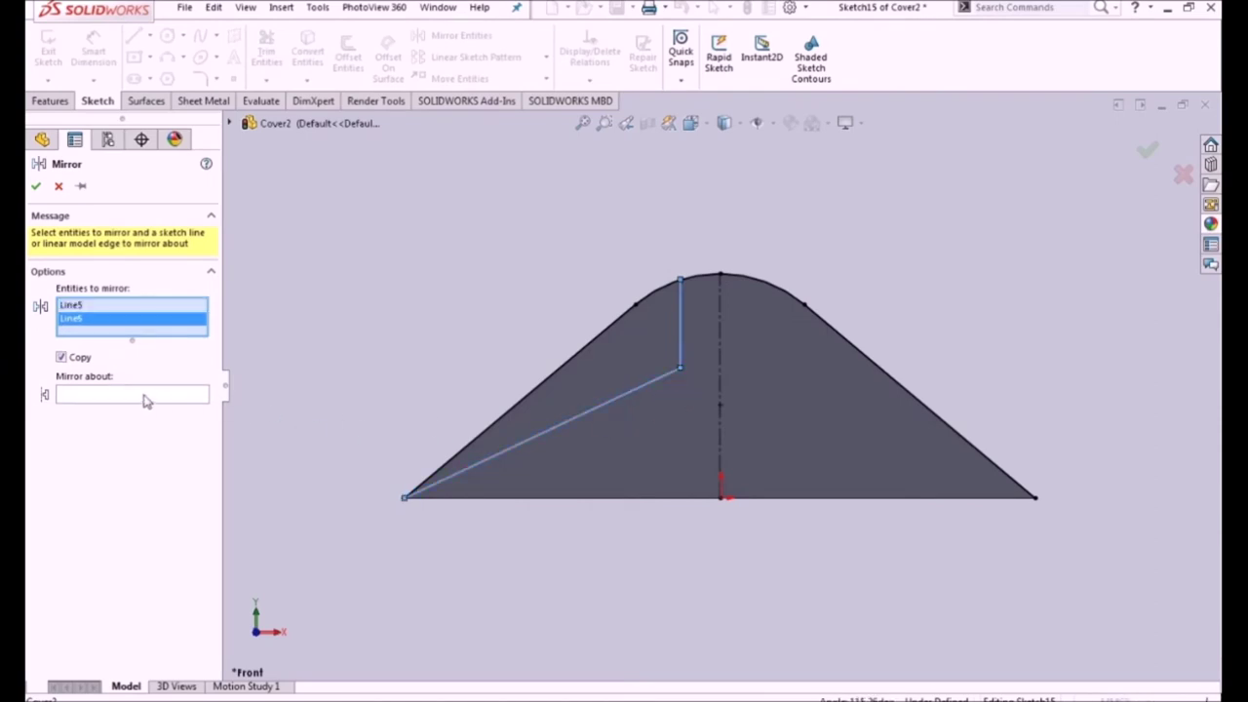
click(719, 435)
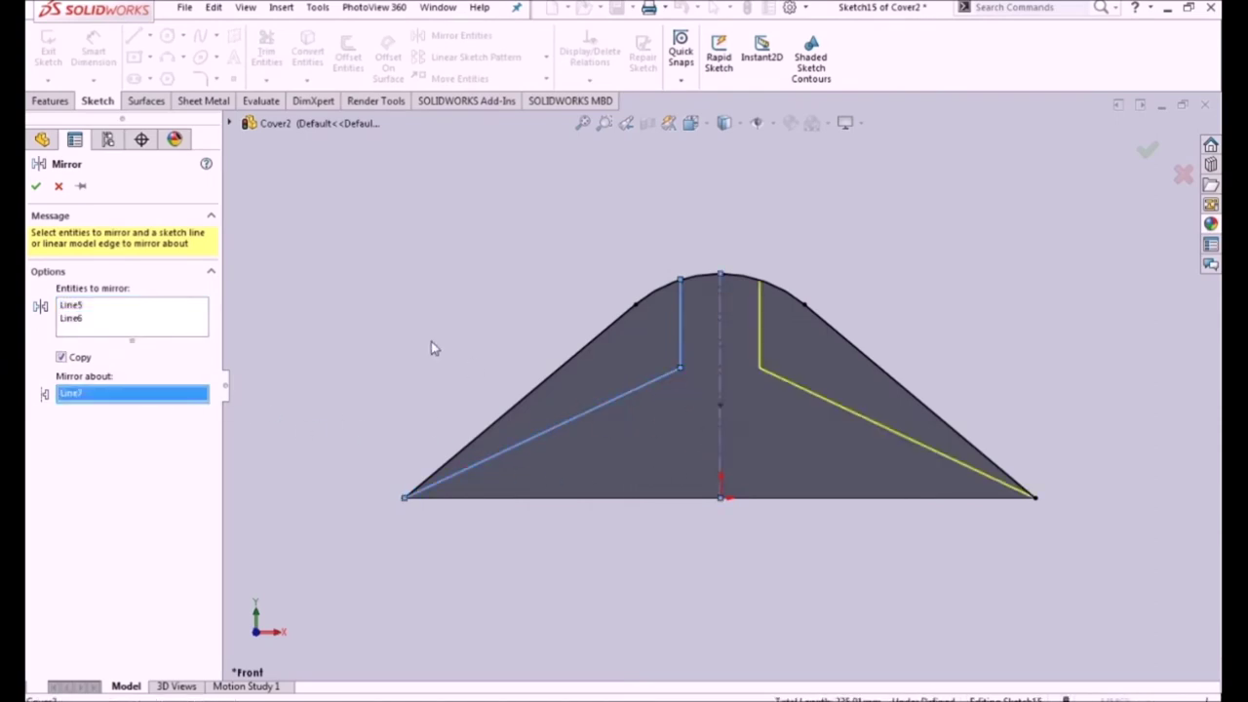
click(37, 187)
Step: Trim away the peak arc segment between the two vertical lines
click(277, 59)
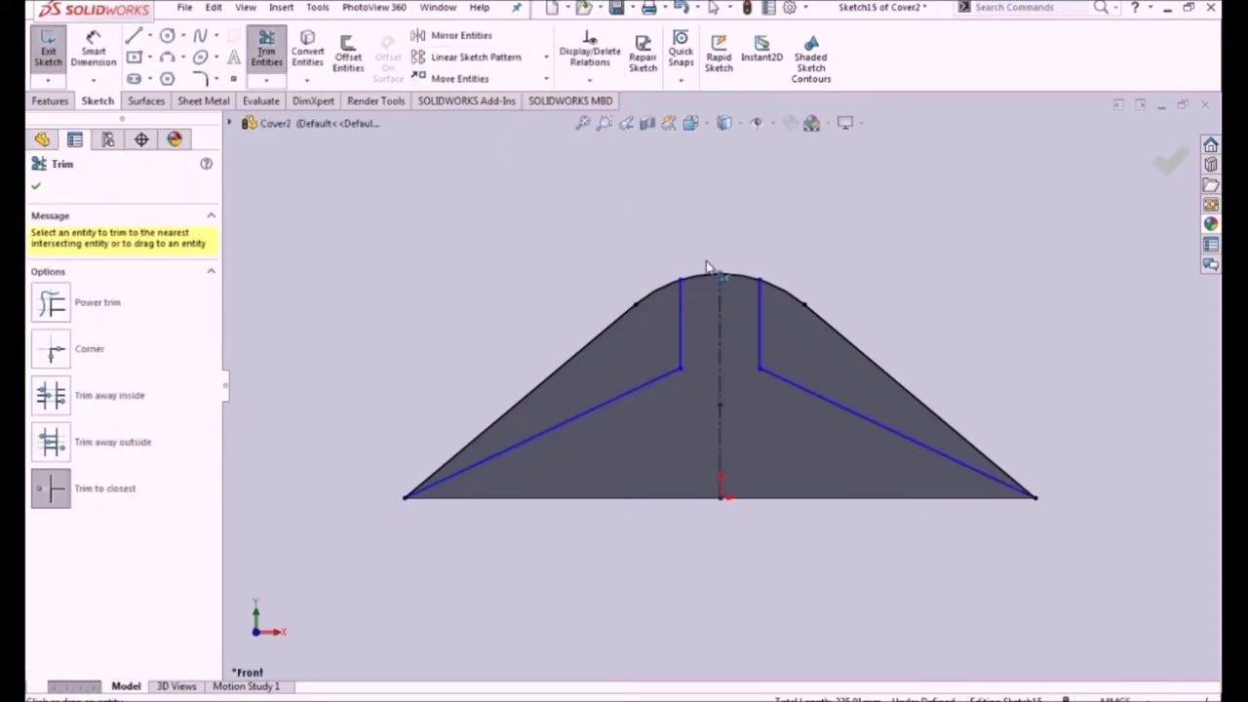
click(709, 281)
click(666, 373)
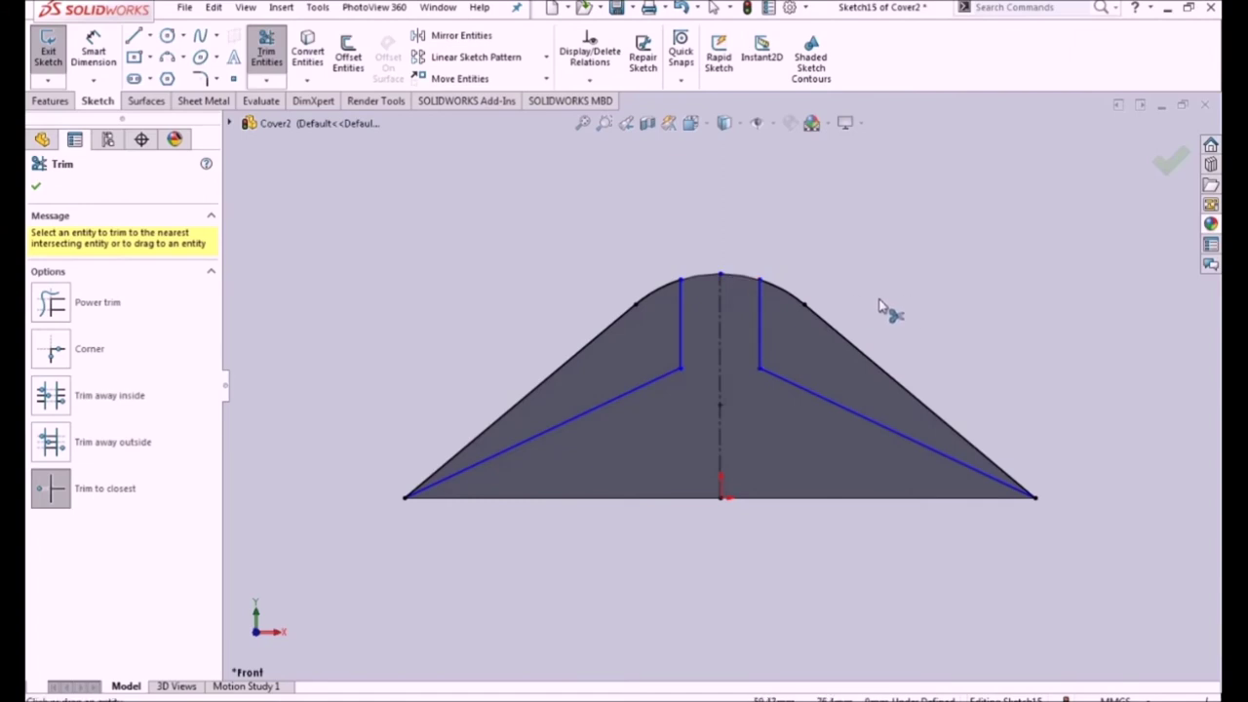
key(Escape)
Step: Dimension the right vertical line to 25 mm and the vertical-line spacing to 20, then exit the sketch
click(93, 54)
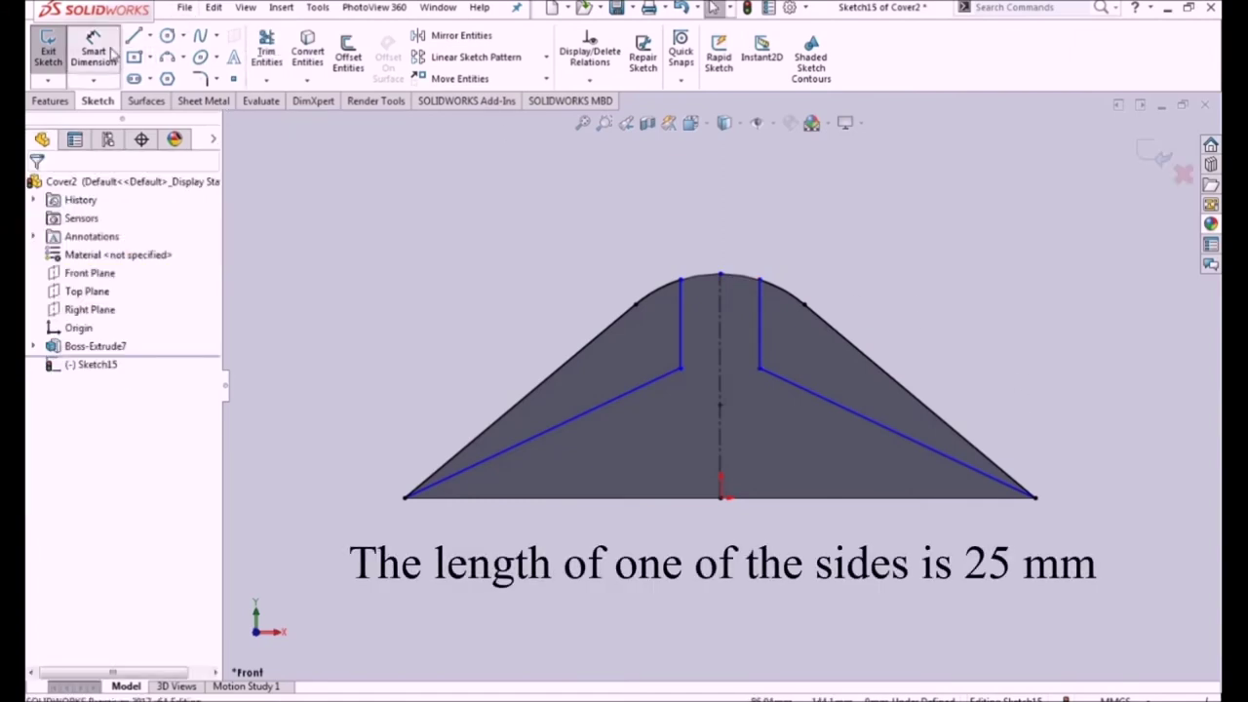
click(759, 322)
click(868, 322)
text(25)
key(Return)
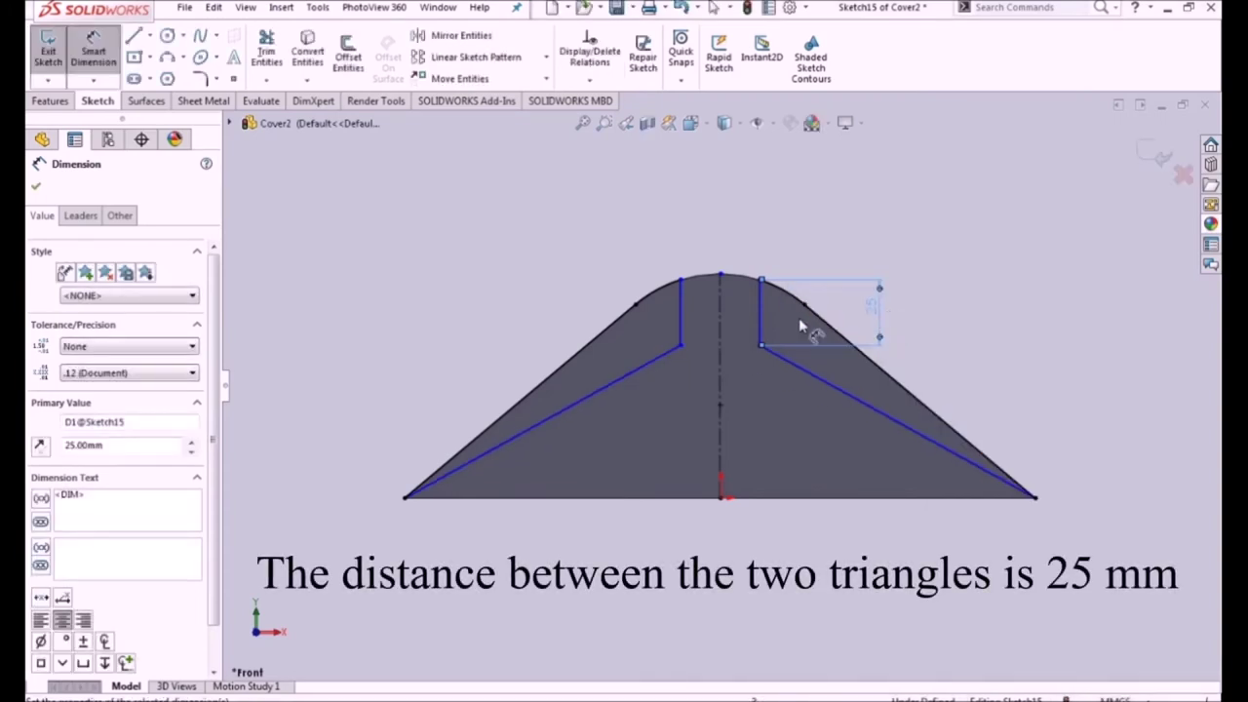
click(679, 305)
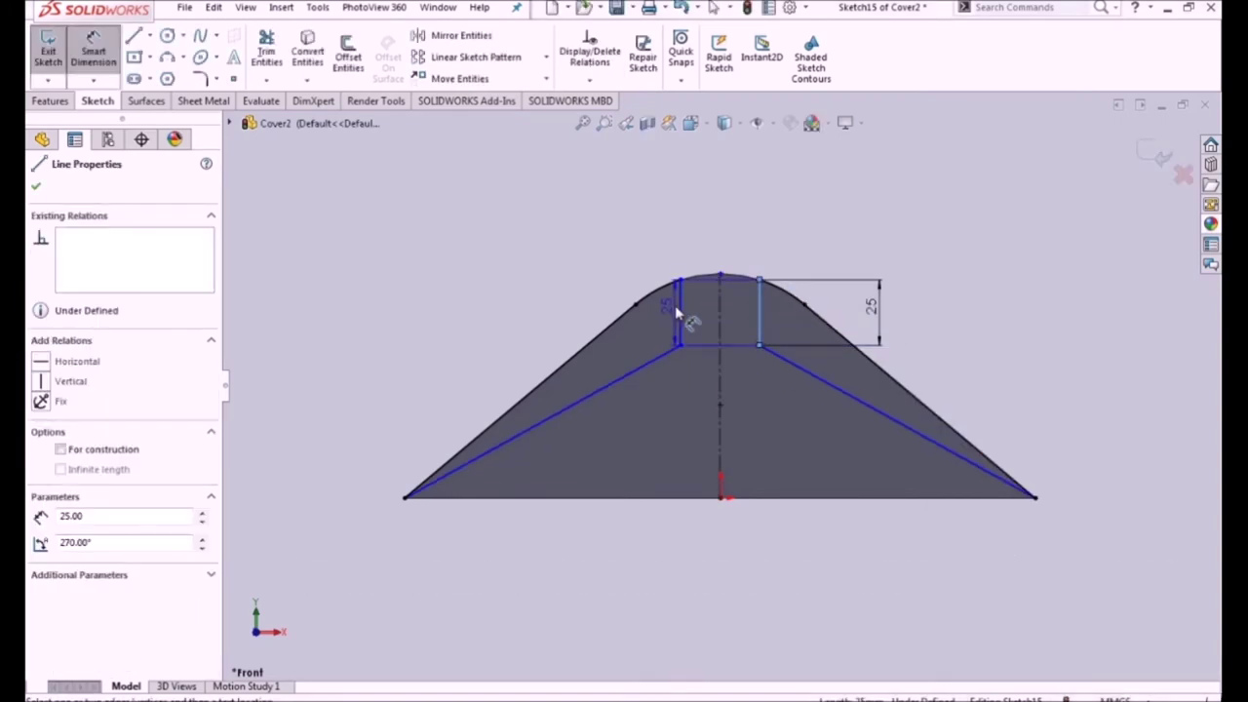
click(759, 303)
click(752, 216)
text(20)
key(Return)
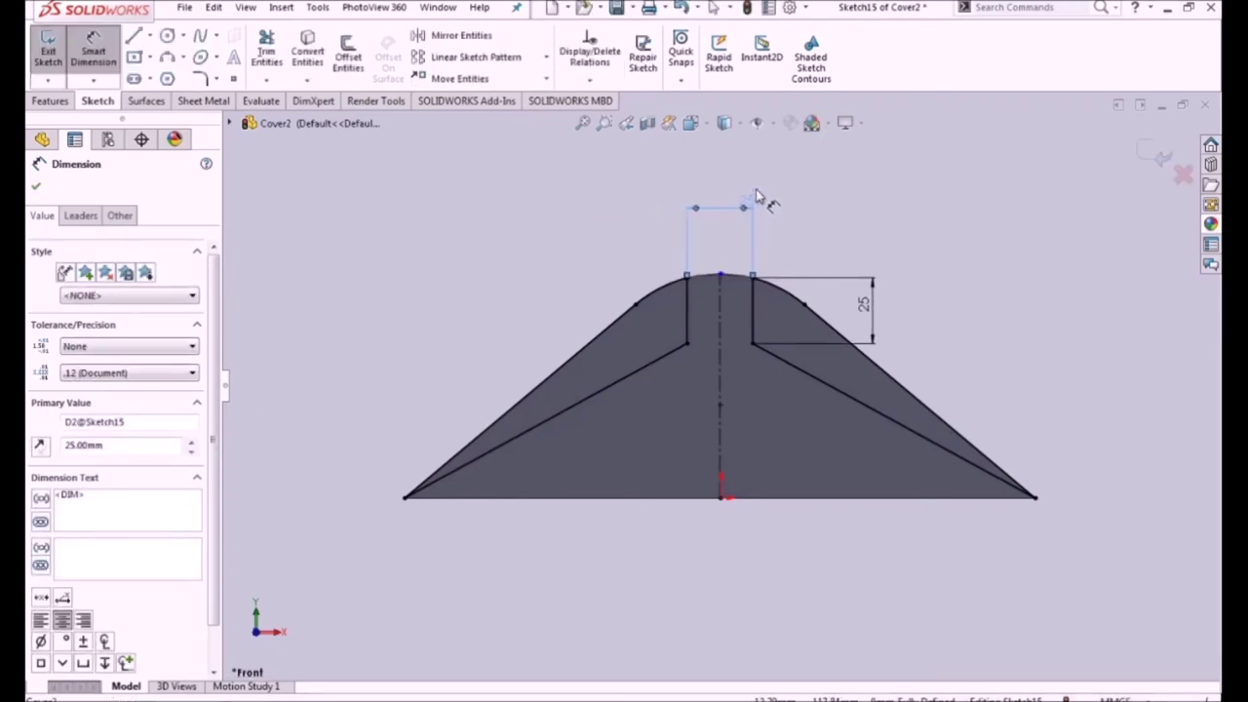
click(1158, 156)
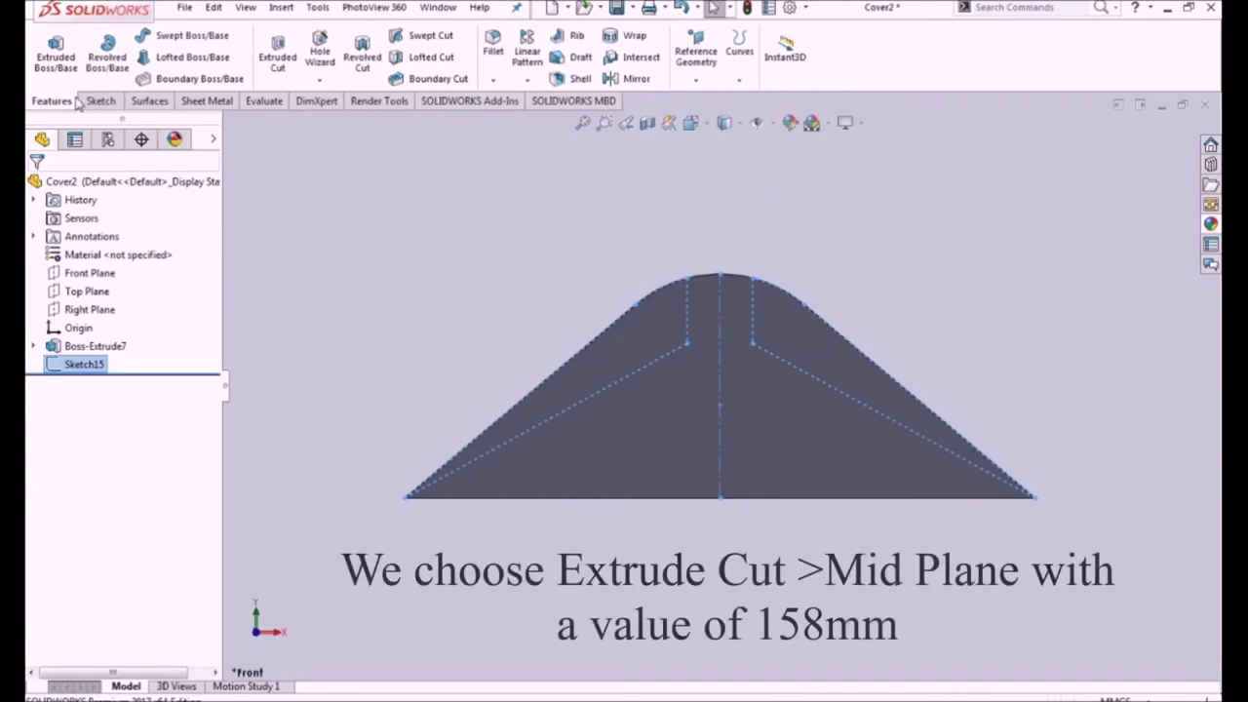
Step: Cut the two triangular pockets with a Mid Plane extruded cut, depth entered as 150, and save Cover2
click(278, 60)
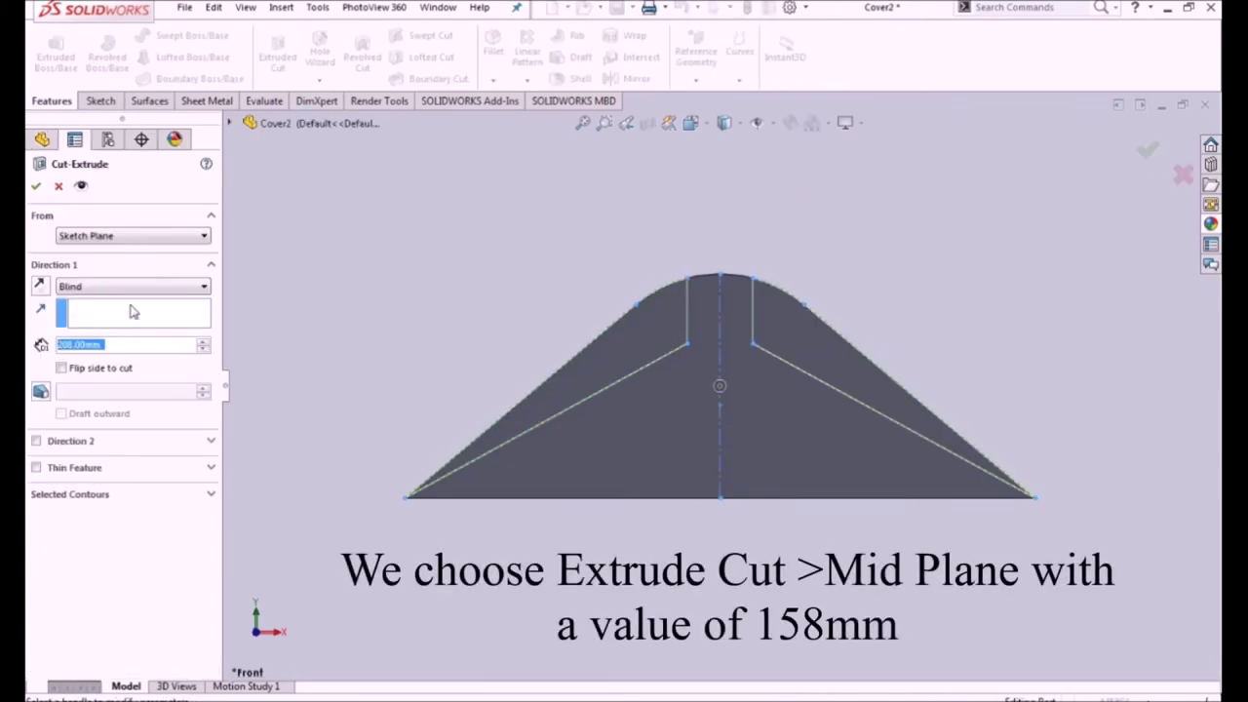
click(132, 287)
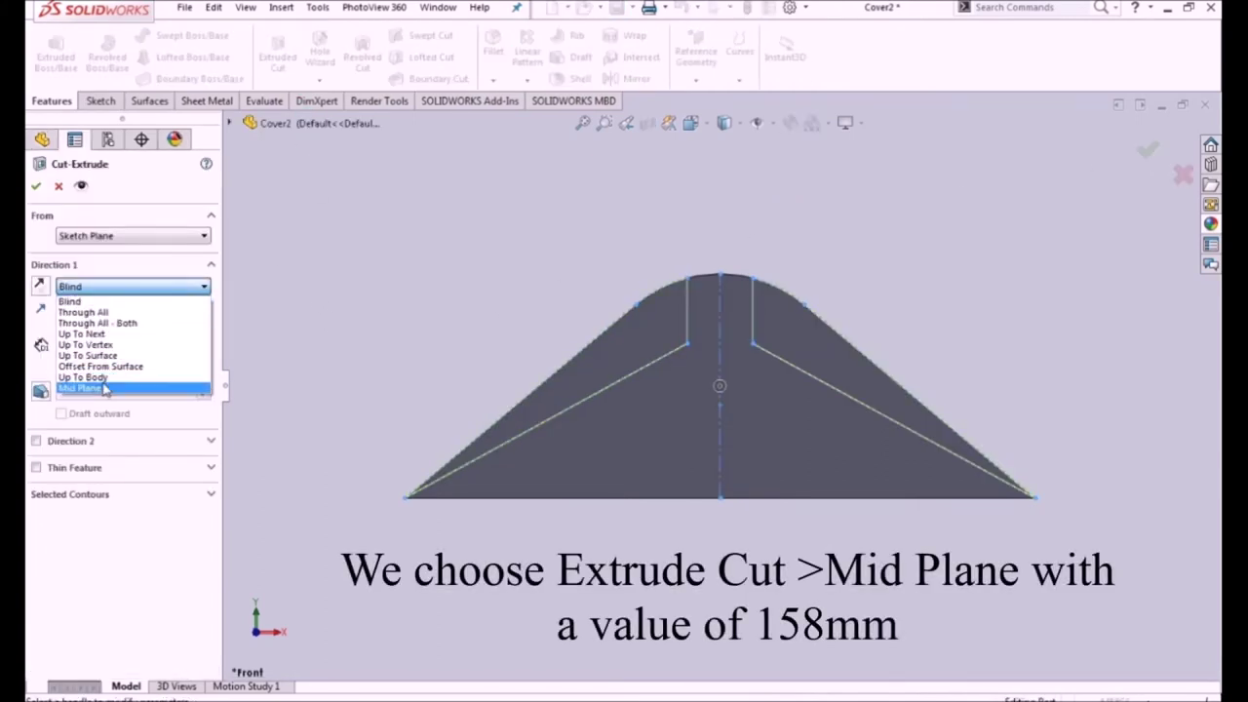
click(103, 388)
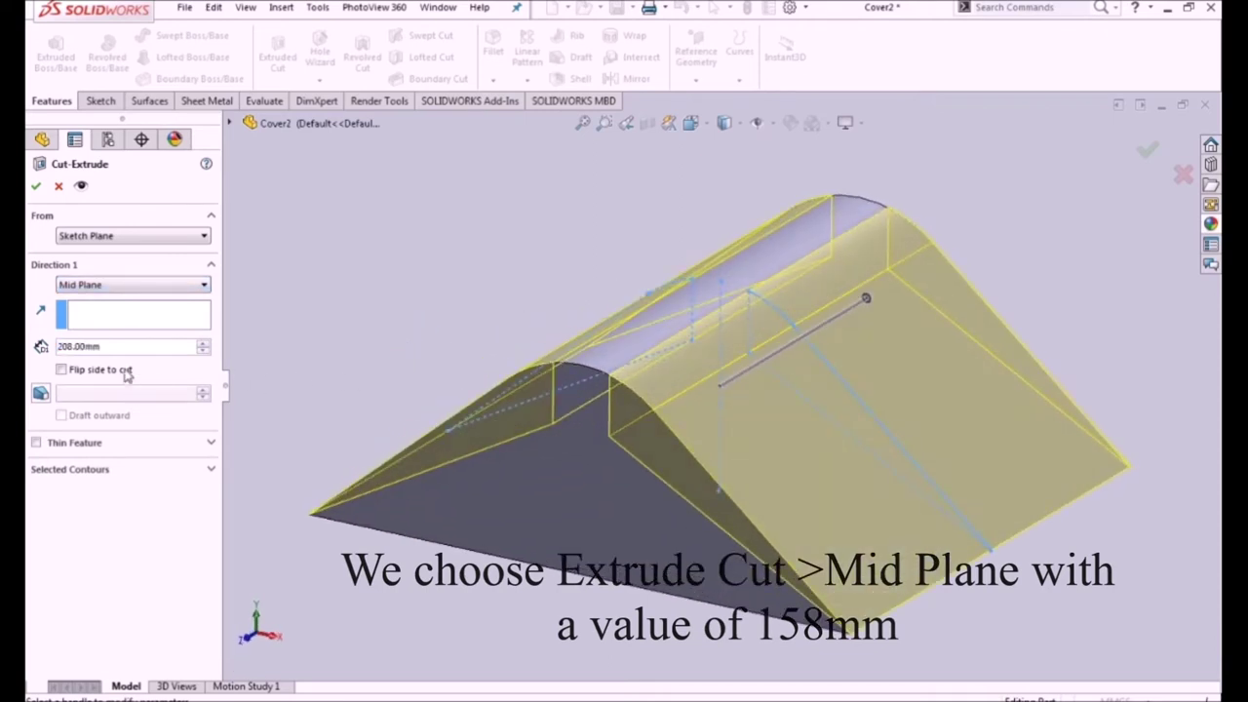
click(116, 346)
text(150)
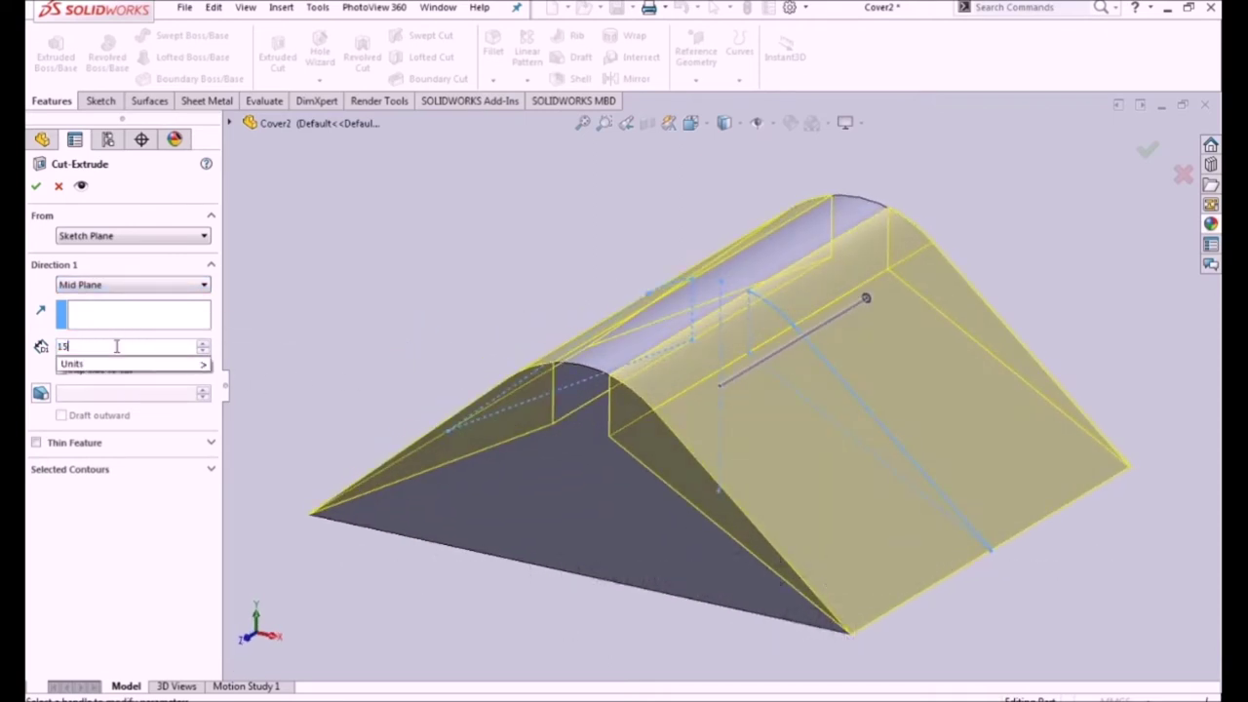
key(Return)
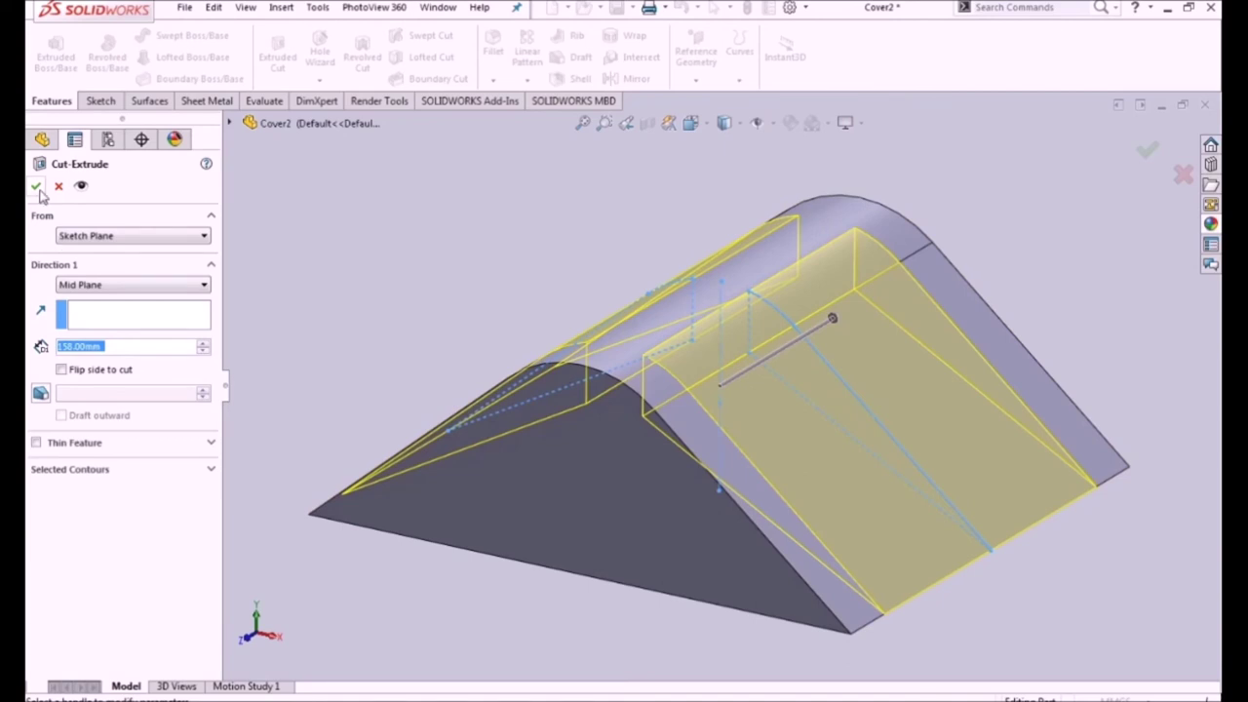
click(36, 186)
mouse_move(481, 257)
middle_down()
mouse_move(418, 189)
mouse_move(439, 234)
mouse_move(397, 352)
middle_up()
click(618, 7)
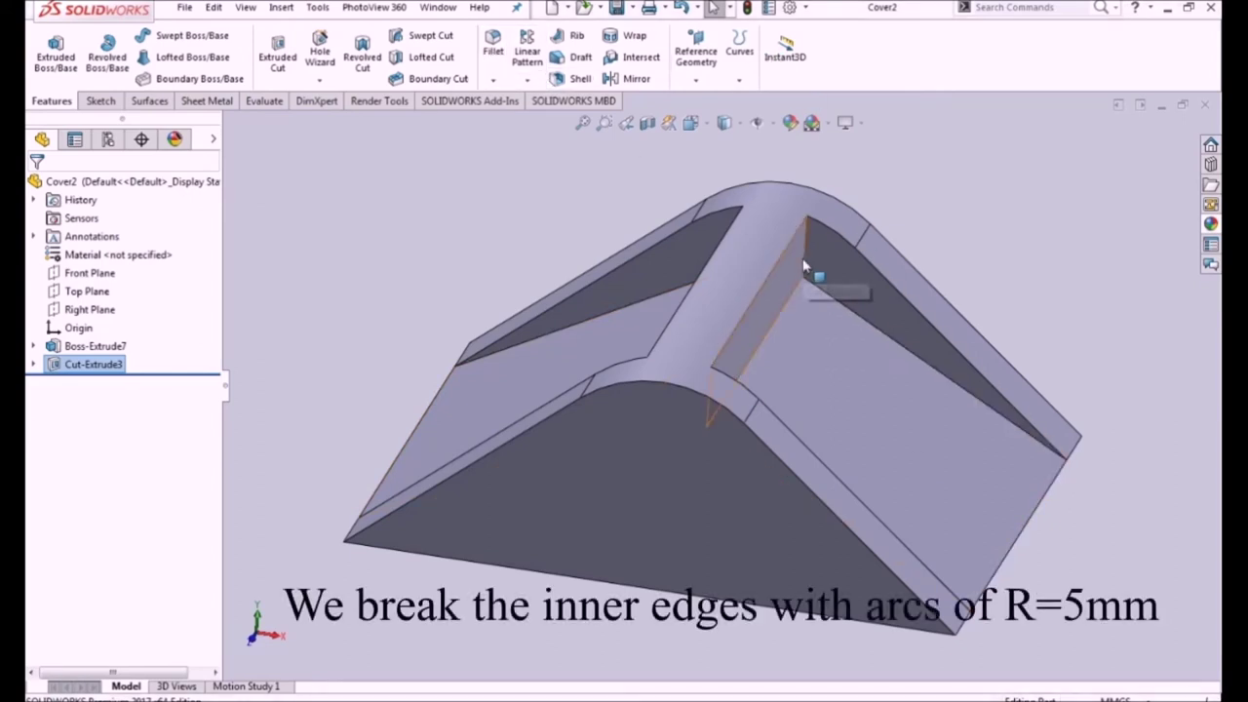
Step: Start a fillet and select the first five inner pocket edges
click(794, 298)
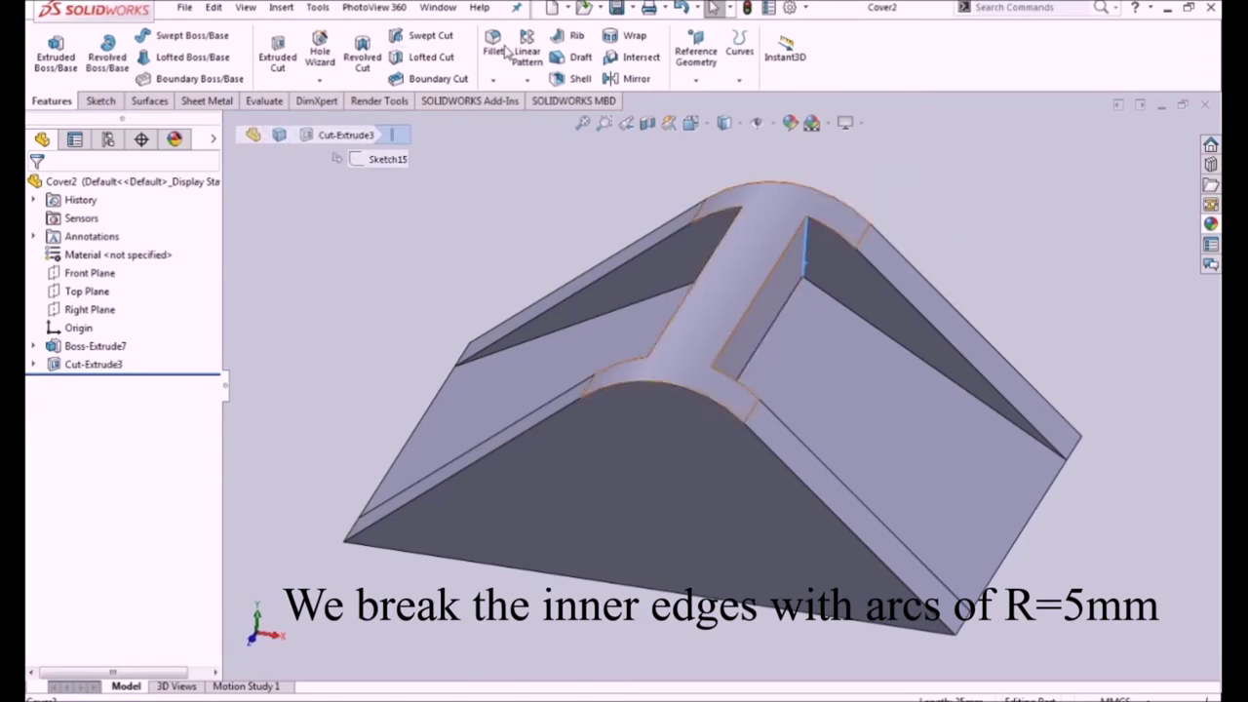
click(492, 44)
click(781, 306)
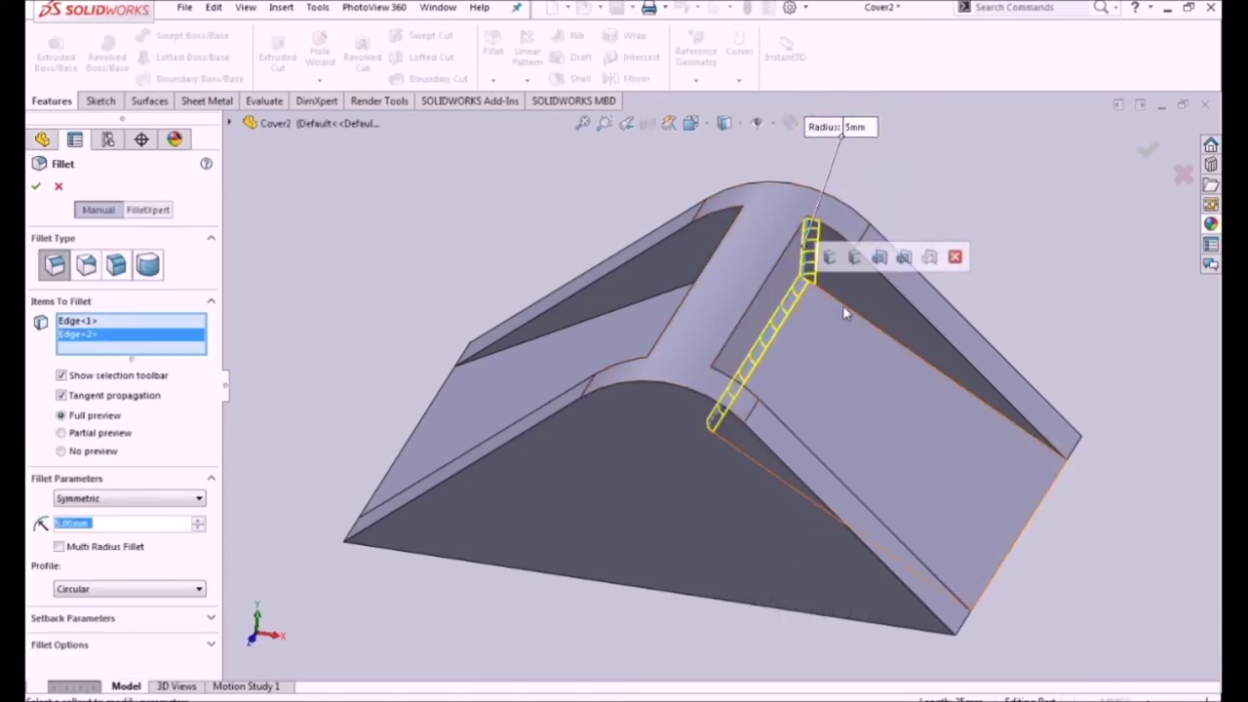
click(845, 312)
mouse_move(848, 338)
middle_down()
mouse_move(725, 373)
mouse_move(556, 385)
middle_up()
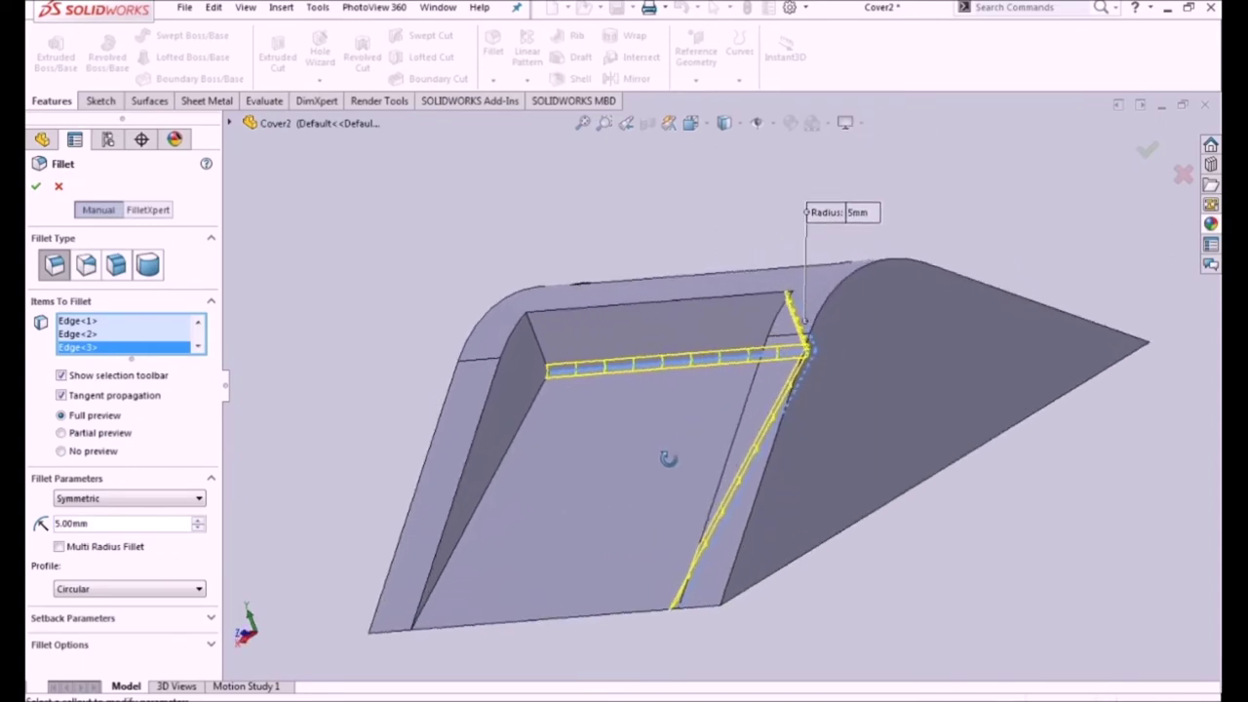
click(541, 368)
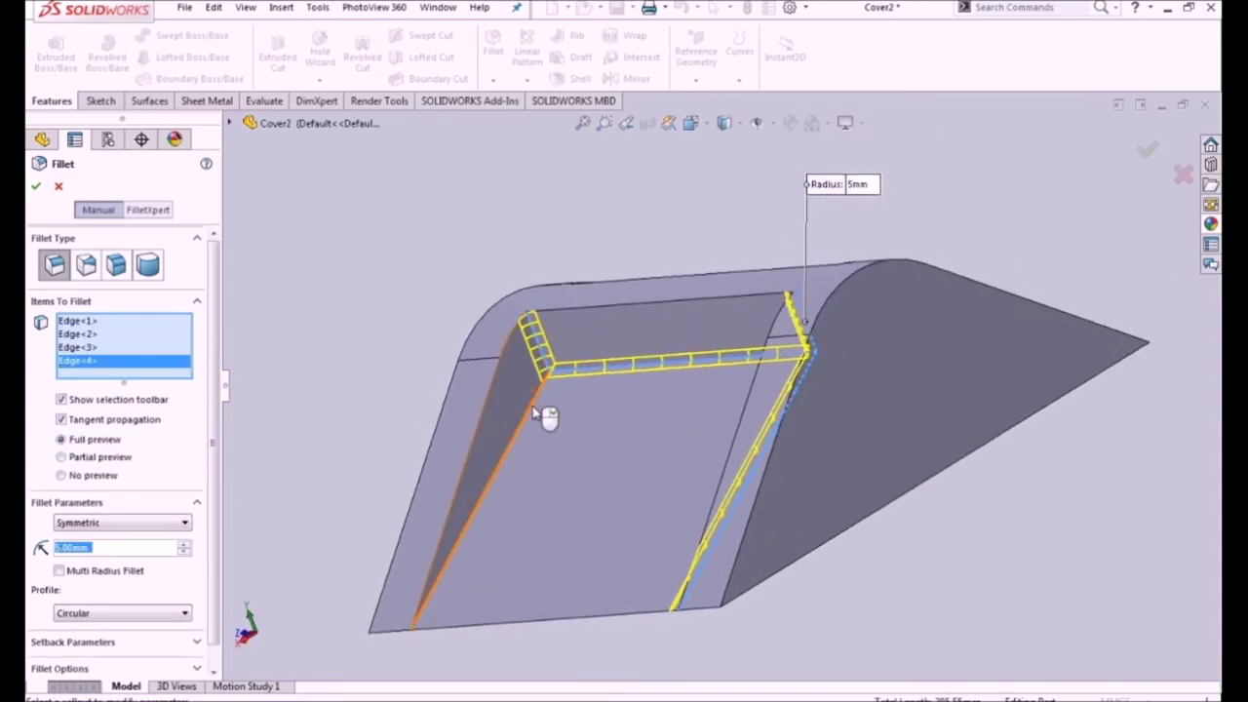
click(534, 415)
Step: Add the other pocket's five inner edges and apply 5 mm fillets to all ten
middle_drag(534, 414, 775, 363)
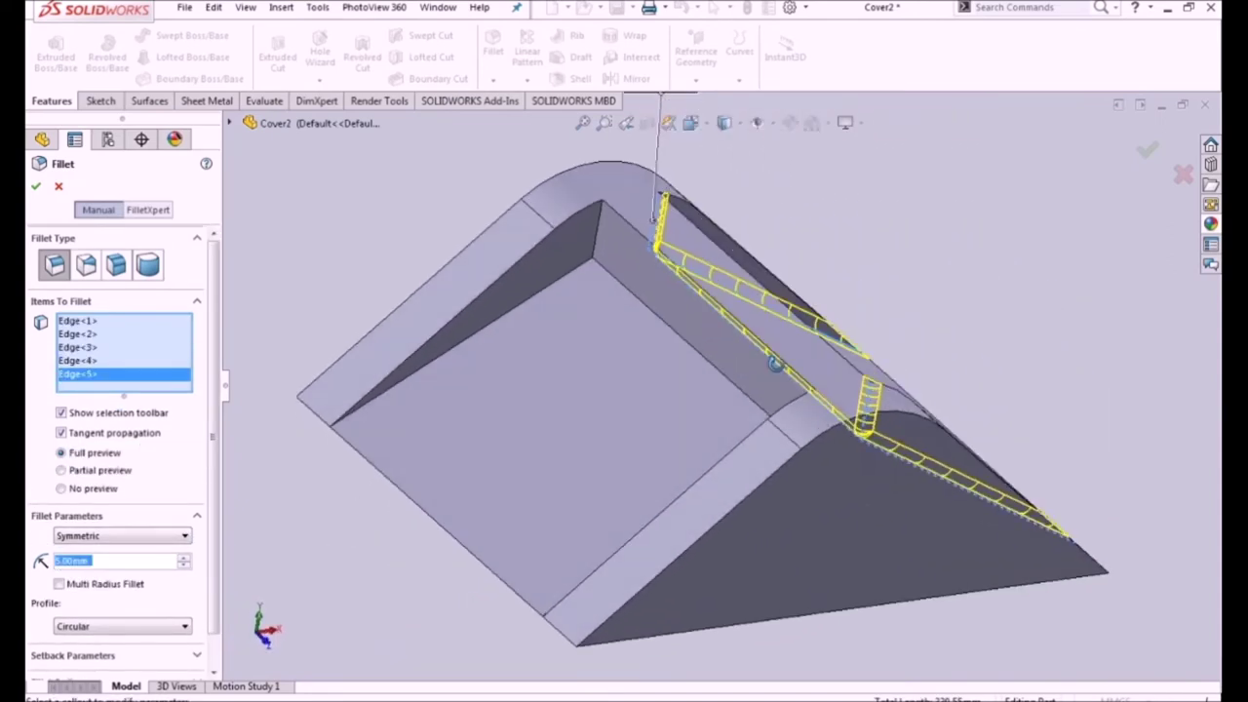
click(600, 218)
click(570, 278)
click(623, 284)
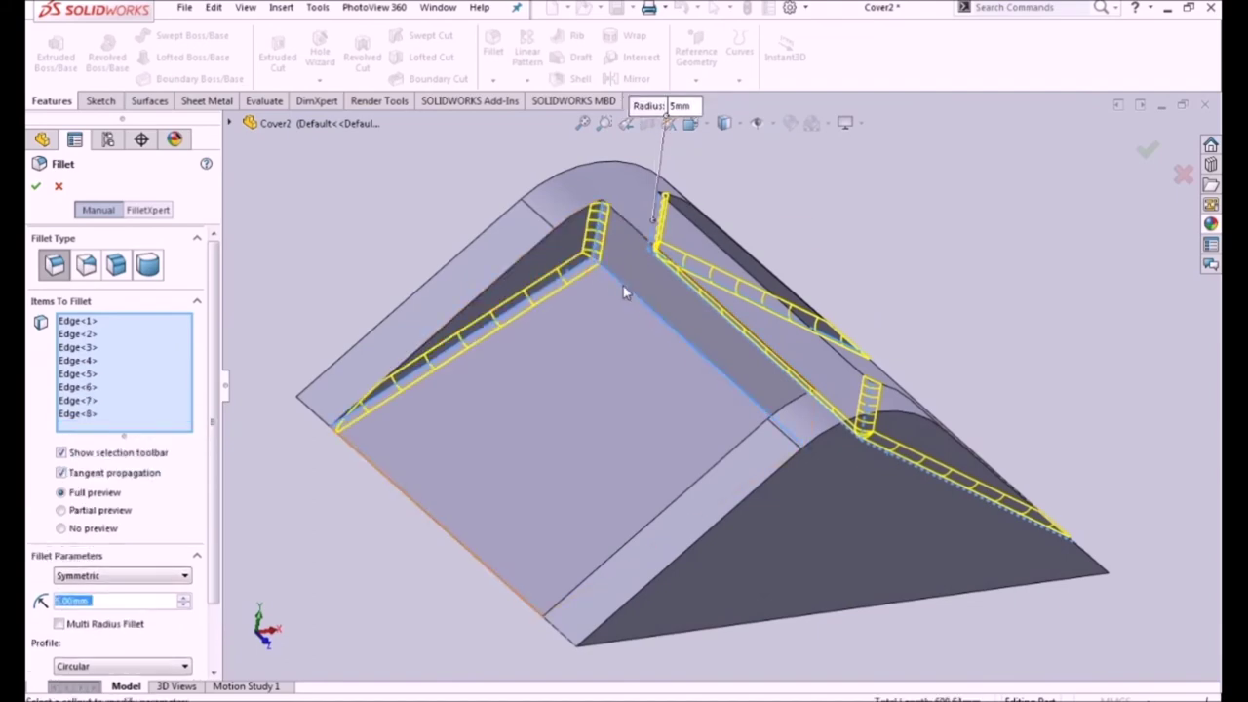
mouse_move(633, 311)
middle_down()
mouse_move(687, 283)
mouse_move(760, 362)
mouse_move(961, 459)
middle_up()
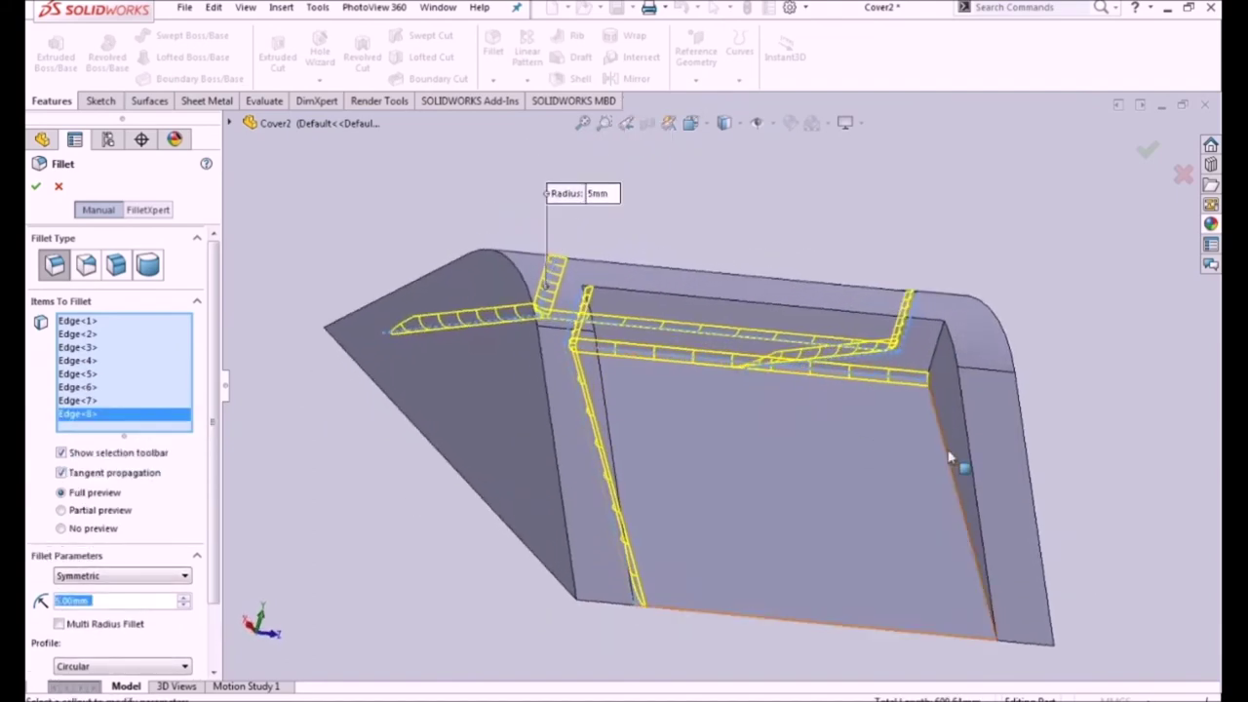
click(941, 343)
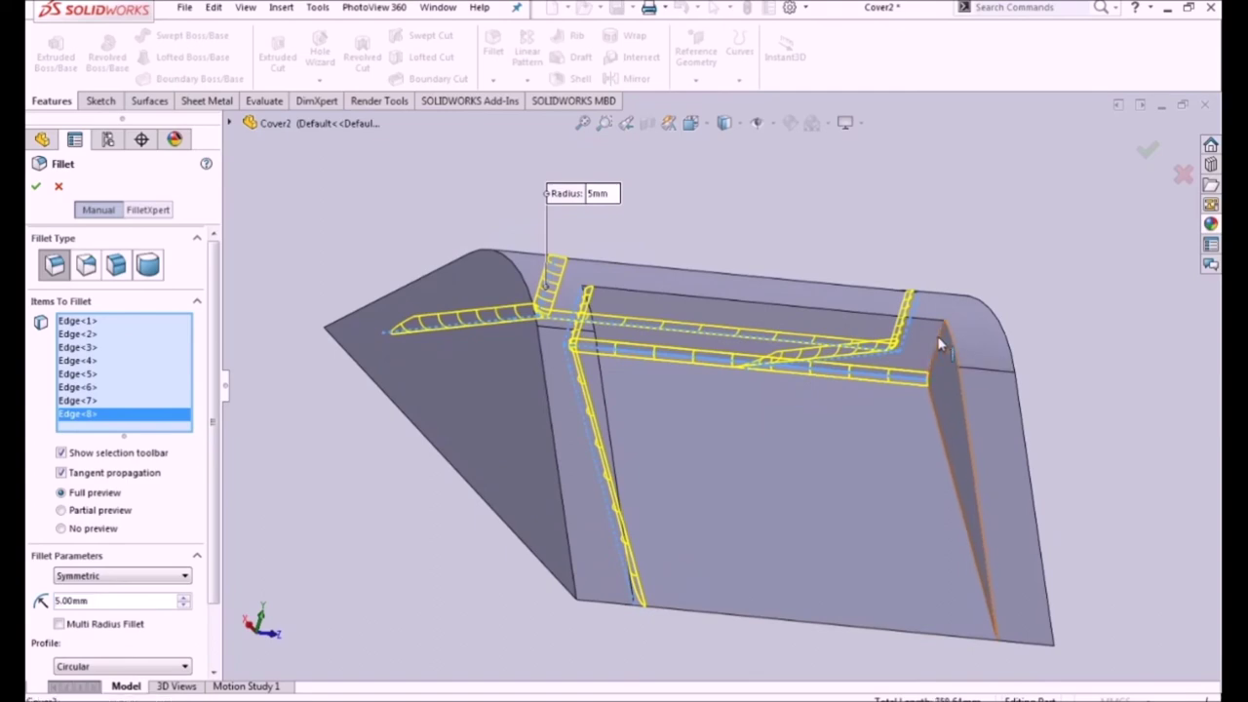
click(940, 427)
mouse_move(866, 424)
middle_down()
mouse_move(774, 412)
mouse_move(724, 384)
mouse_move(706, 427)
mouse_move(588, 510)
mouse_move(614, 591)
mouse_move(647, 552)
middle_up()
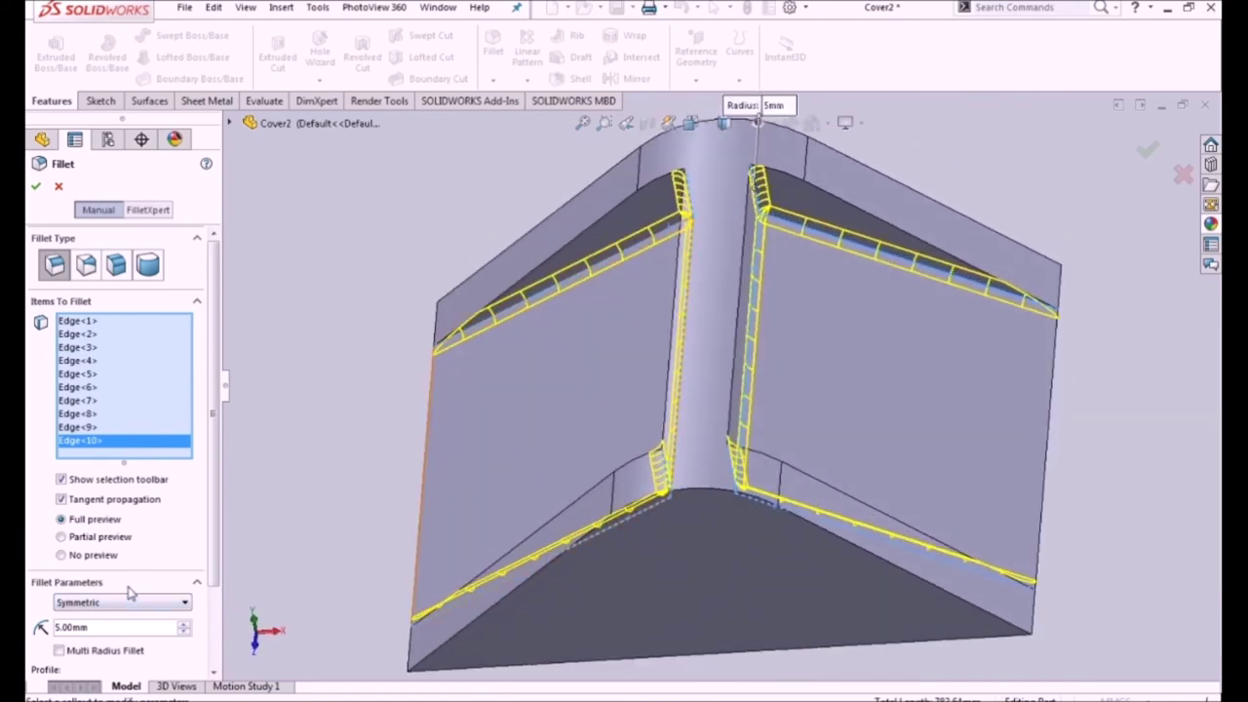
click(36, 187)
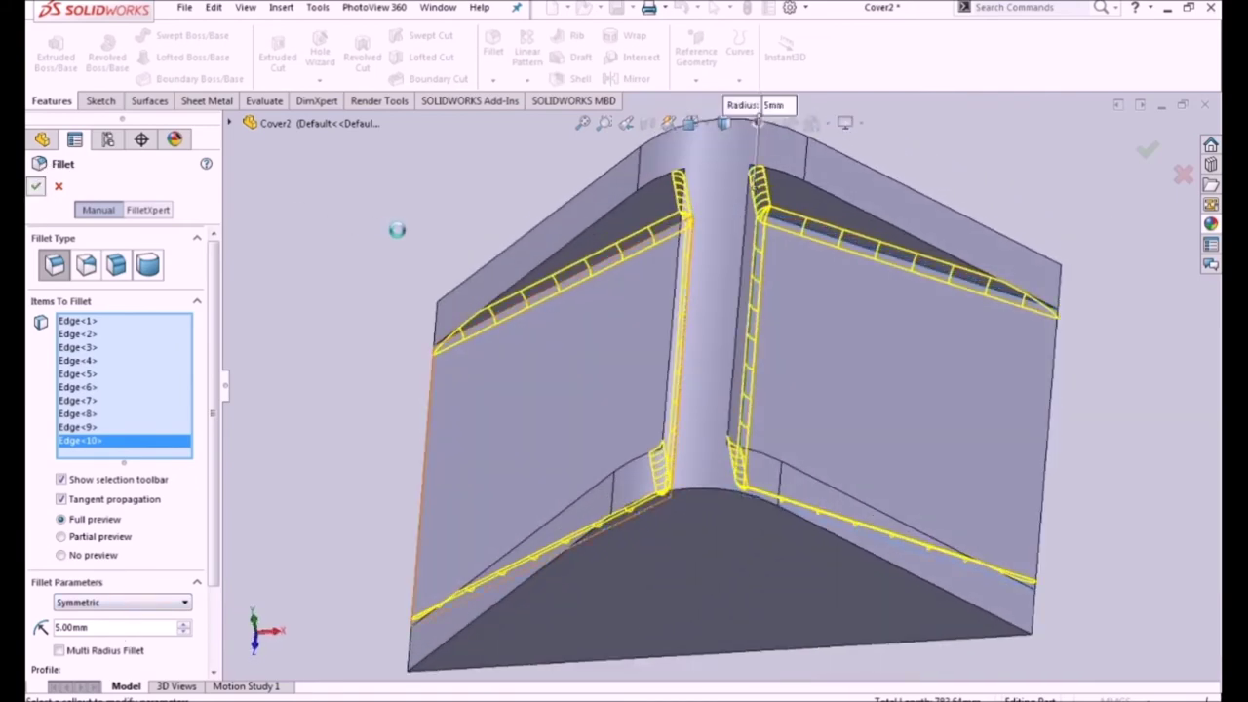
mouse_move(497, 254)
middle_down()
mouse_move(458, 151)
mouse_move(435, 215)
middle_up()
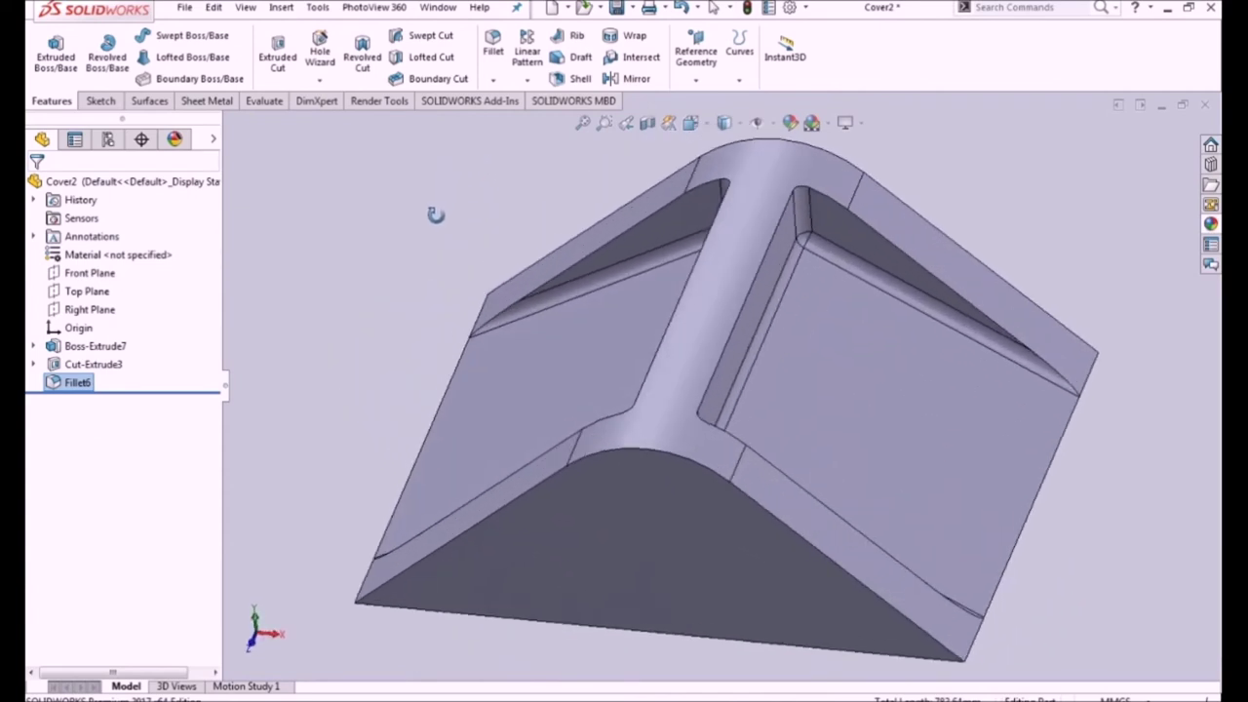
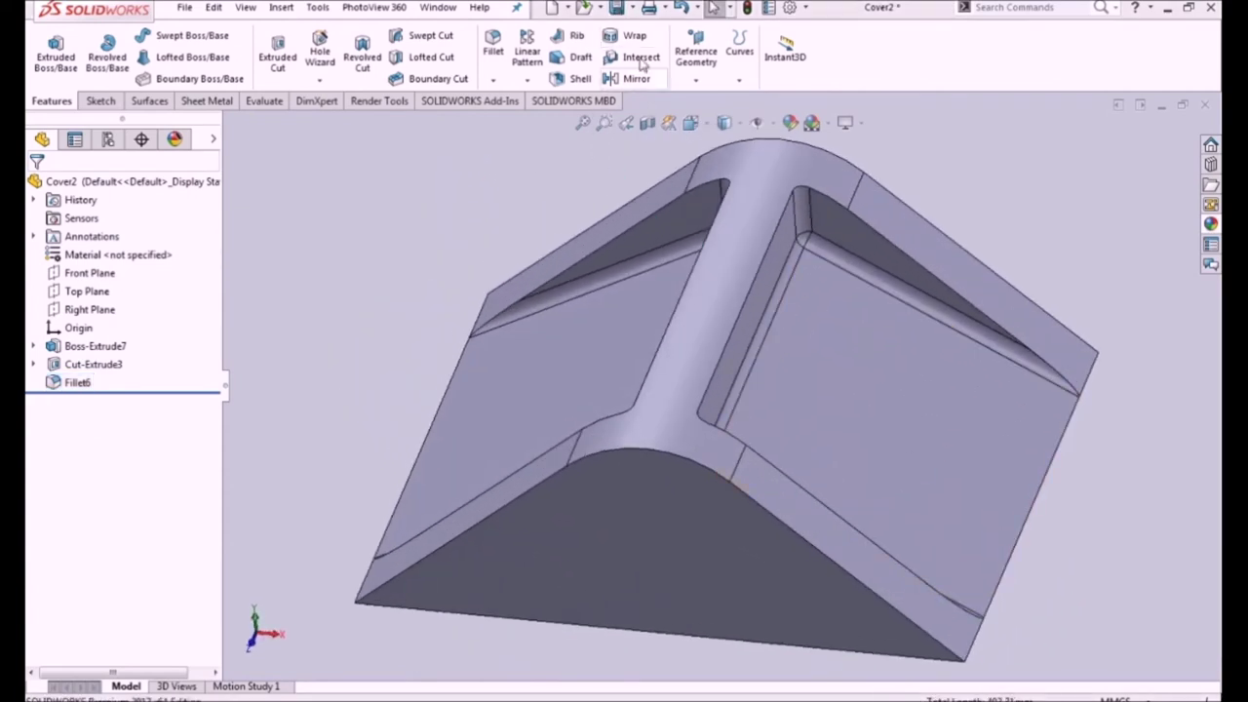
Step: Start a 5 mm fillet with tangent propagation off and select the central channel's edges
click(495, 43)
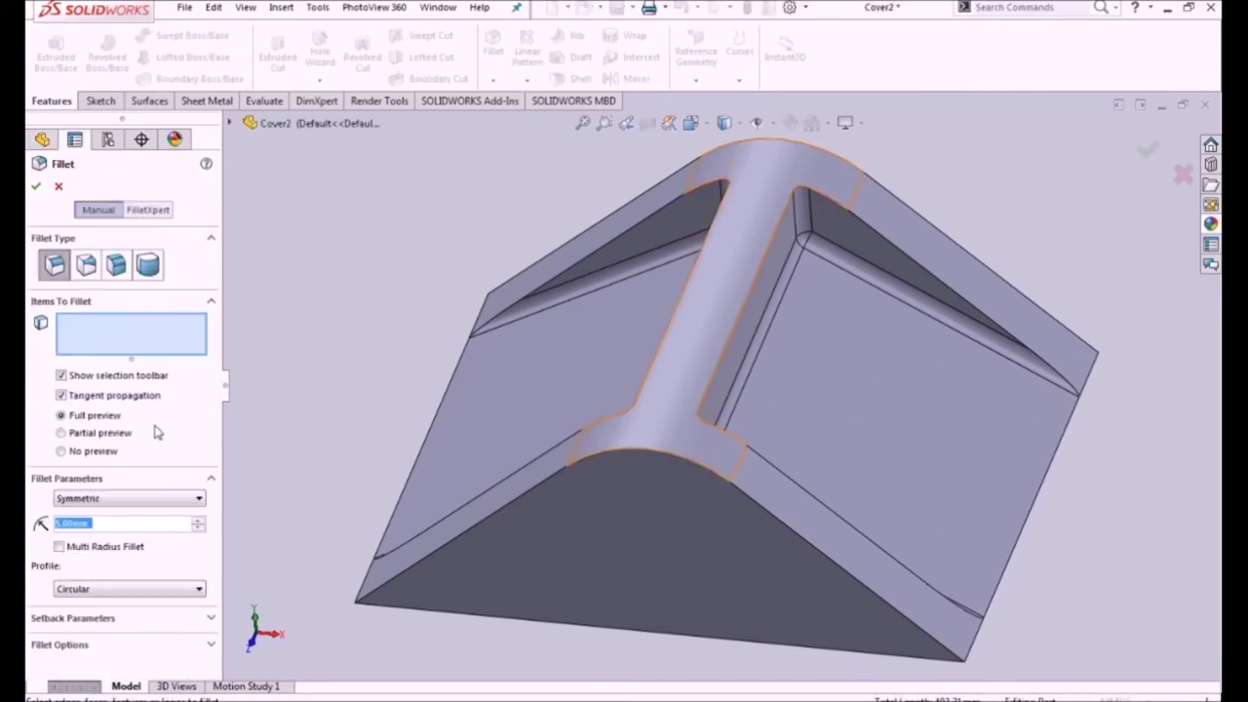
click(61, 395)
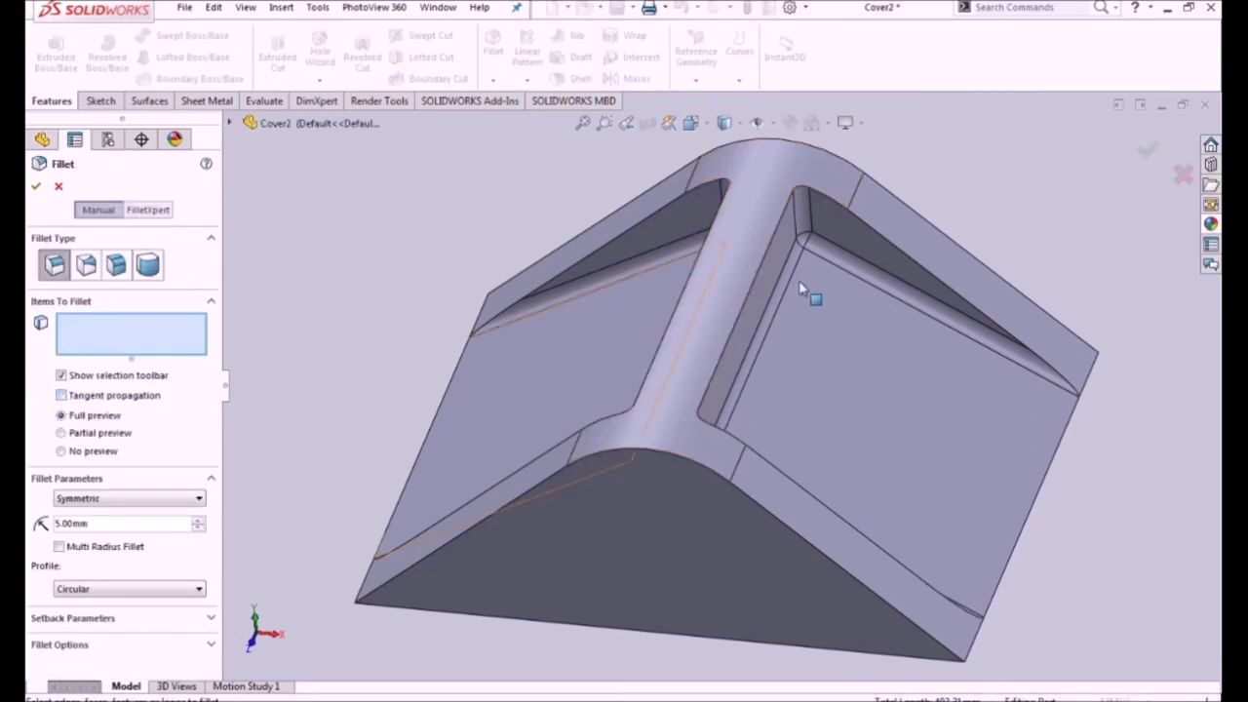
click(791, 195)
click(805, 190)
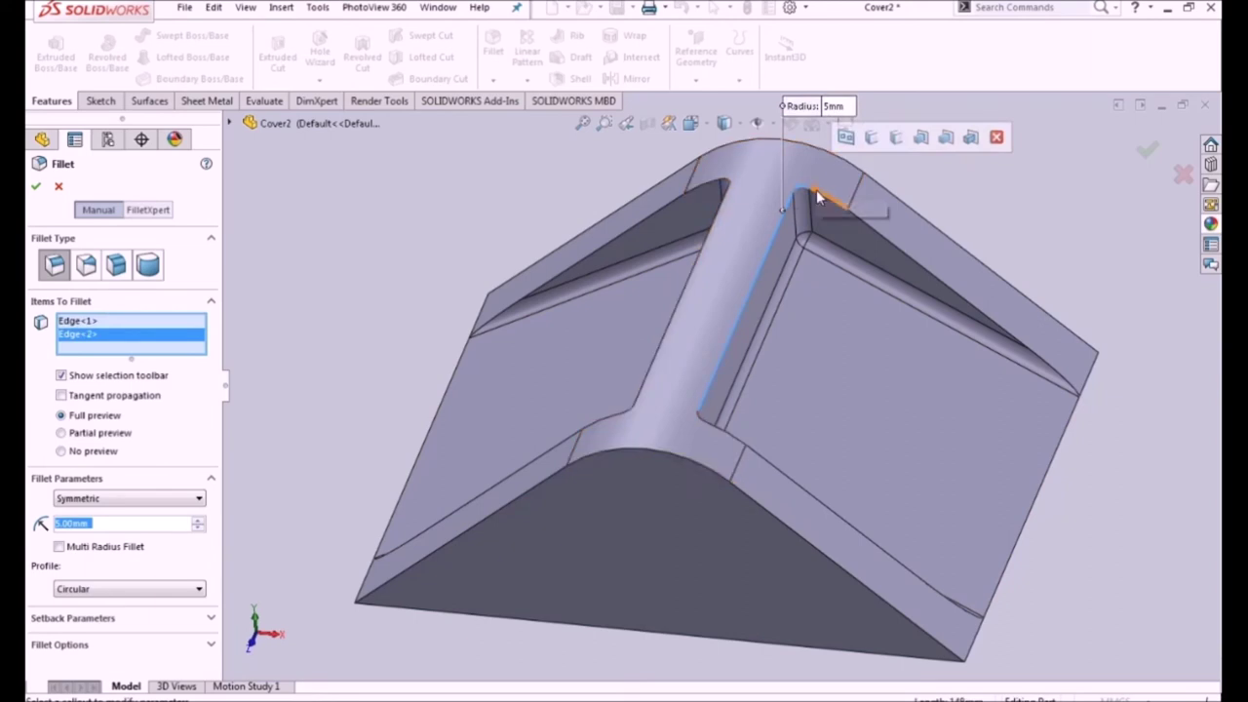
click(833, 202)
click(871, 230)
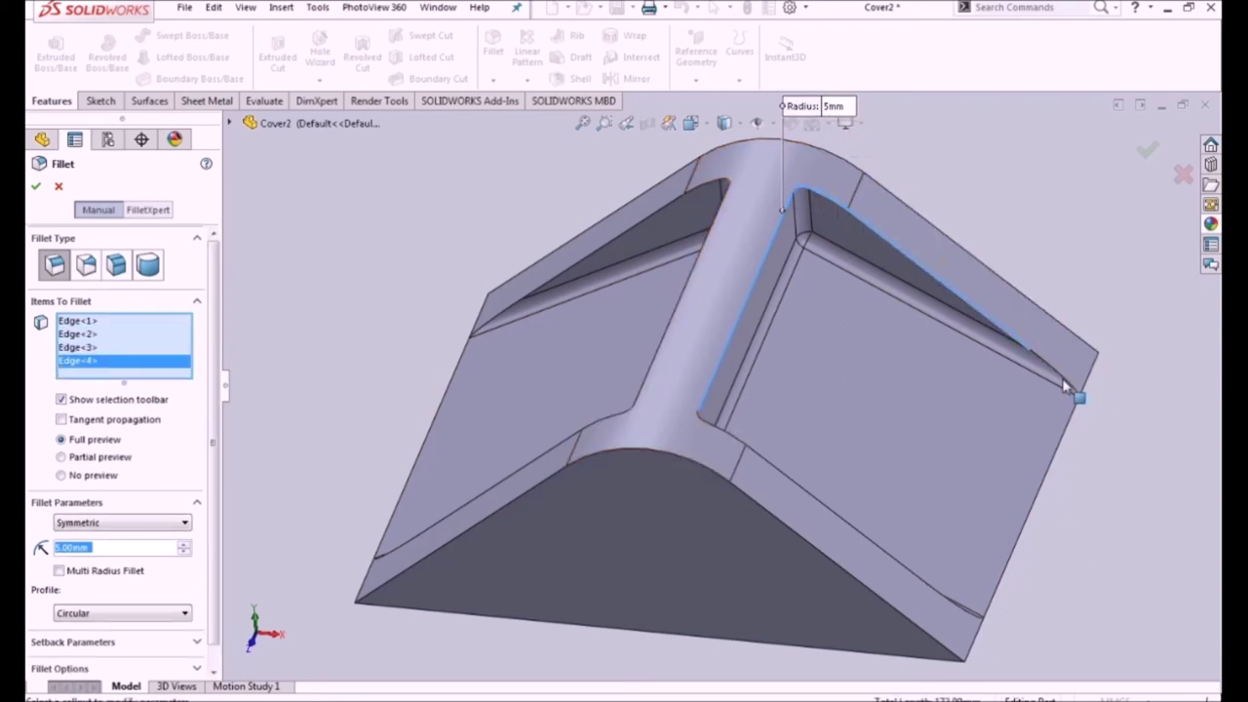
click(704, 424)
scroll(721, 442, down, 3)
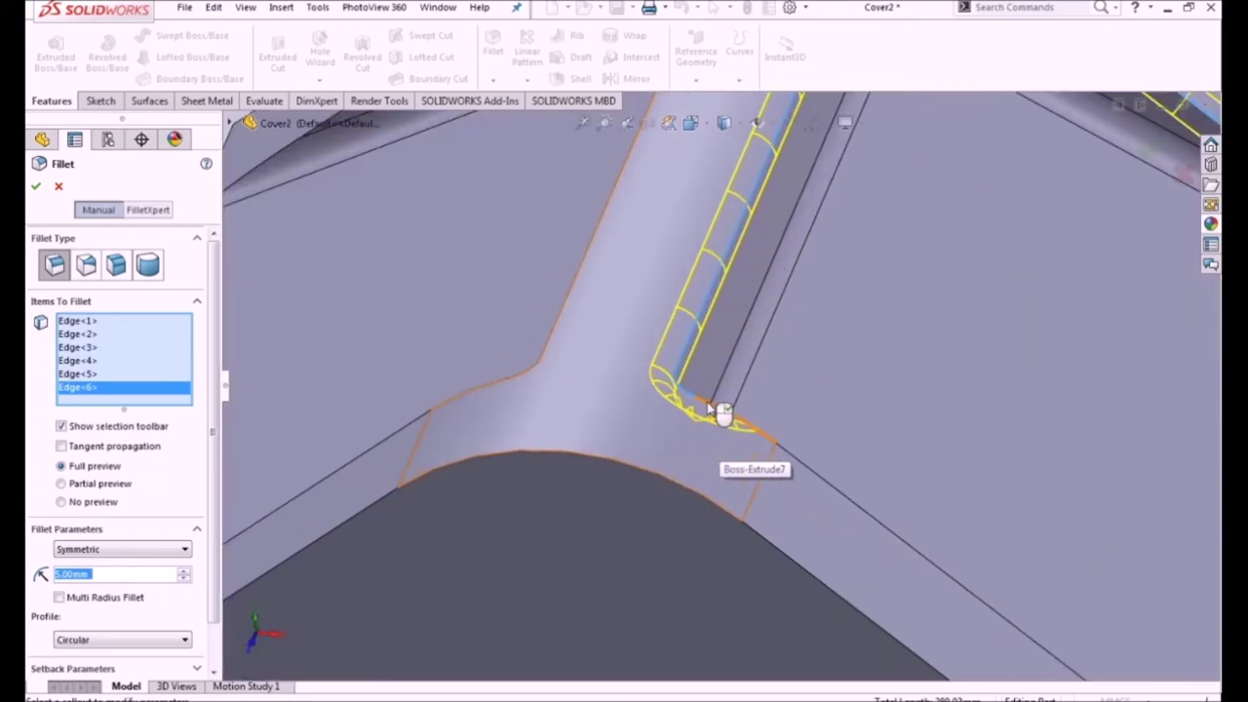
click(711, 411)
click(810, 467)
scroll(927, 549, up, 5)
scroll(969, 566, down, 5)
scroll(917, 558, down, 3)
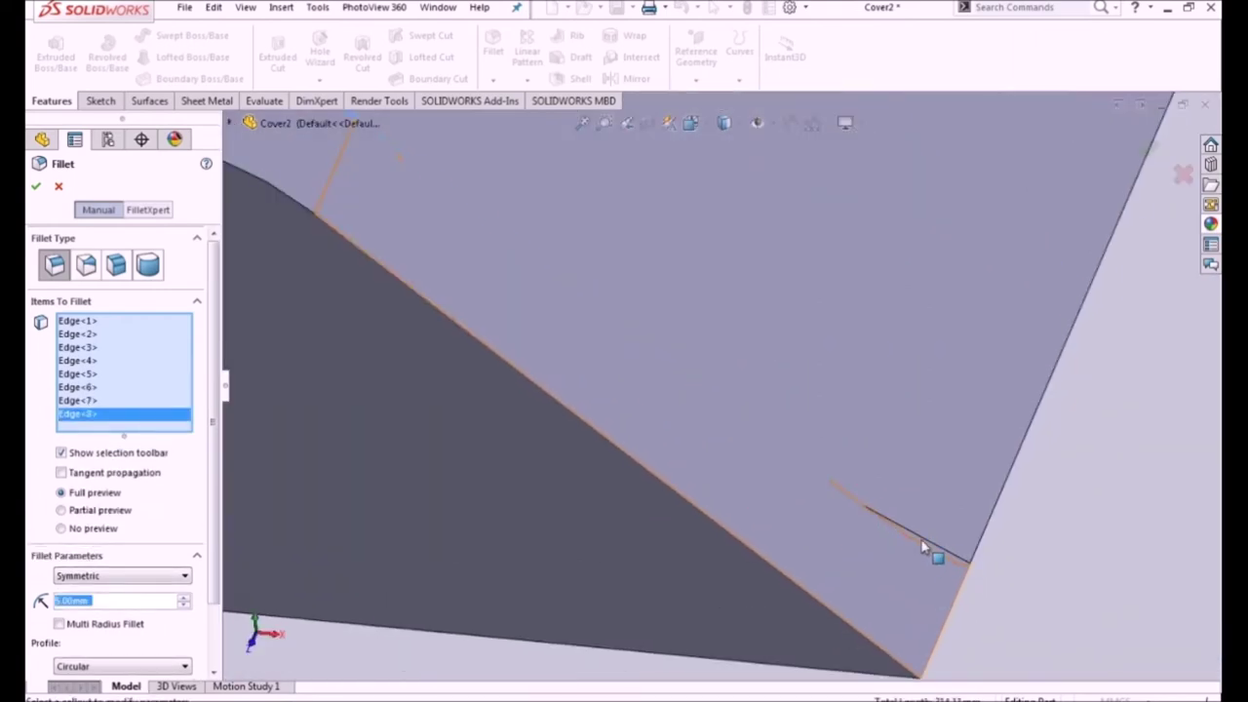
click(923, 549)
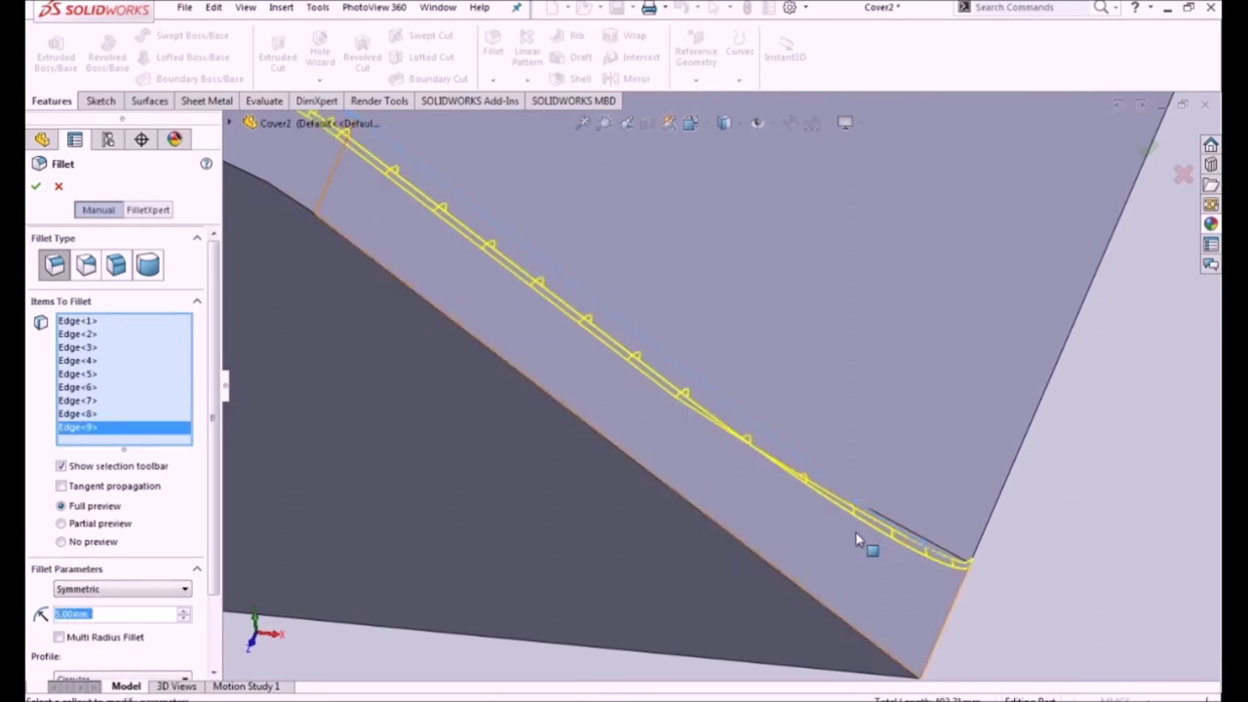
scroll(864, 544, up, 3)
scroll(863, 544, up, 3)
Step: Add the front vertical corner edges and inner recess edges to the fillet selection
mouse_move(448, 419)
middle_down()
mouse_move(546, 264)
mouse_move(657, 267)
mouse_move(654, 412)
mouse_move(609, 293)
middle_up()
scroll(609, 292, down, 5)
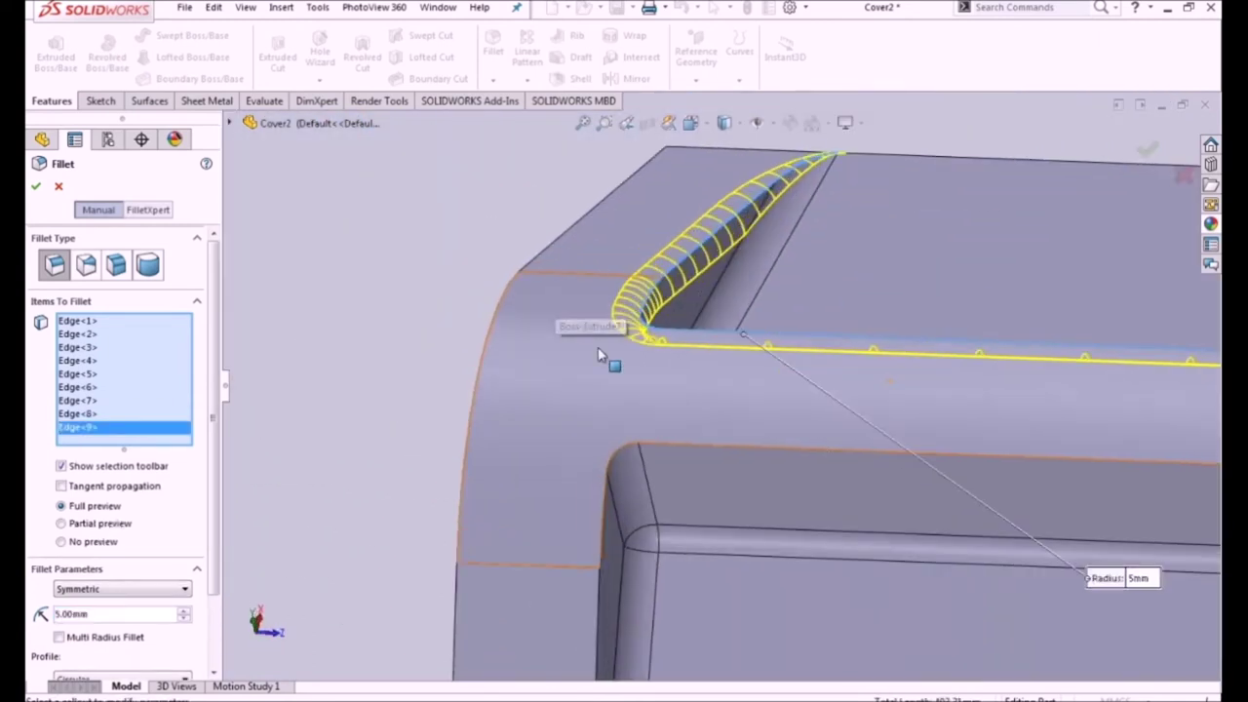
click(620, 449)
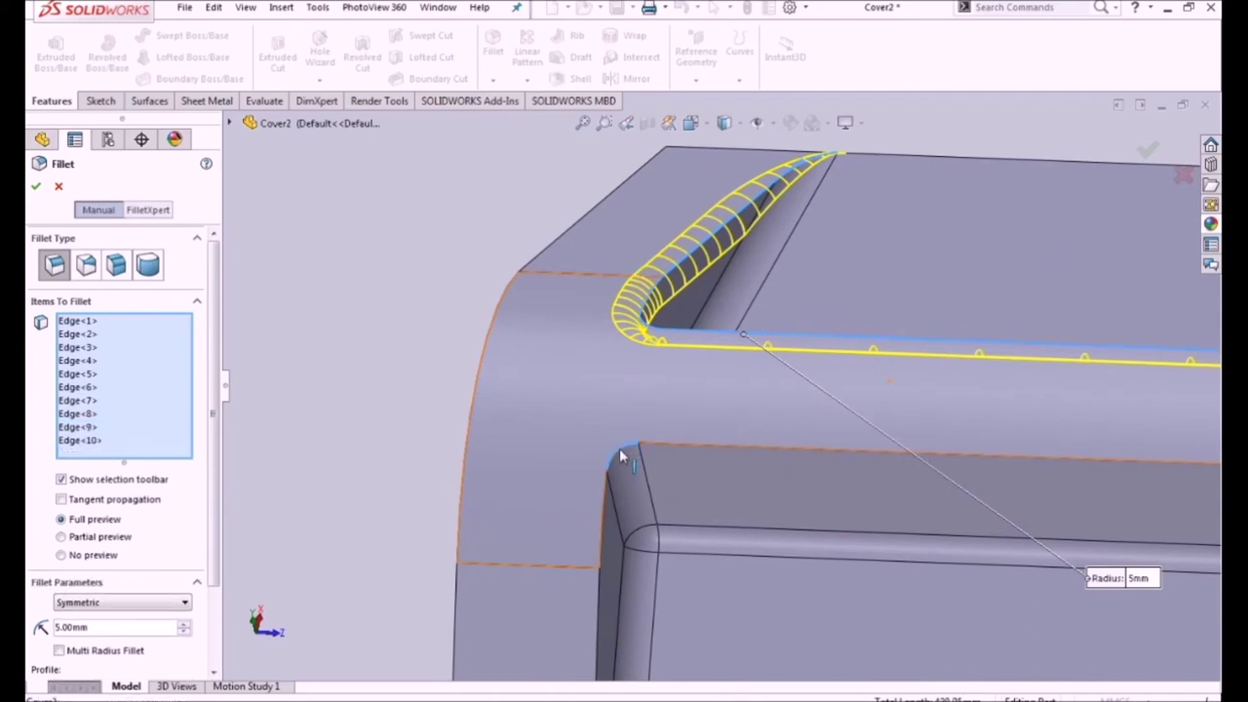
click(614, 517)
click(856, 492)
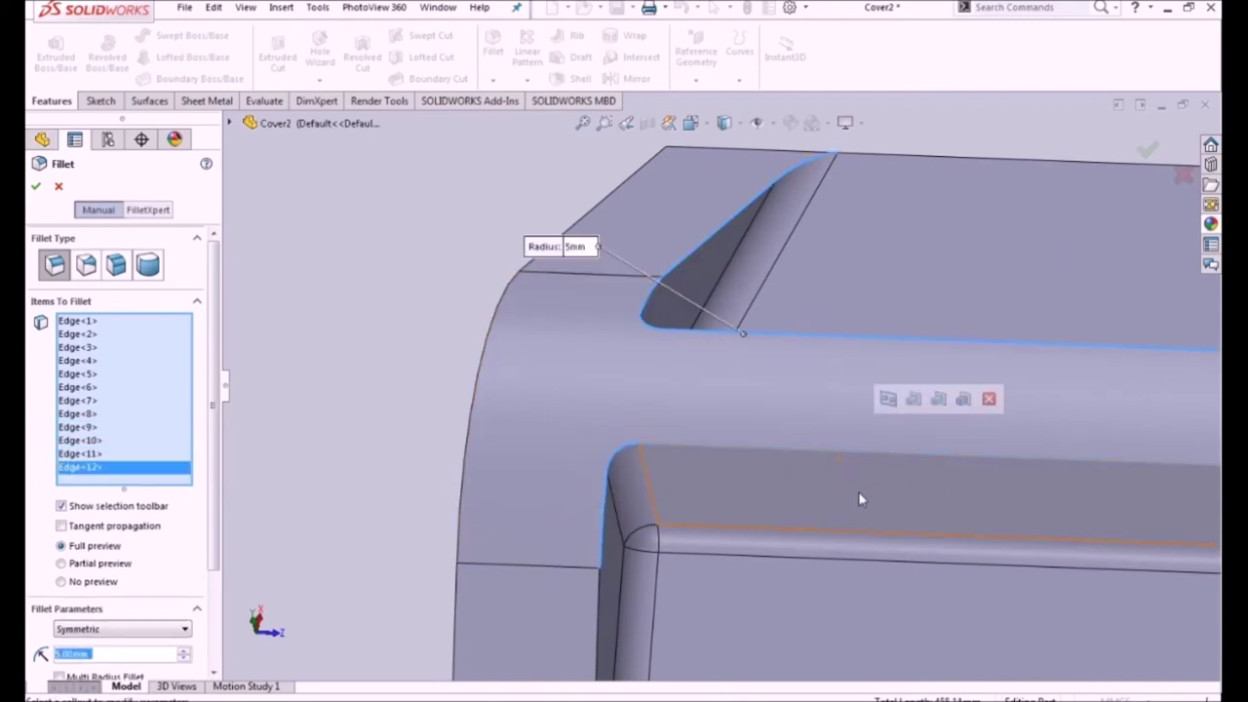
scroll(858, 499, up, 3)
scroll(941, 438, down, 2)
scroll(975, 404, down, 3)
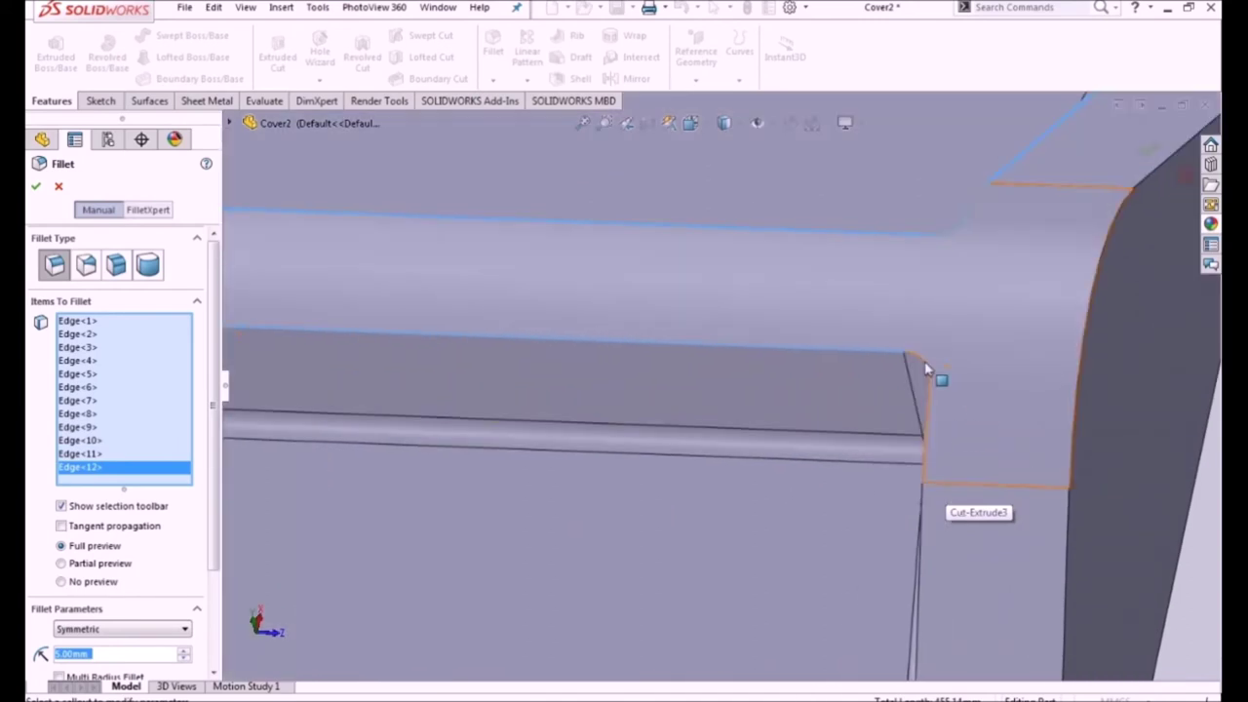
click(924, 389)
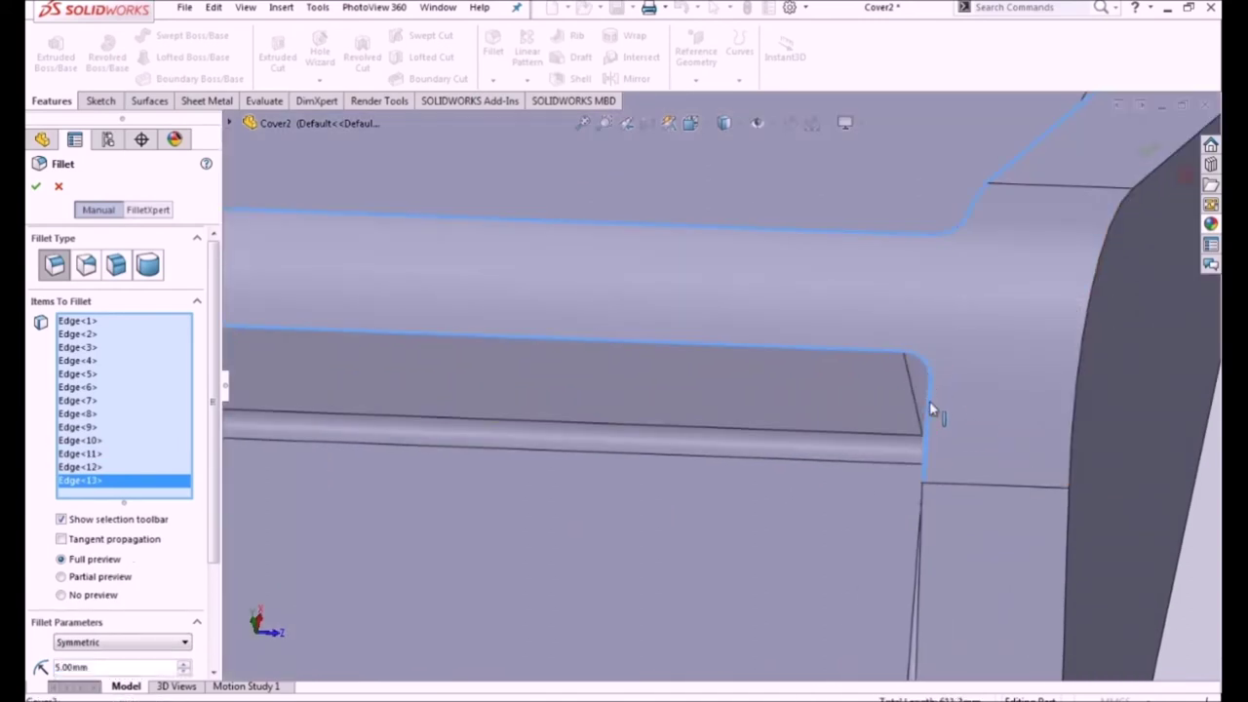
click(921, 492)
scroll(897, 549, up, 3)
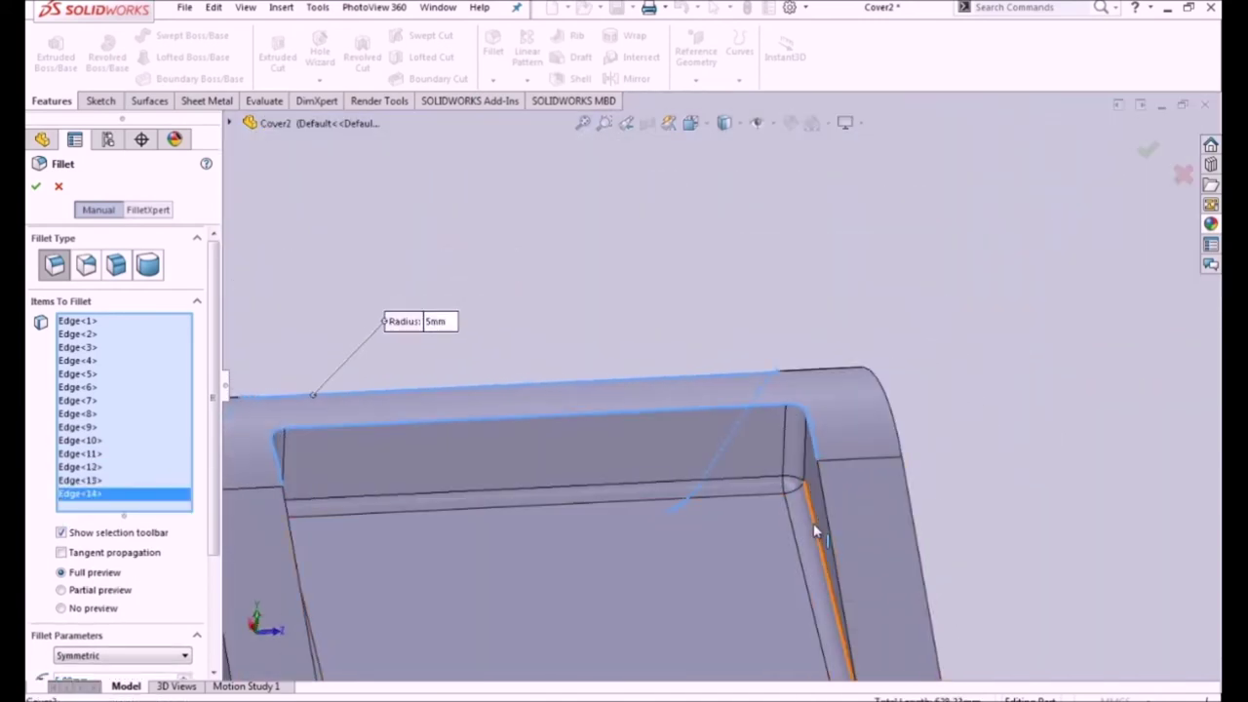
click(823, 507)
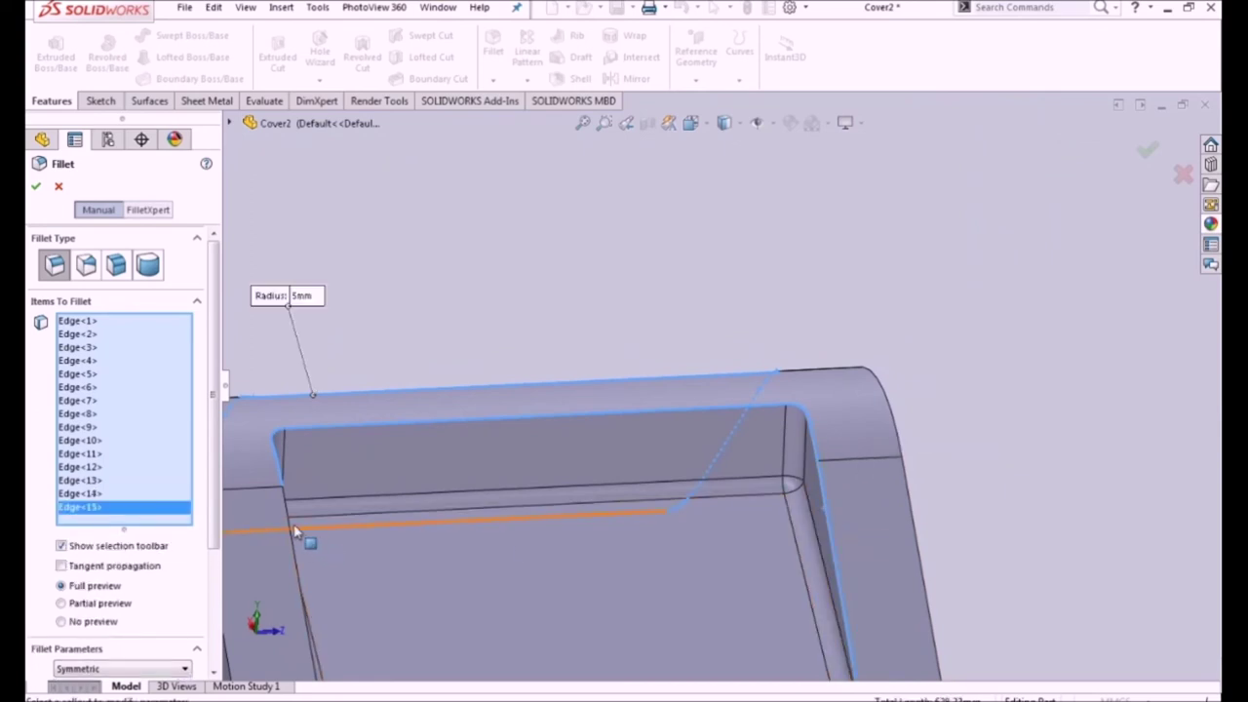
Step: Add the last far and recess edges, then apply the 5 mm fillet to all 18 edges
click(292, 522)
scroll(371, 536, up, 3)
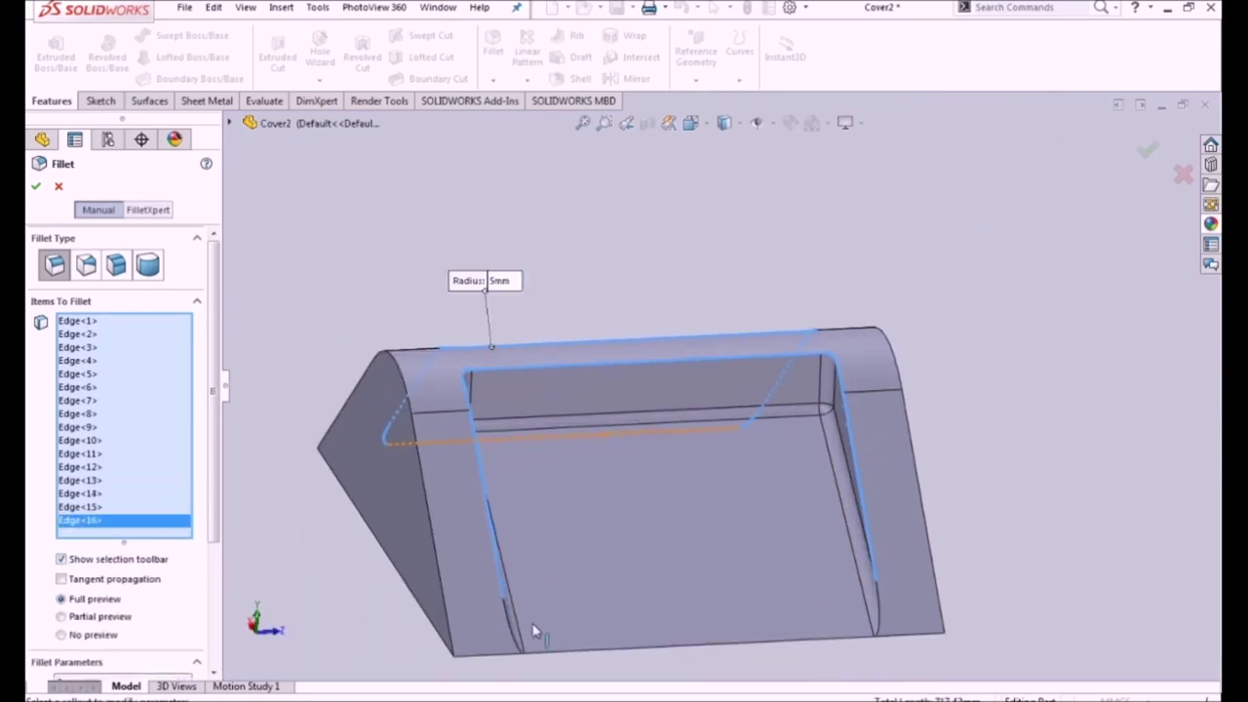
scroll(517, 639, down, 5)
click(554, 533)
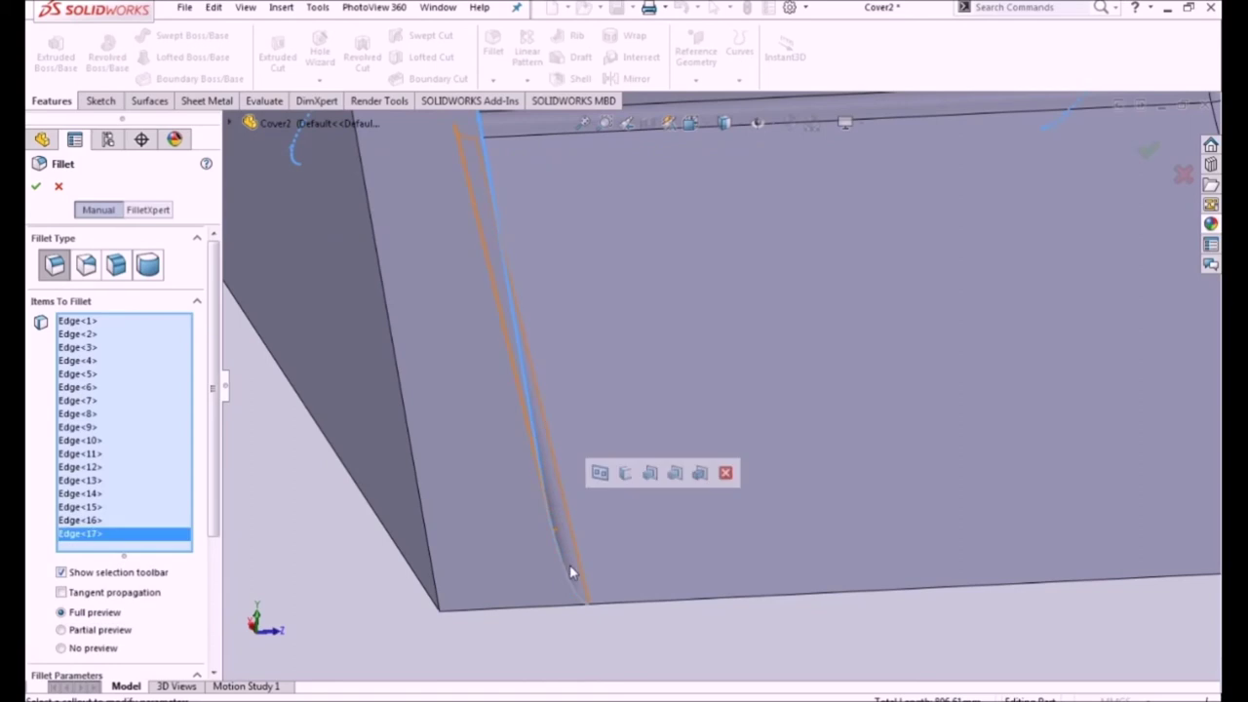
scroll(1002, 492, up, 5)
scroll(949, 429, down, 5)
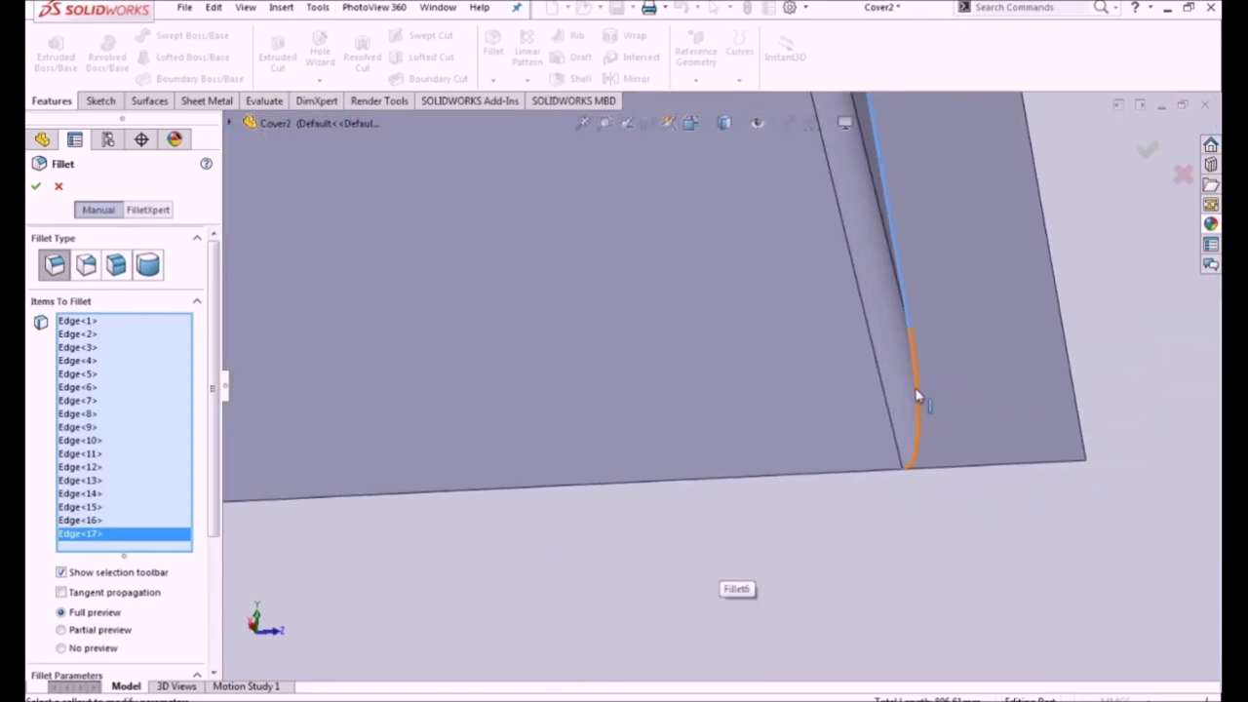
click(920, 394)
scroll(809, 534, up, 2)
scroll(809, 534, up, 3)
scroll(634, 509, up, 1)
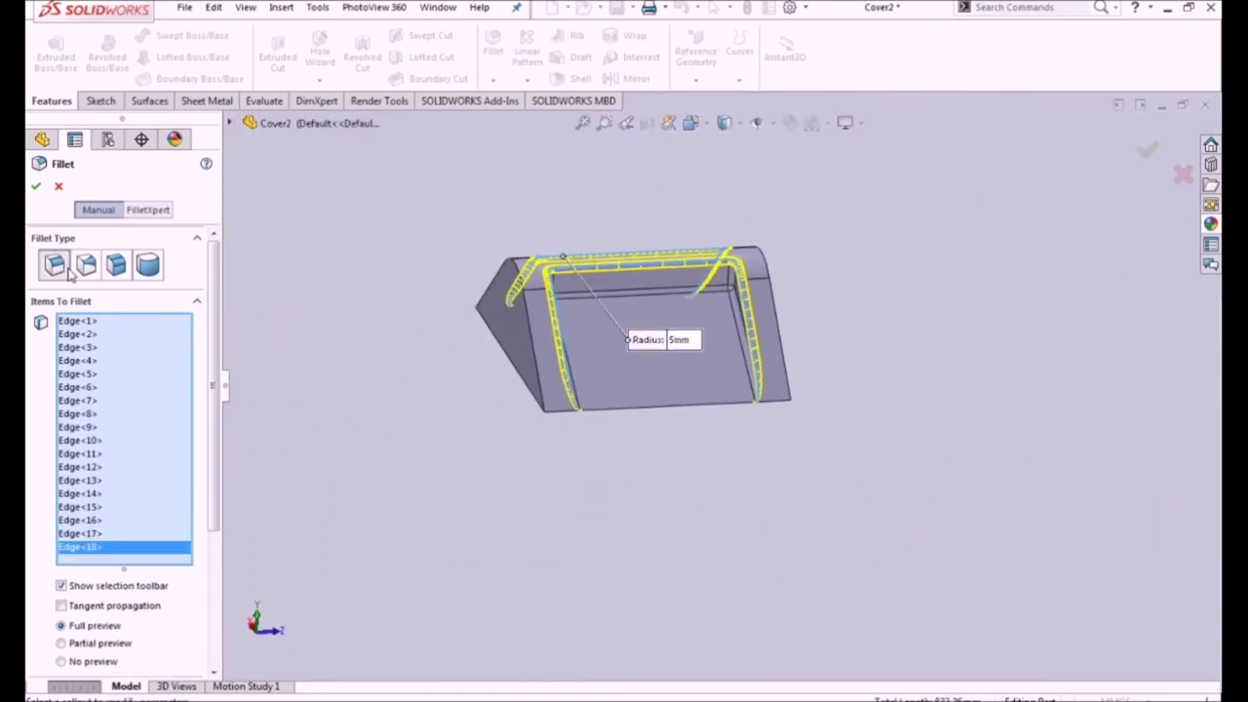
click(35, 185)
mouse_move(573, 495)
middle_down()
mouse_move(455, 480)
mouse_move(462, 518)
middle_up()
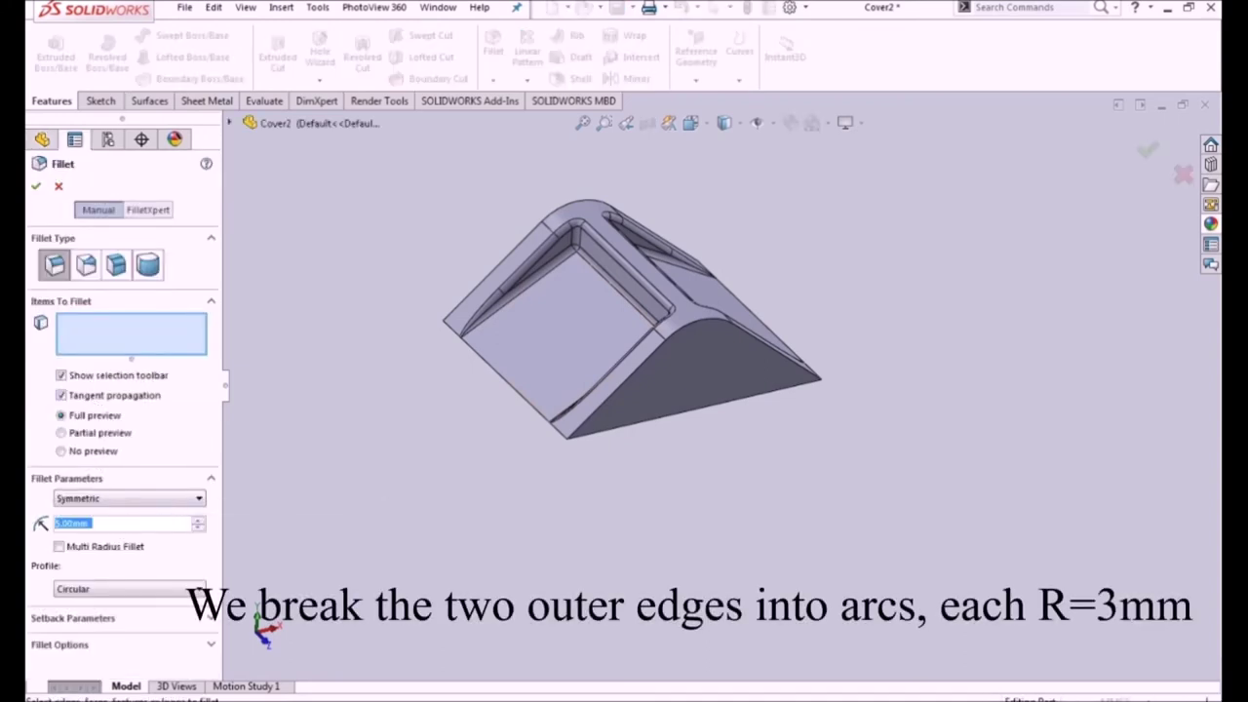
Step: Round the cover's two outer edges with a 3 mm fillet radius
click(670, 340)
middle_drag(551, 236, 561, 210)
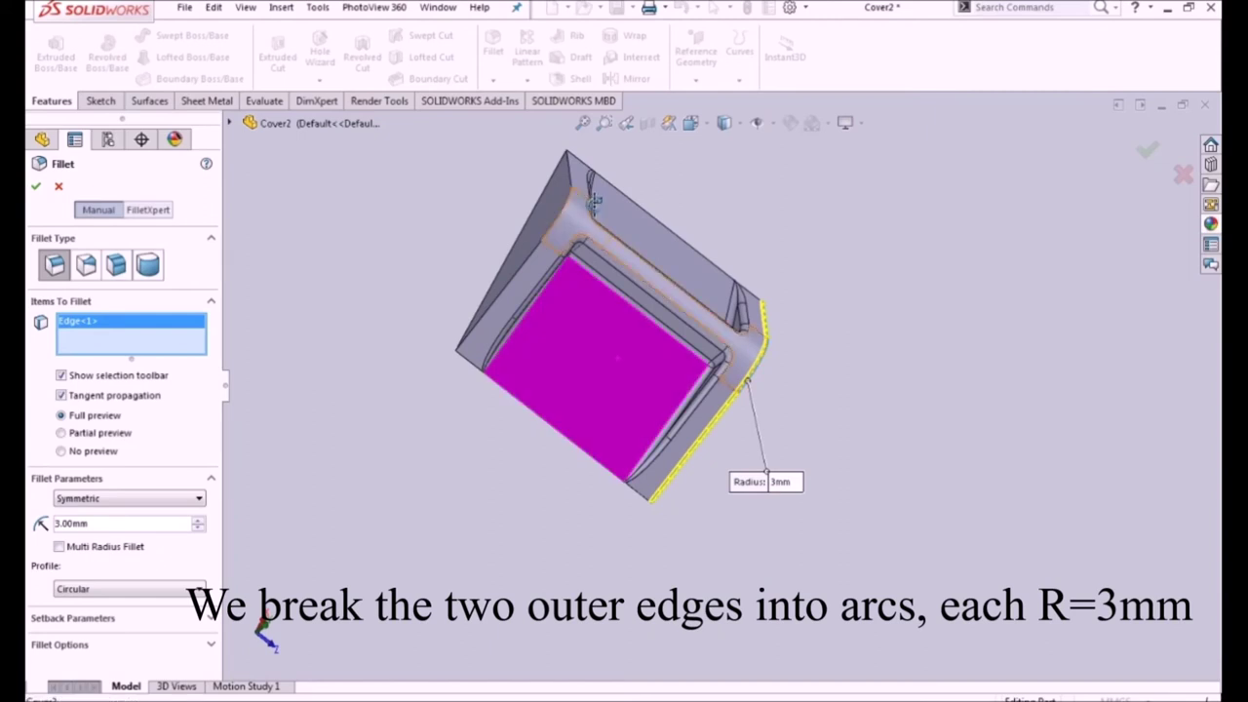
scroll(559, 210, down, 3)
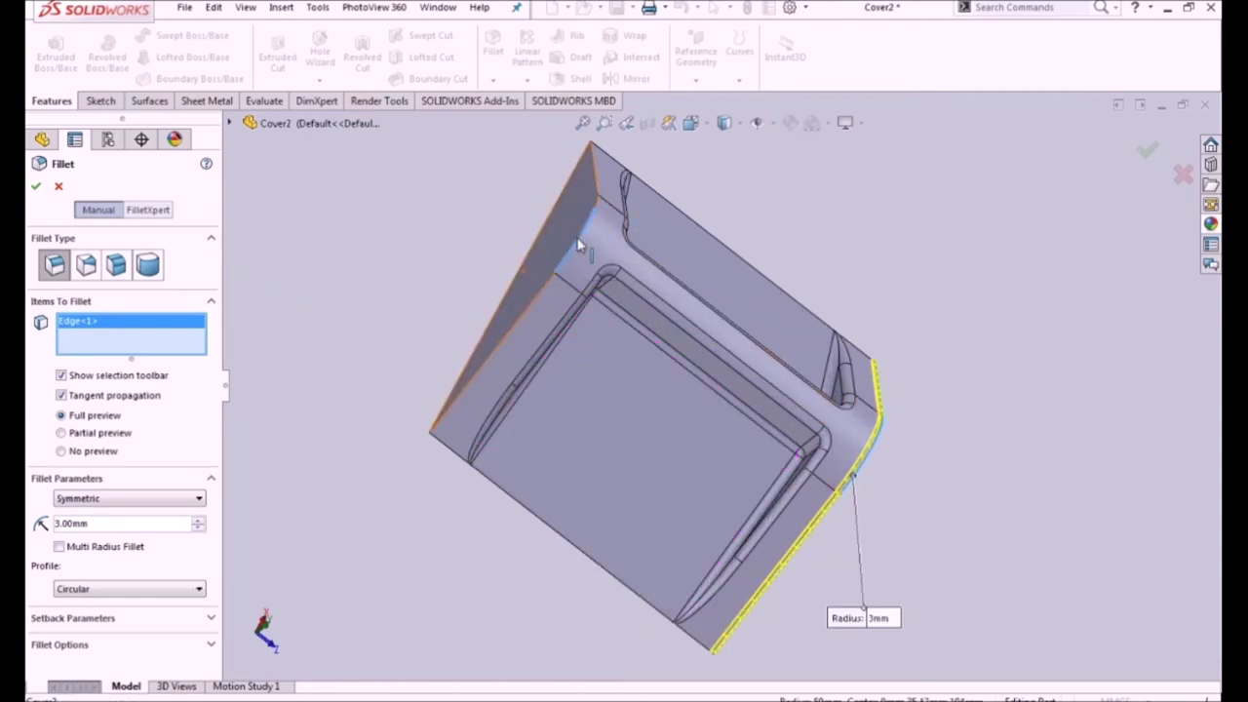
click(580, 246)
middle_drag(371, 426, 448, 384)
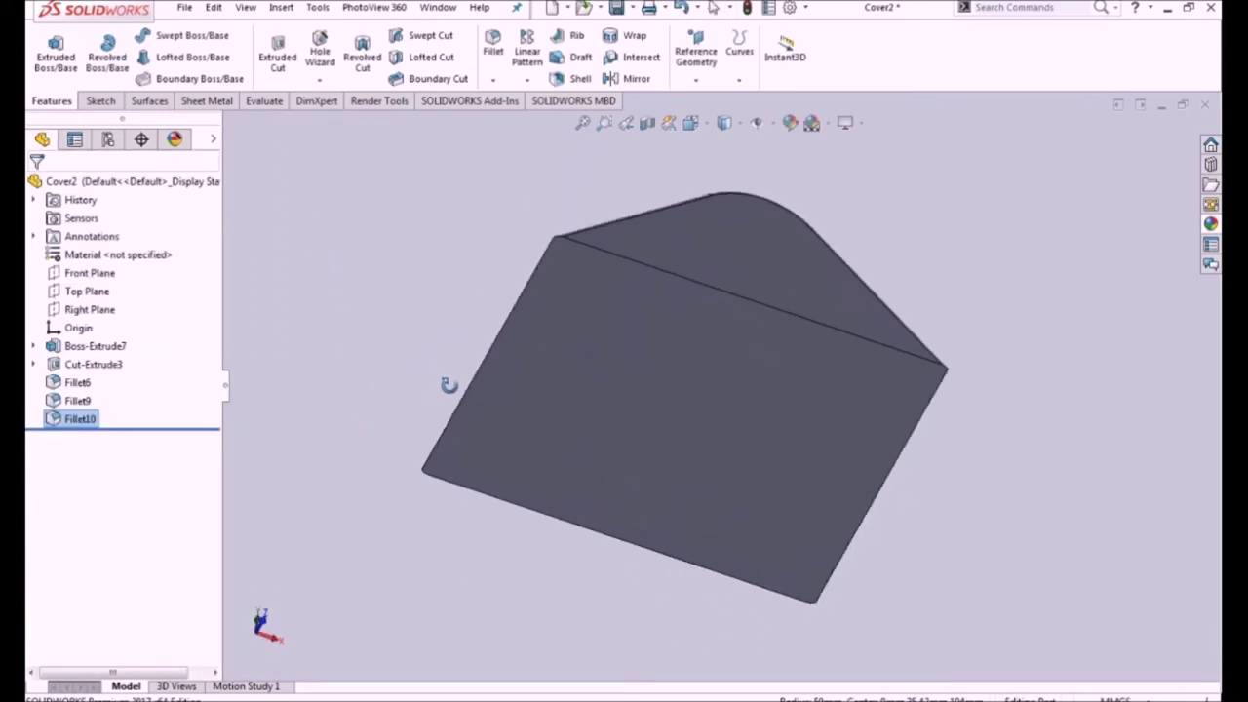
Step: Save the cover part and clear the selection
middle_drag(397, 261, 407, 319)
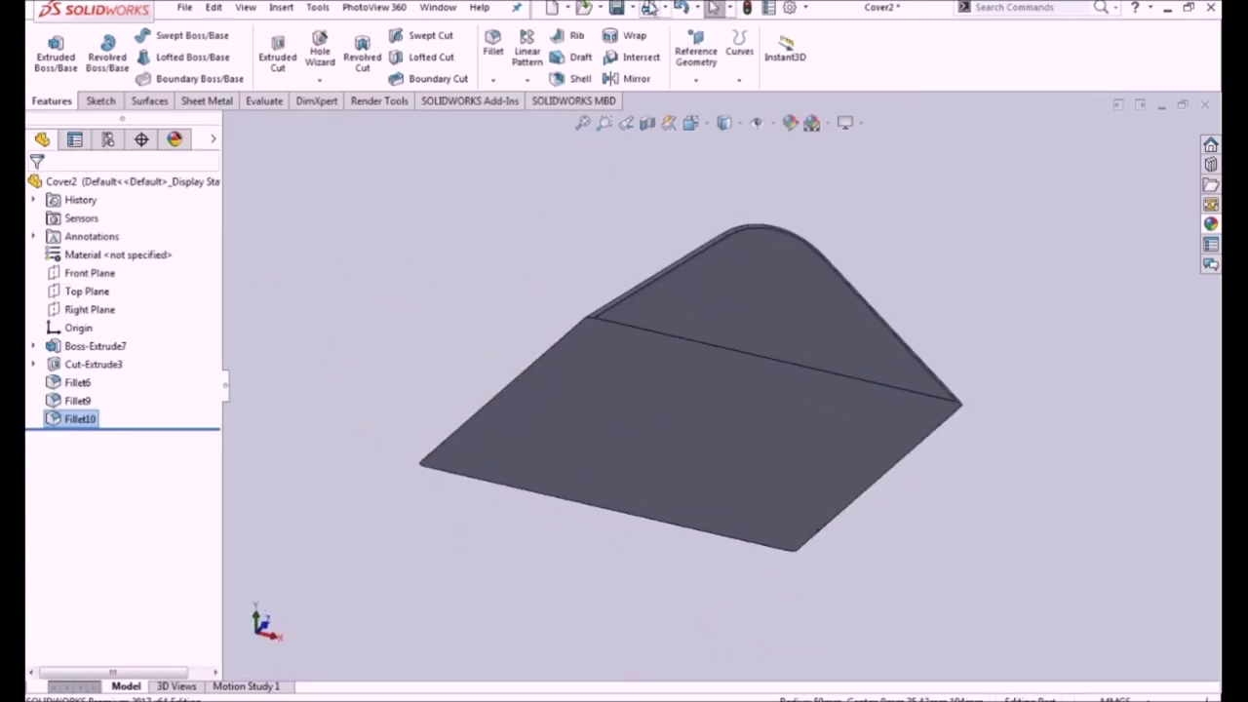
click(620, 8)
key(Escape)
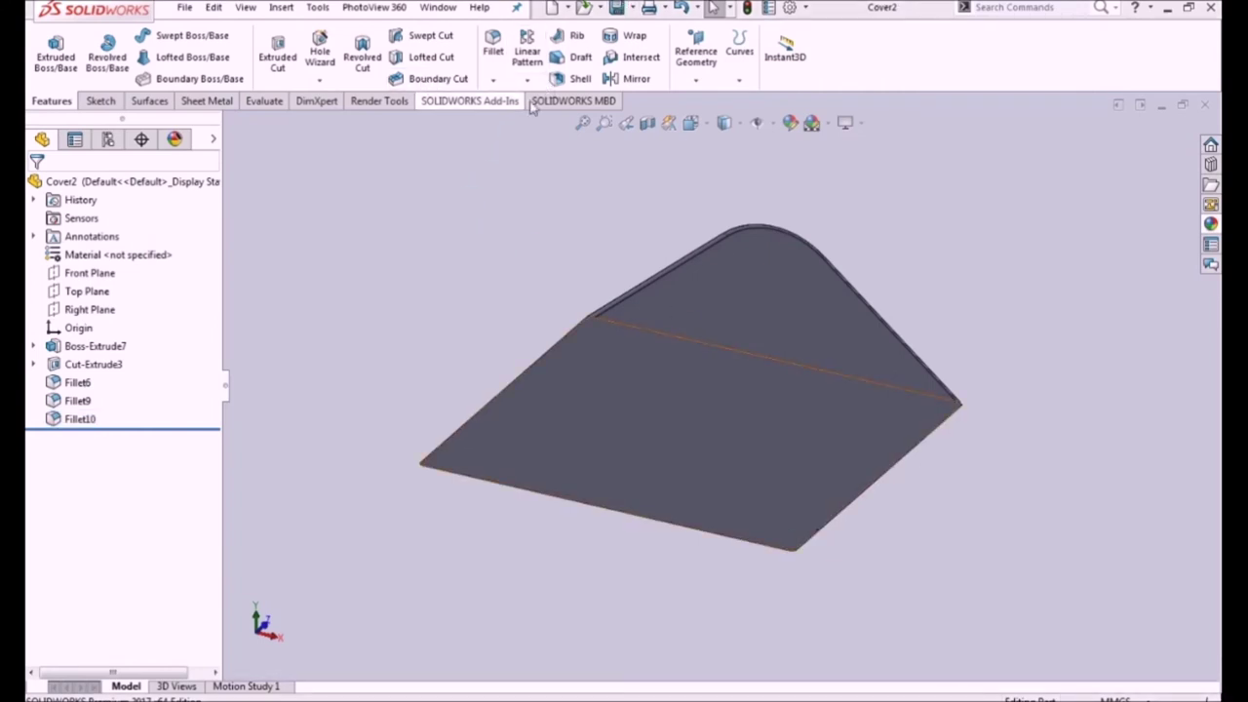
Step: Shell the cover 2 mm thick with the bottom face removed, preview it, and save
click(575, 78)
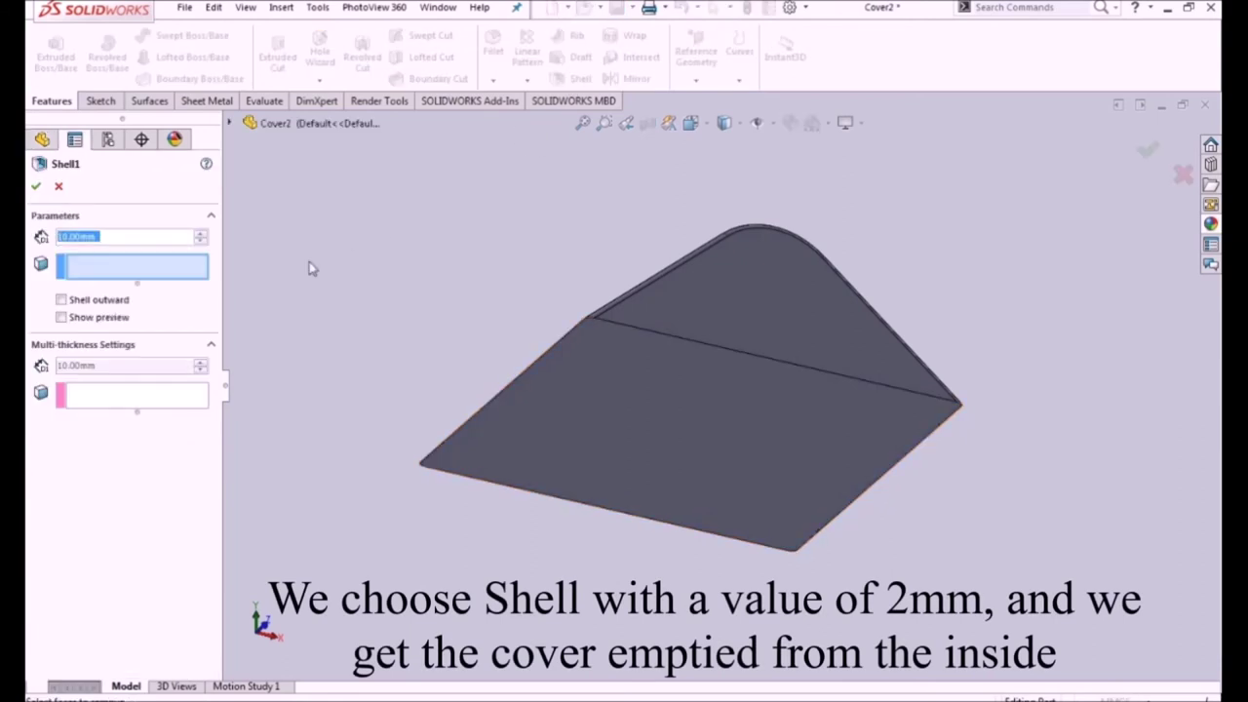
click(741, 432)
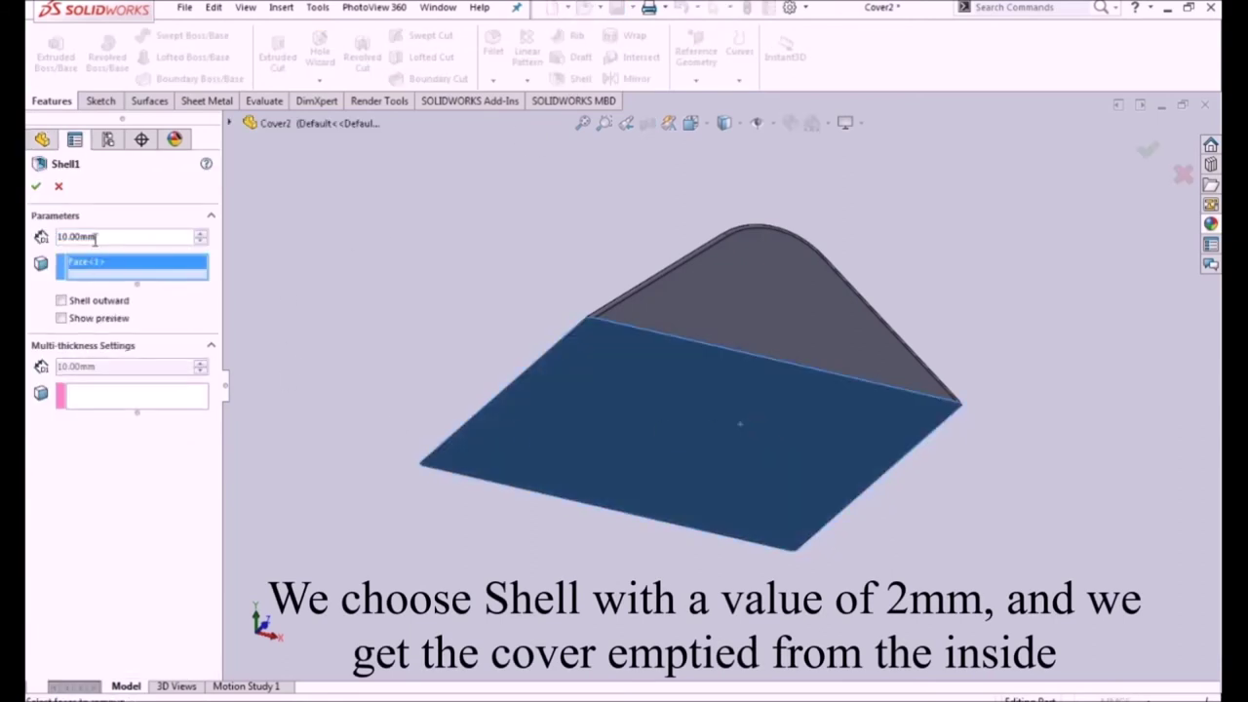
text(2)
key(Return)
click(61, 318)
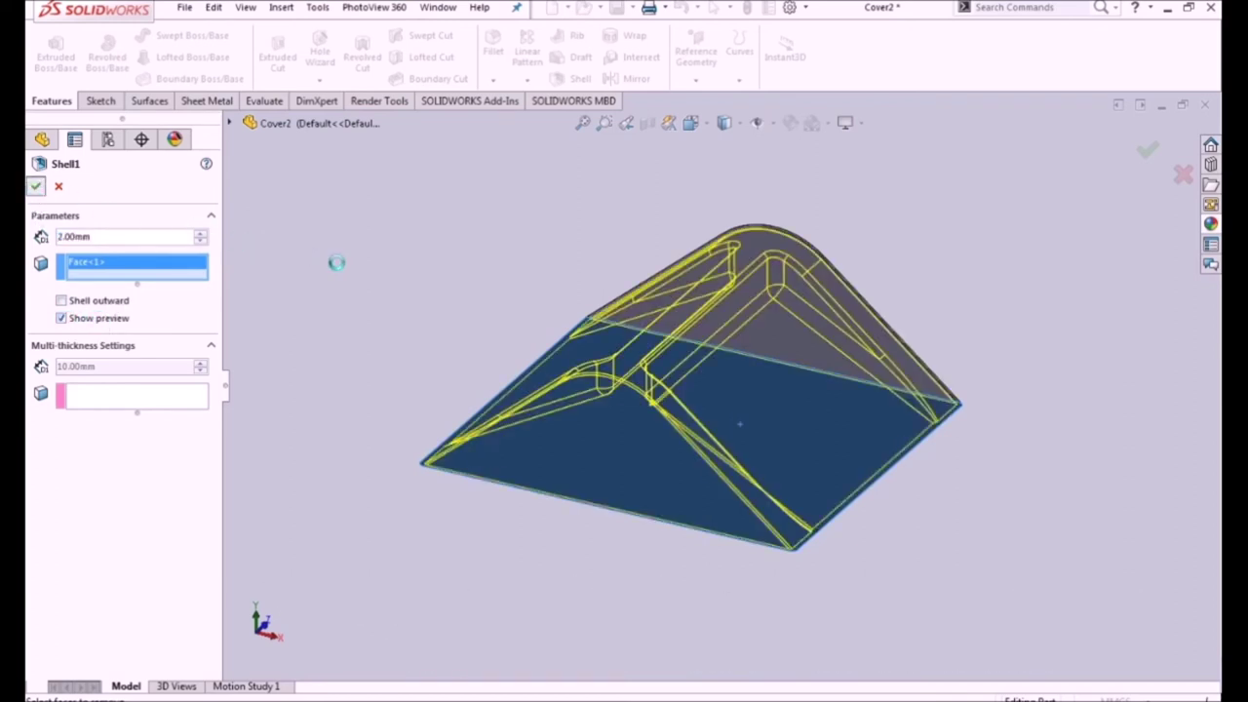
mouse_move(336, 263)
middle_down()
mouse_move(390, 104)
mouse_move(448, 223)
mouse_move(488, 354)
mouse_move(546, 195)
mouse_move(445, 223)
mouse_move(381, 282)
mouse_move(435, 284)
mouse_move(443, 186)
mouse_move(589, 49)
middle_up()
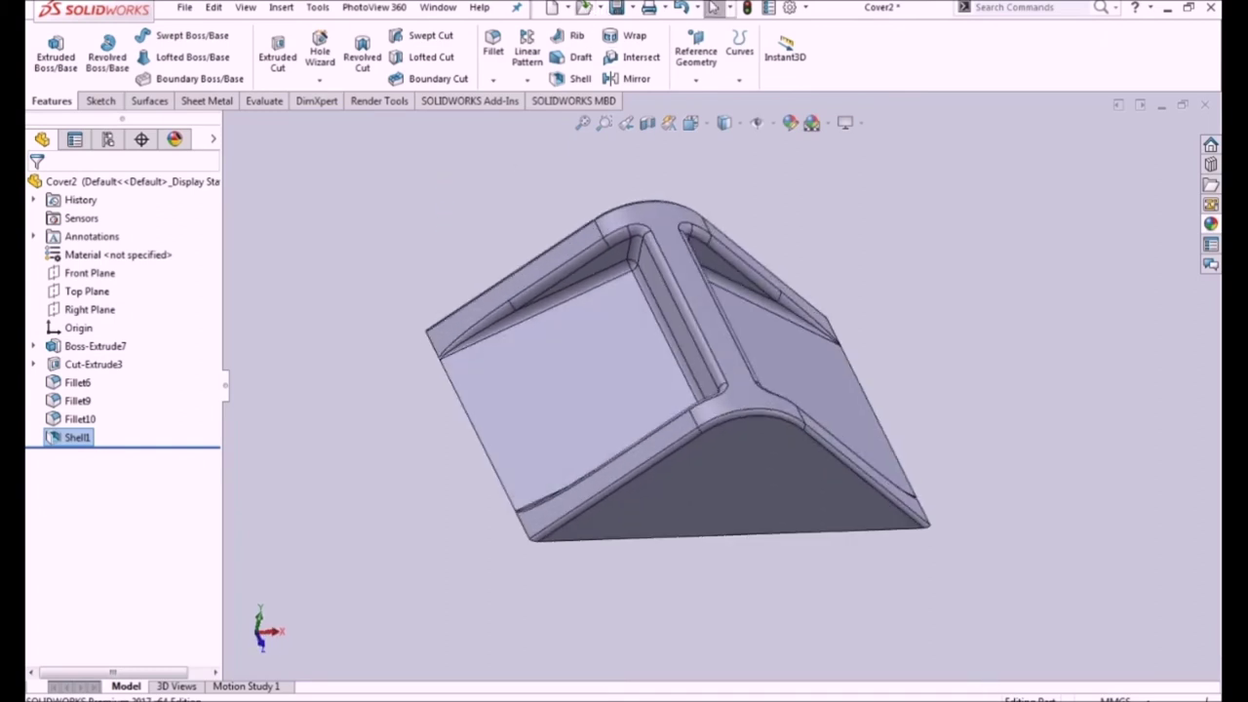
key(ctrl+s)
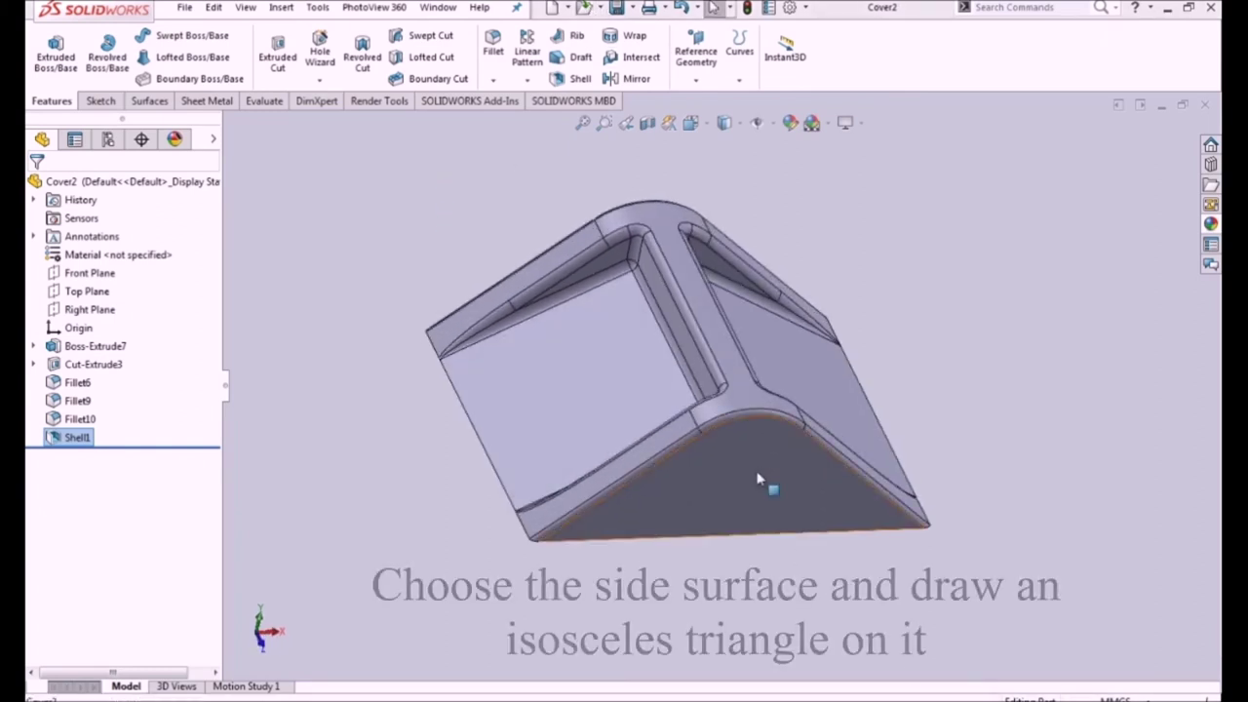
Step: Start a sketch on the cover's triangular side face, viewed normal to it
click(758, 479)
click(831, 418)
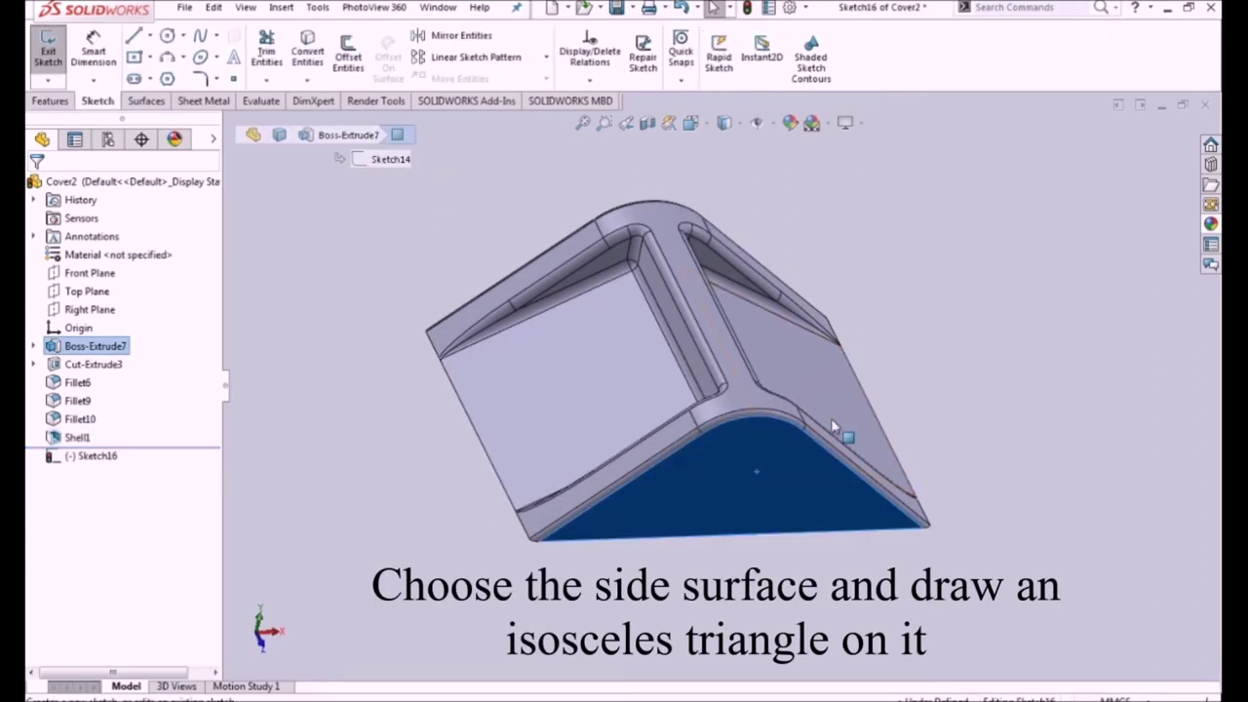
click(125, 458)
click(144, 431)
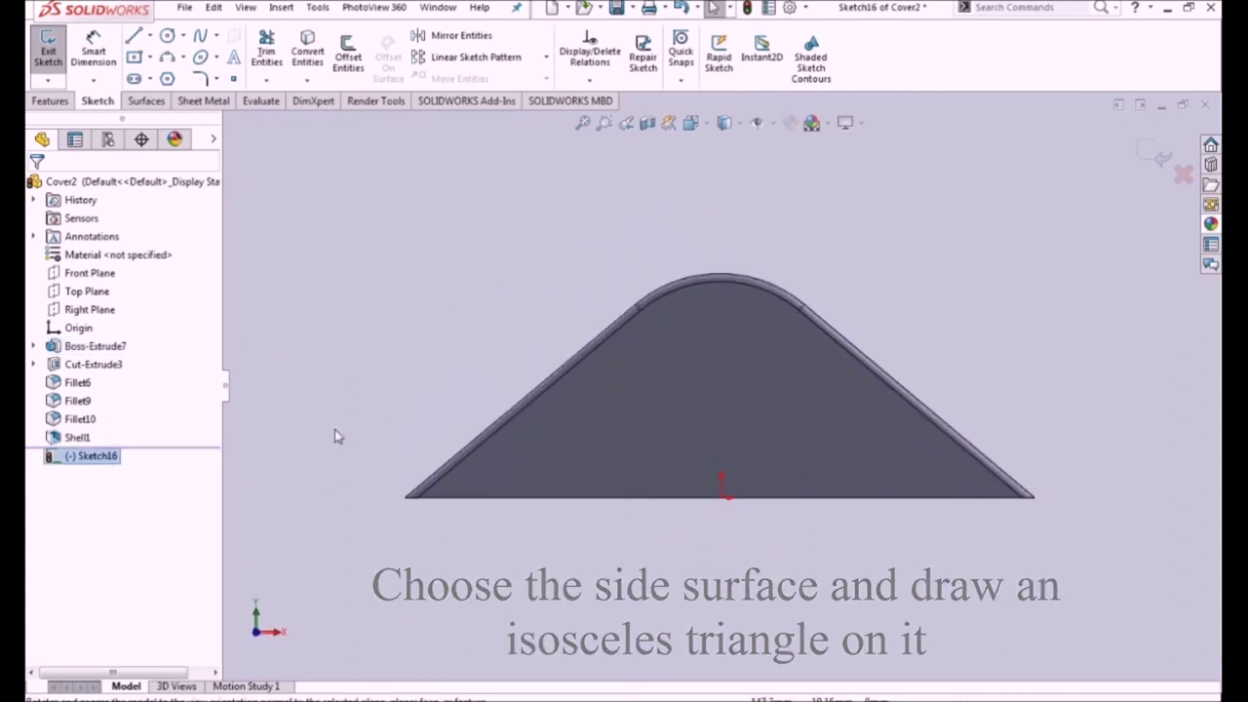
Step: Draw two slanted triangle sides meeting at an apex, plus a vertical centerline from the apex
click(137, 36)
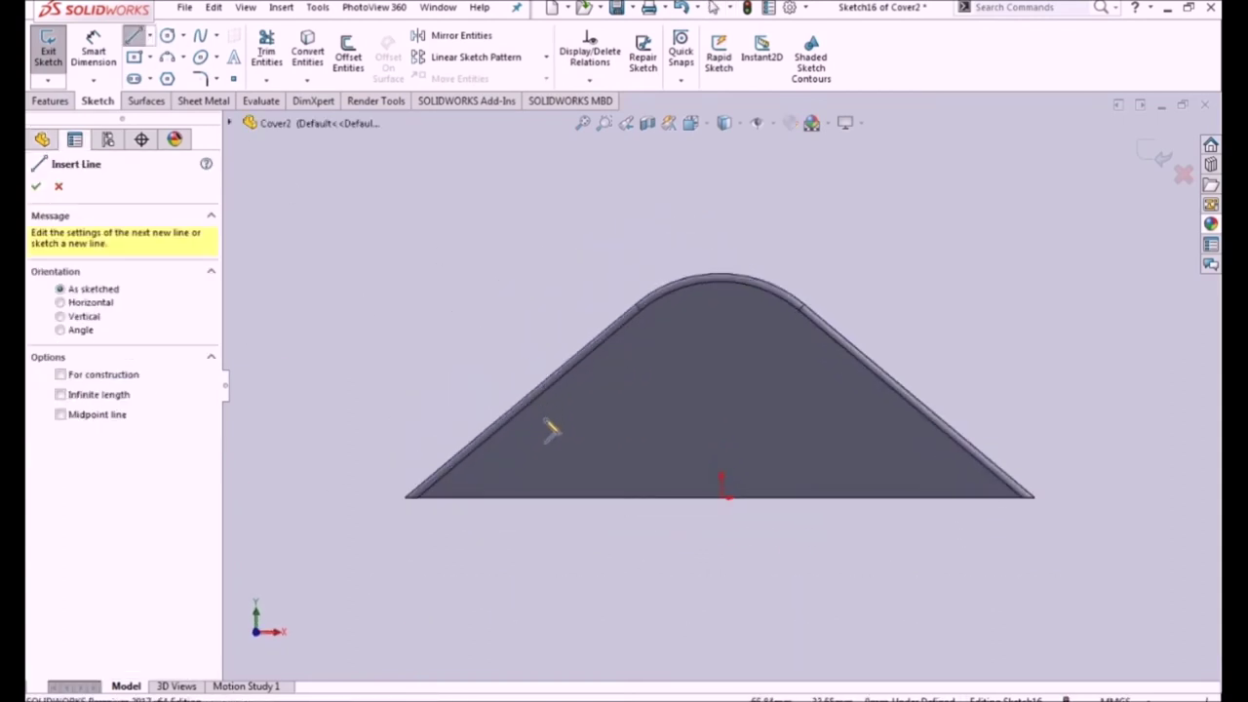
click(539, 498)
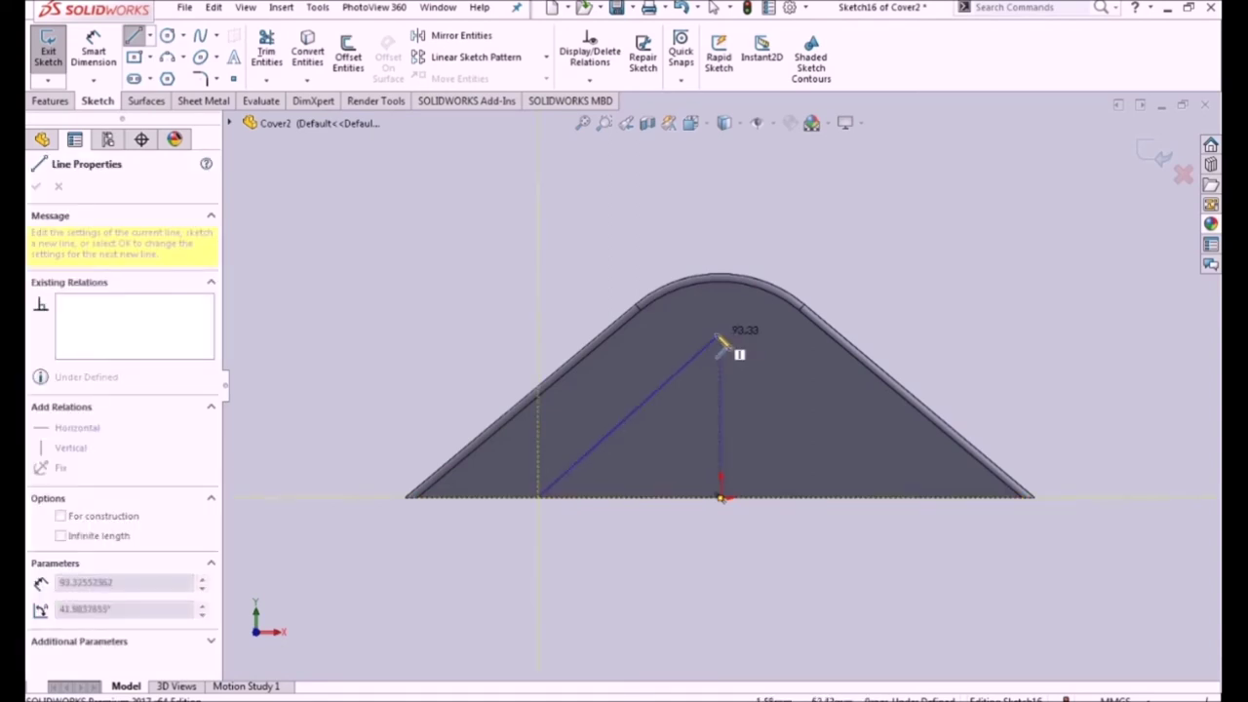
click(718, 337)
click(910, 498)
key(Escape)
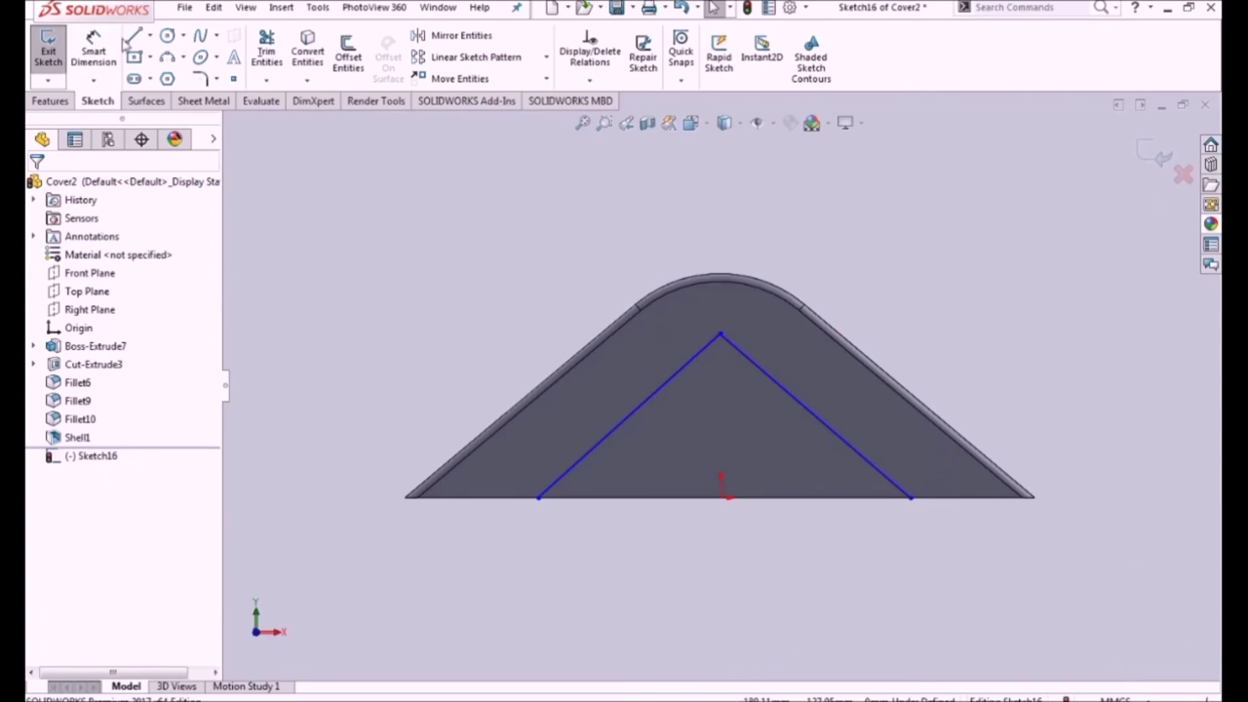
click(149, 37)
click(158, 53)
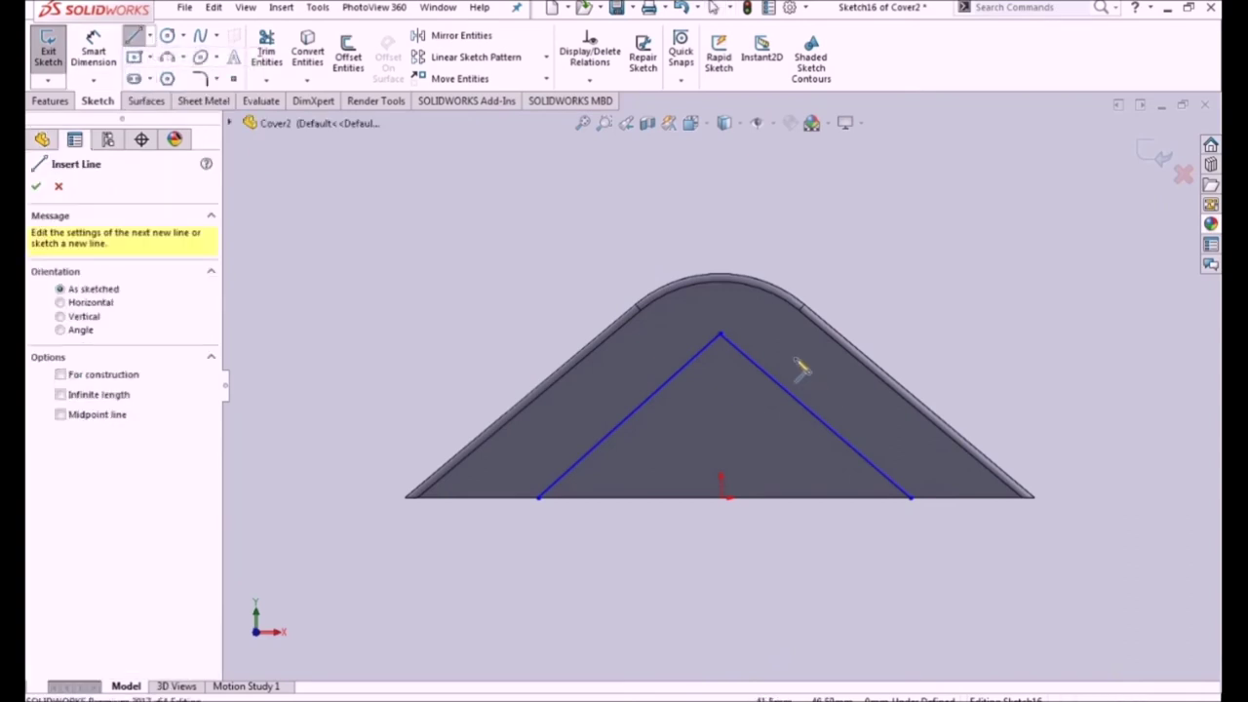
click(720, 335)
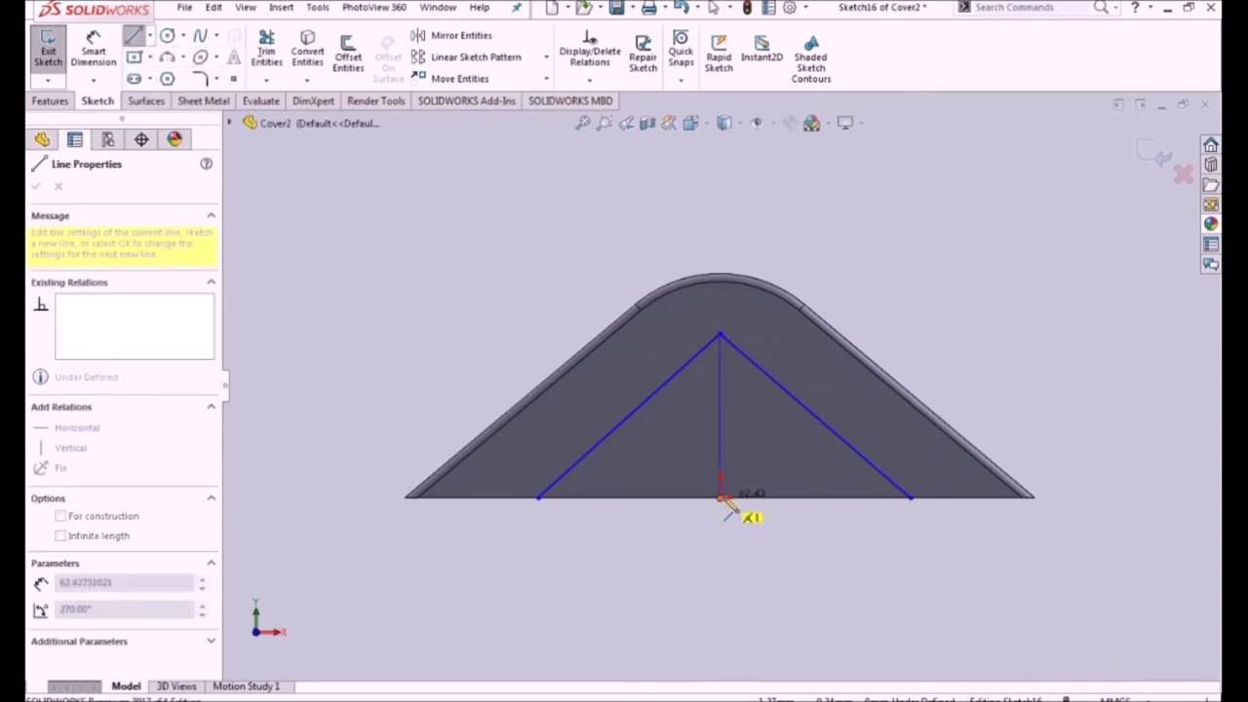
click(721, 497)
key(Escape)
Step: Make the two triangle sides symmetric about the vertical centerline
click(721, 387)
click(780, 439)
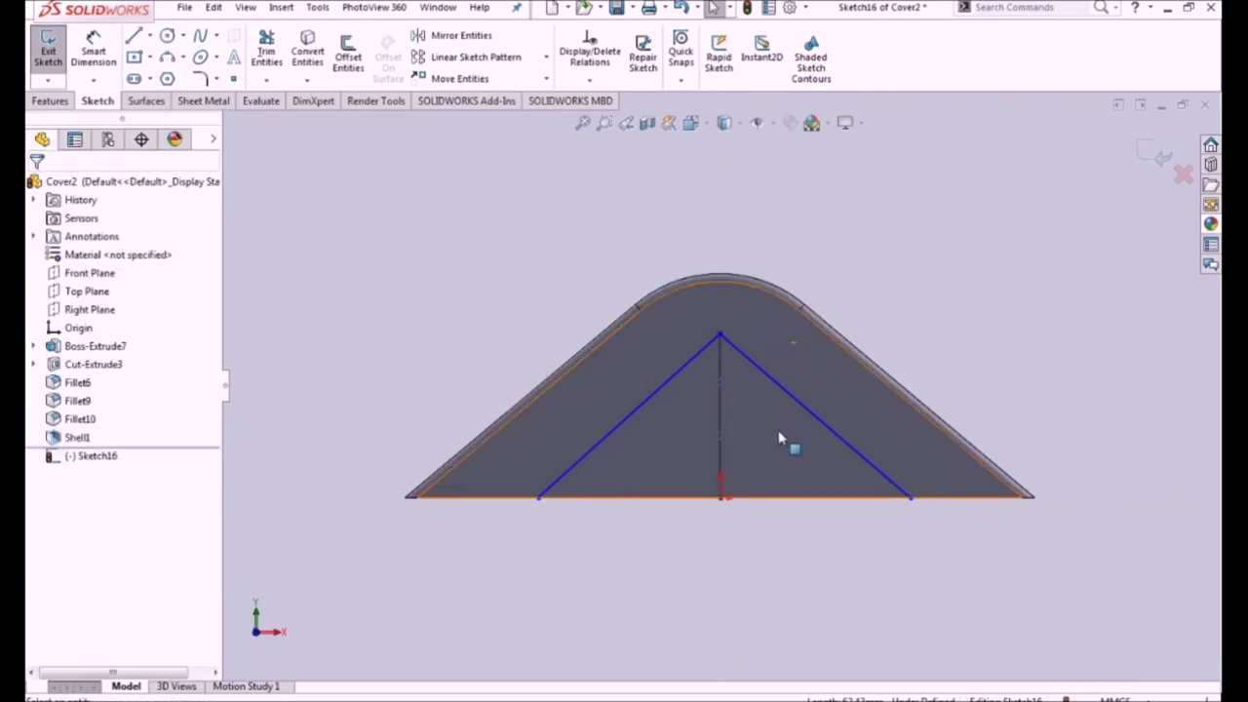
click(819, 421)
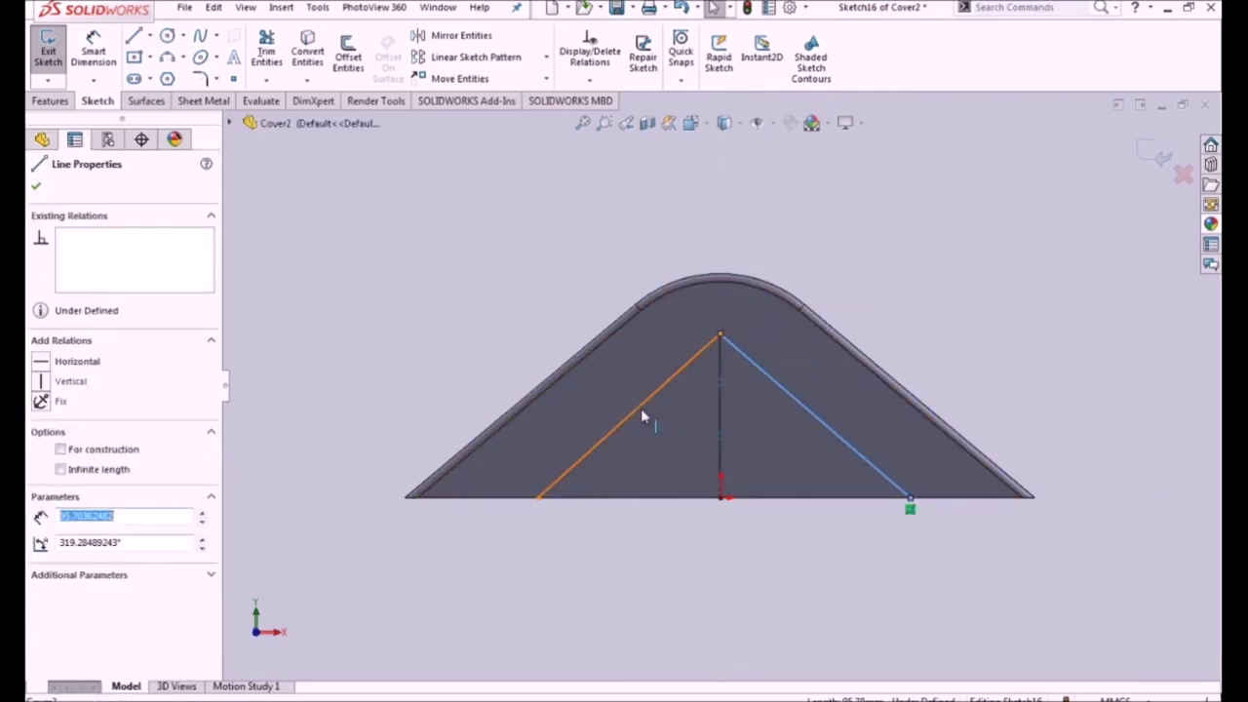
ctrl+click(624, 411)
ctrl+click(625, 410)
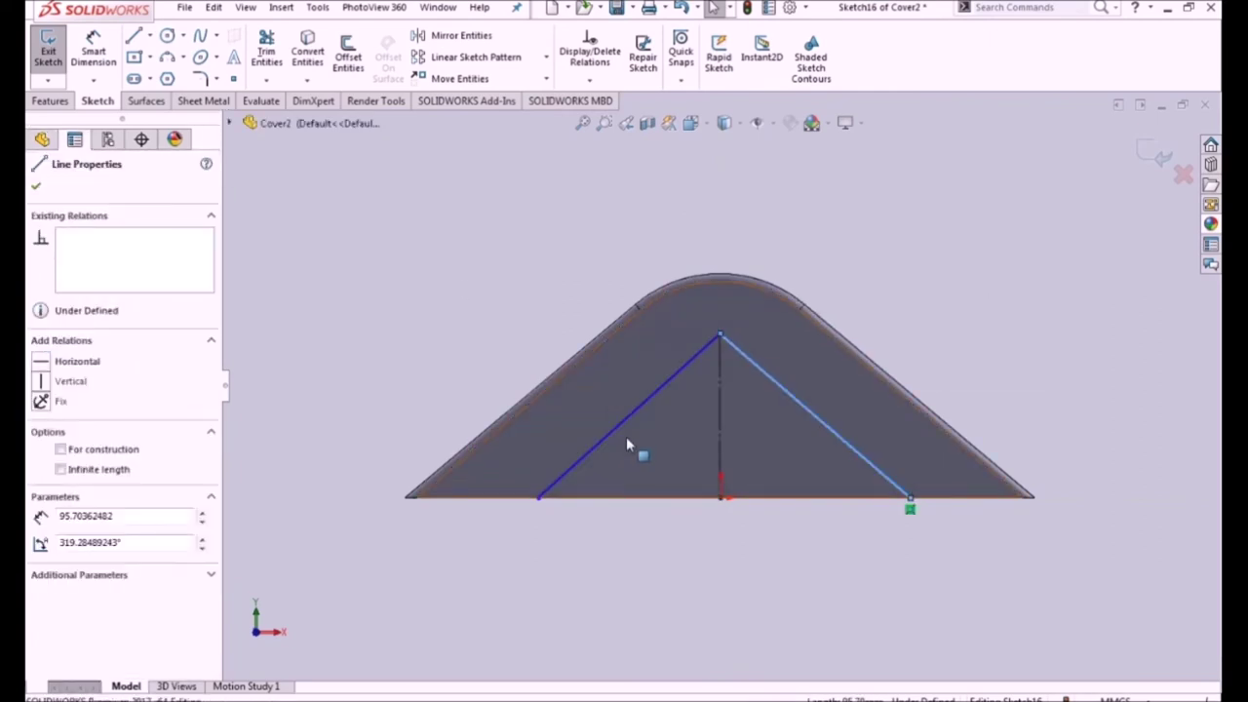
ctrl+click(720, 413)
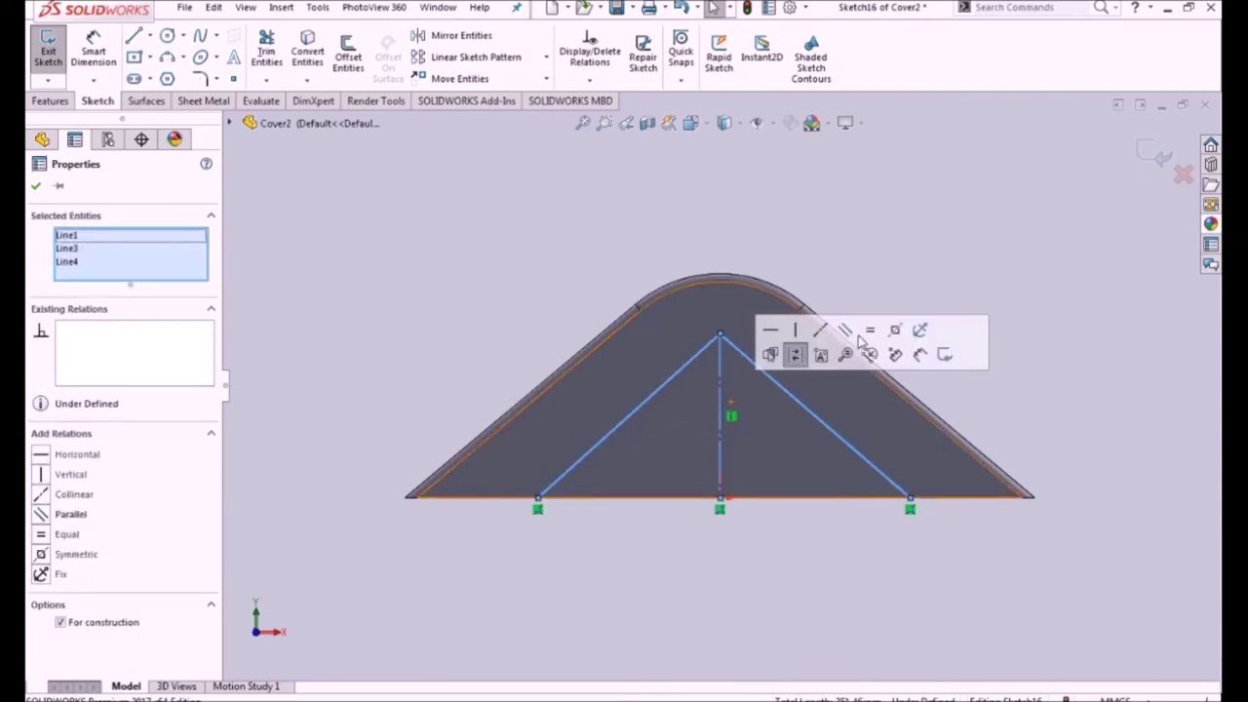
click(895, 330)
click(704, 646)
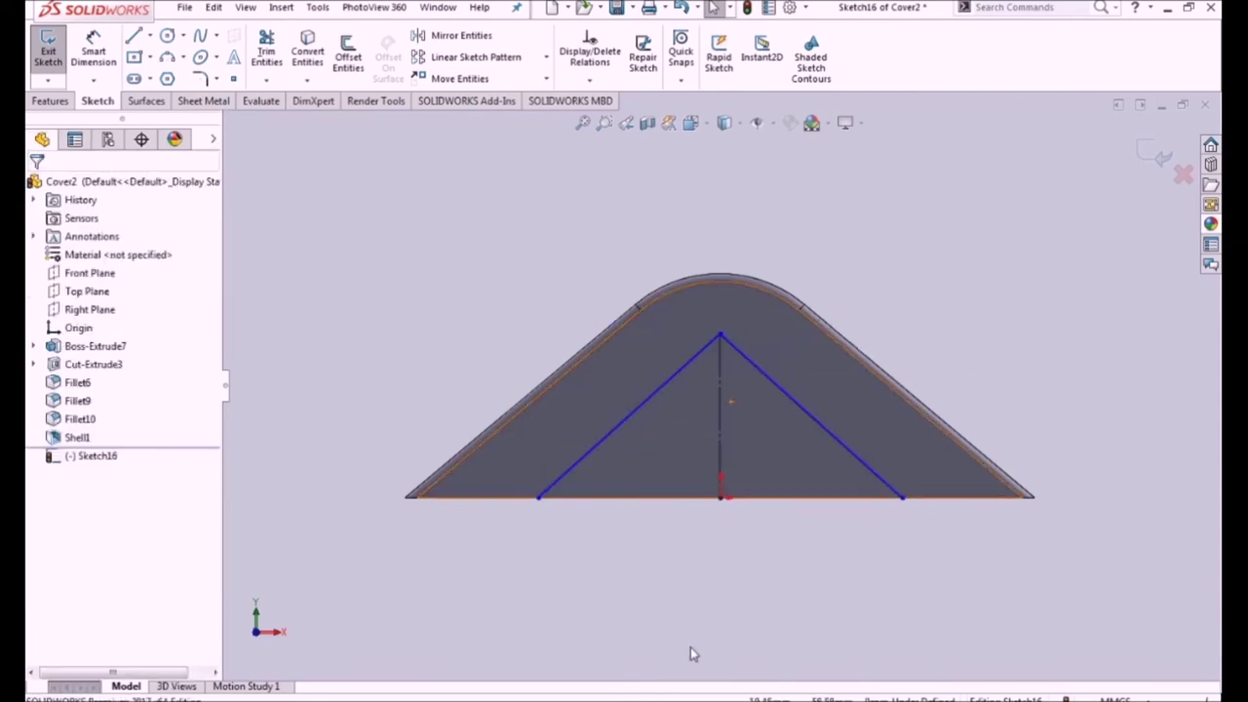
Step: Make the triangle's left side parallel to the cover's outer left edge
click(89, 50)
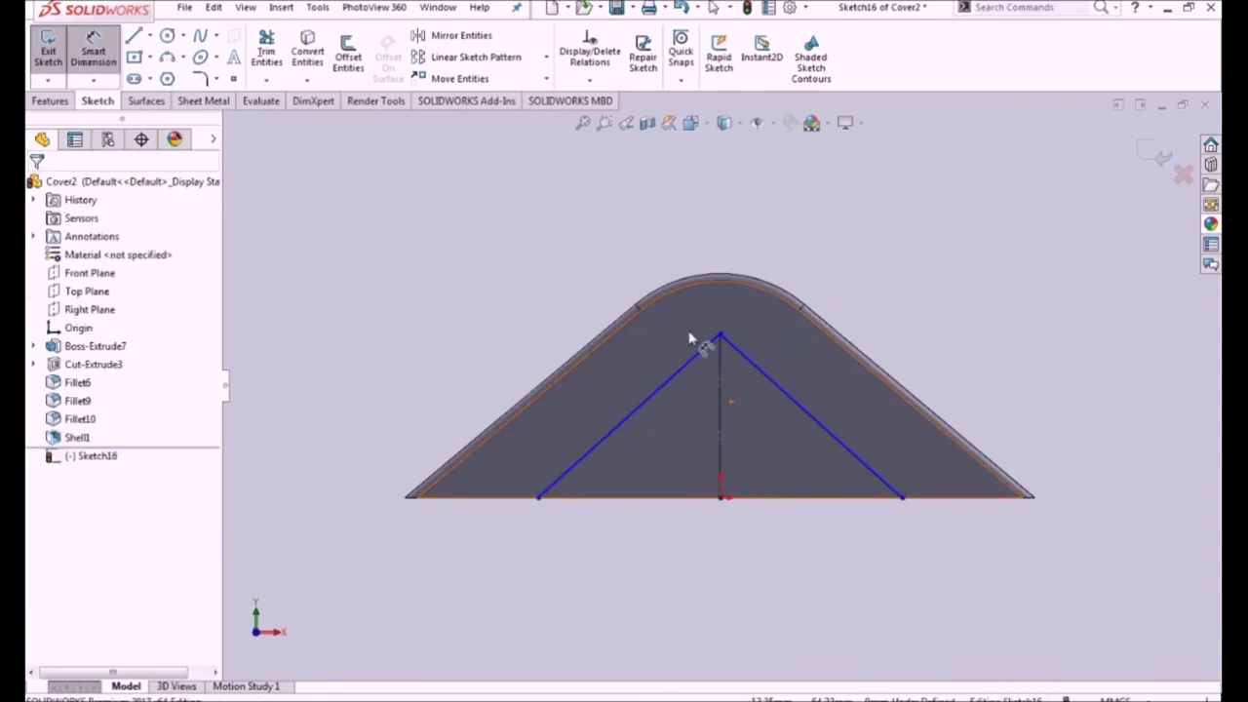
click(660, 388)
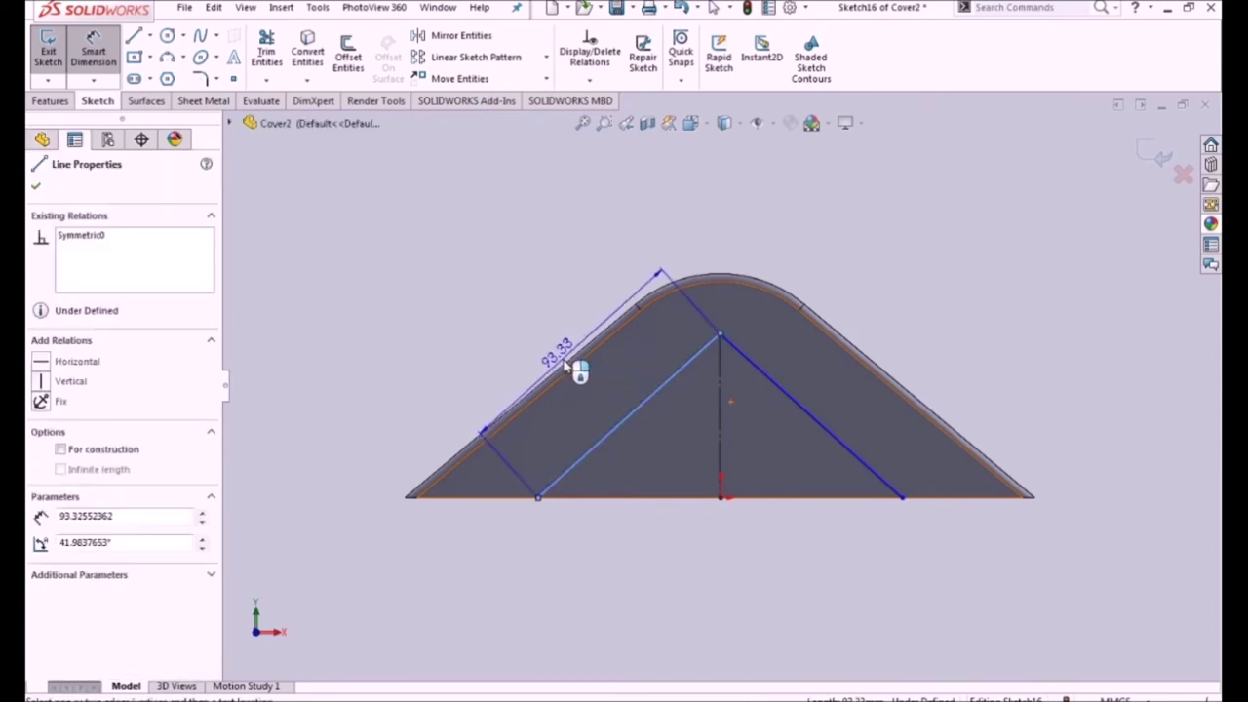
click(571, 362)
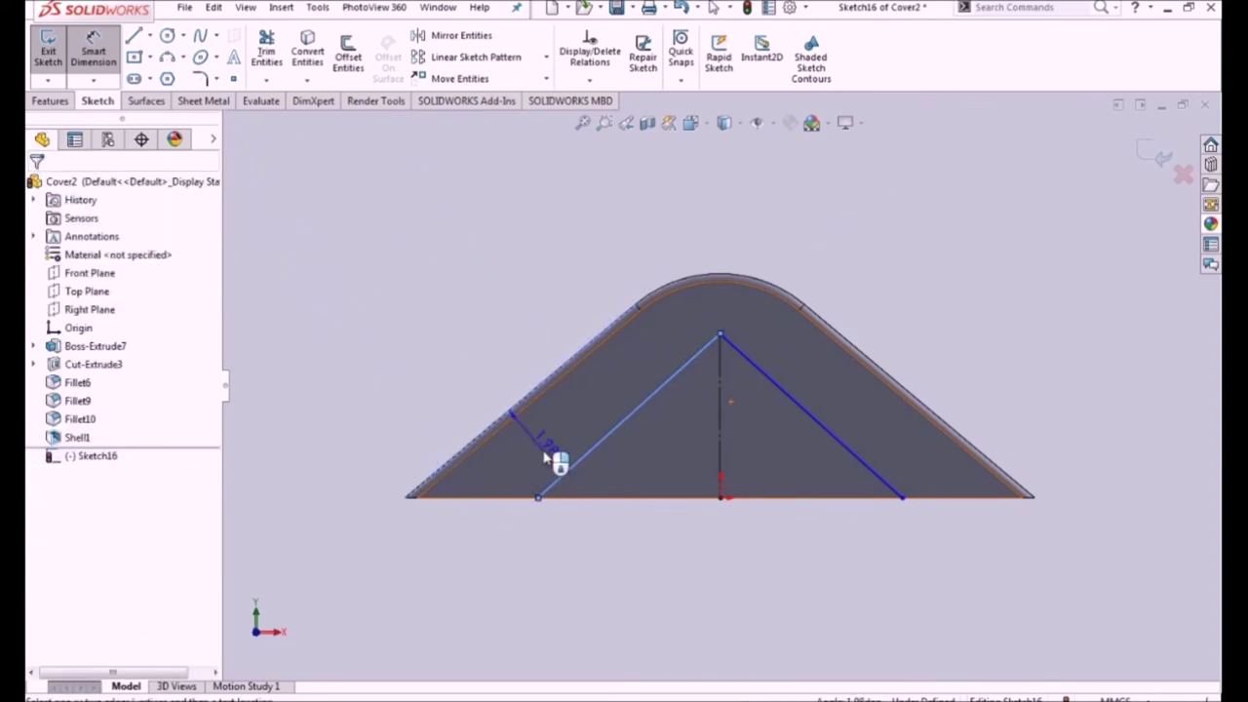
key(Escape)
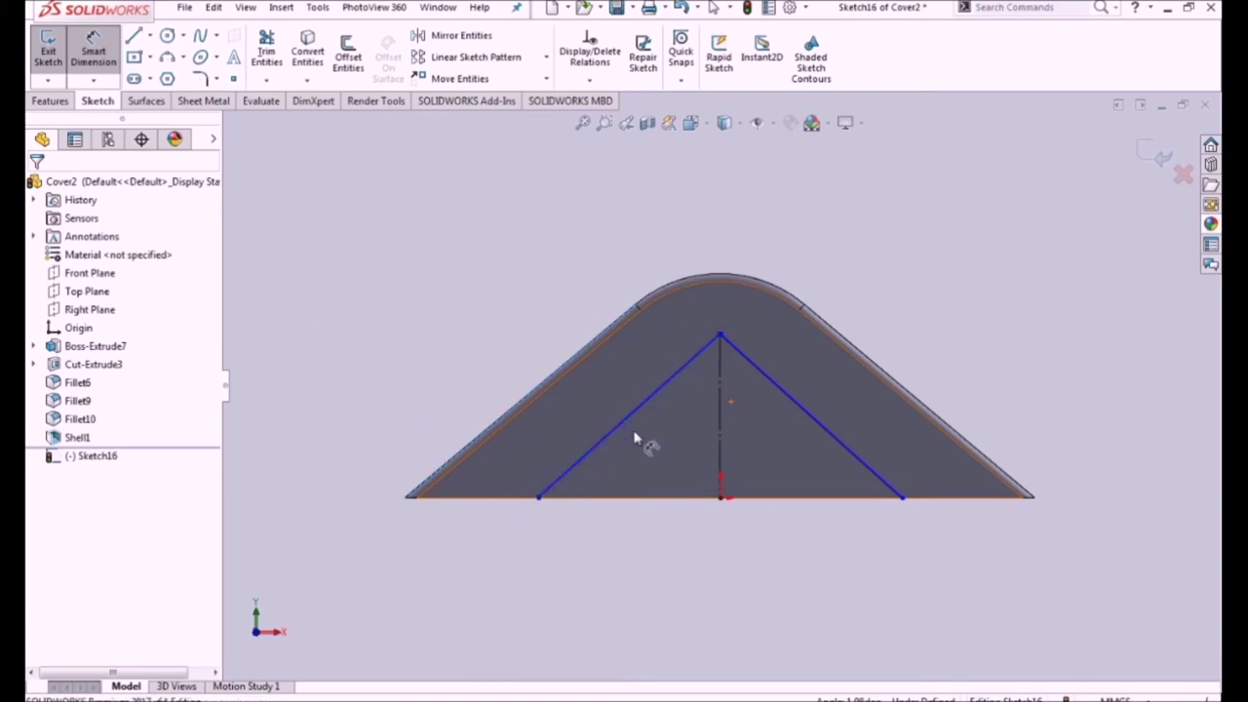
key(Escape)
click(632, 415)
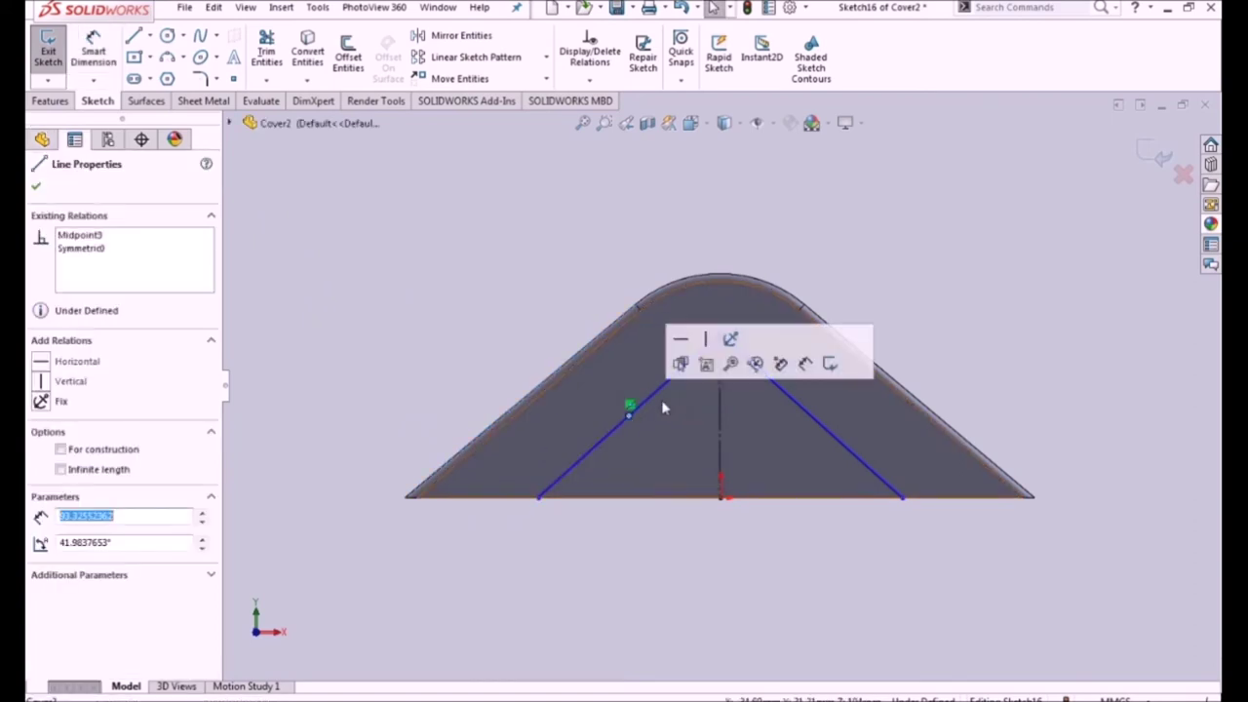
key(Escape)
click(641, 407)
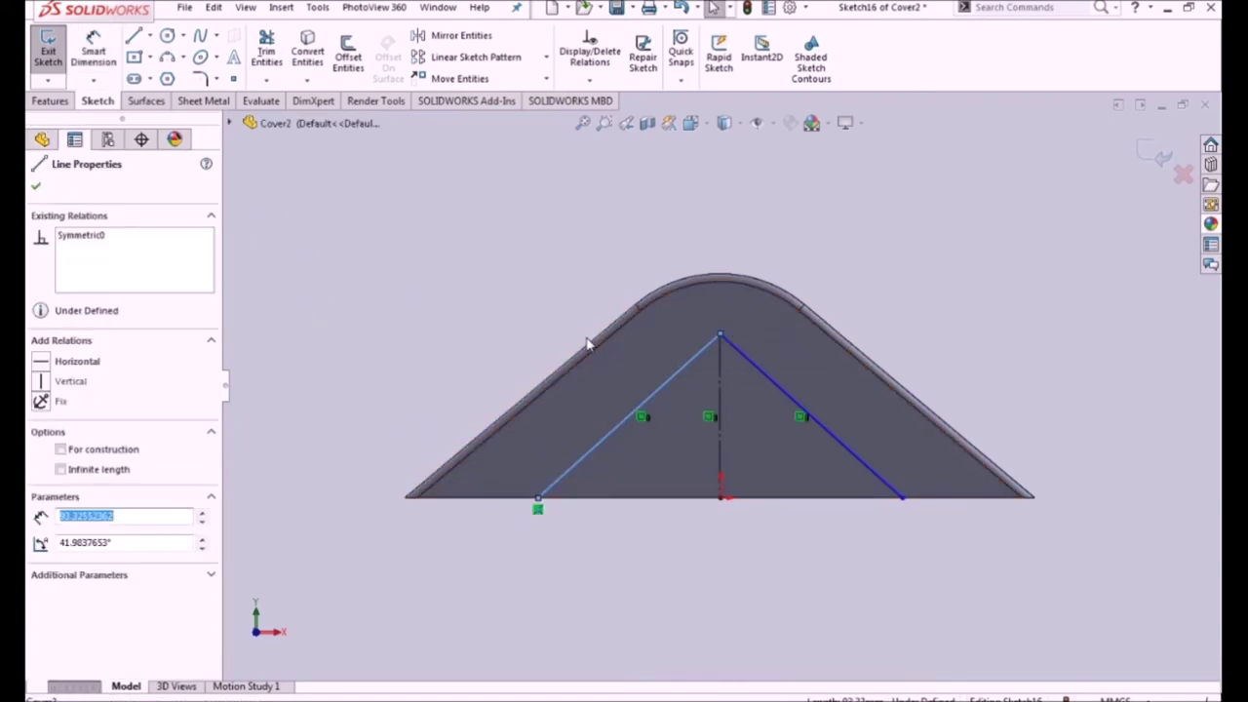
ctrl+click(588, 353)
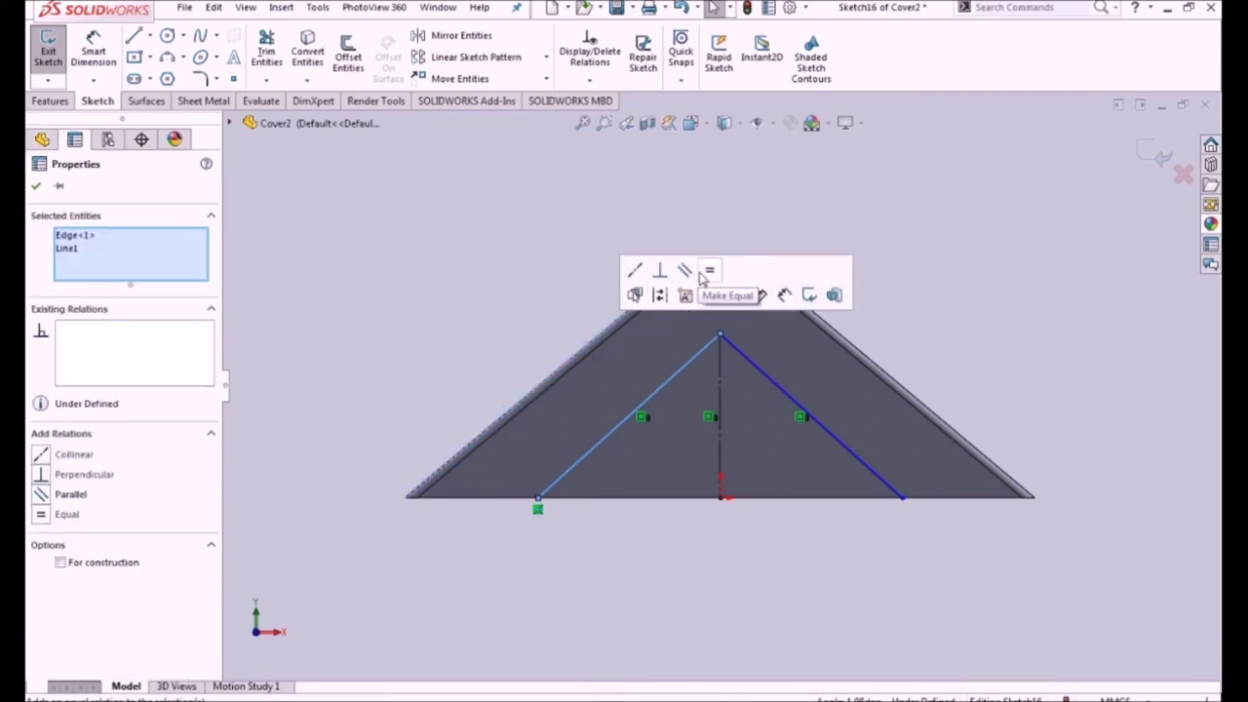
click(685, 270)
click(665, 537)
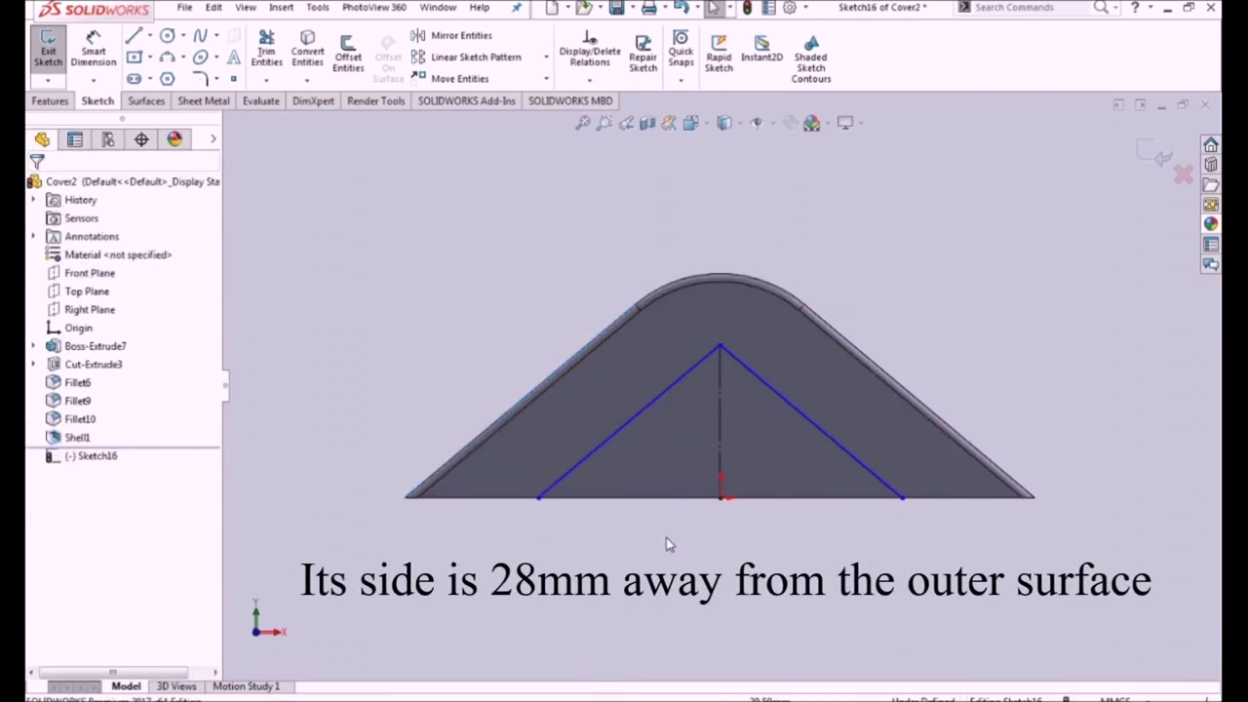
Step: Dimension the left side 28 mm from the cover's outer edge
key(d)
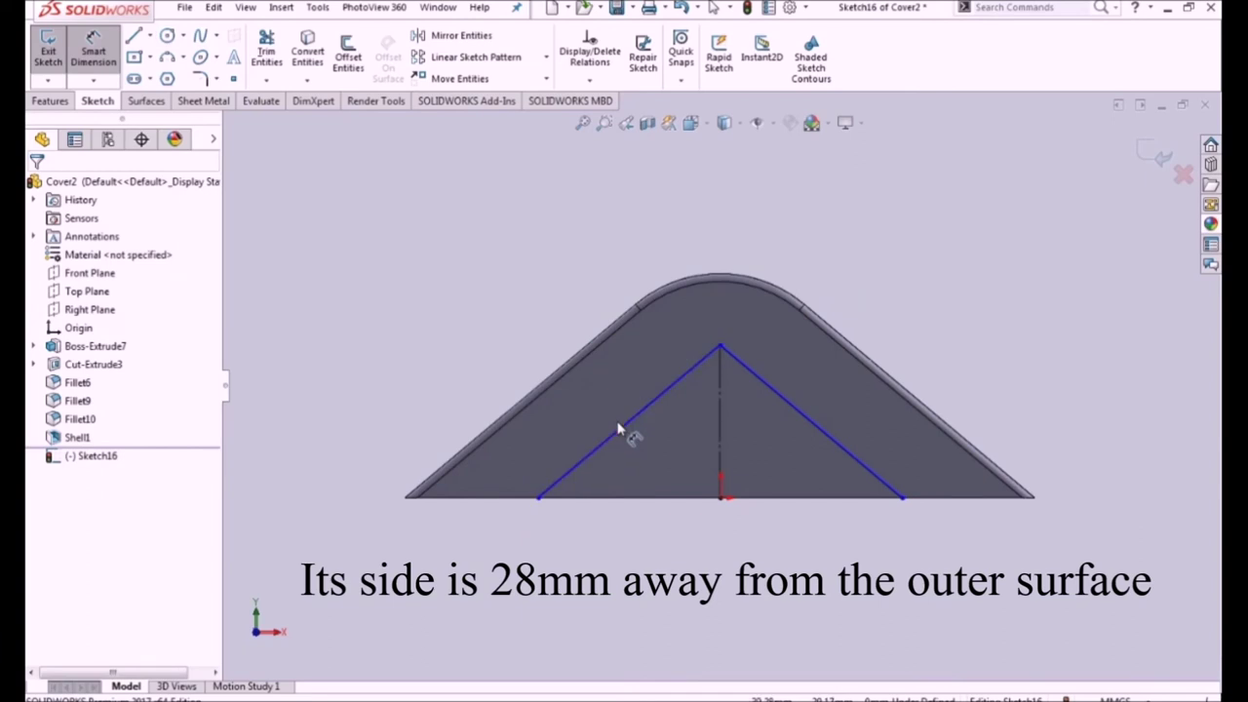
click(618, 430)
click(585, 353)
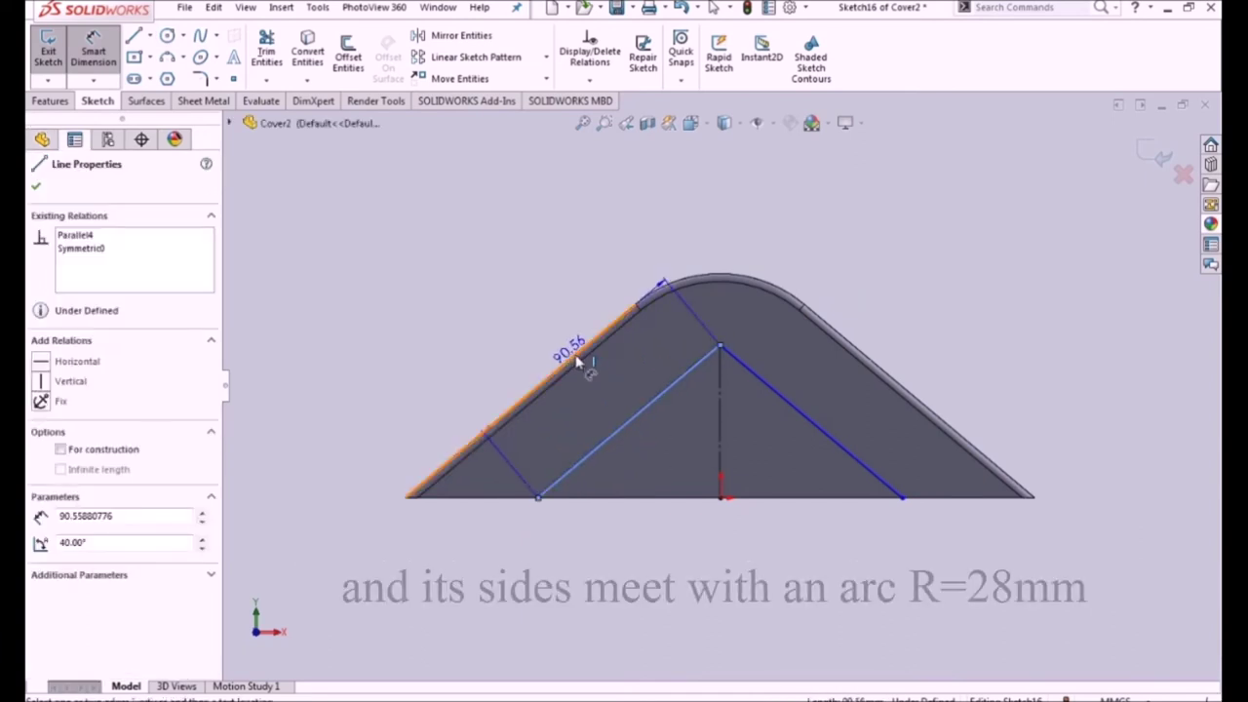
click(400, 580)
text(28)
key(Return)
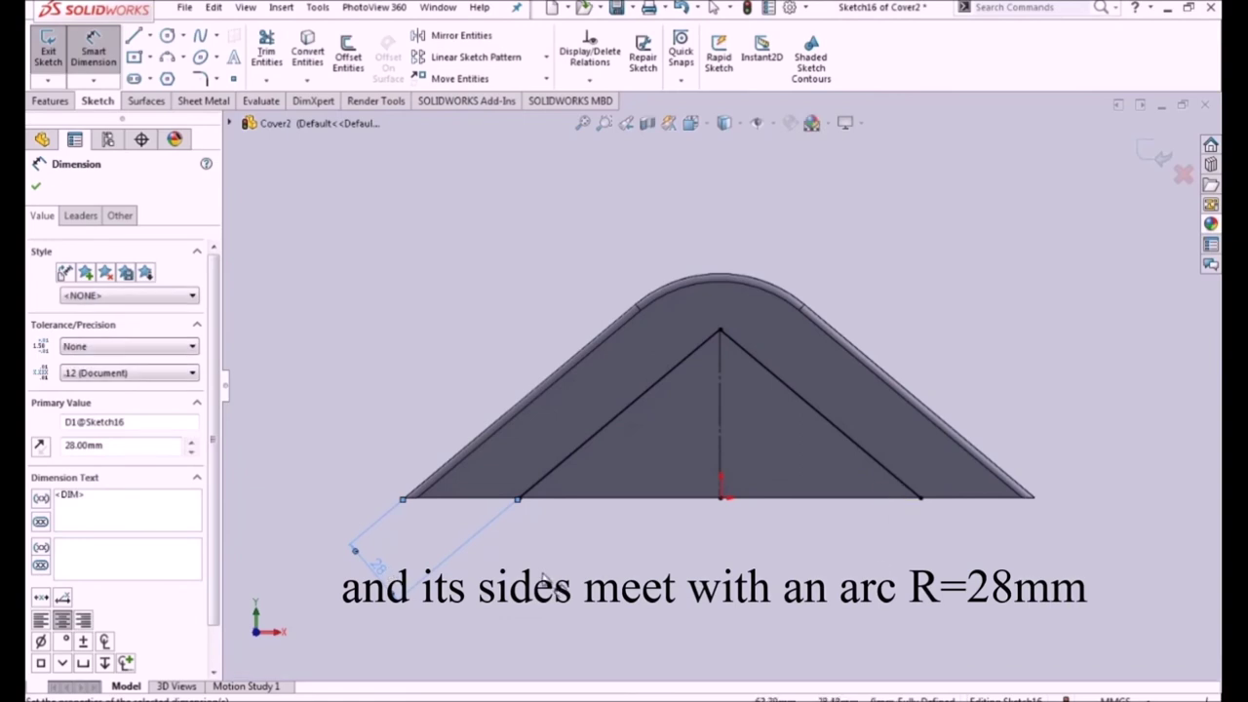
click(543, 580)
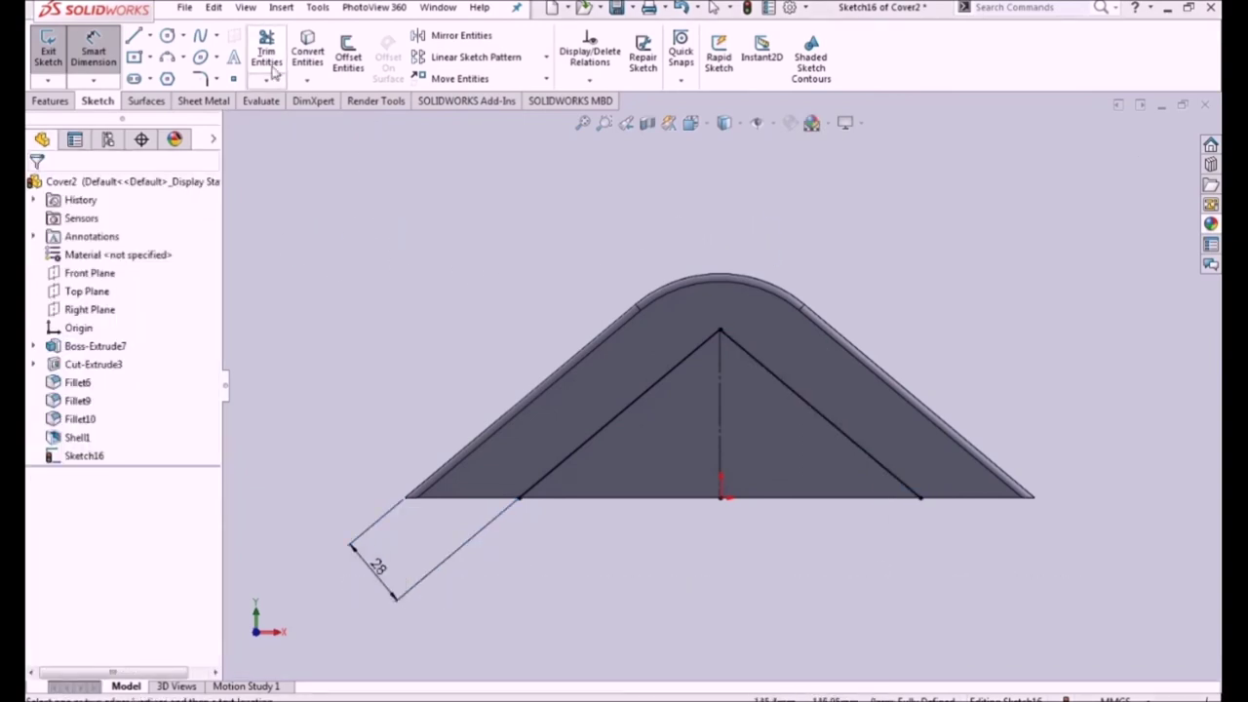
Step: Round the triangle's apex with a 28 mm sketch fillet and exit the sketch
click(199, 79)
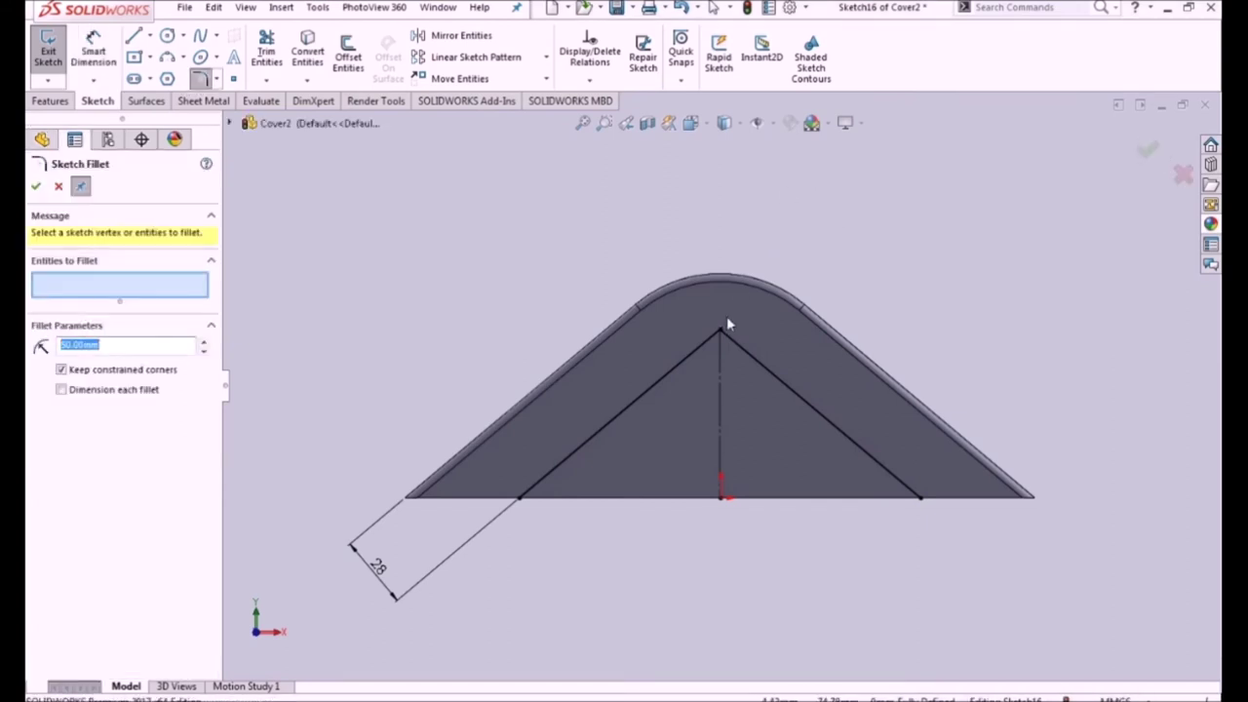
click(732, 346)
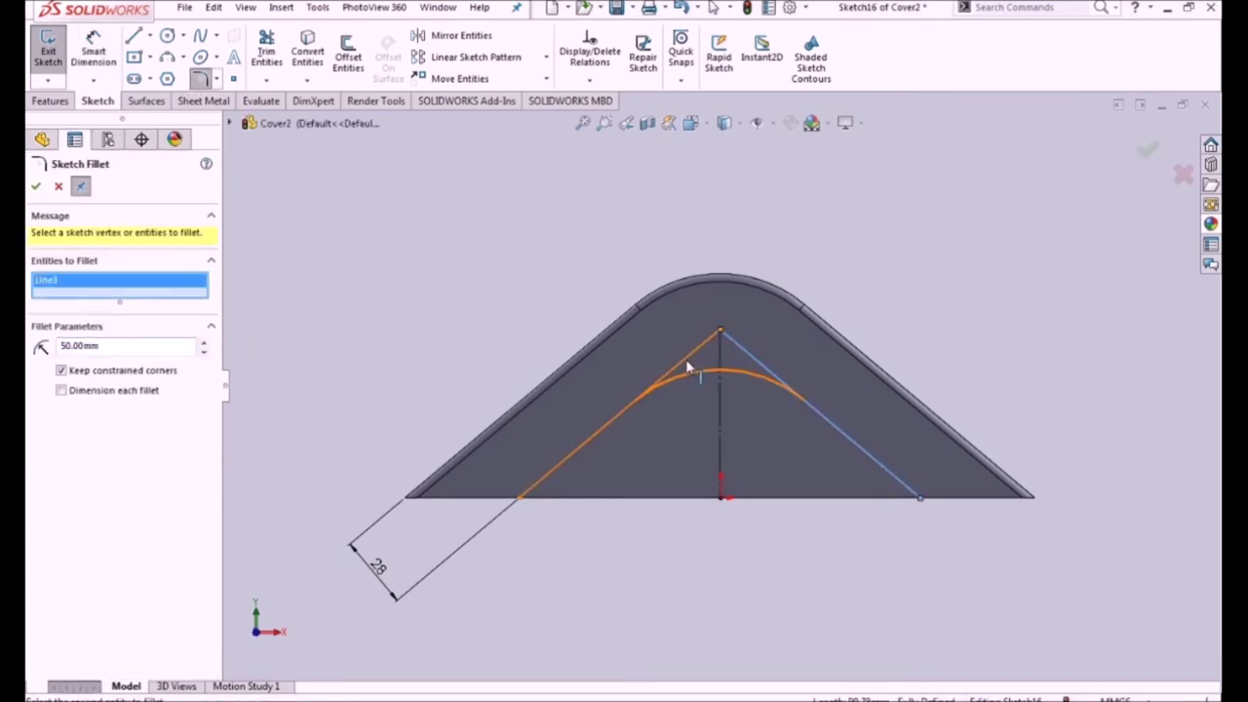
click(545, 379)
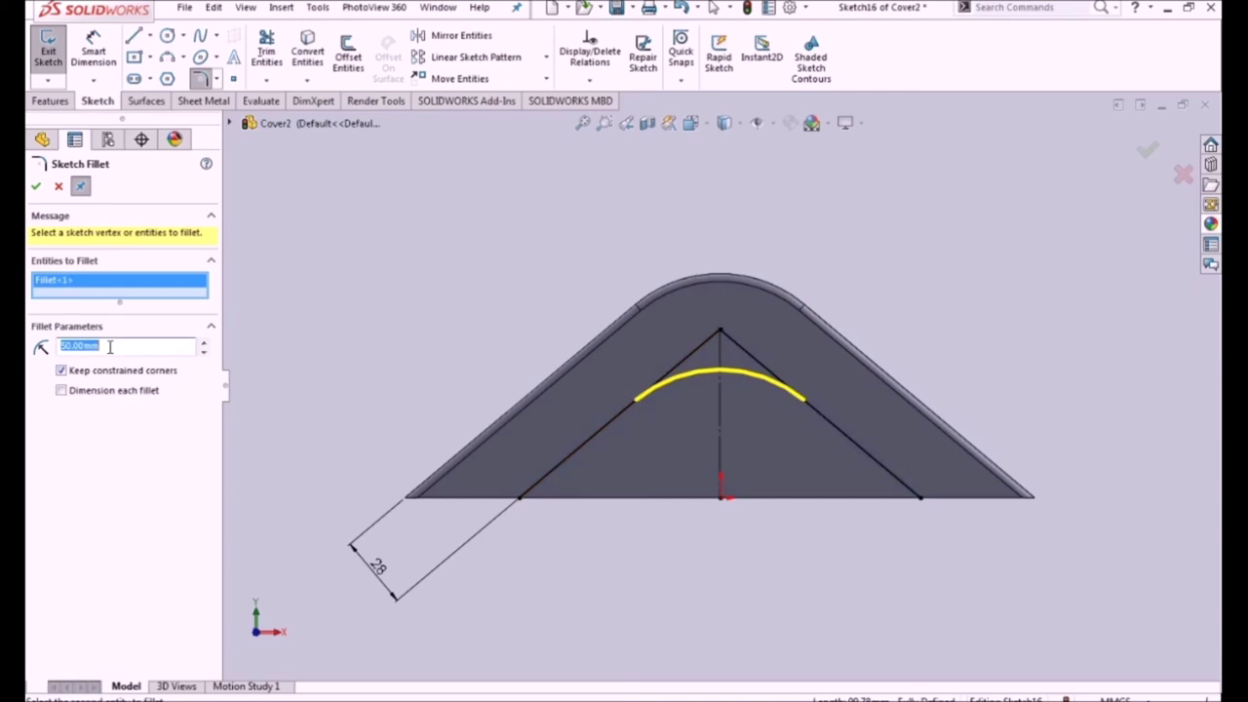
click(127, 346)
text(28)
key(Return)
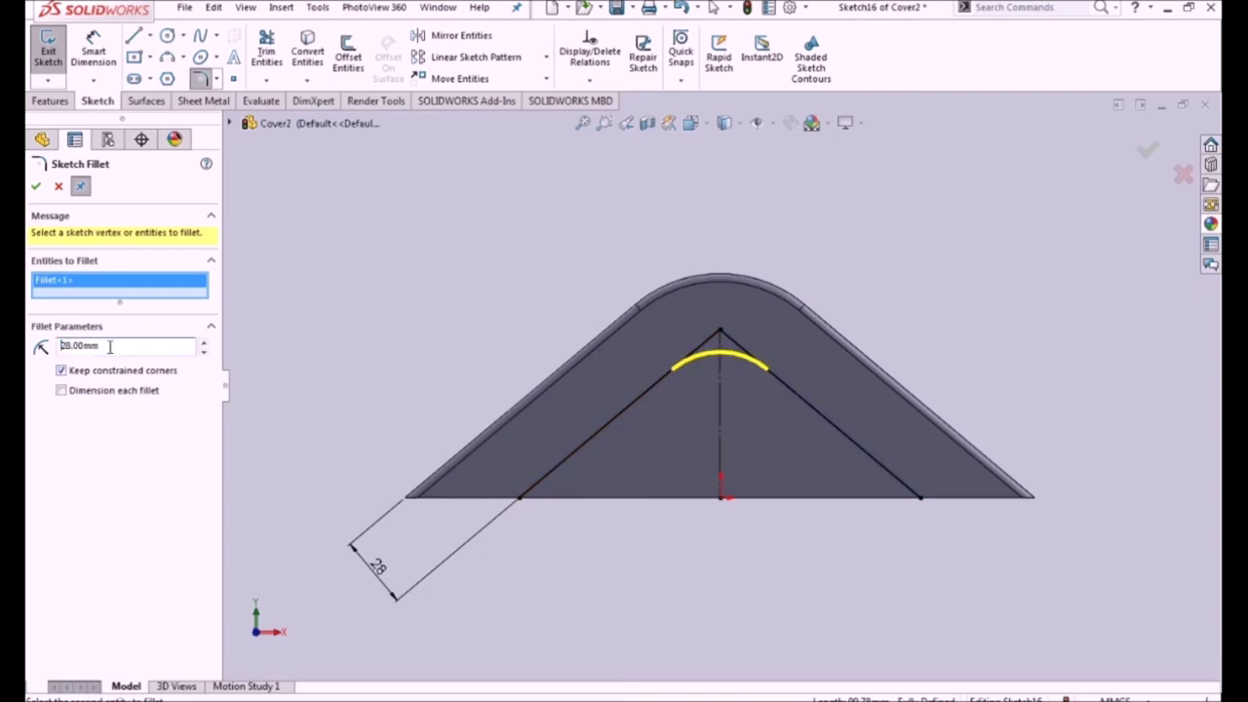
click(1148, 151)
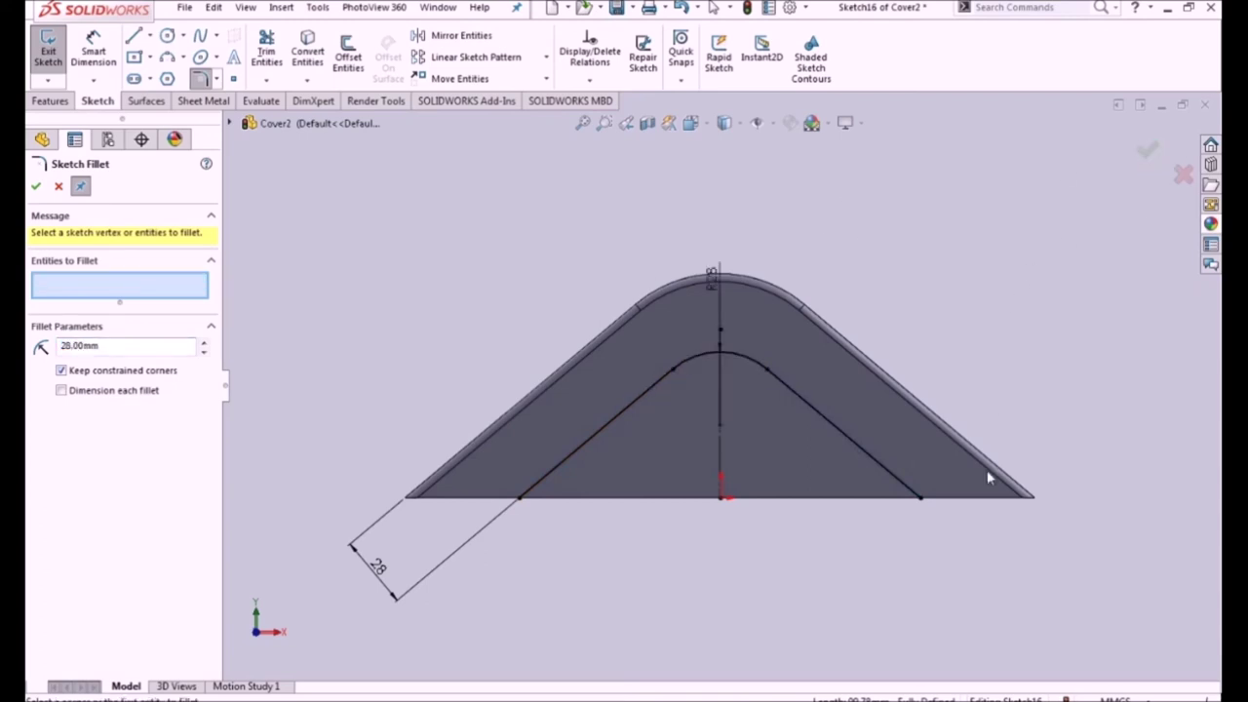
click(1151, 153)
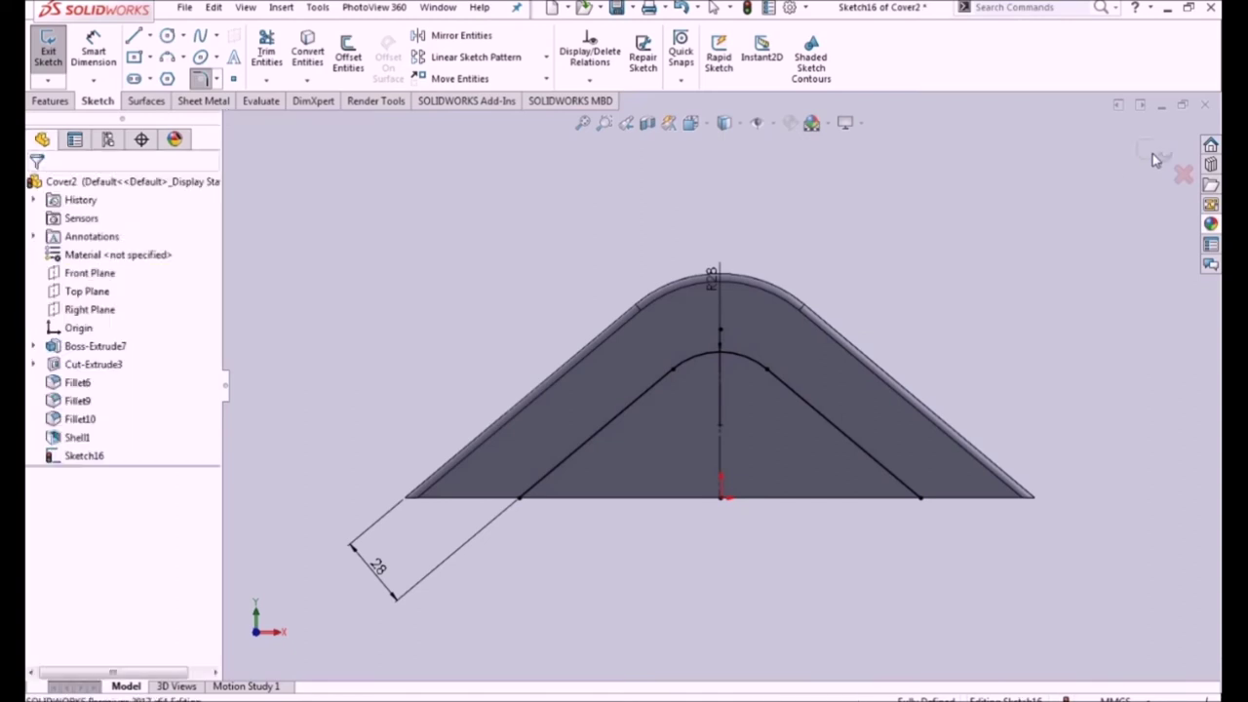
middle_drag(571, 546, 633, 549)
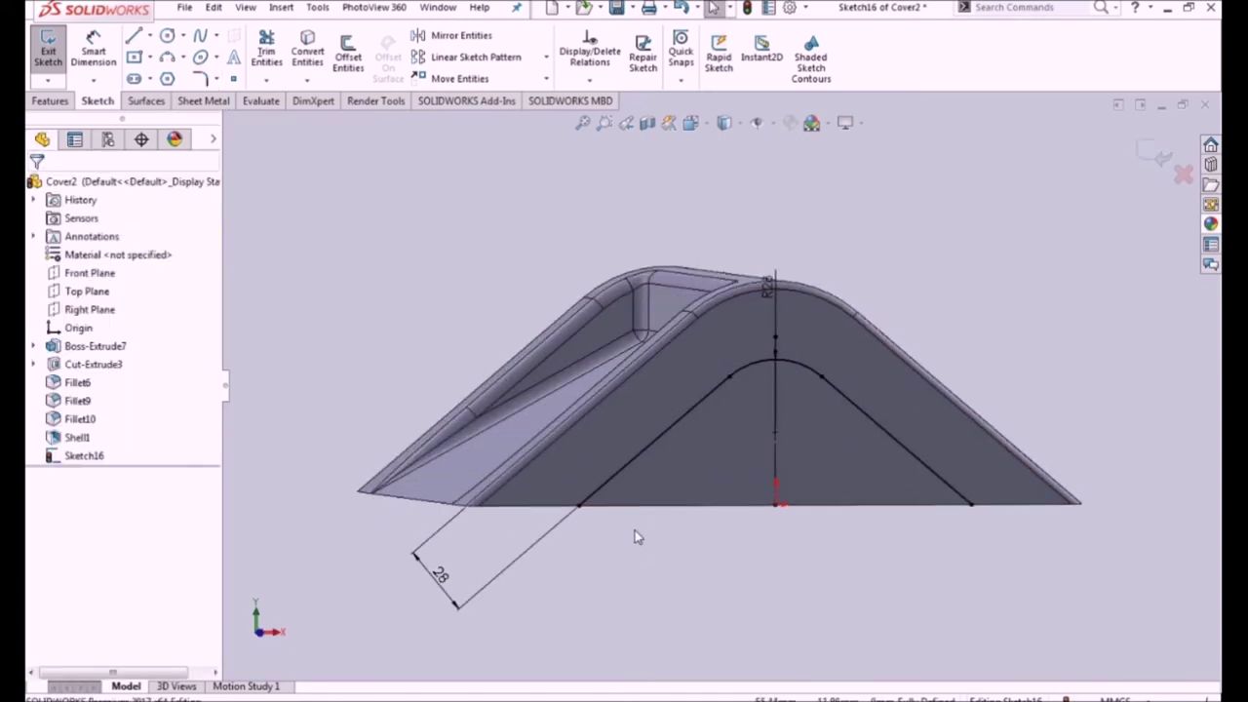
click(1148, 154)
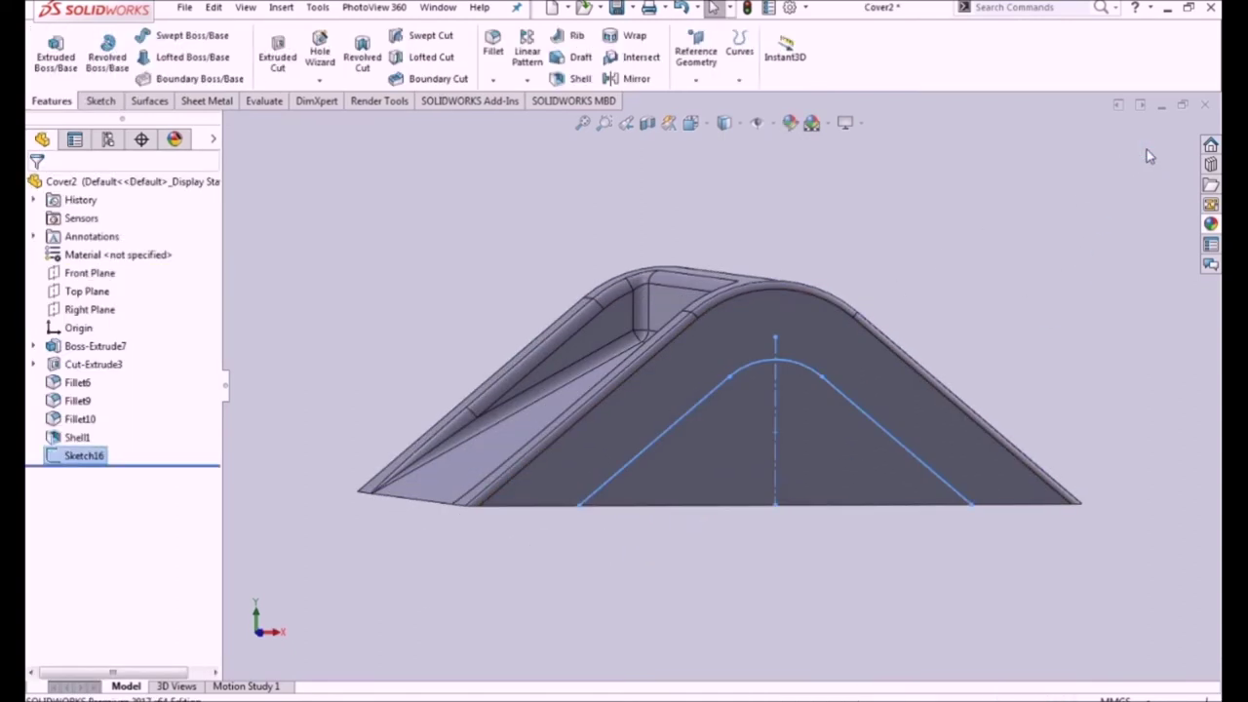
Step: Edit Sketch16 to add a line closing the triangle's base, then exit
right_click(68, 454)
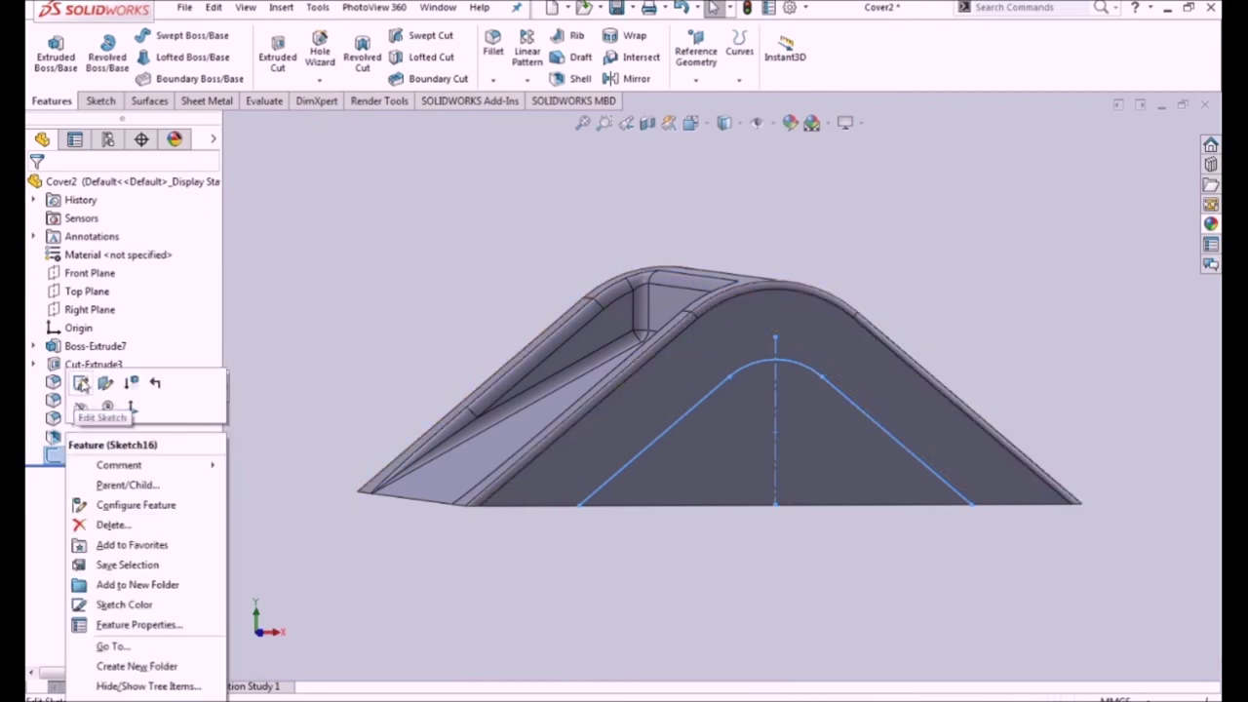
click(81, 383)
click(134, 35)
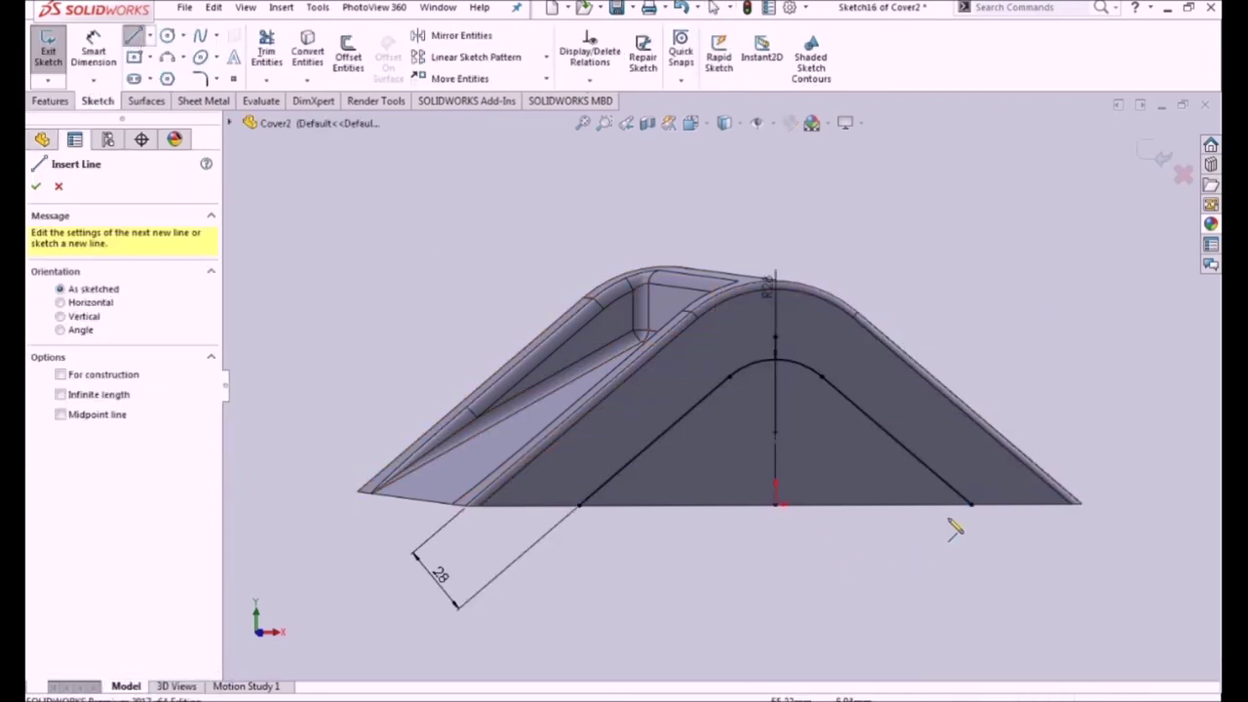
click(972, 505)
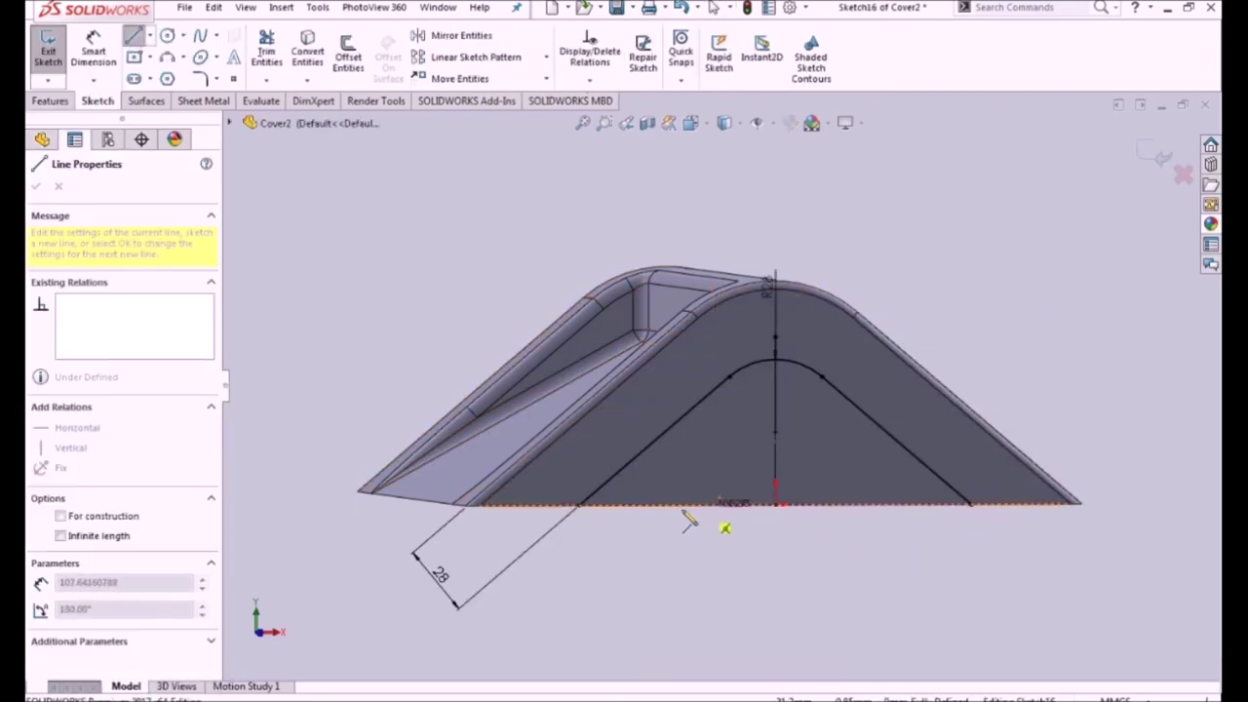
double_click(580, 505)
key(Escape)
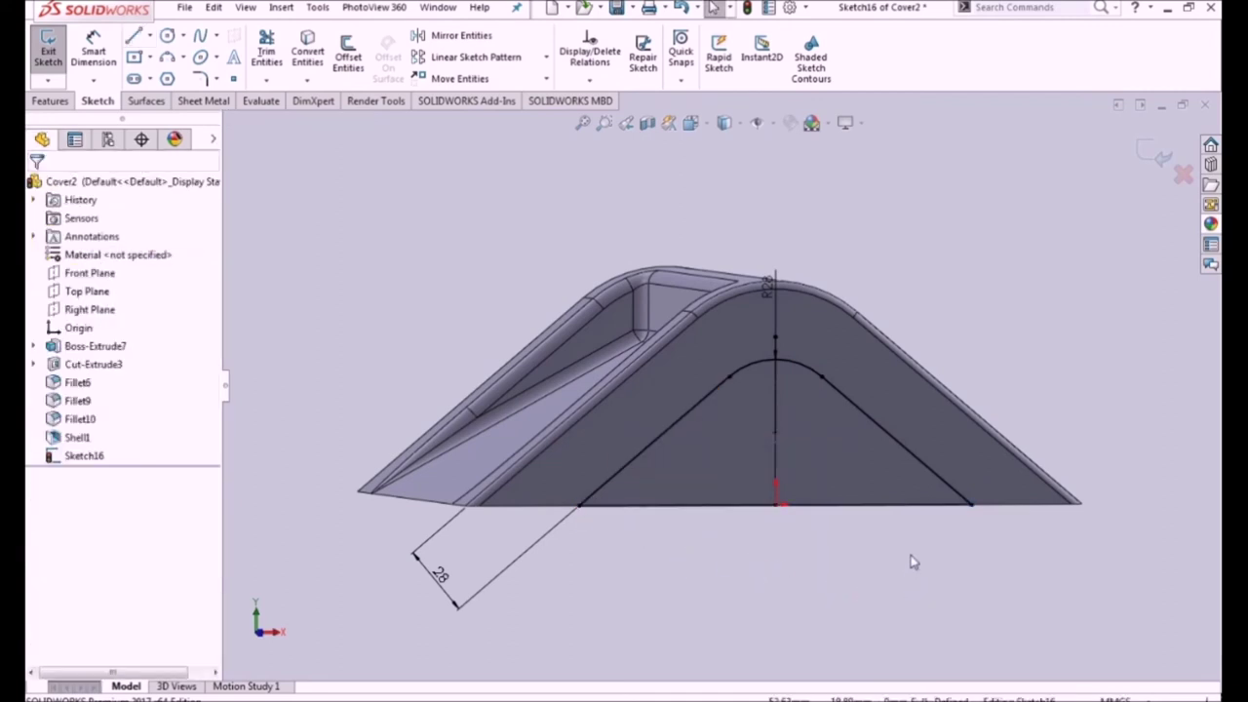
click(1155, 155)
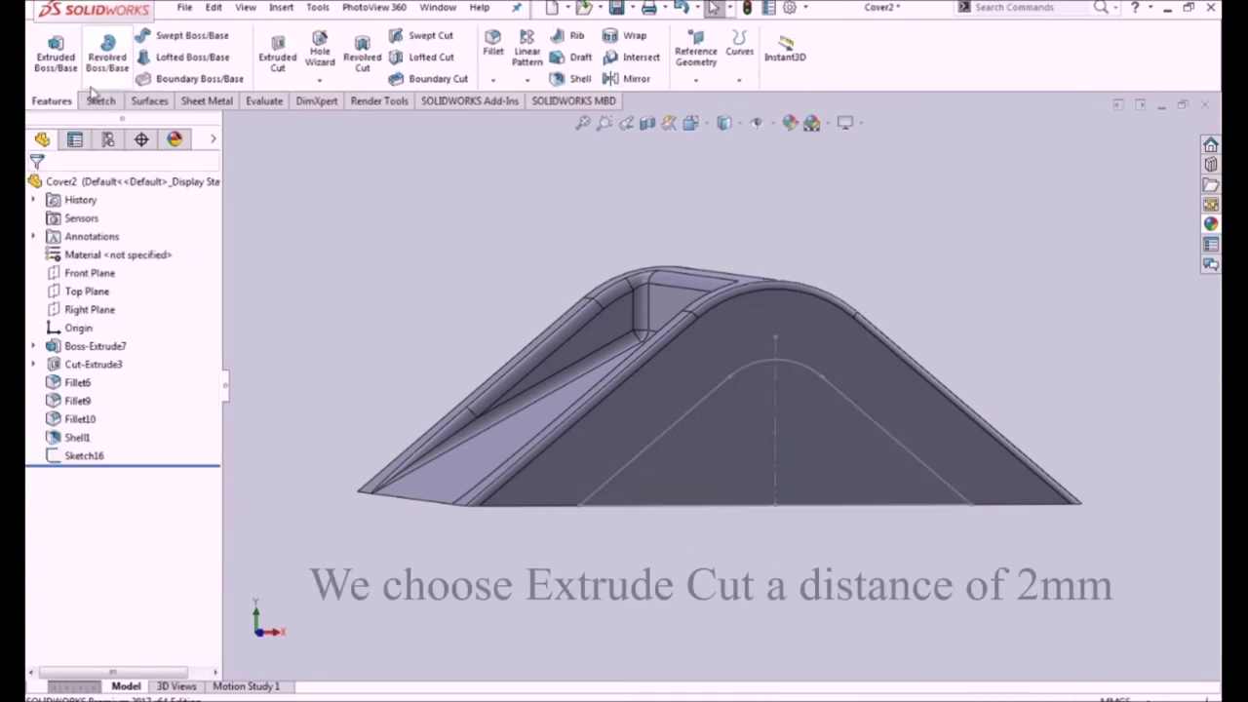
Step: Cut the Sketch16 rounded triangle 2 mm Blind into the cover's end face
click(276, 57)
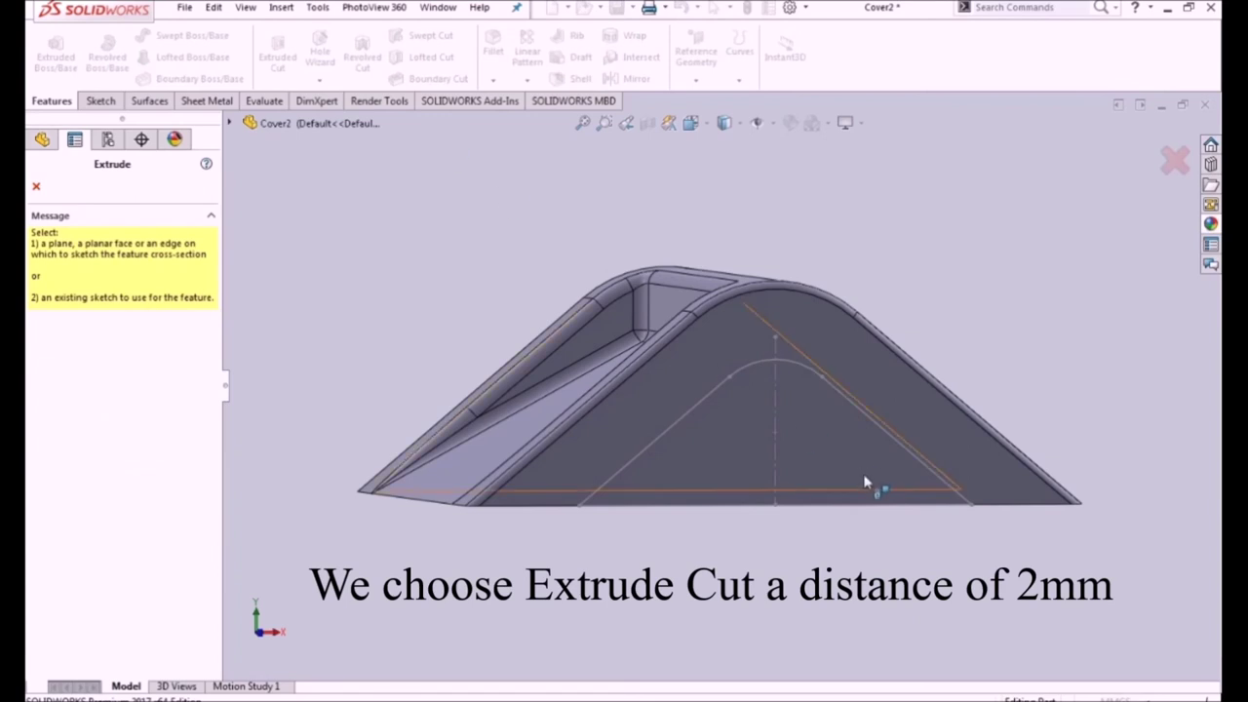
click(812, 371)
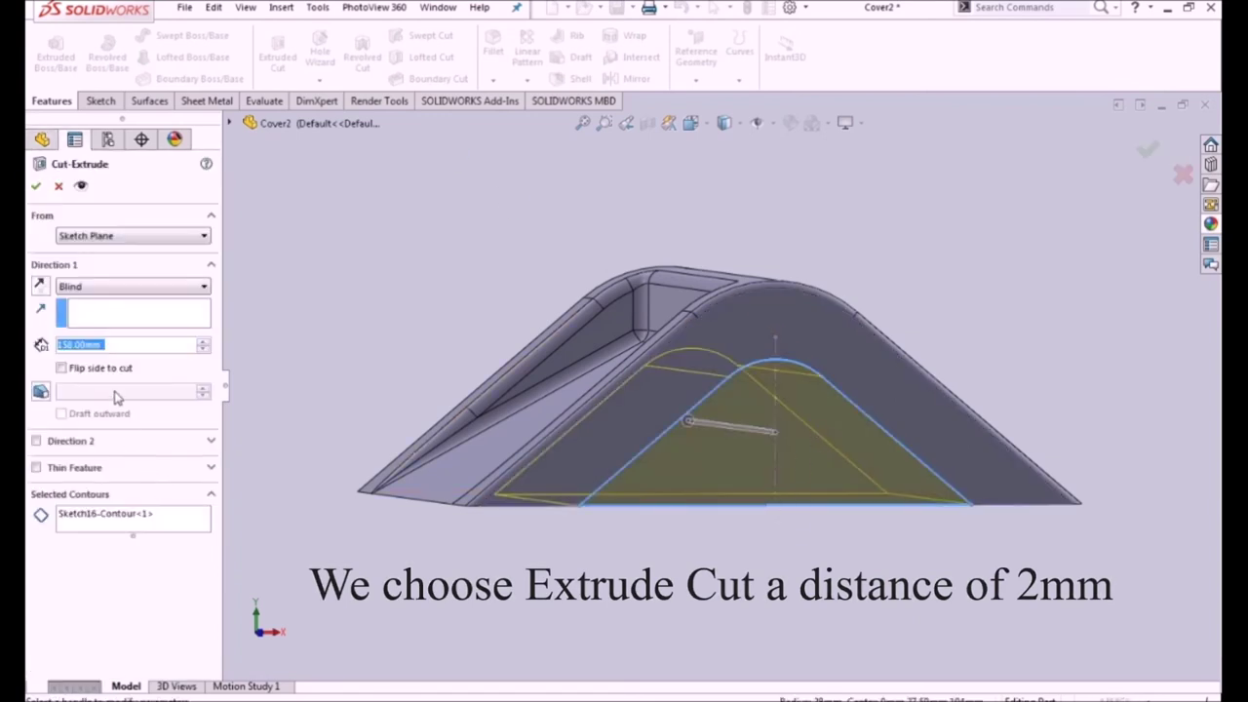
text(2)
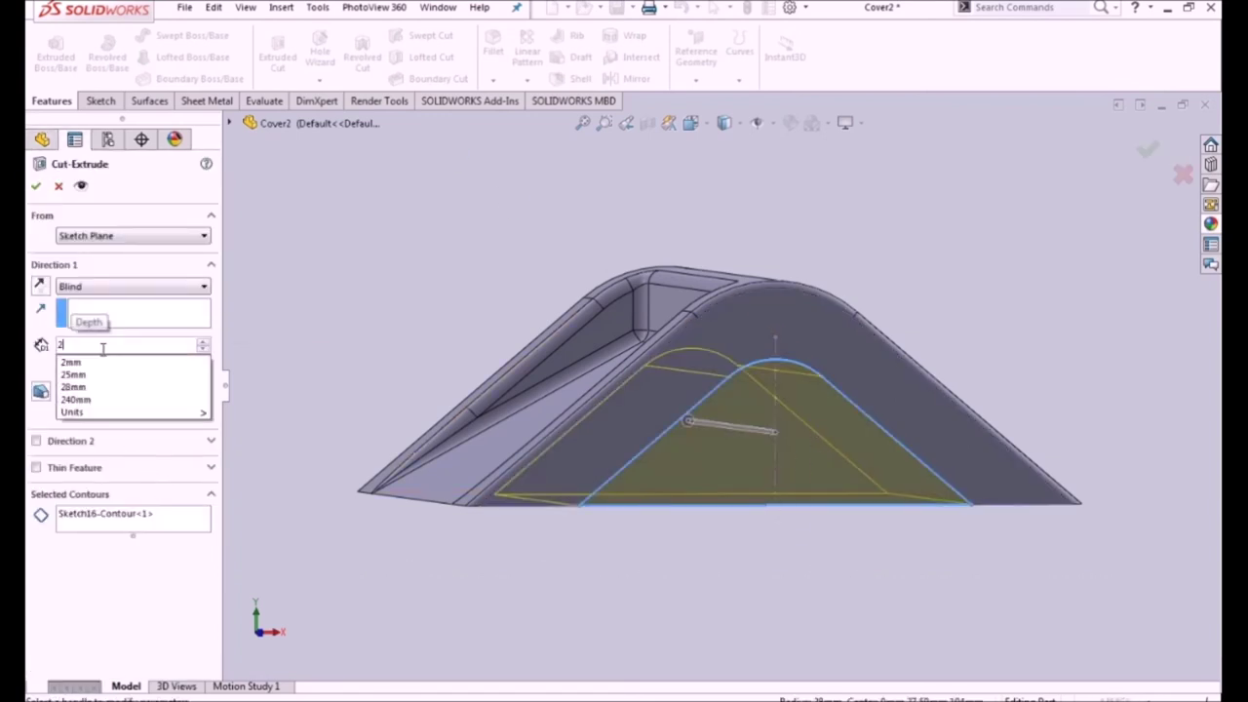
key(Return)
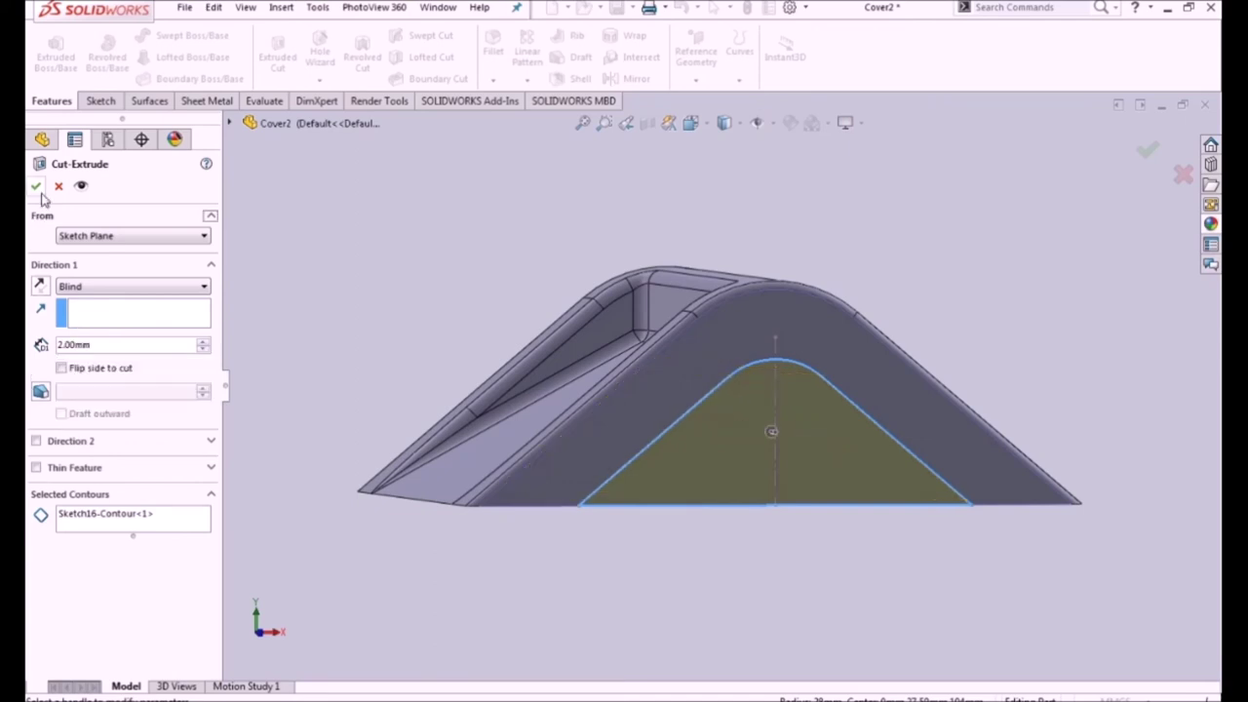
middle_drag(292, 380, 357, 390)
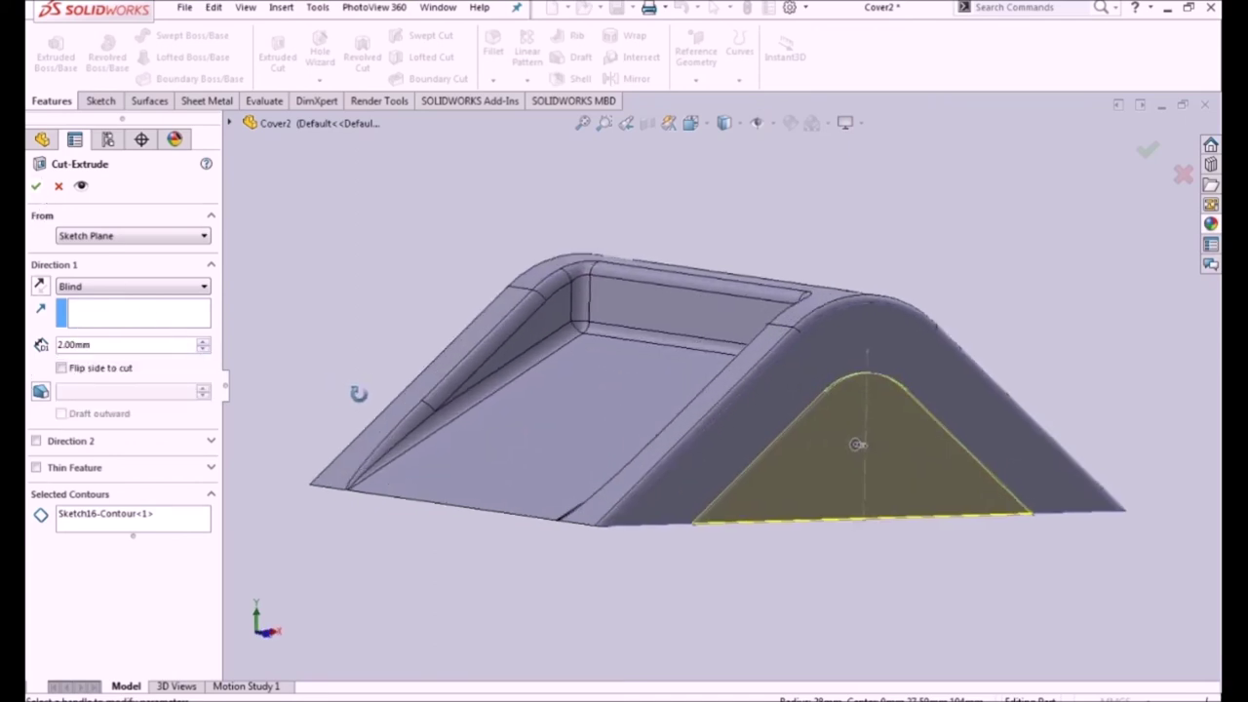
click(35, 186)
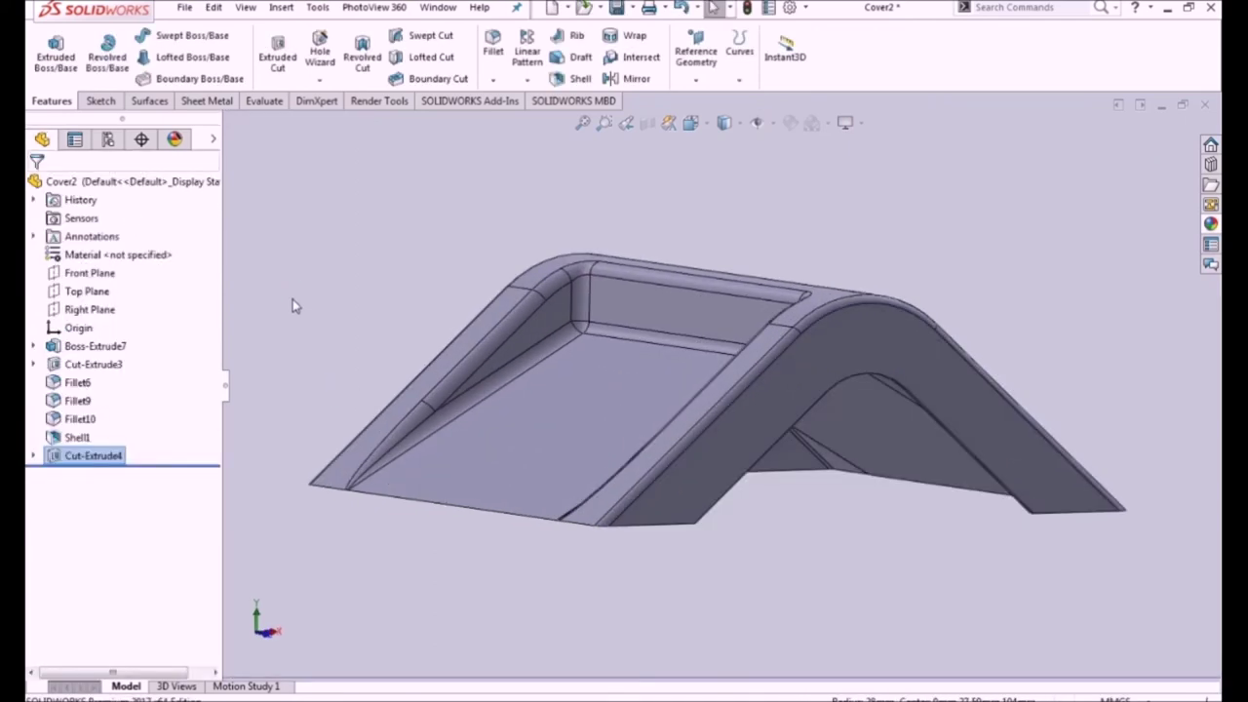
click(34, 456)
Step: Cut Sketch16's rounded triangle Through All, starting from the cover's front end face
click(102, 473)
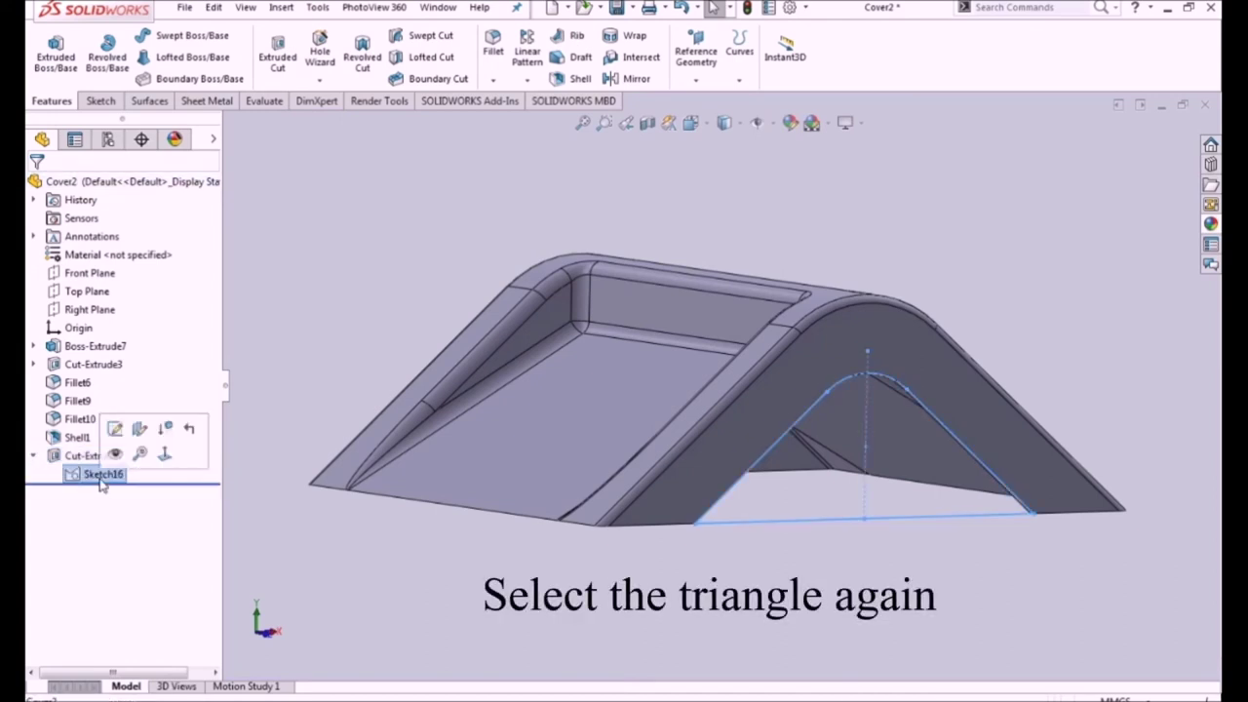
click(279, 56)
click(133, 235)
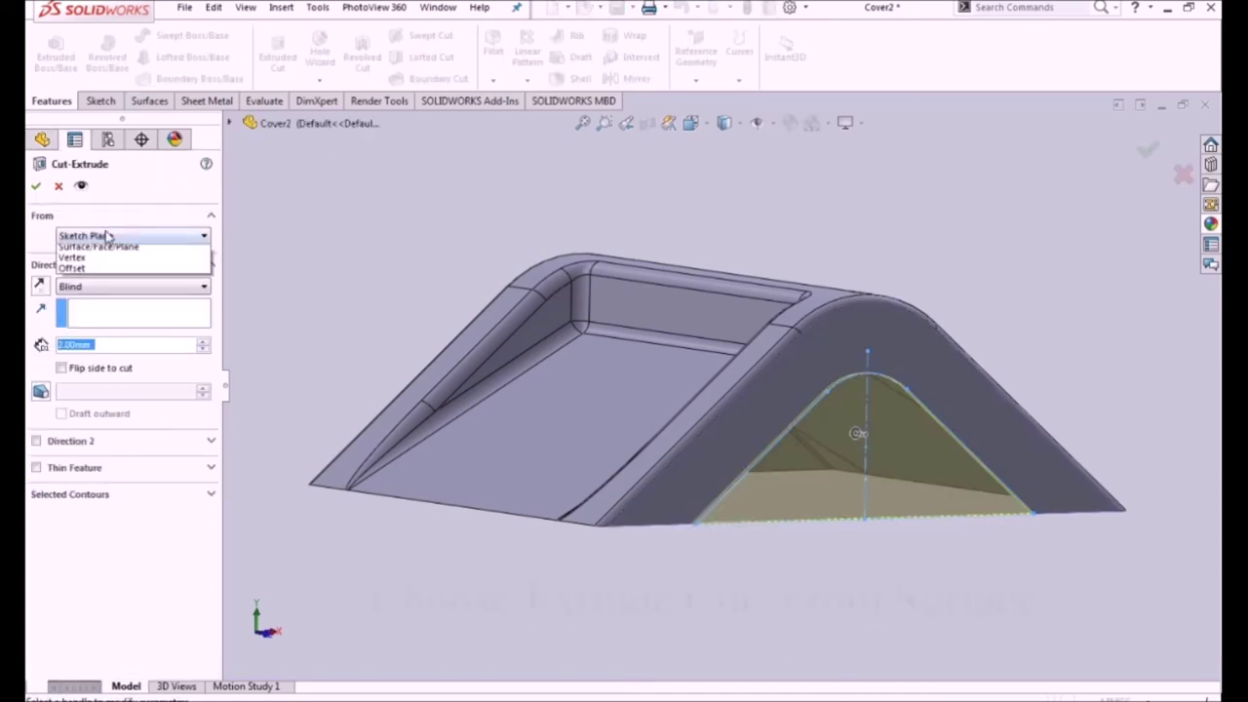
click(98, 262)
mouse_move(312, 283)
middle_down()
mouse_move(353, 283)
mouse_move(359, 203)
middle_up()
click(548, 502)
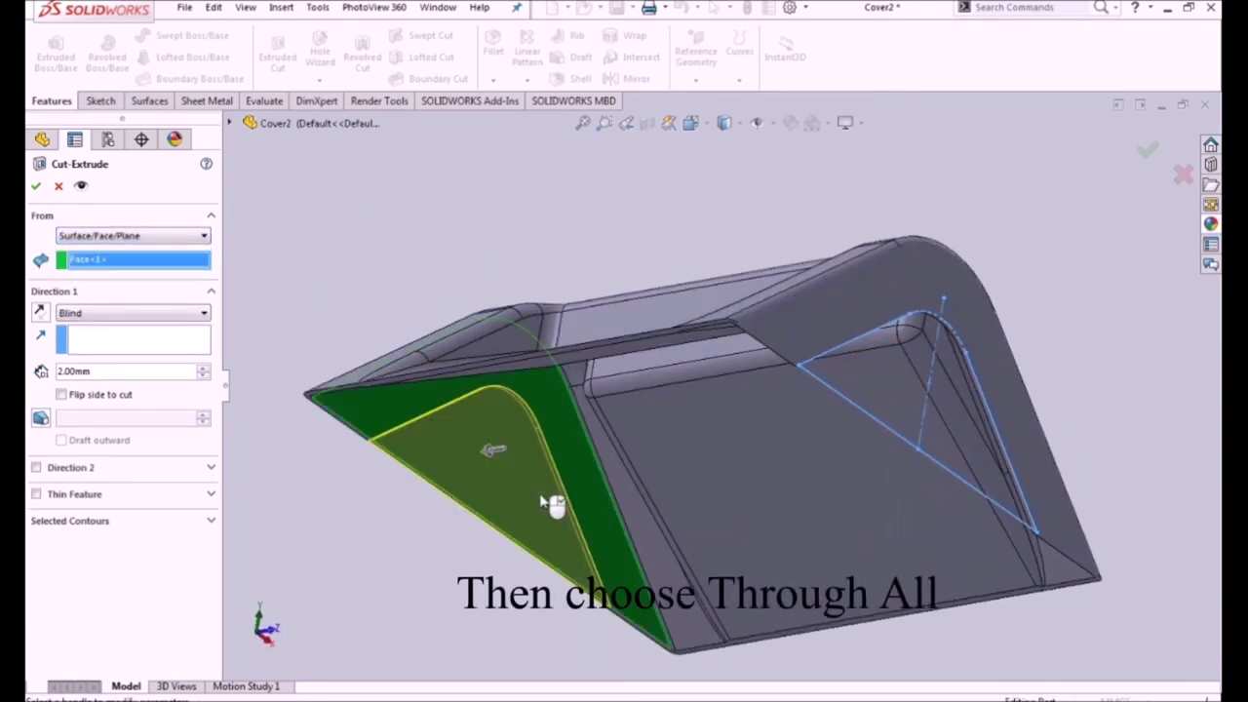
click(112, 313)
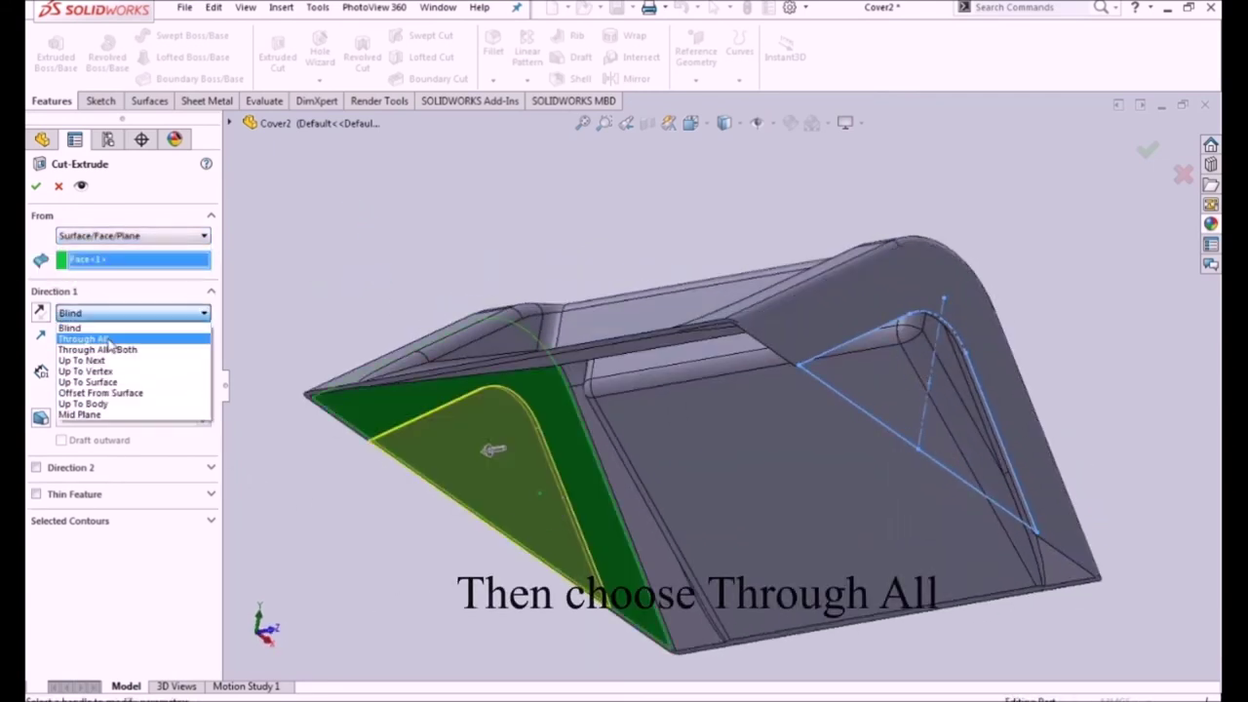
click(110, 343)
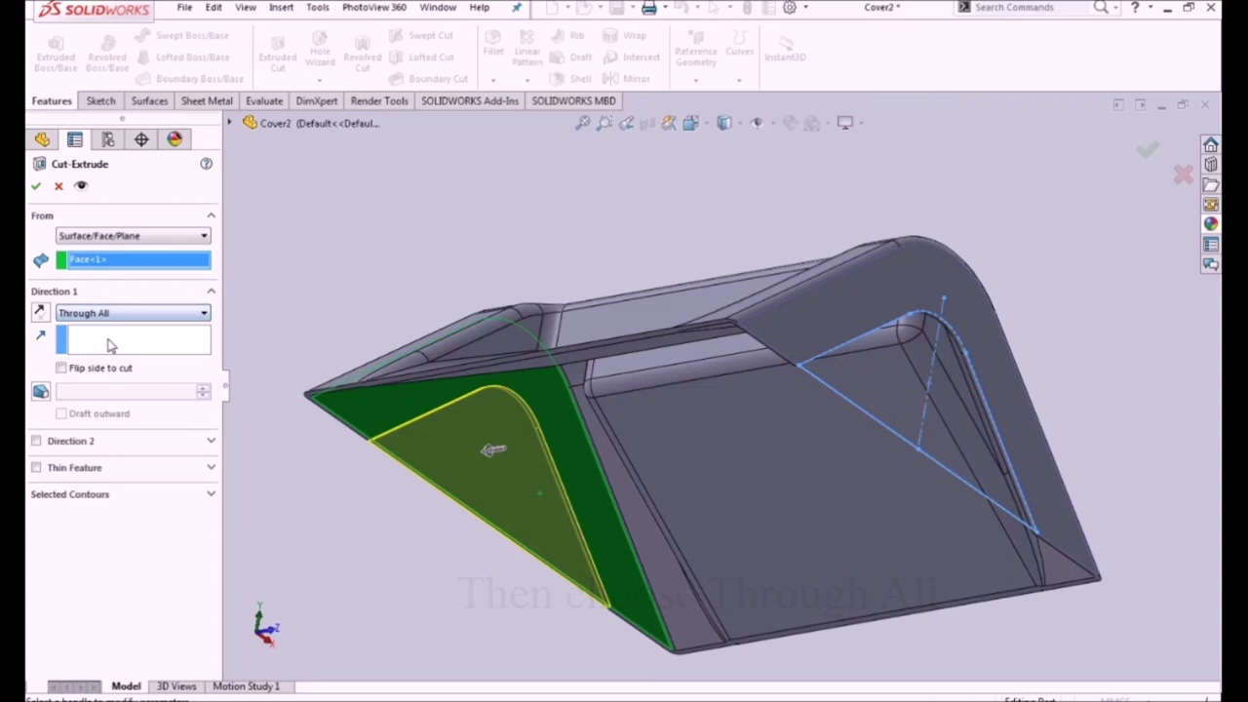
click(35, 186)
mouse_move(348, 348)
middle_down()
mouse_move(473, 423)
mouse_move(453, 509)
mouse_move(350, 437)
mouse_move(348, 501)
mouse_move(367, 535)
middle_up()
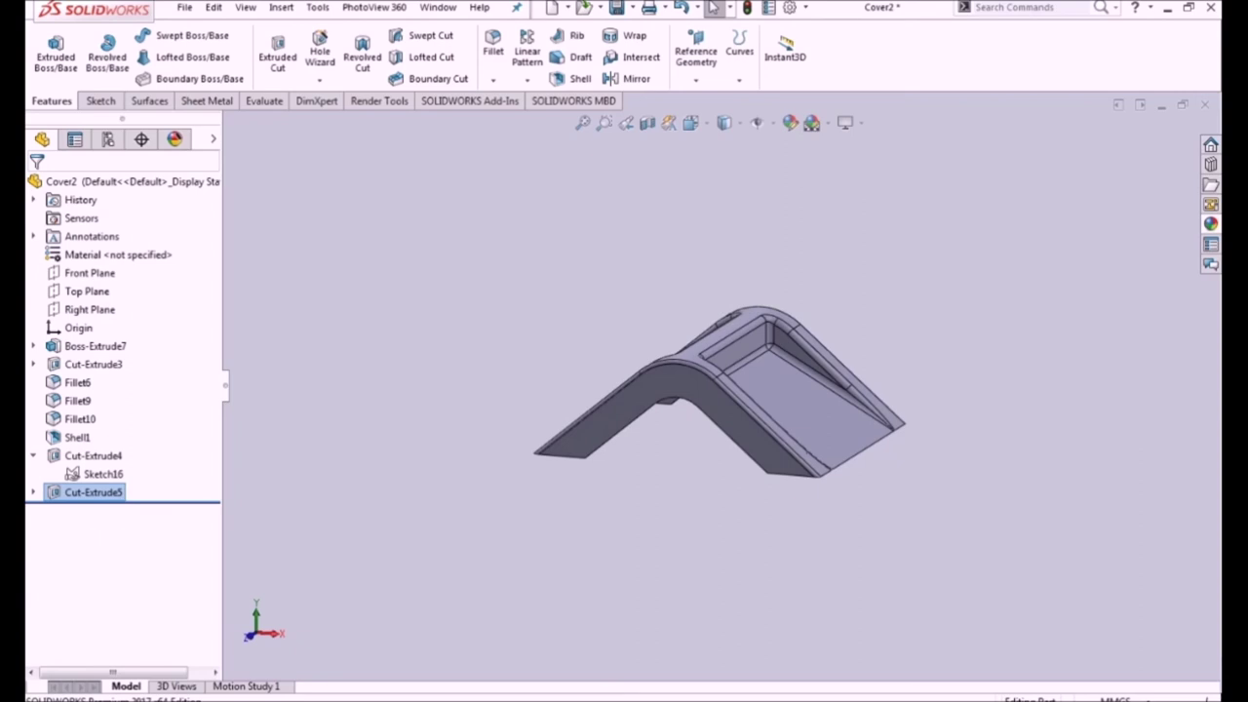
Step: Start Sketch18 on the cover's side face and view it normal to the plane
scroll(710, 468, down, 3)
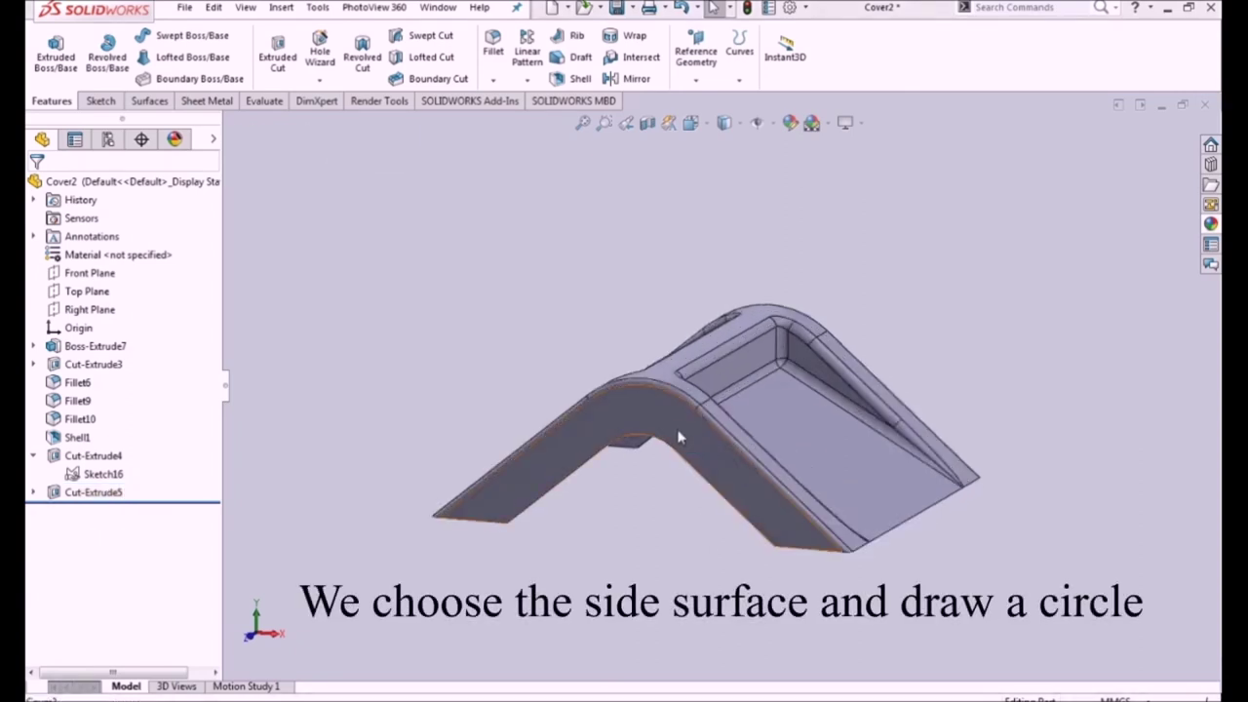
click(680, 433)
click(748, 383)
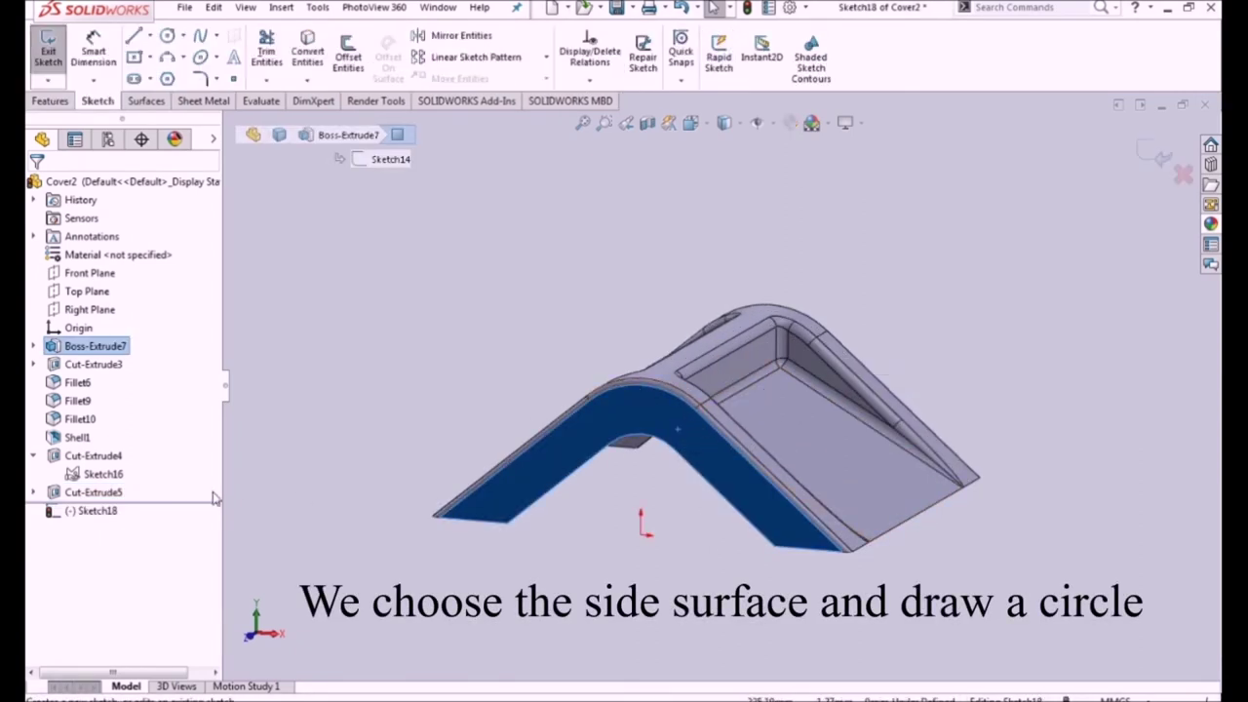
click(97, 511)
click(133, 487)
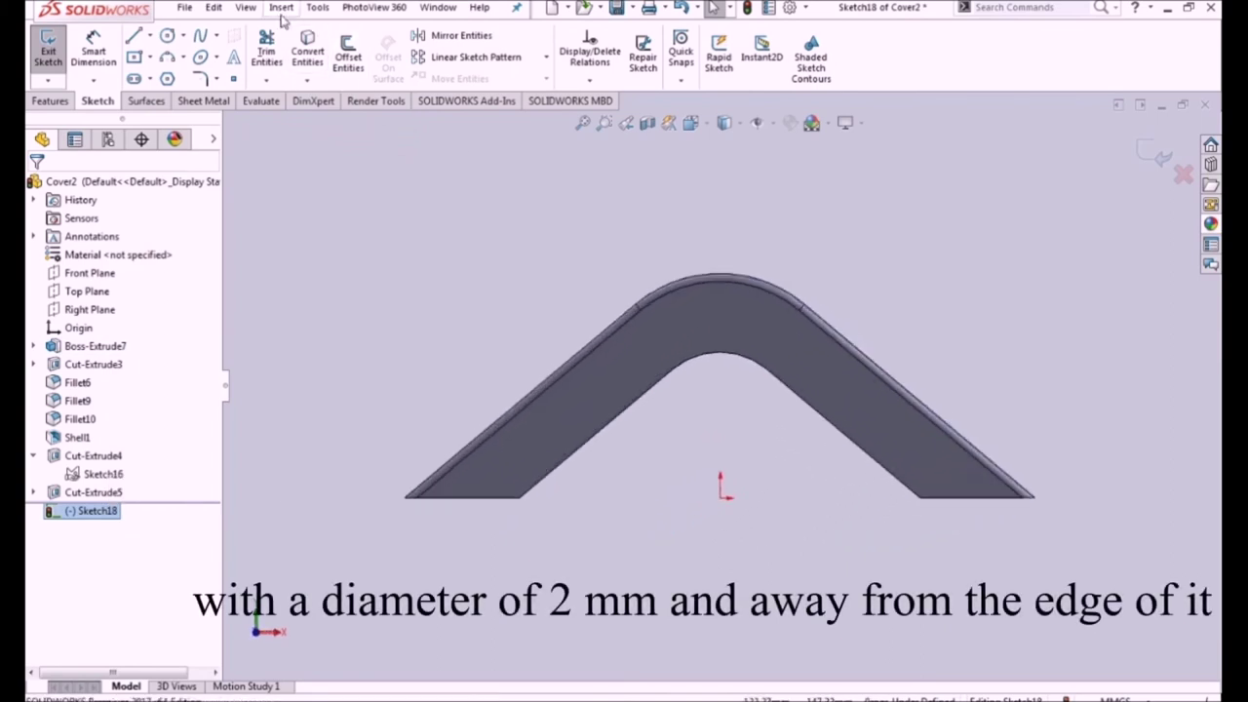
Step: Draw a small circle near the arch top, vertically aligned with the origin
click(167, 35)
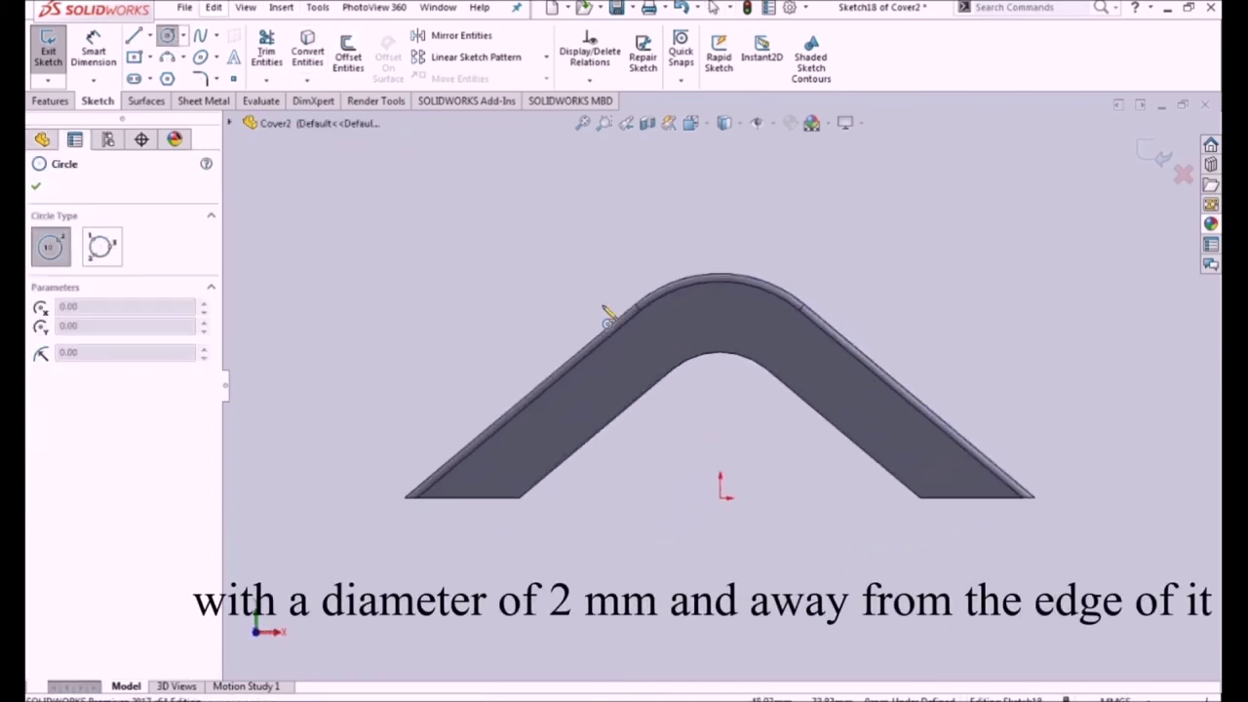
click(736, 336)
key(Escape)
click(726, 305)
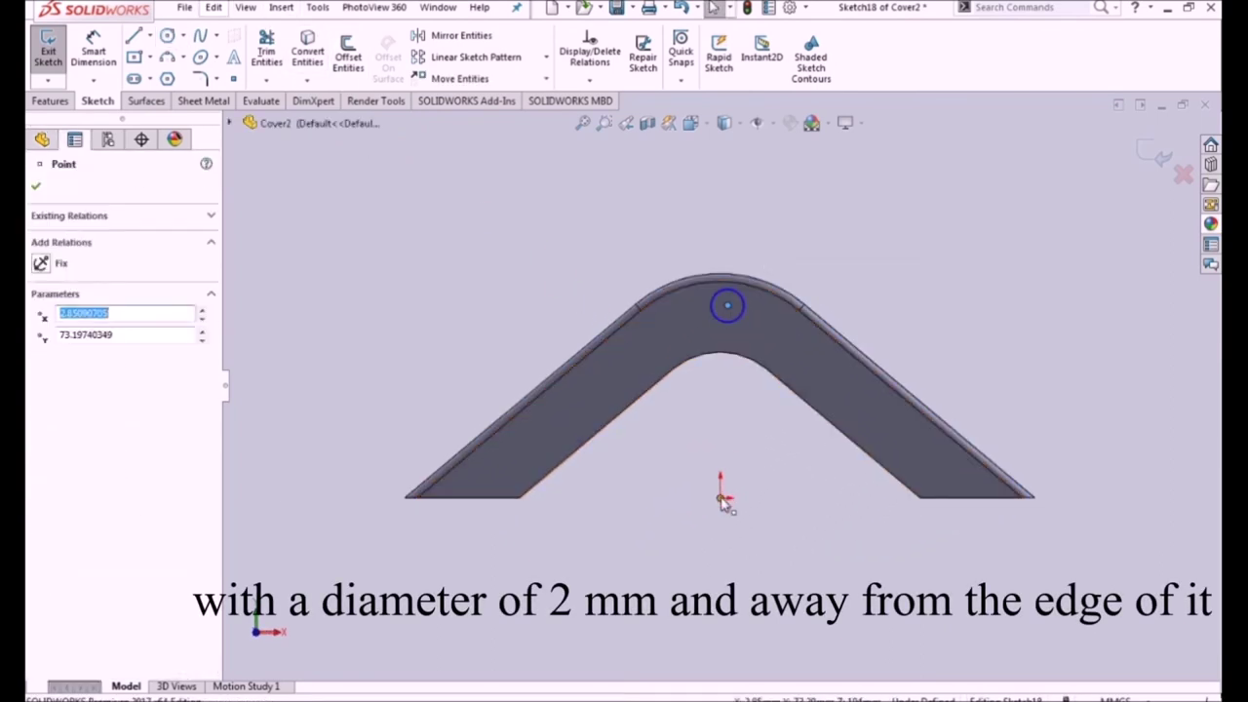
ctrl+click(721, 497)
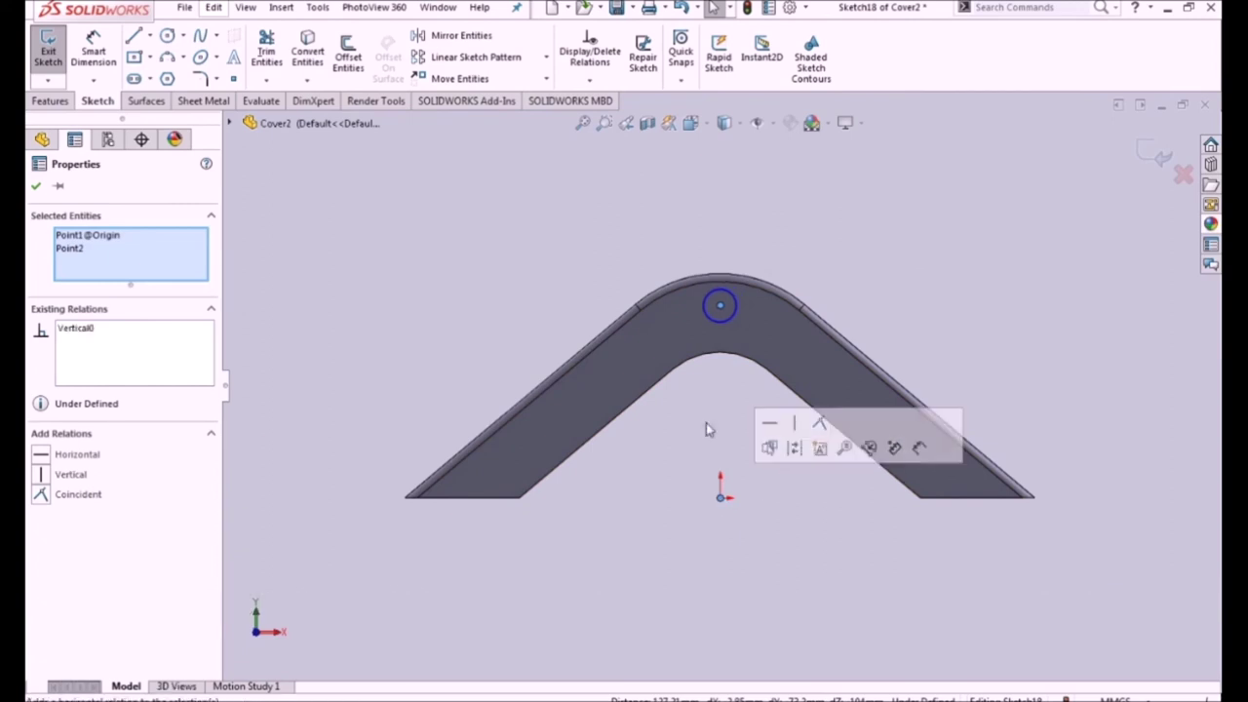
right_drag(731, 390, 740, 322)
key(Escape)
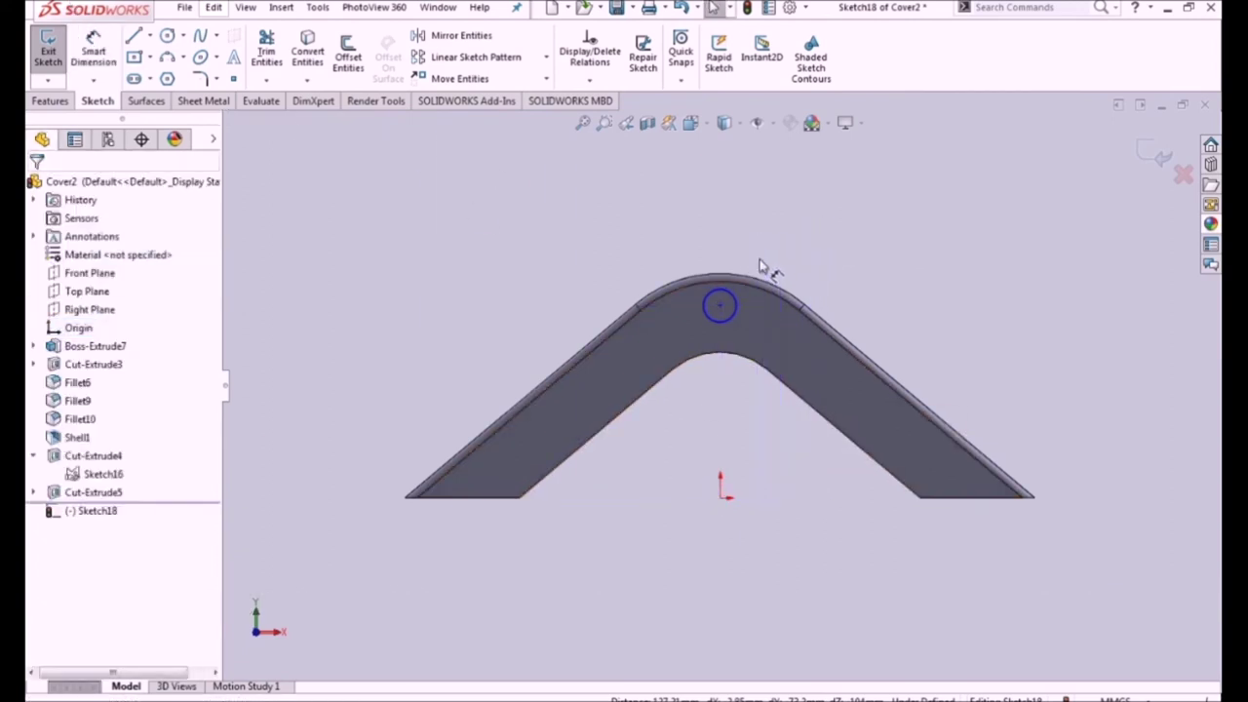
Step: Dimension the circle's diameter to 2 mm
click(737, 304)
click(93, 47)
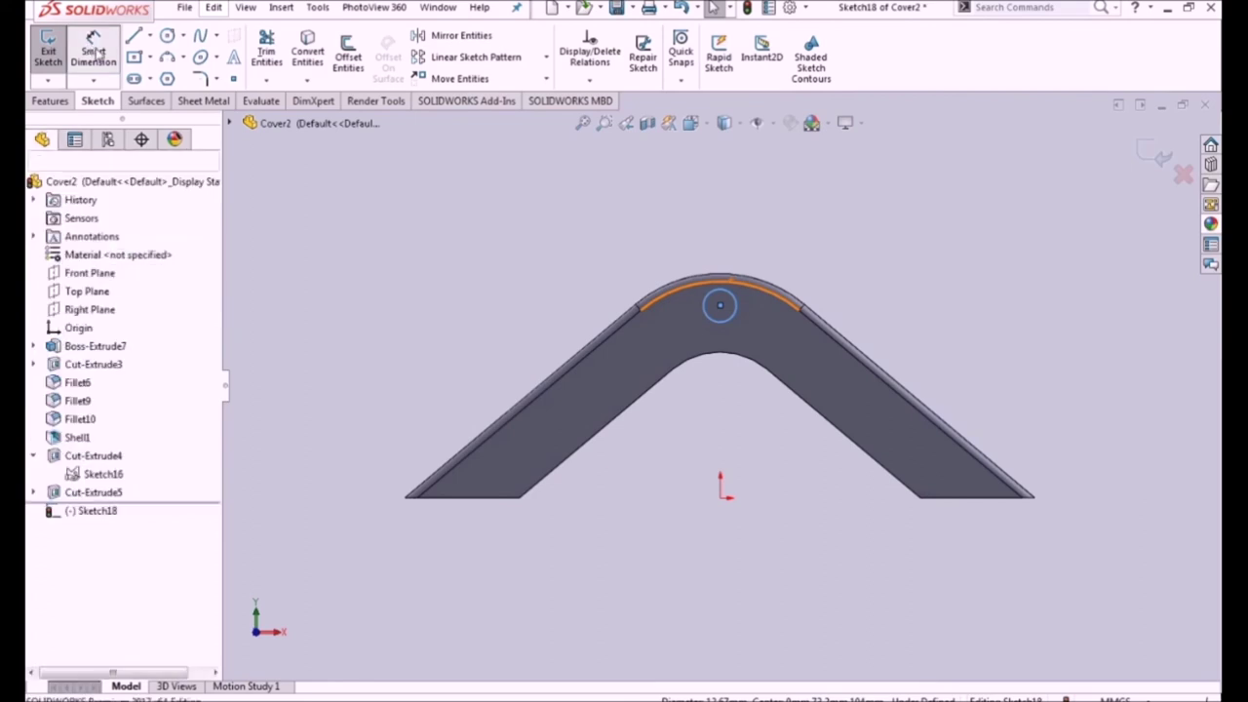
click(838, 222)
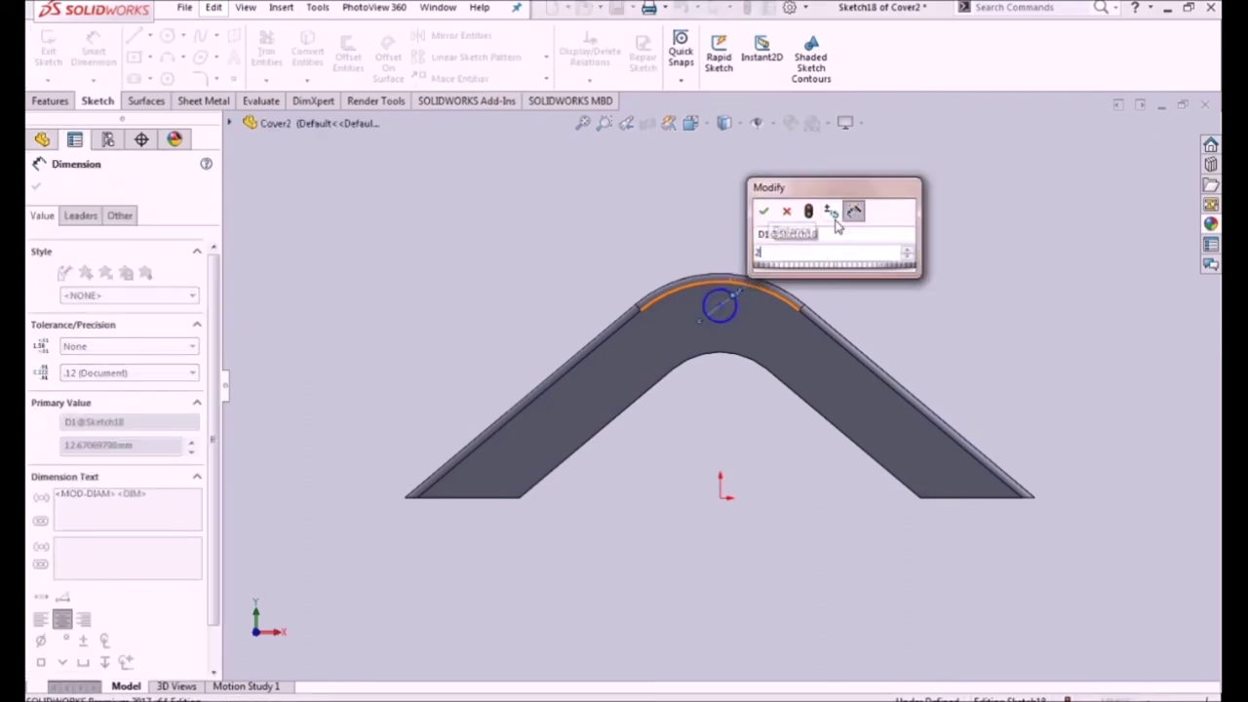
key(Return)
scroll(730, 306, down, 2)
scroll(712, 355, down, 2)
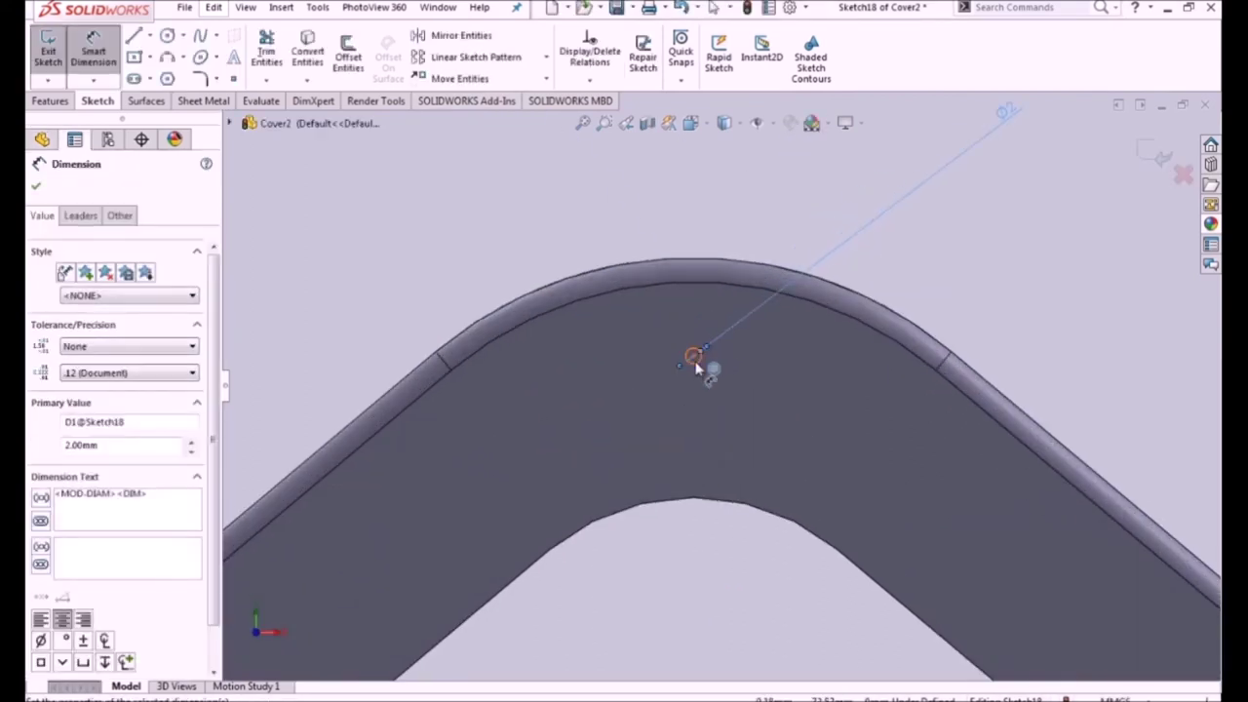
Step: Place the circle's centre 3.5 mm below the top arc and exit the sketch
click(695, 361)
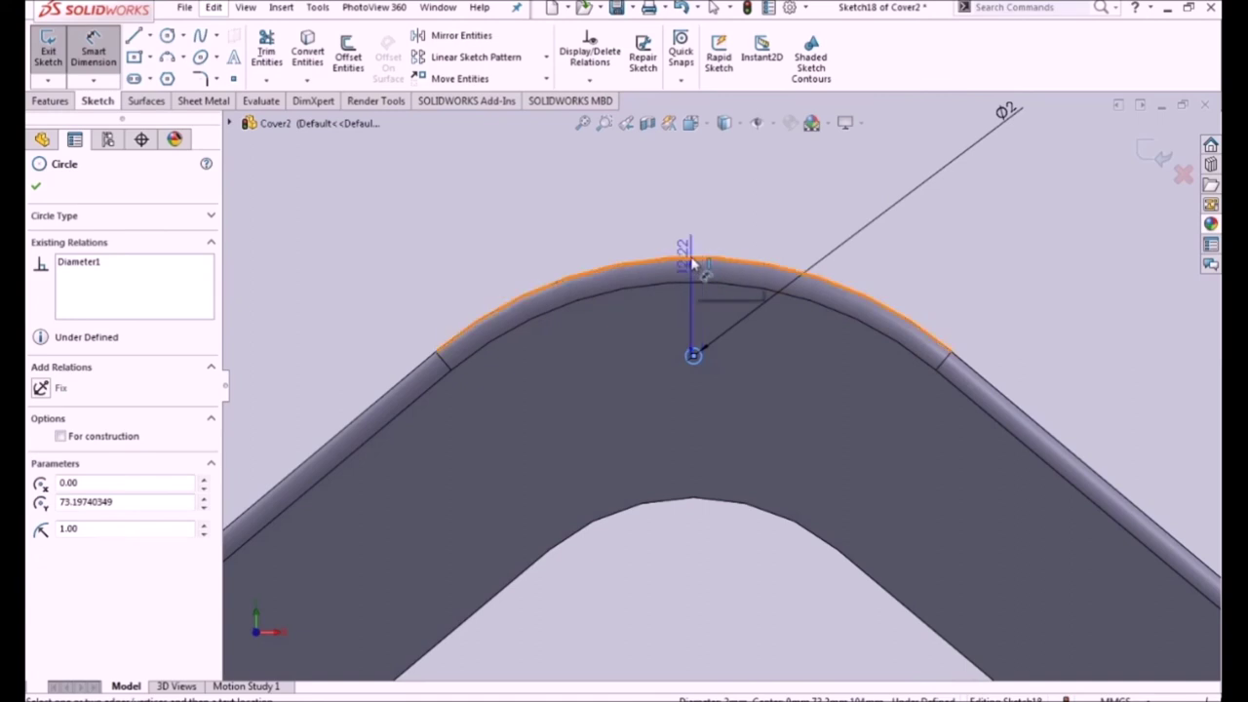
click(693, 271)
click(443, 246)
text(3.5)
key(Return)
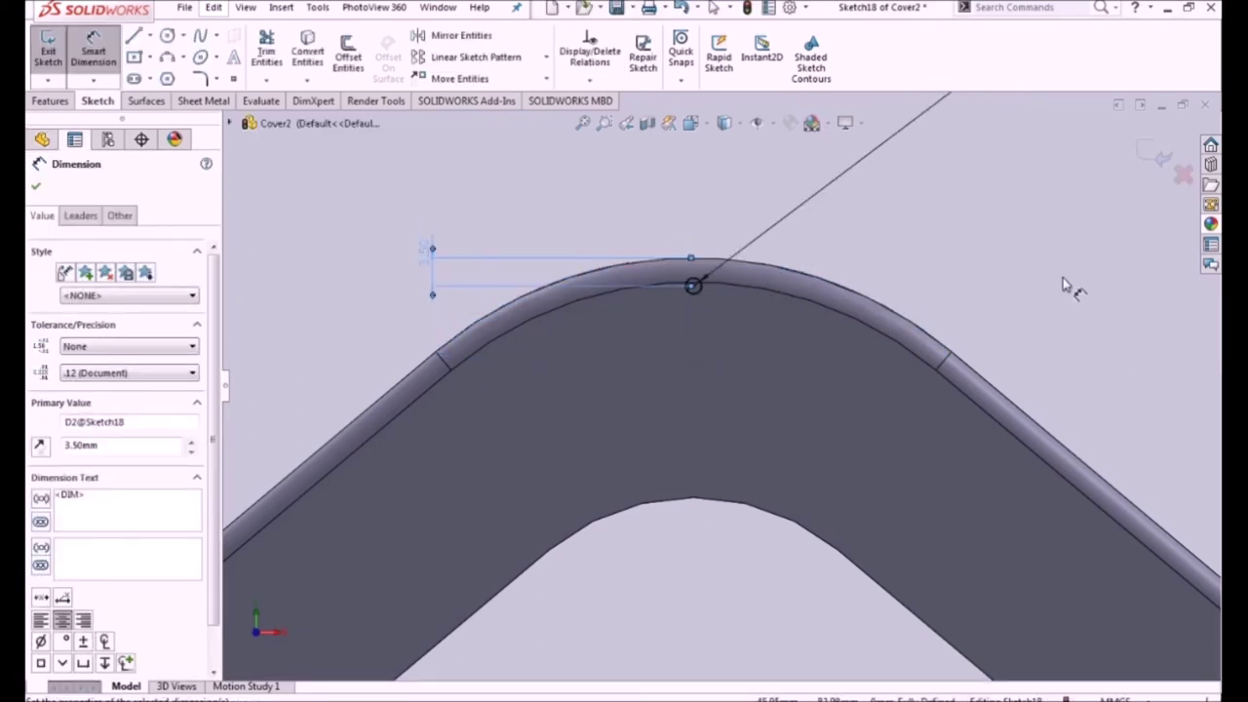
key(Escape)
click(1160, 158)
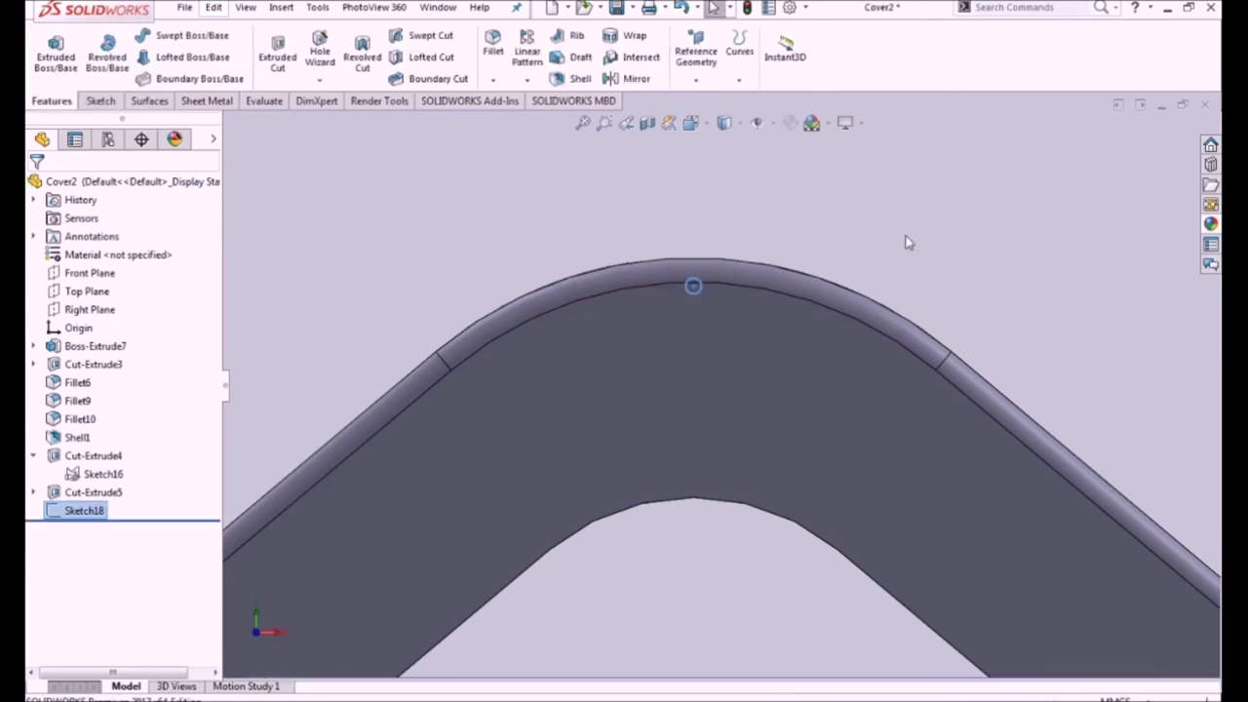
Step: Extrude-cut the 2 mm circle Through All to make the hinge hole
scroll(906, 230, up, 3)
scroll(507, 254, up, 2)
click(277, 54)
click(78, 286)
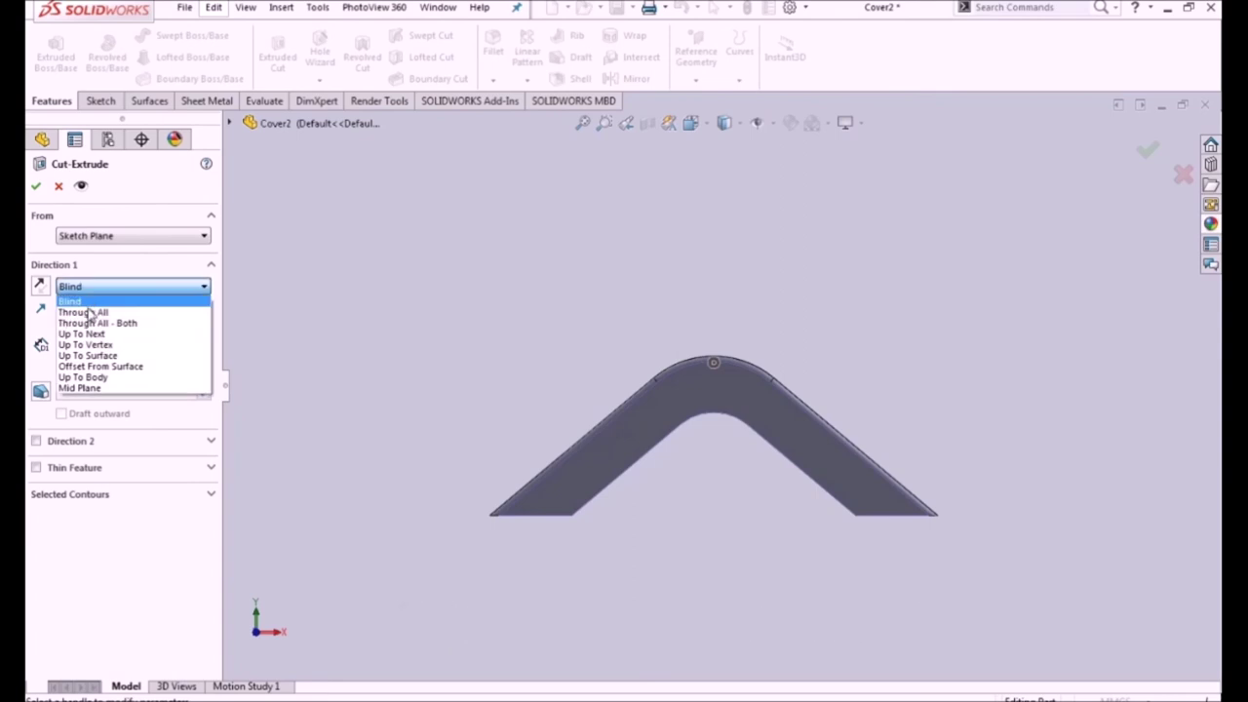
click(85, 312)
middle_drag(553, 354, 555, 365)
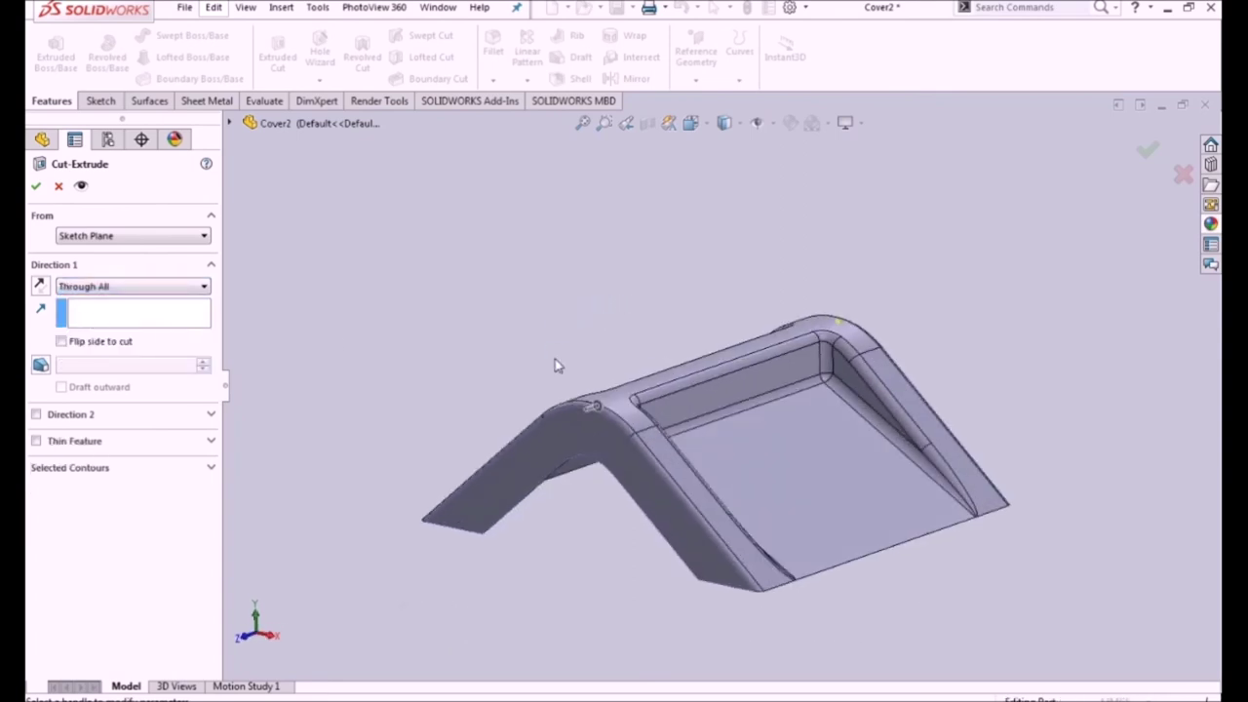
click(37, 186)
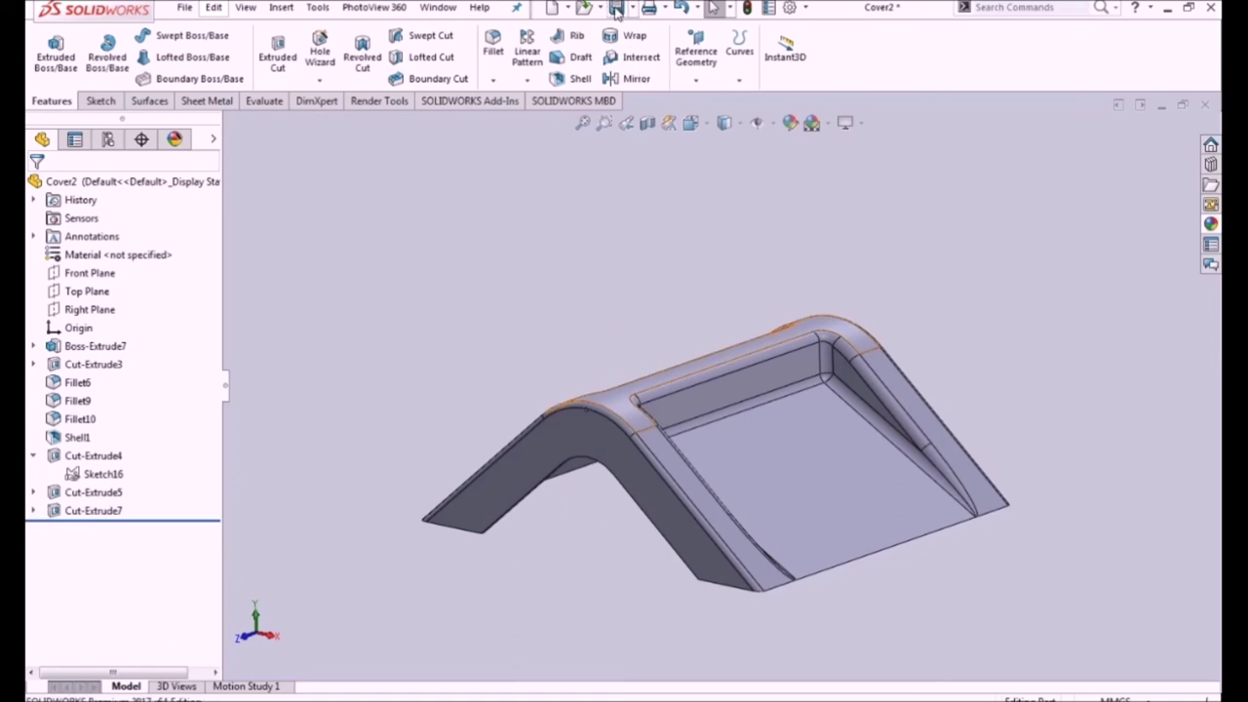
Step: Open the appearance settings for the whole Cover2 part
right_click(142, 182)
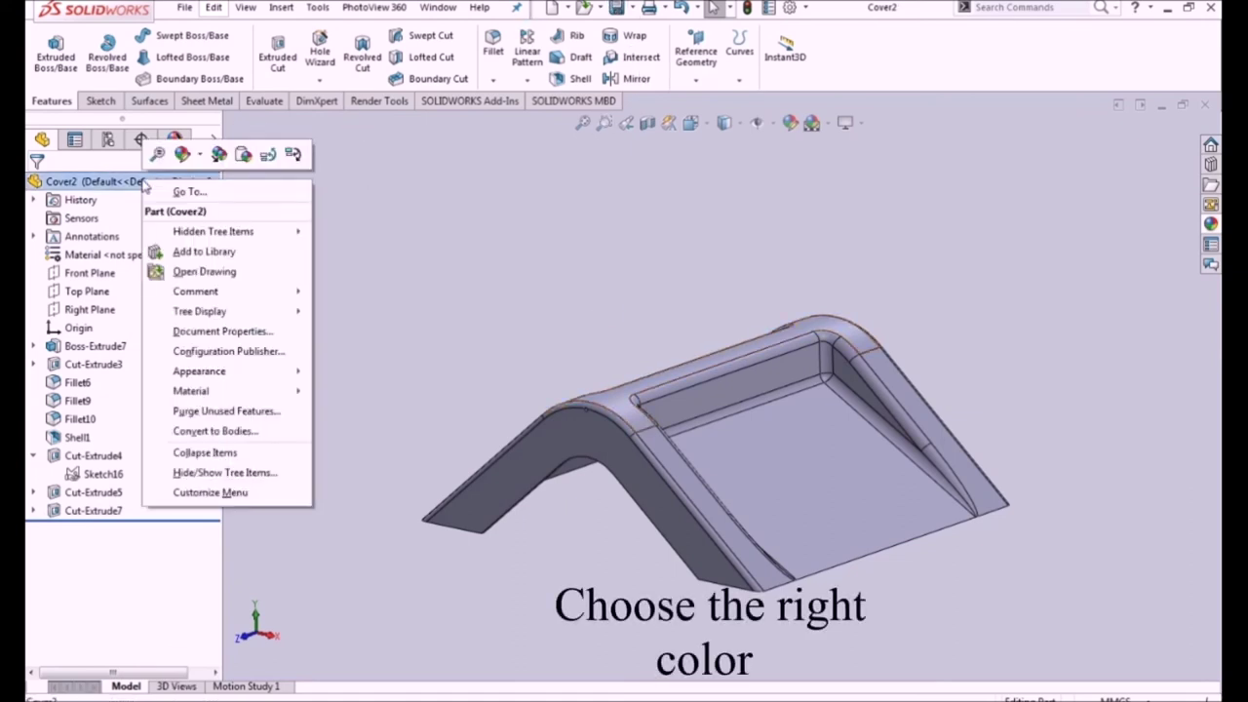
click(182, 154)
click(200, 192)
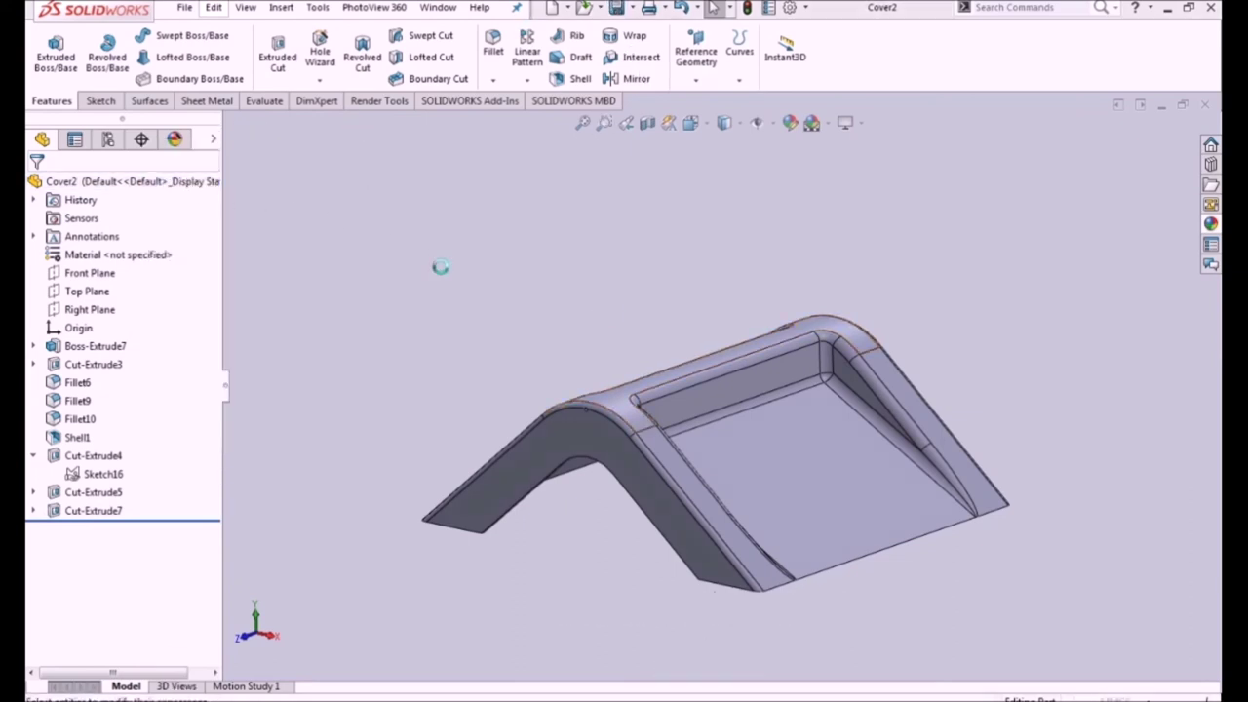
Step: Colour the whole Cover2 part pale yellow and confirm the appearance
click(1047, 282)
click(1035, 407)
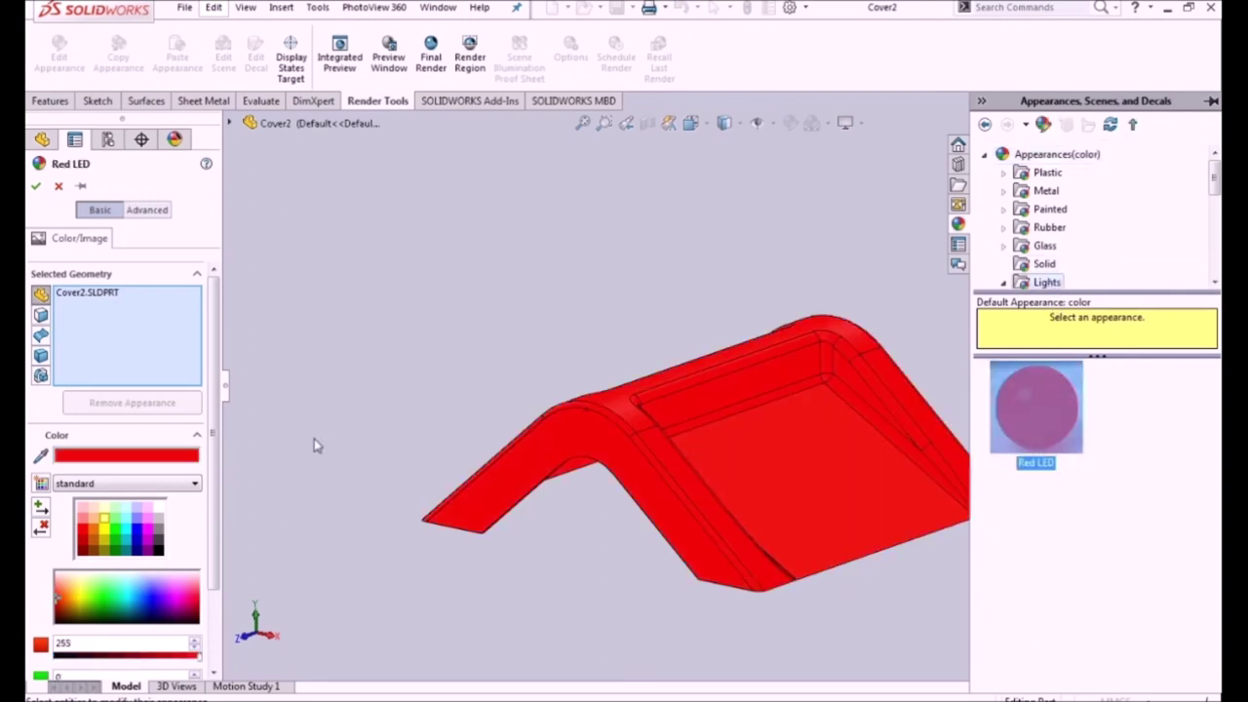
click(78, 583)
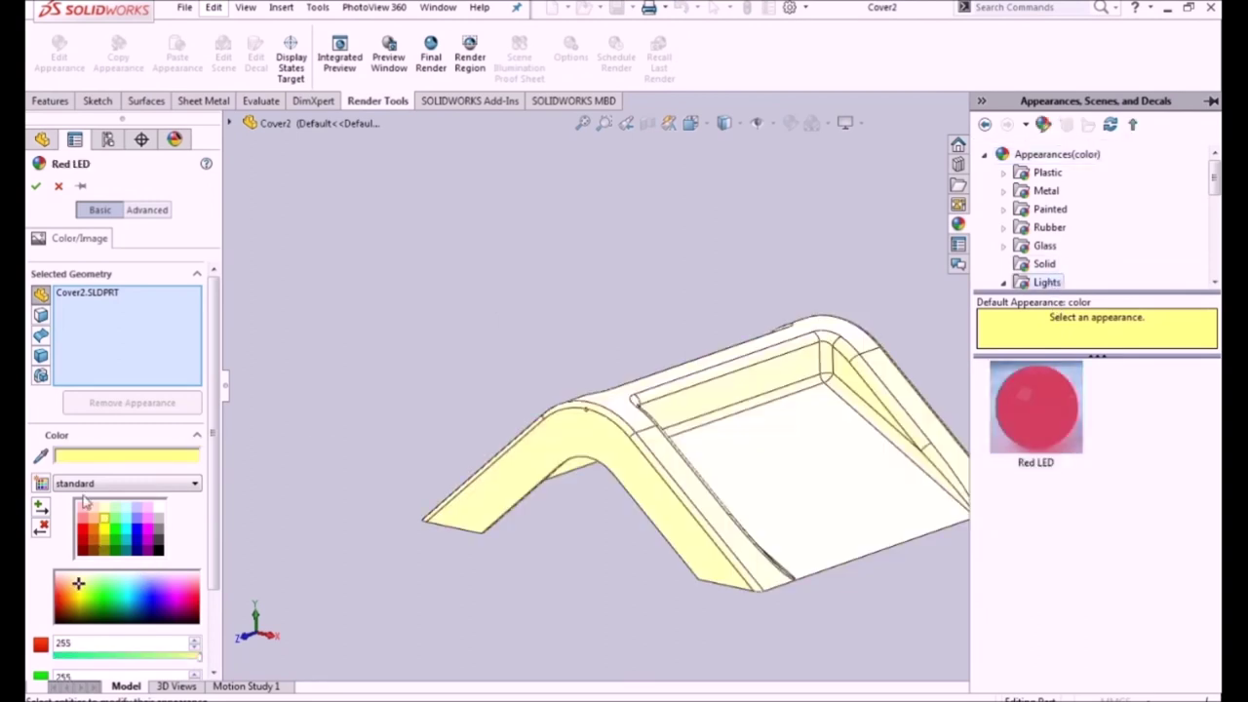
click(39, 185)
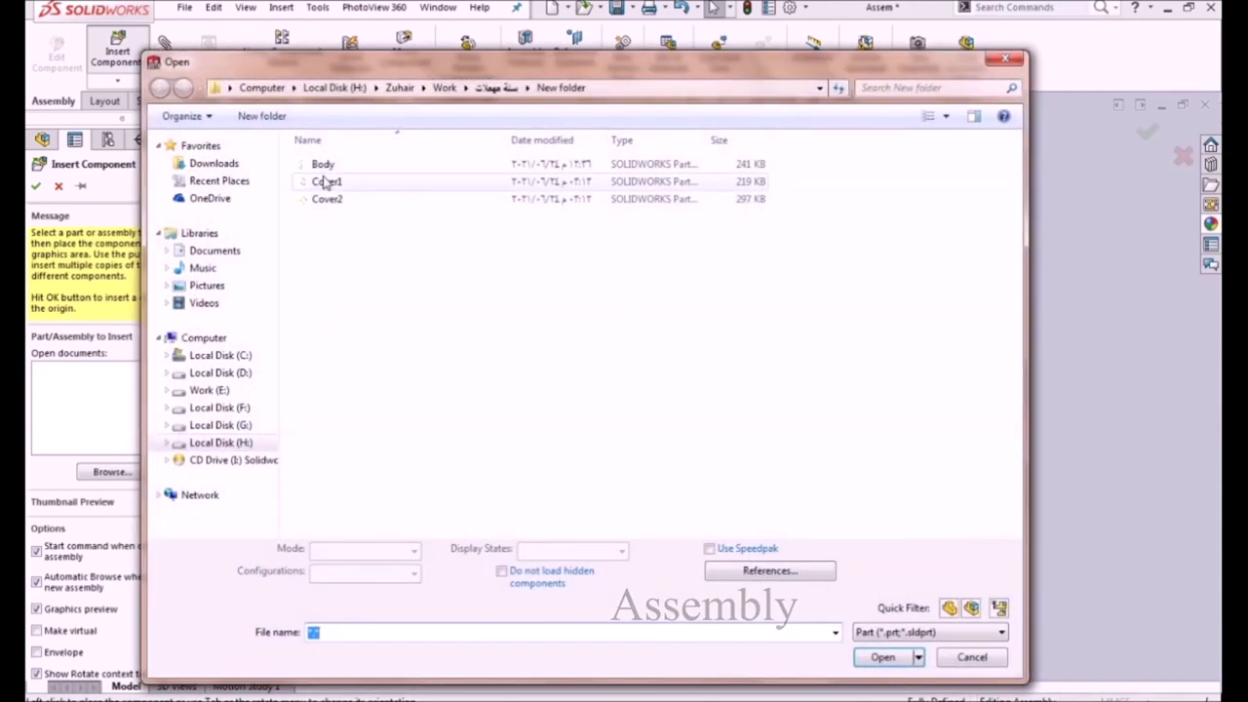
Step: Insert Body, then Cover1 and Cover2 beside it, turning Cover2 to a new orientation
double_click(321, 164)
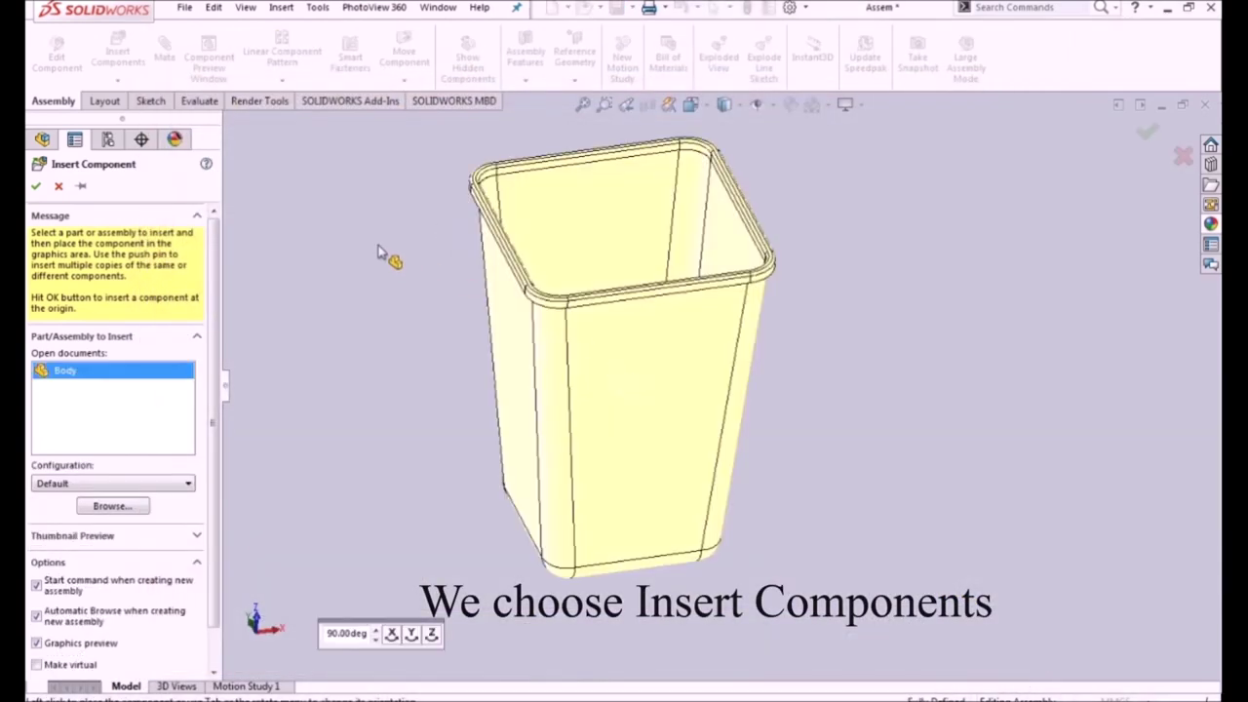
click(35, 185)
click(118, 54)
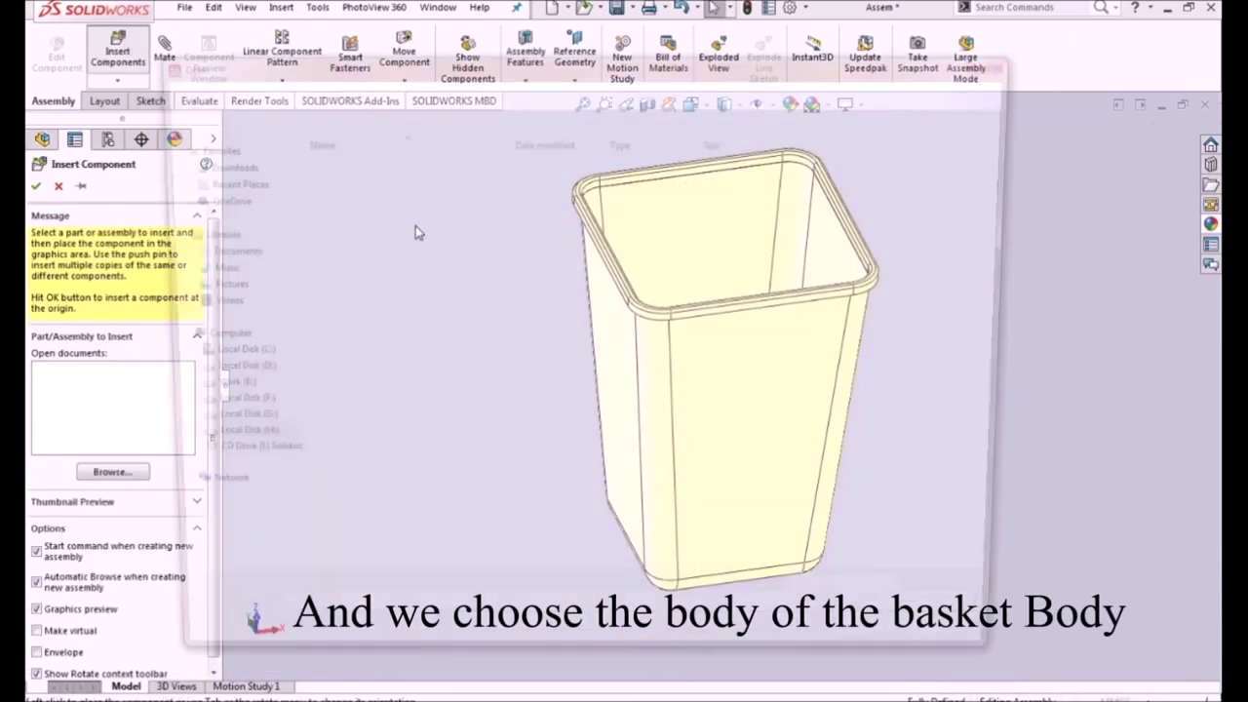
drag(439, 264, 318, 186)
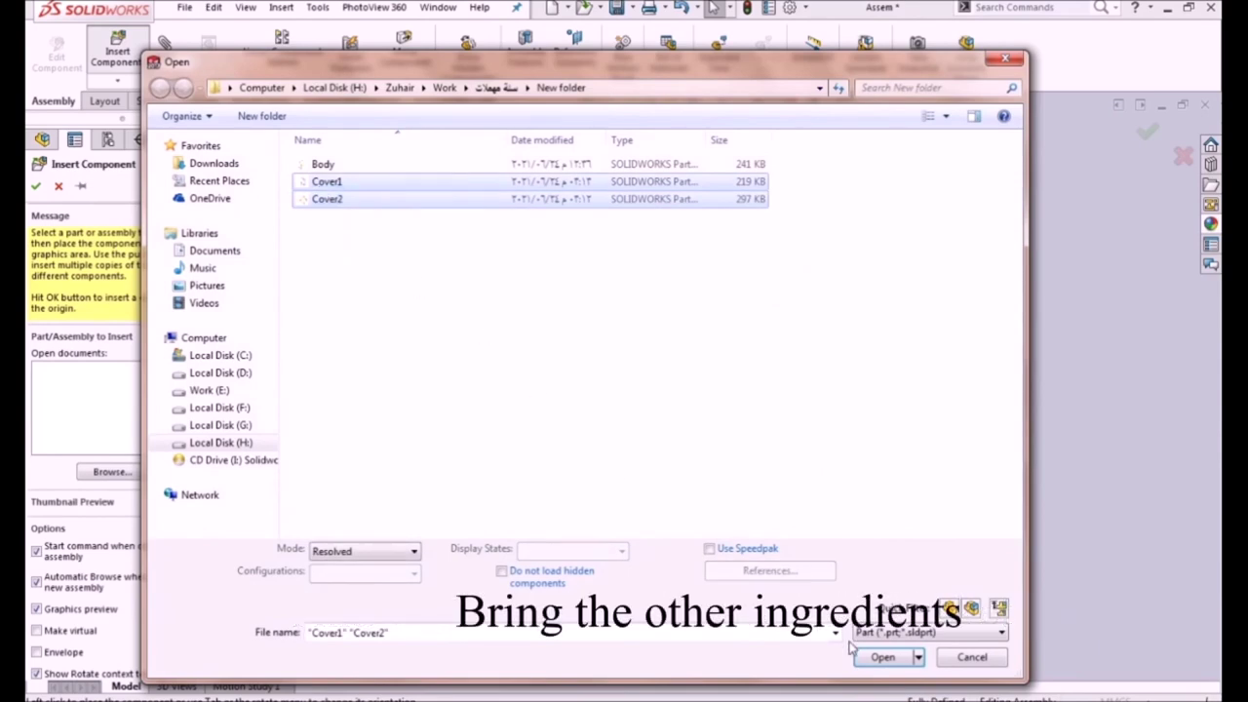
click(877, 656)
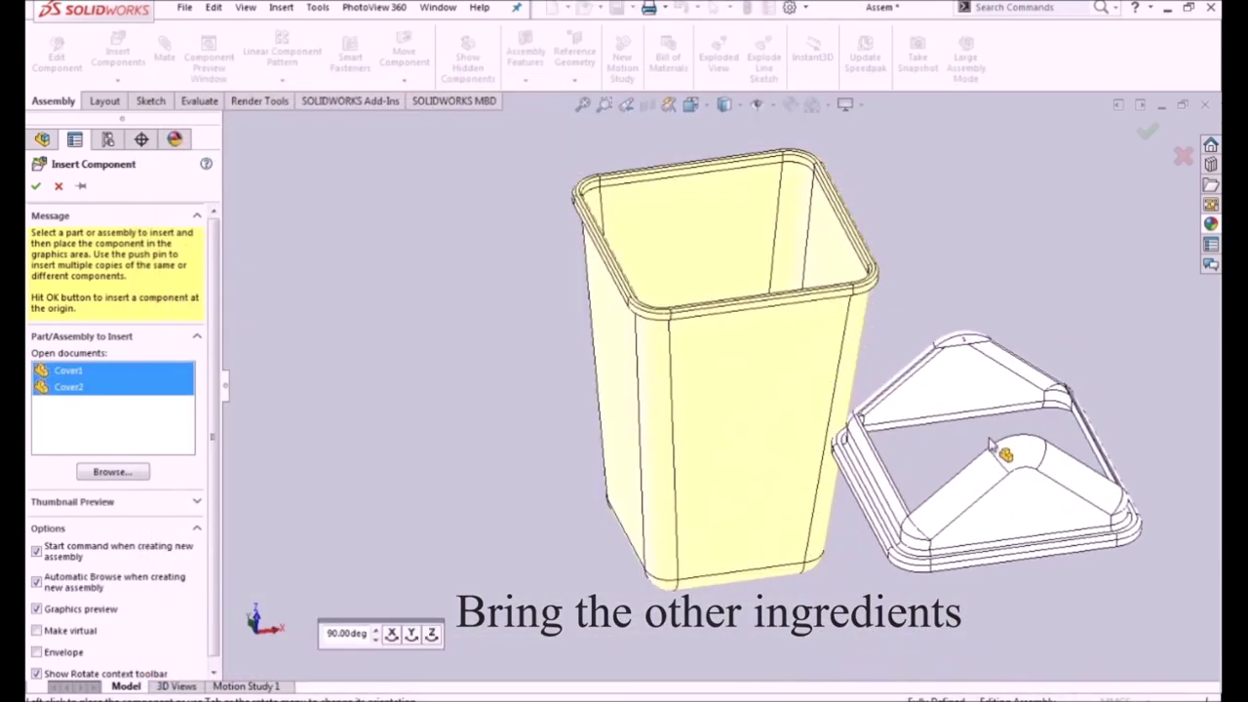
scroll(994, 449, up, 3)
click(950, 429)
scroll(1073, 449, down, 3)
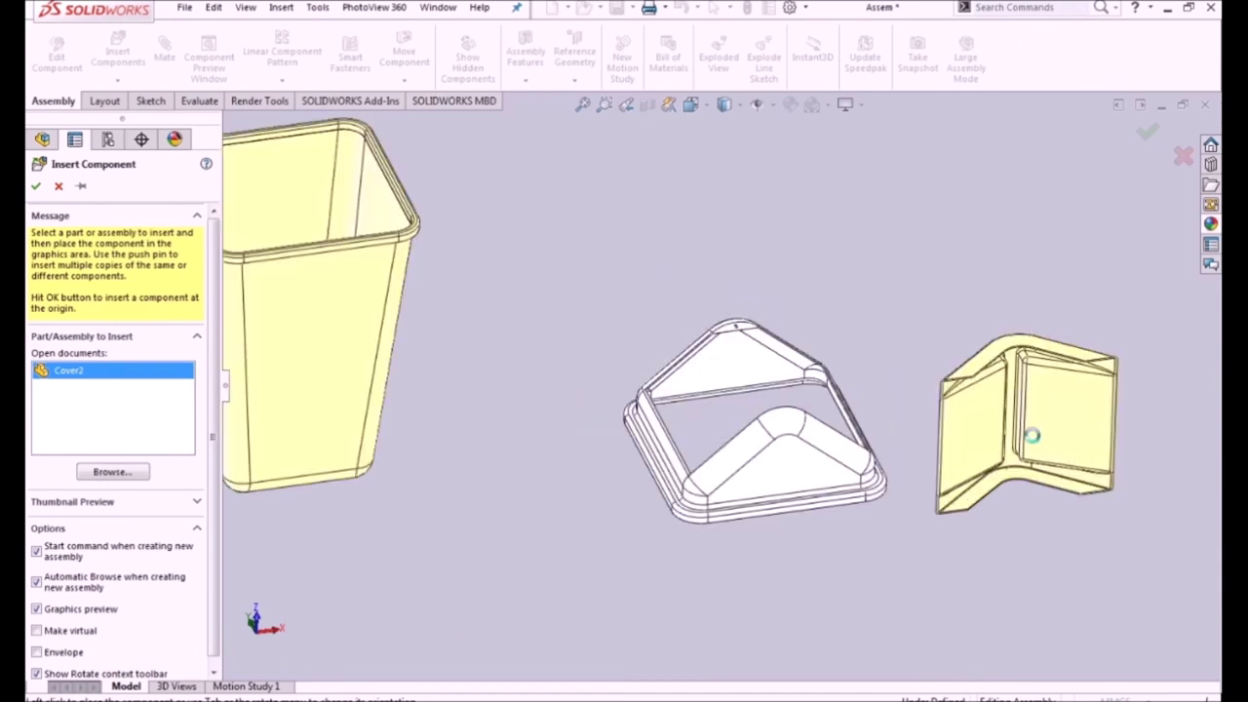
click(1031, 436)
right_drag(1053, 429, 873, 553)
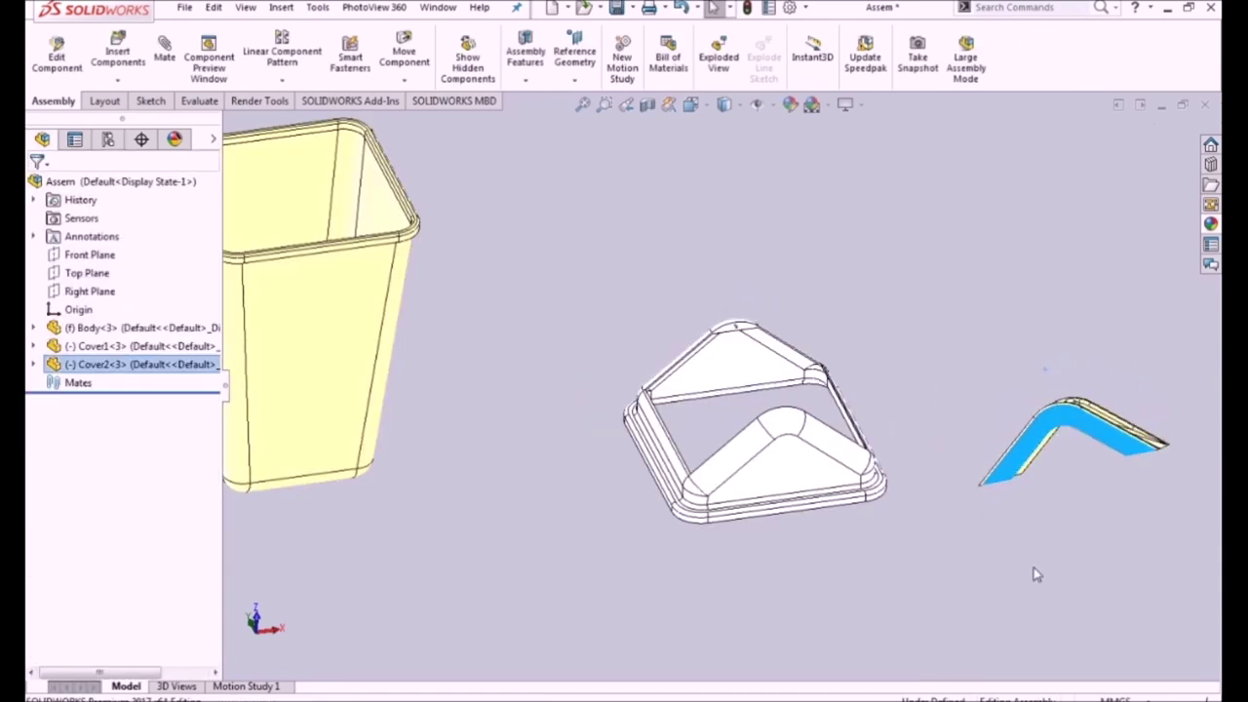
click(873, 554)
Step: Mate Body's Top Plane coincident with Cover1's Top Plane
key(f)
click(164, 48)
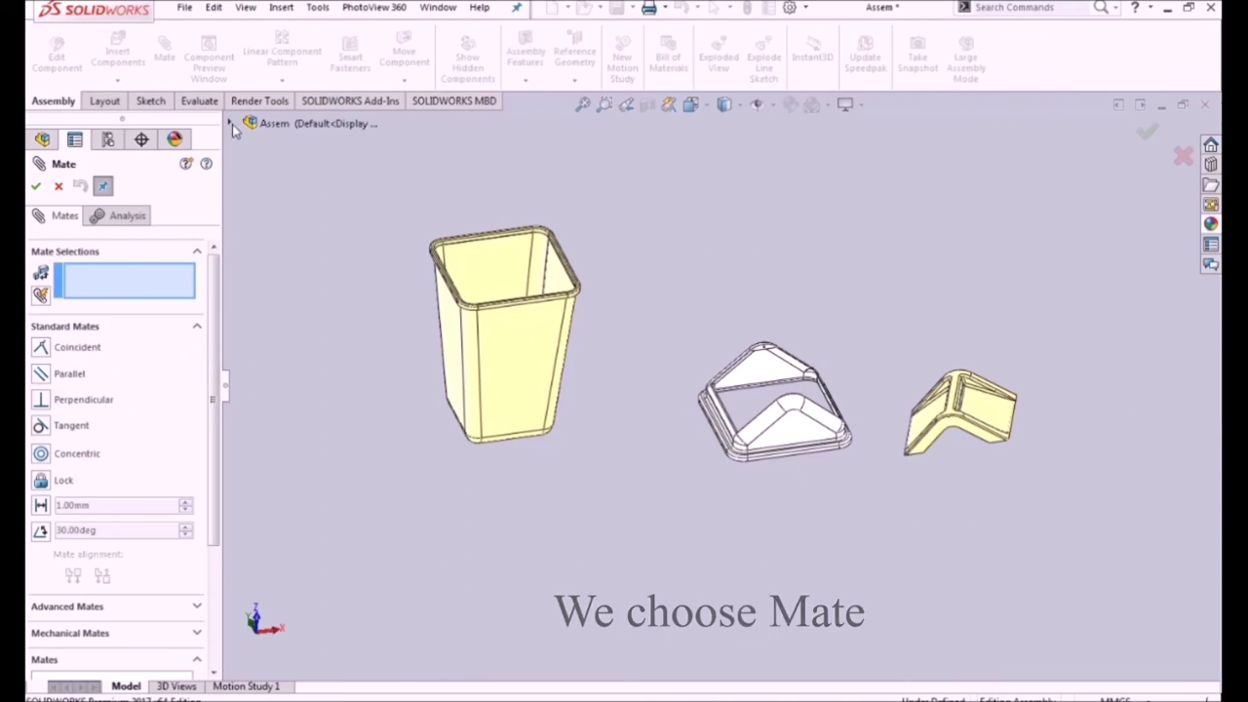
click(231, 124)
click(248, 269)
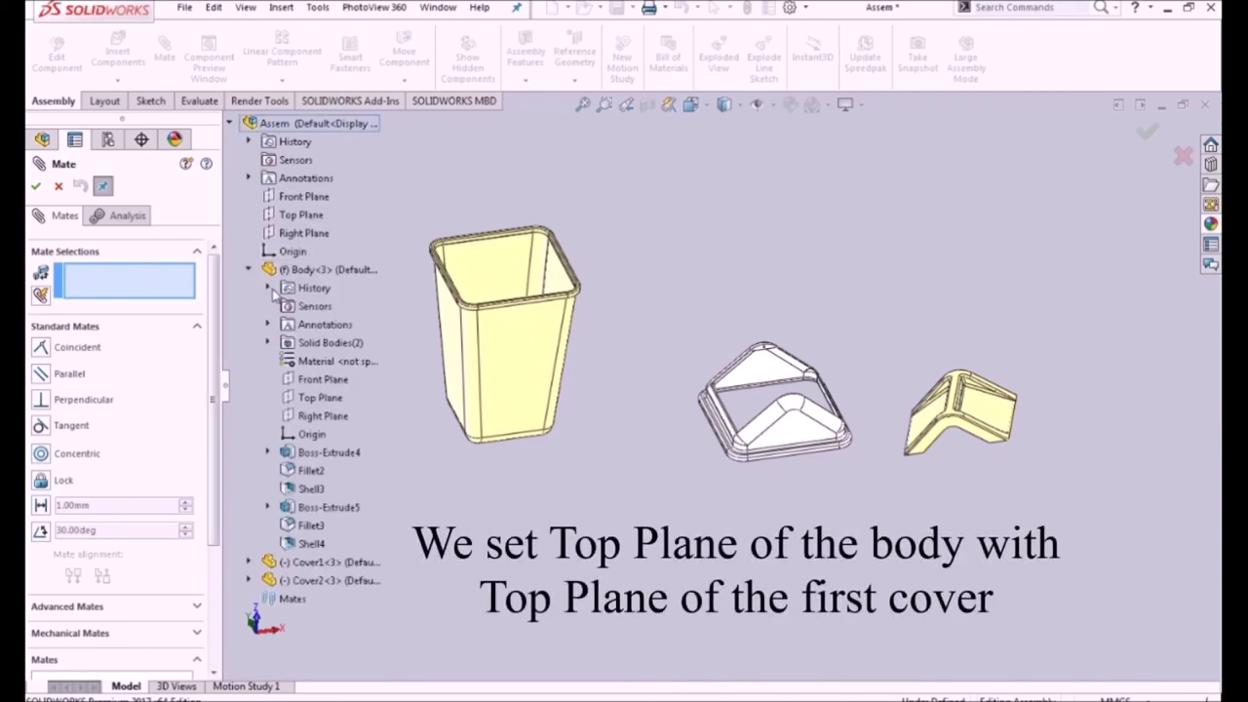
click(330, 398)
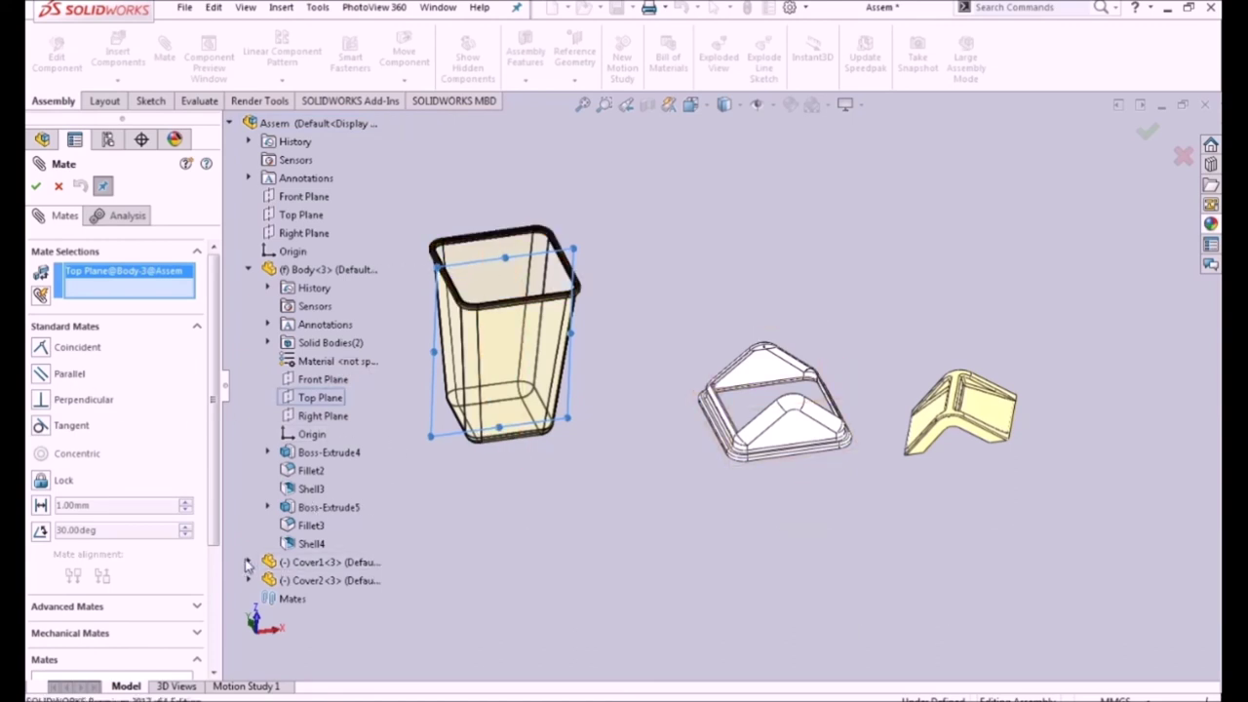
click(249, 562)
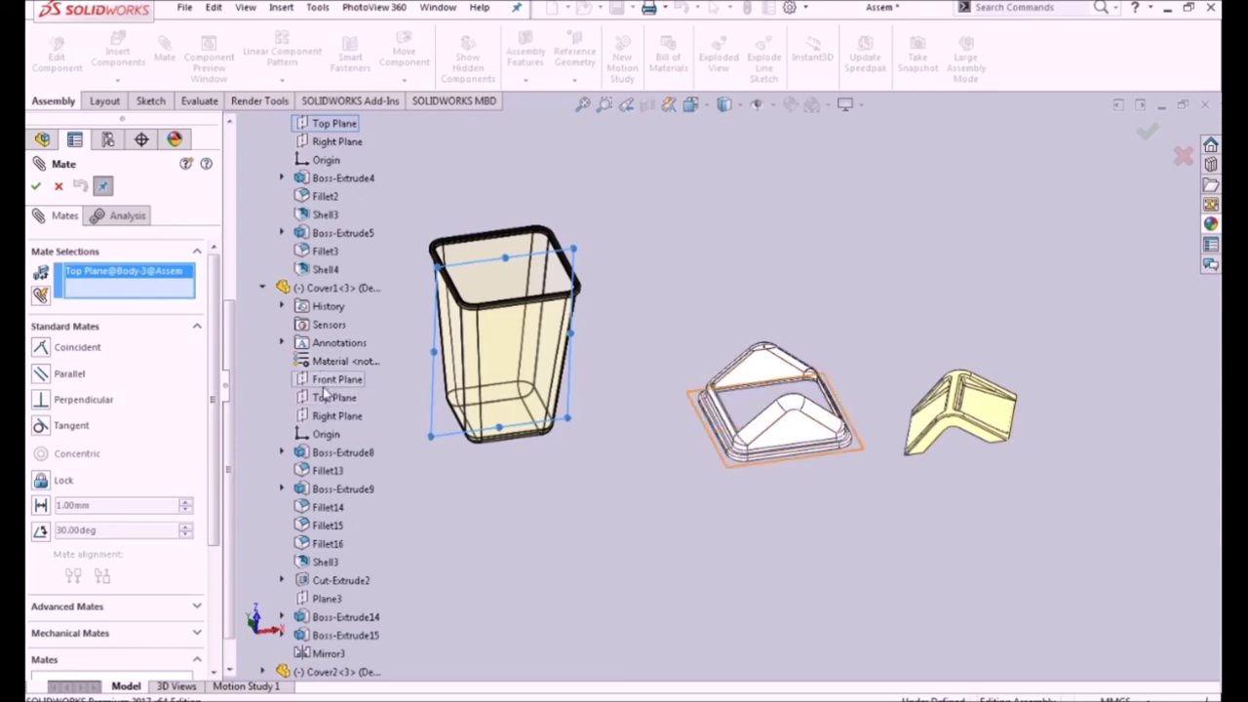
click(331, 398)
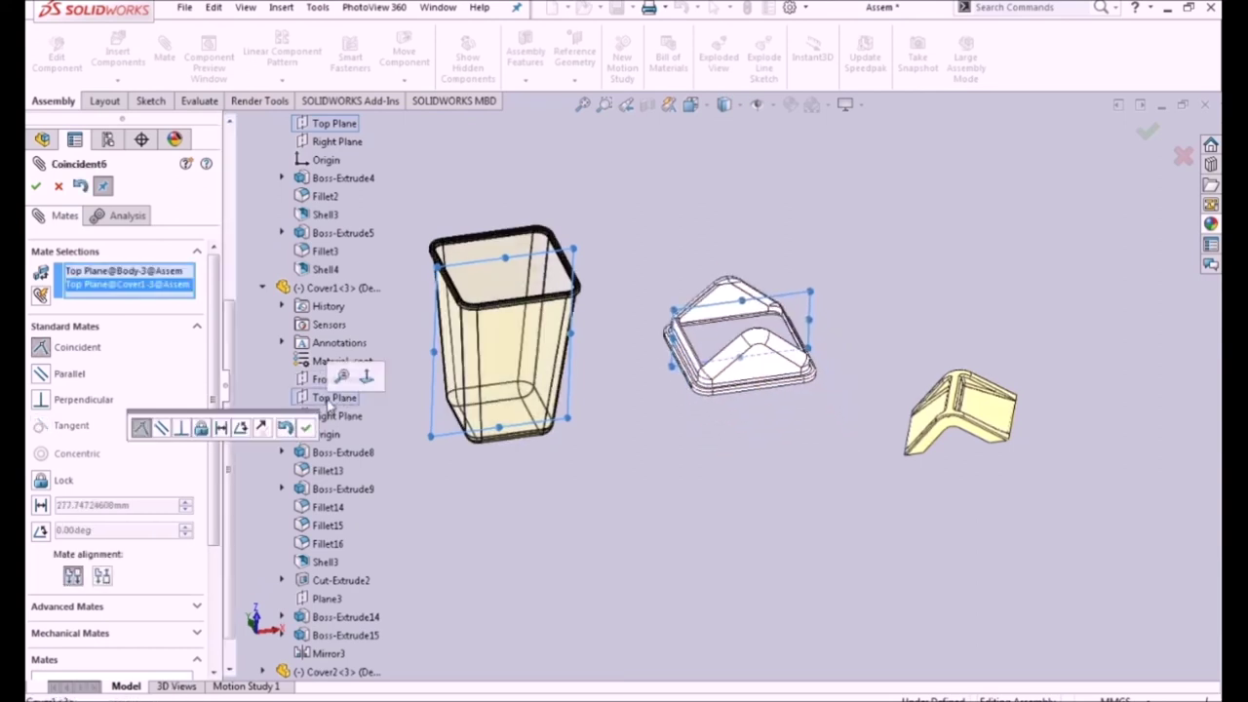
click(308, 429)
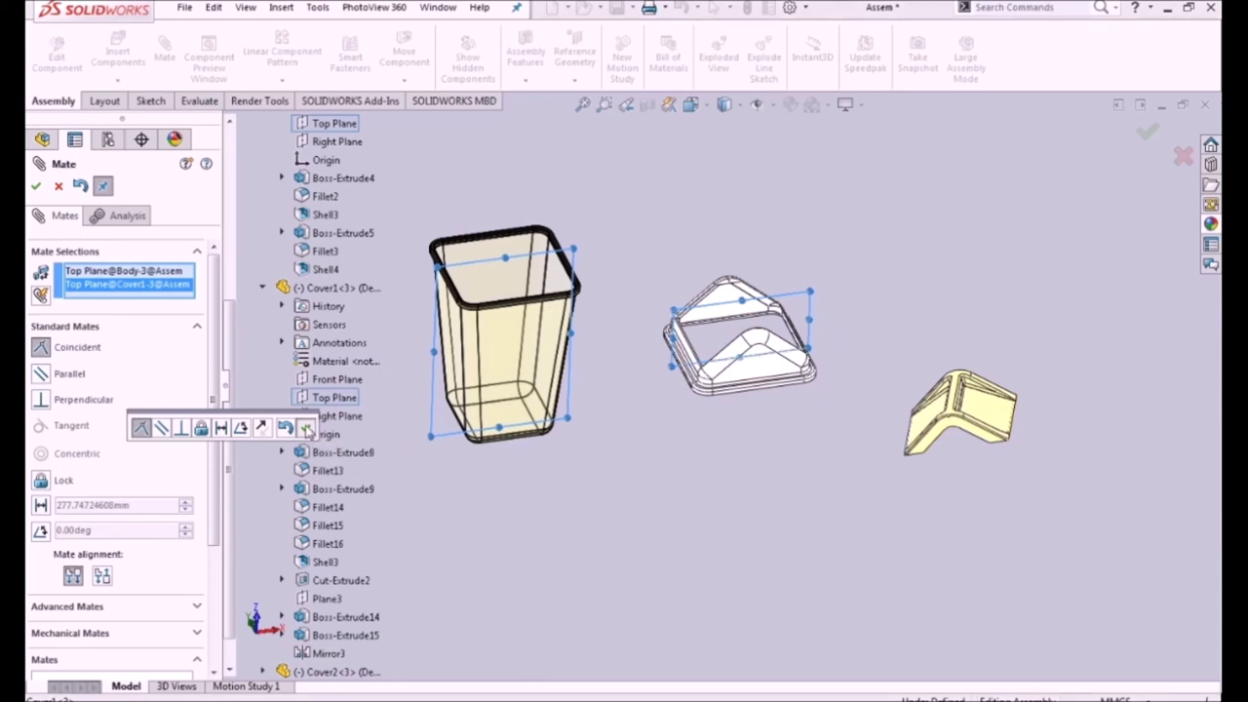
Step: Mate Cover1's Right Plane coincident with Body's Right Plane, then lift the cover clear
click(324, 417)
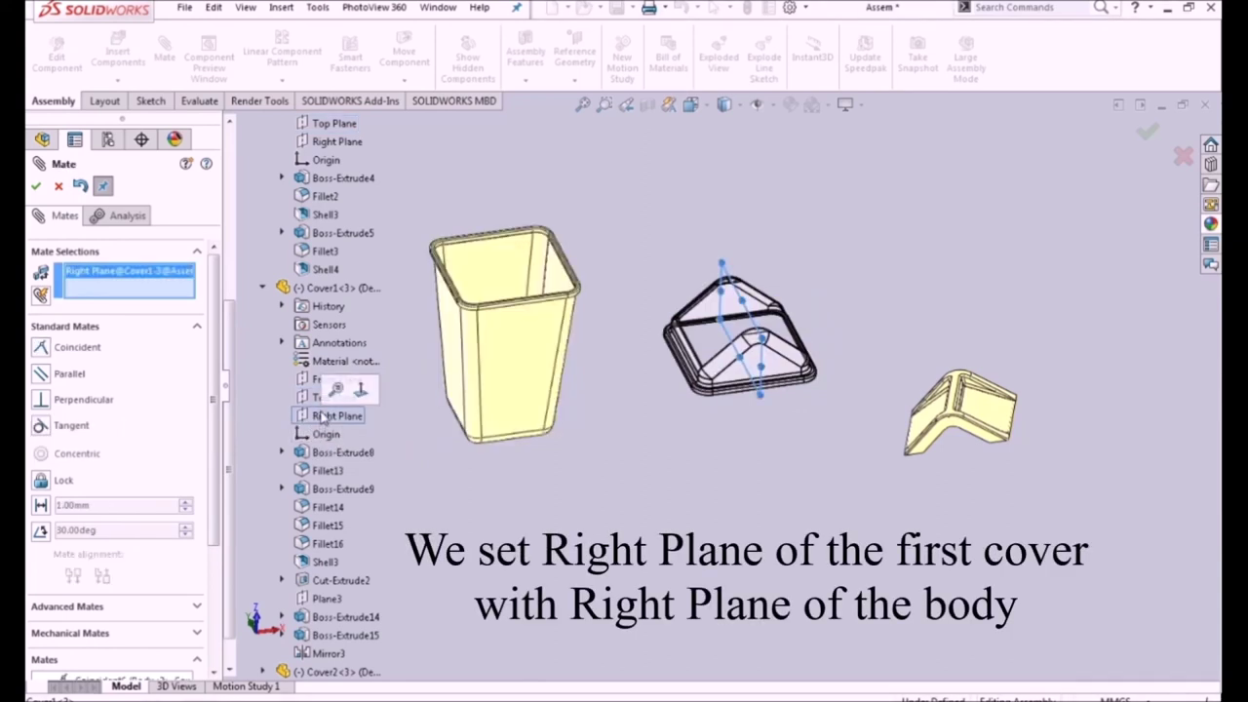
scroll(298, 344, up, 3)
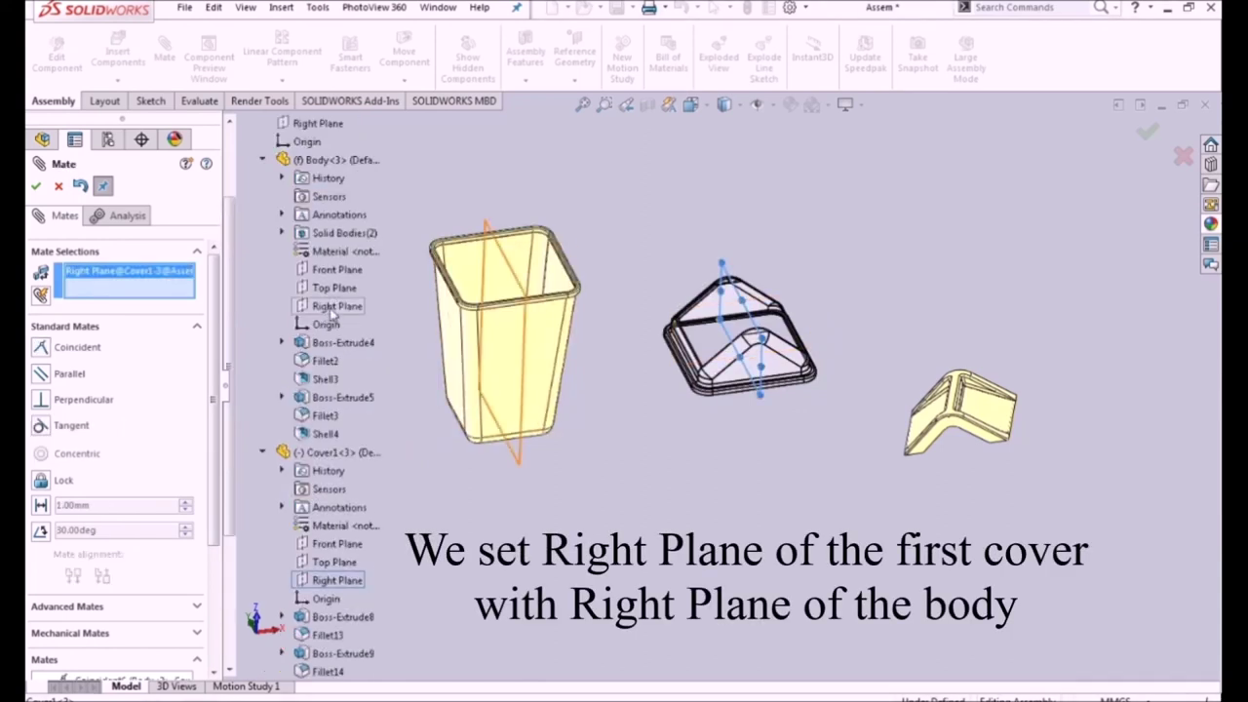
click(332, 308)
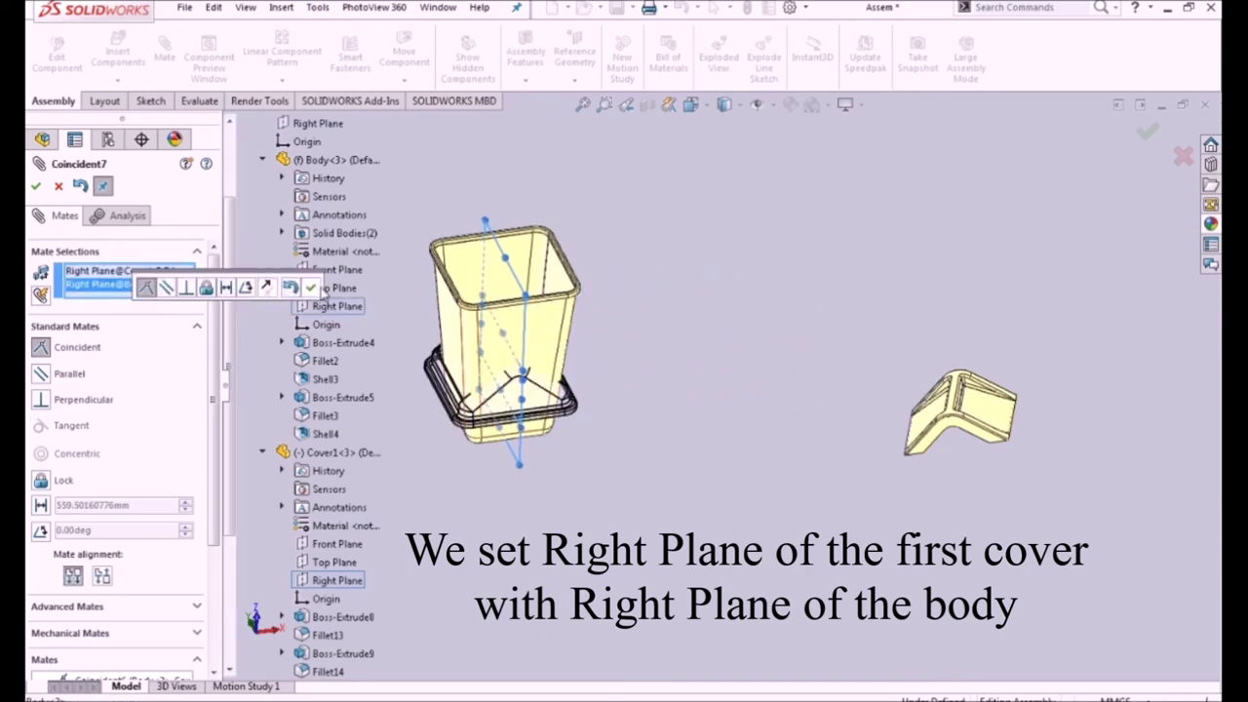
click(310, 287)
drag(517, 403, 497, 243)
scroll(446, 270, down, 3)
scroll(571, 278, down, 3)
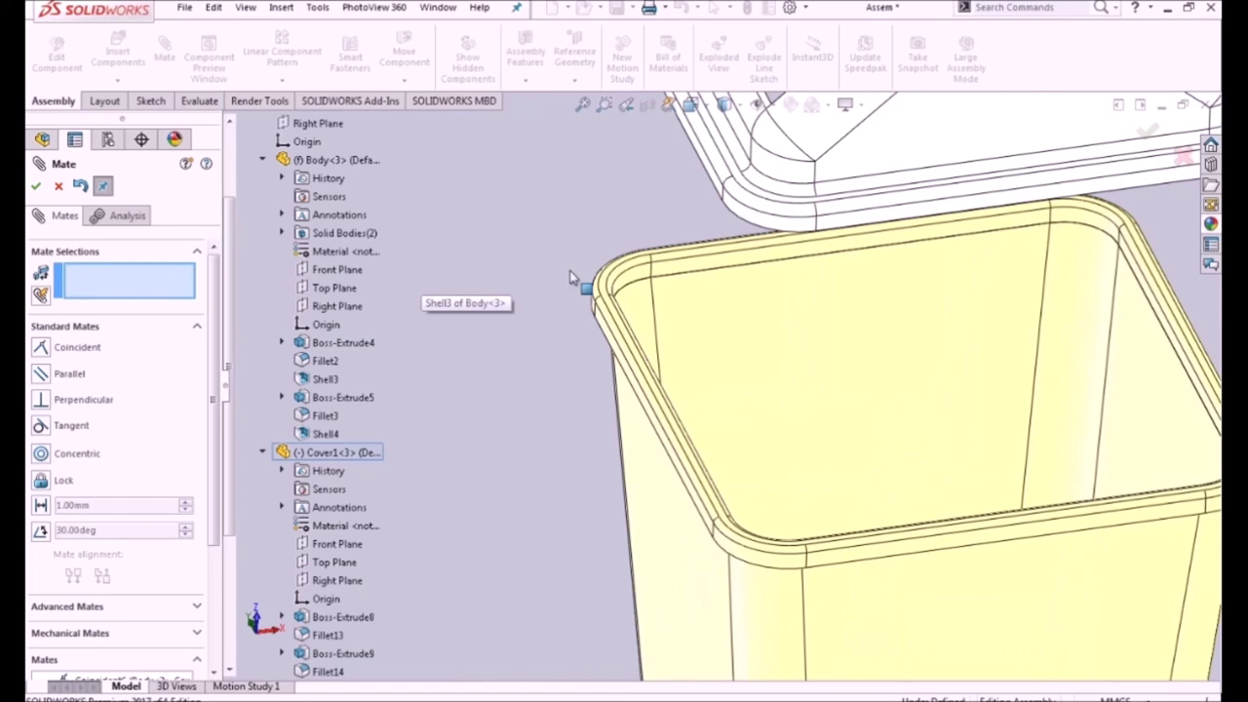
Step: Mate Cover1's inner lower face coincident with the body's top rim face
scroll(570, 277, down, 3)
click(617, 346)
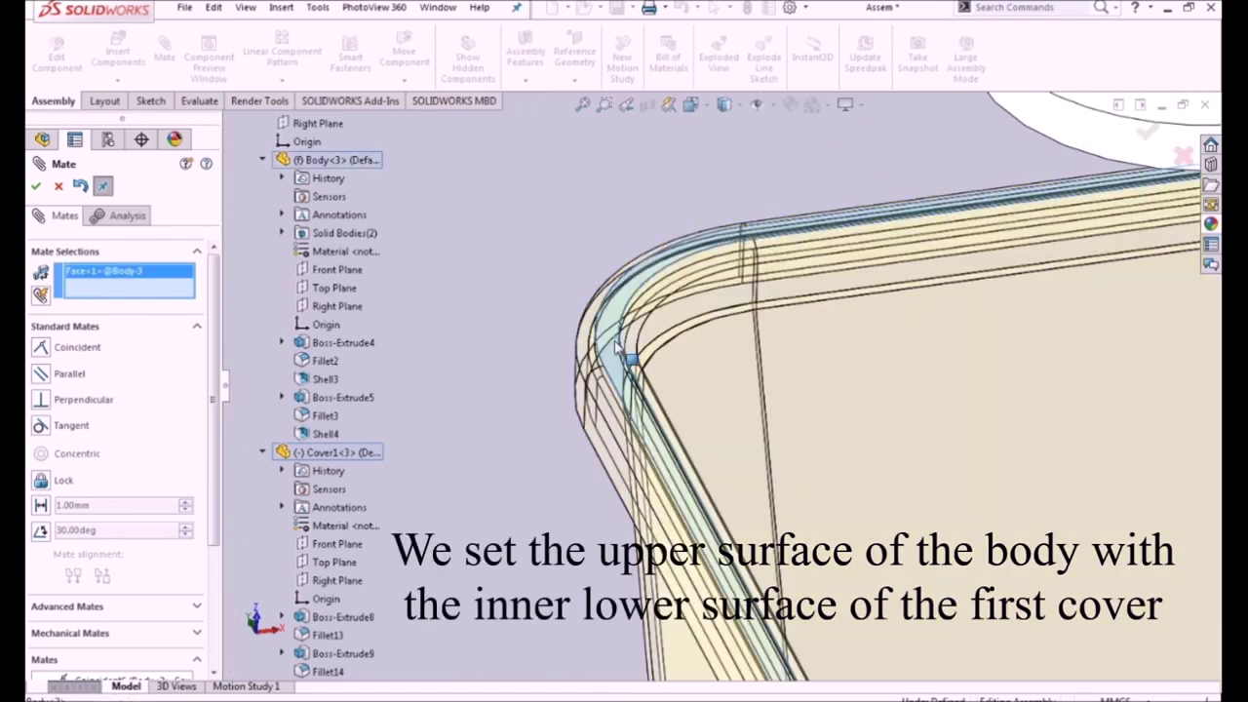
scroll(569, 329, up, 3)
scroll(549, 298, up, 3)
scroll(585, 297, up, 3)
scroll(707, 296, up, 3)
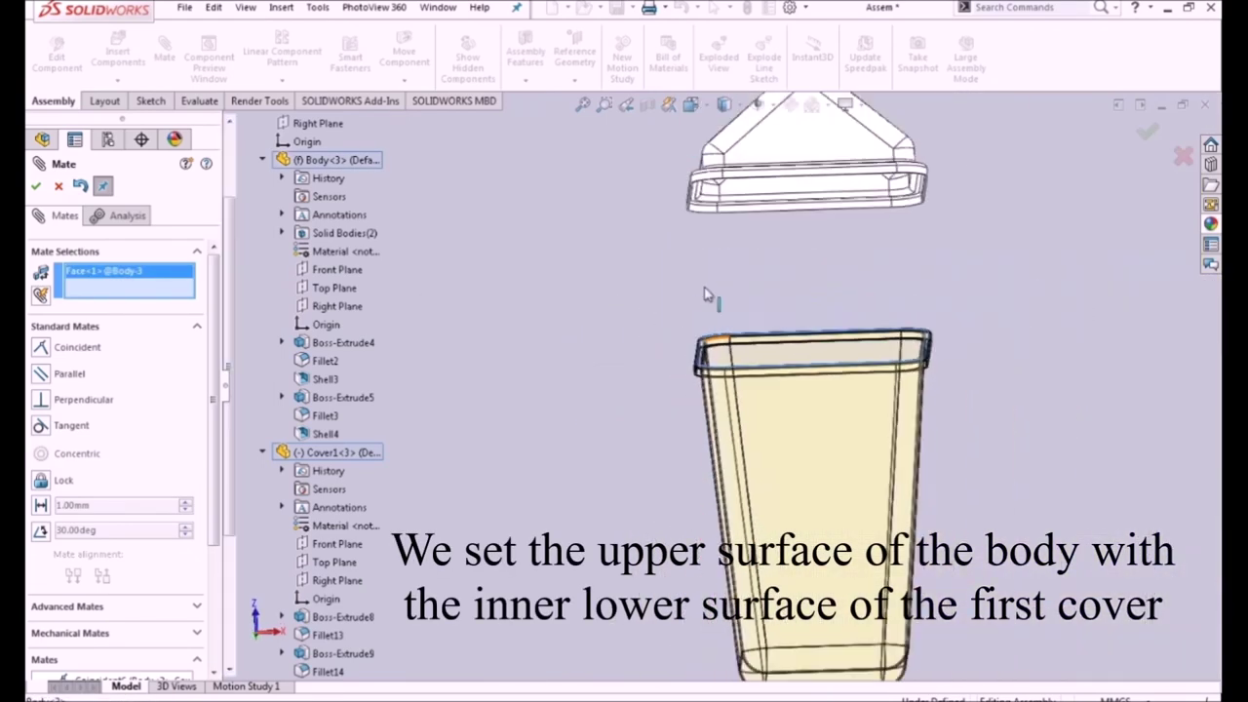
scroll(708, 298, down, 1)
scroll(706, 303, down, 3)
scroll(703, 310, down, 3)
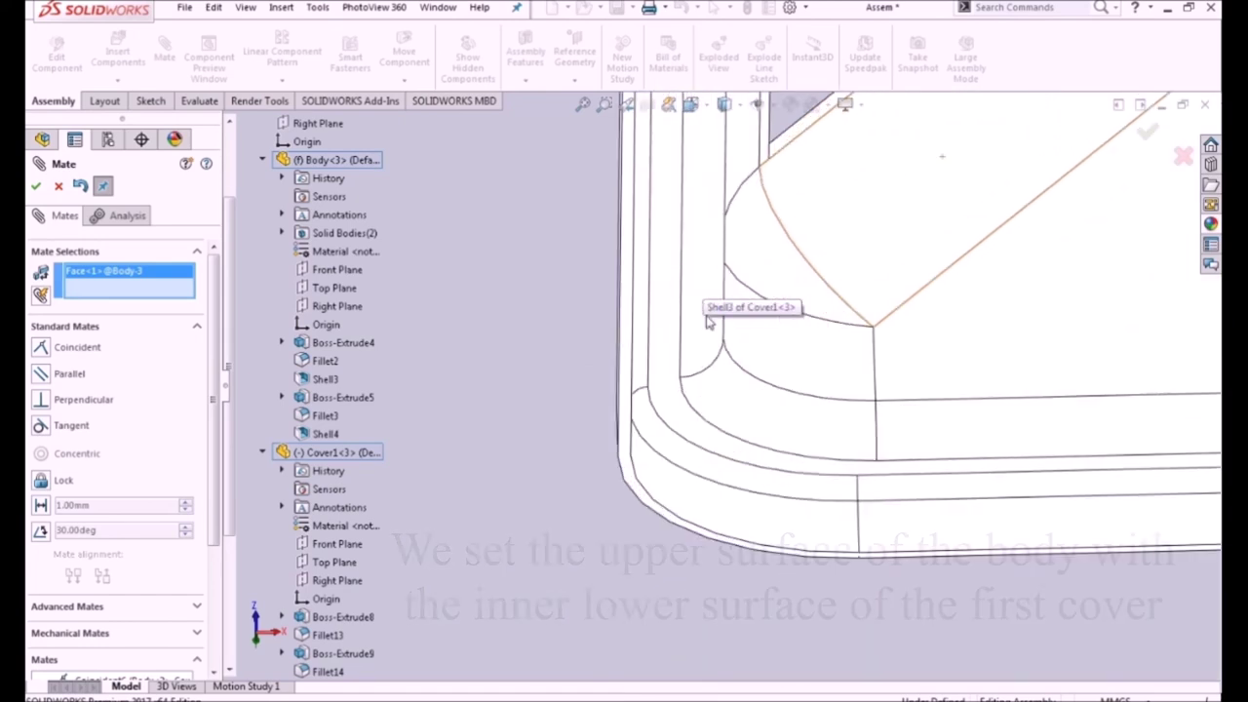
scroll(643, 463, up, 1)
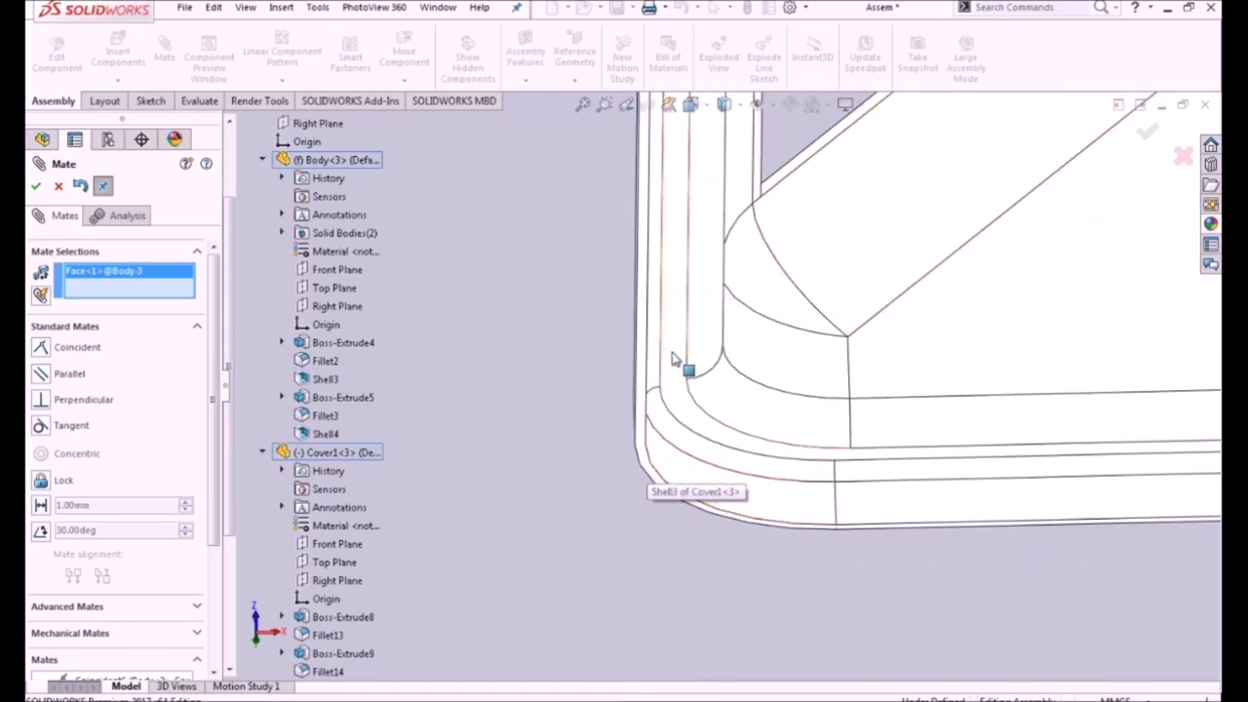
middle_drag(658, 380, 641, 362)
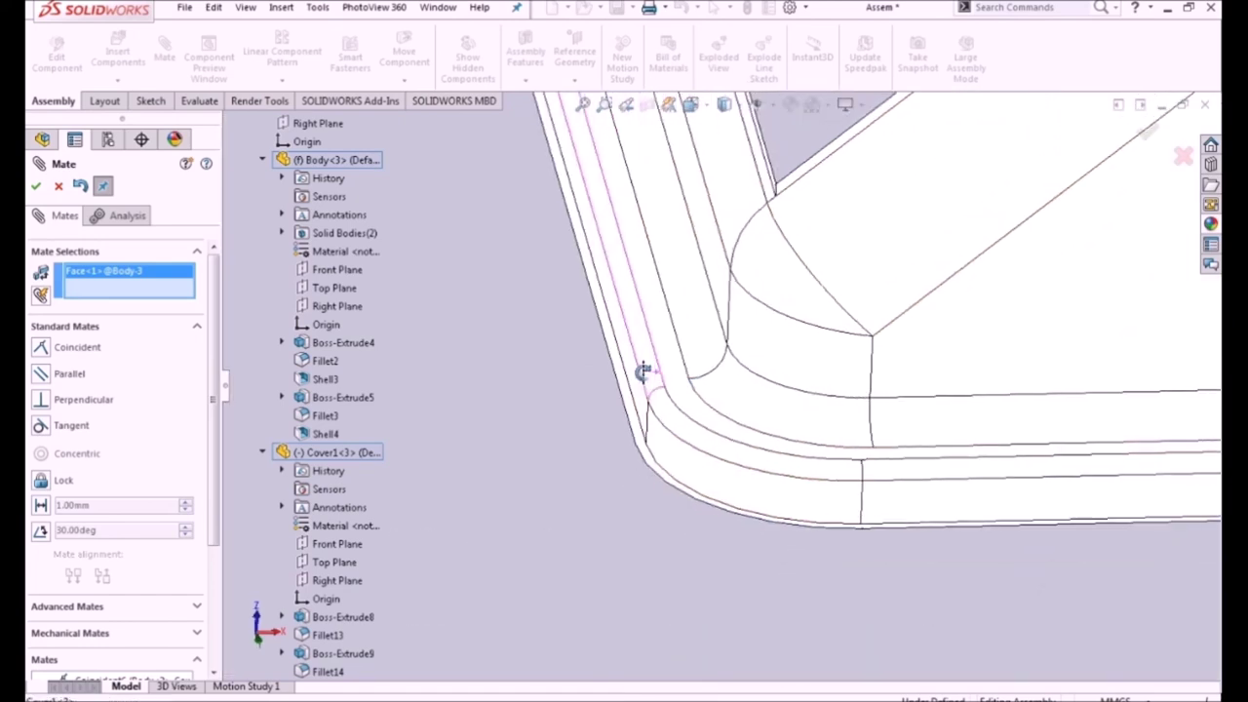
click(673, 361)
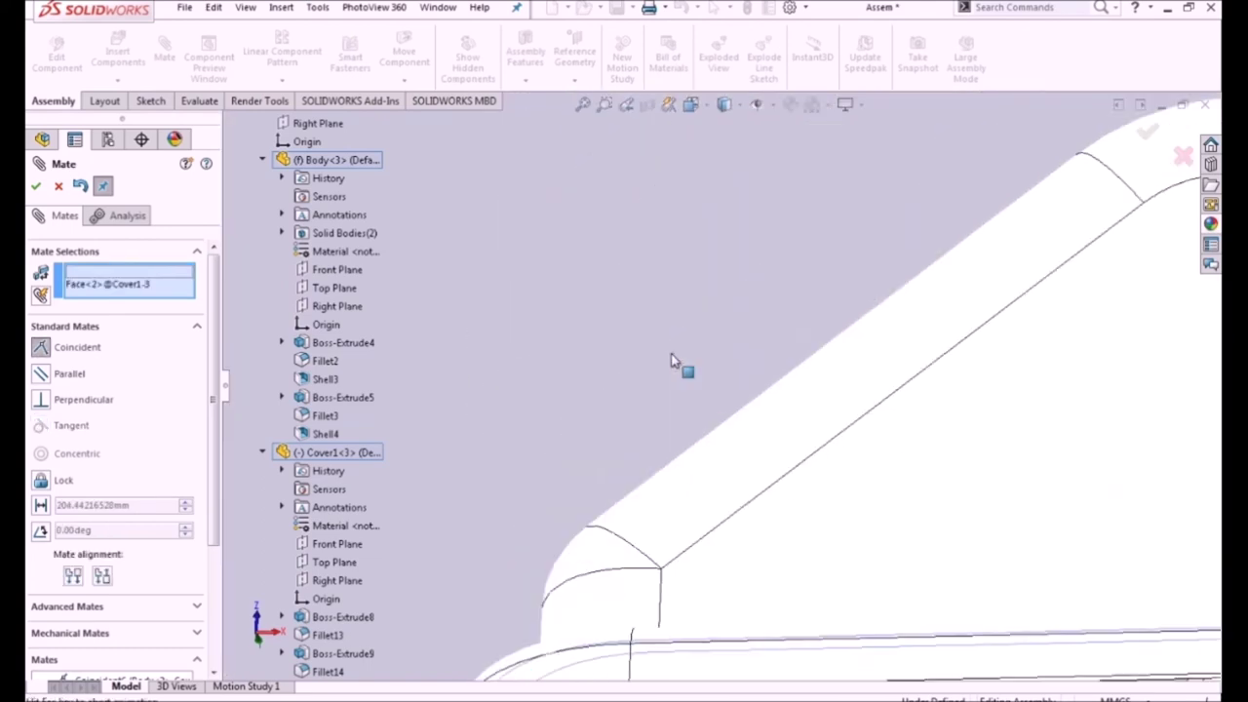
click(848, 333)
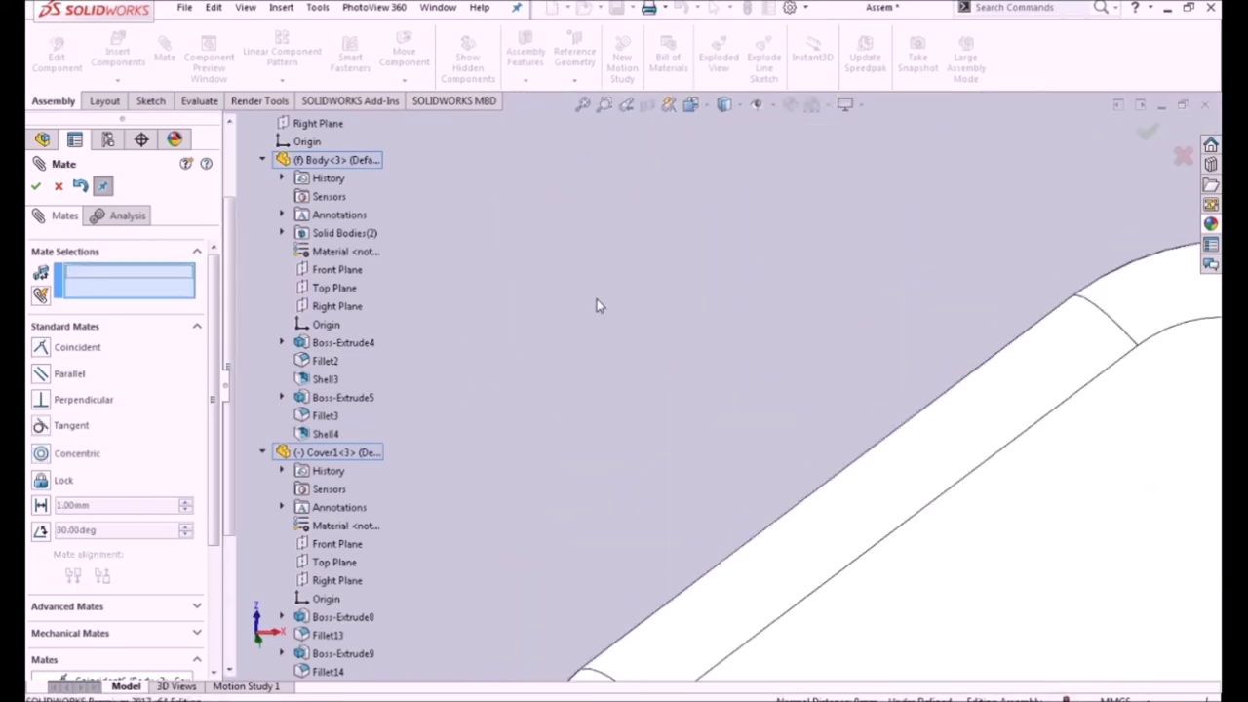
Step: Drag the yellow Cover2 flap closer to the body
scroll(621, 302, up, 5)
mouse_move(577, 280)
middle_down()
mouse_move(632, 357)
mouse_move(651, 432)
middle_up()
scroll(735, 437, up, 3)
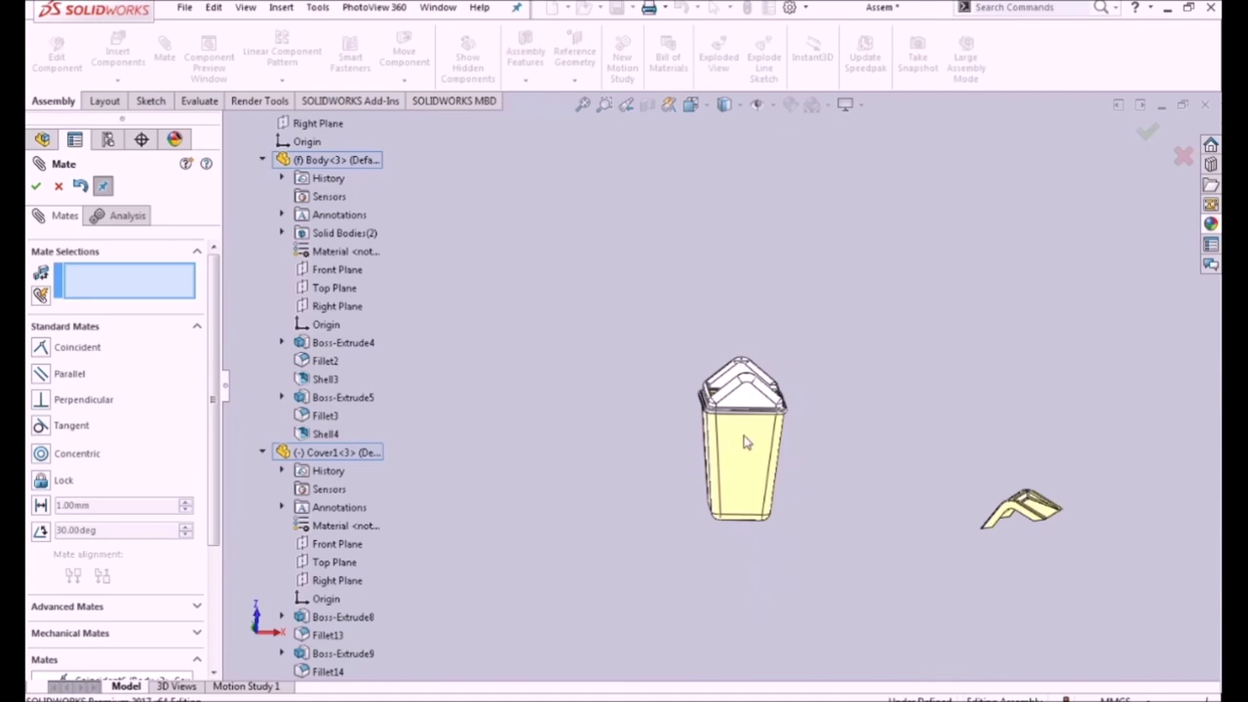
scroll(872, 478, down, 2)
drag(878, 418, 692, 285)
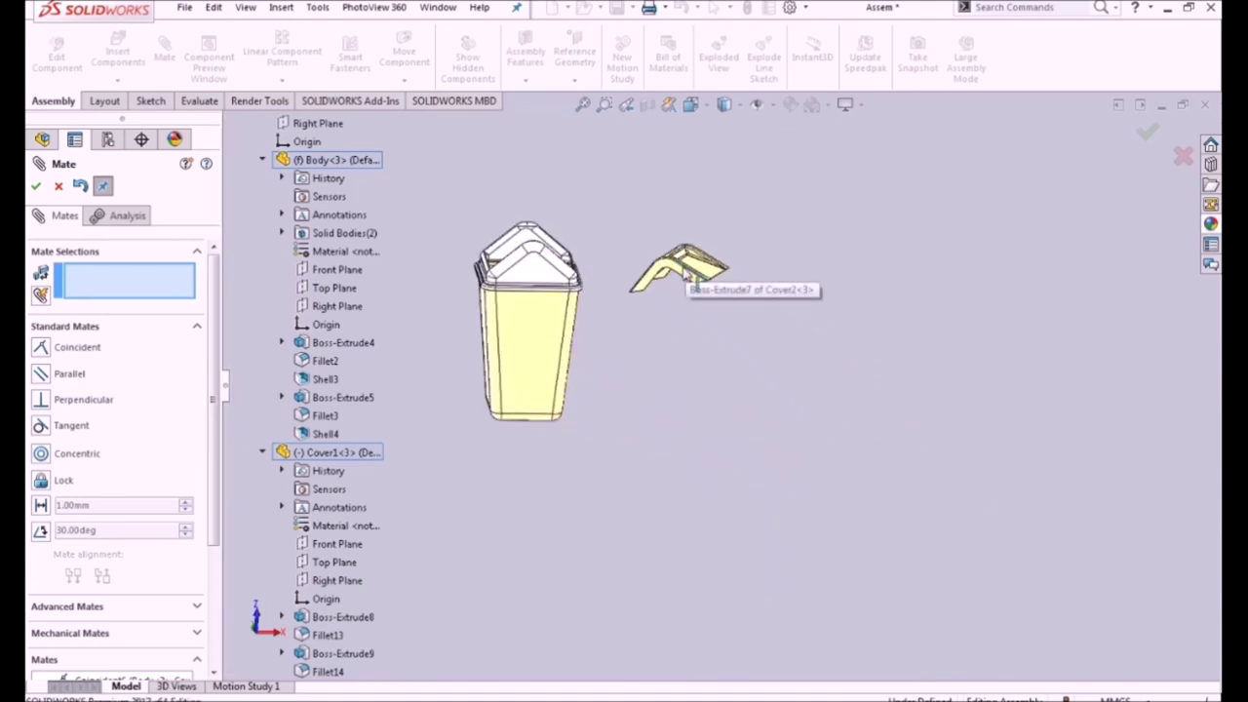
scroll(426, 297, down, 2)
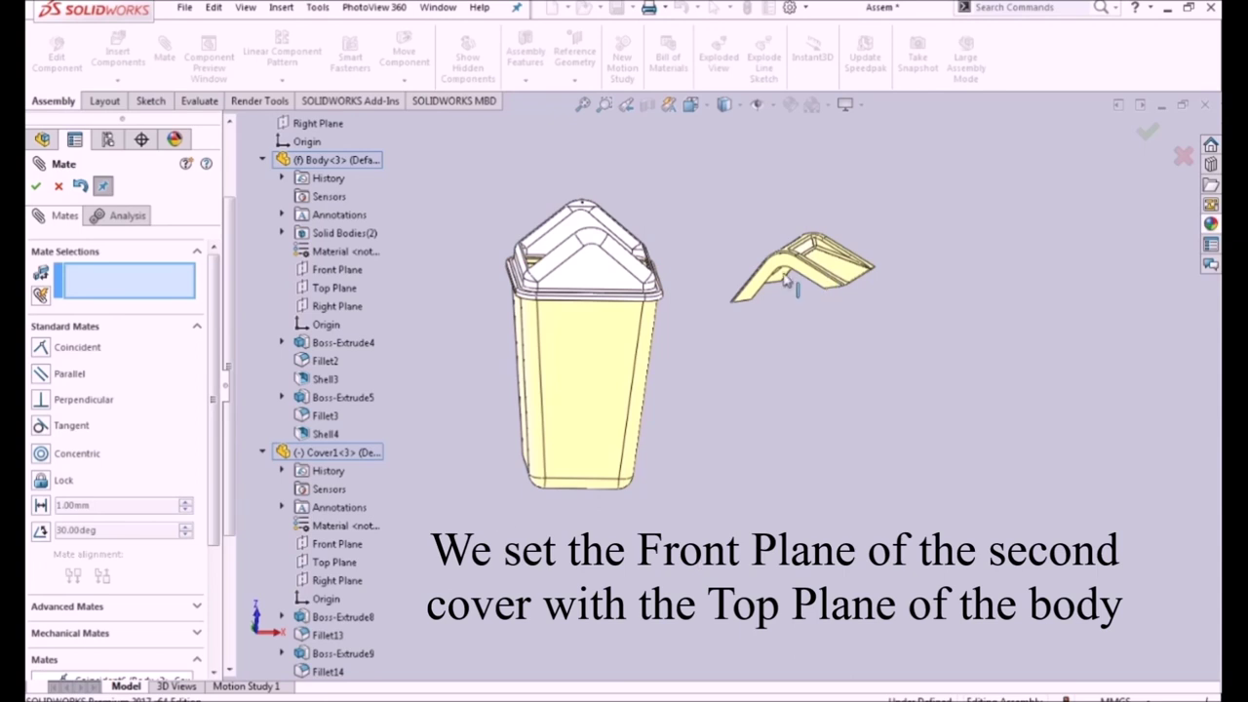
Step: Expand Cover2 in the tree and mate its Front Plane coincident to Body's Top Plane
click(263, 453)
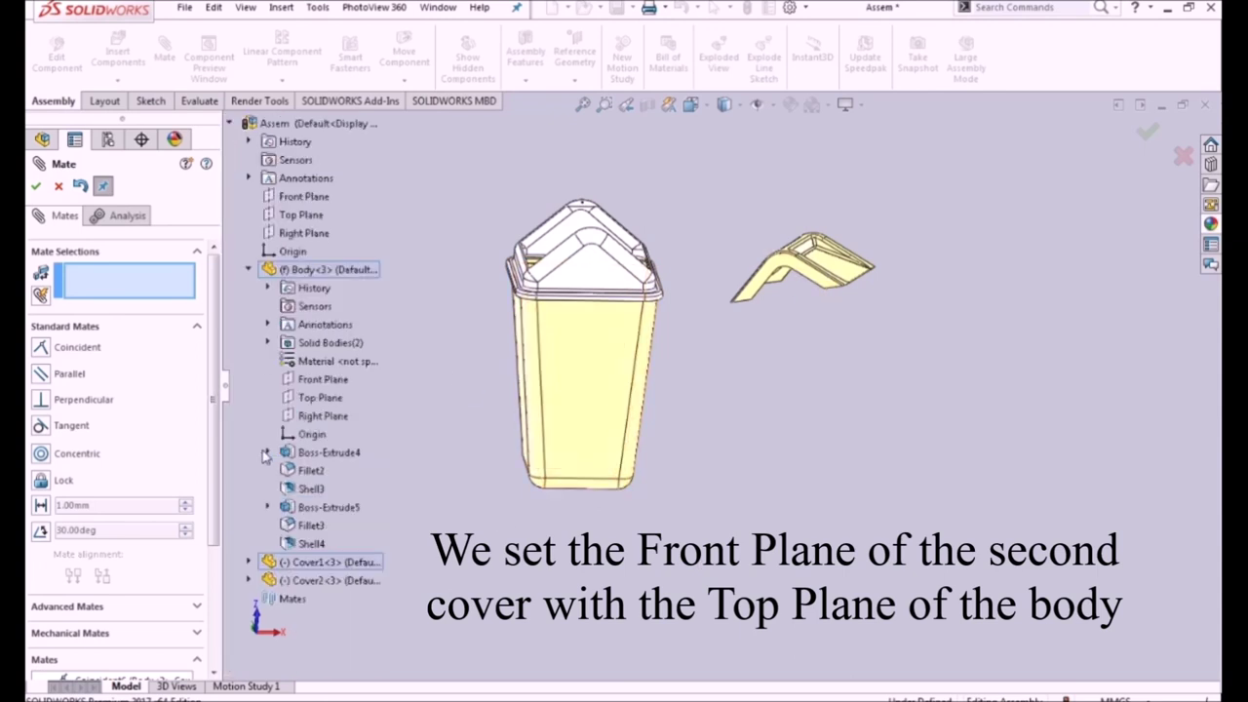
click(249, 580)
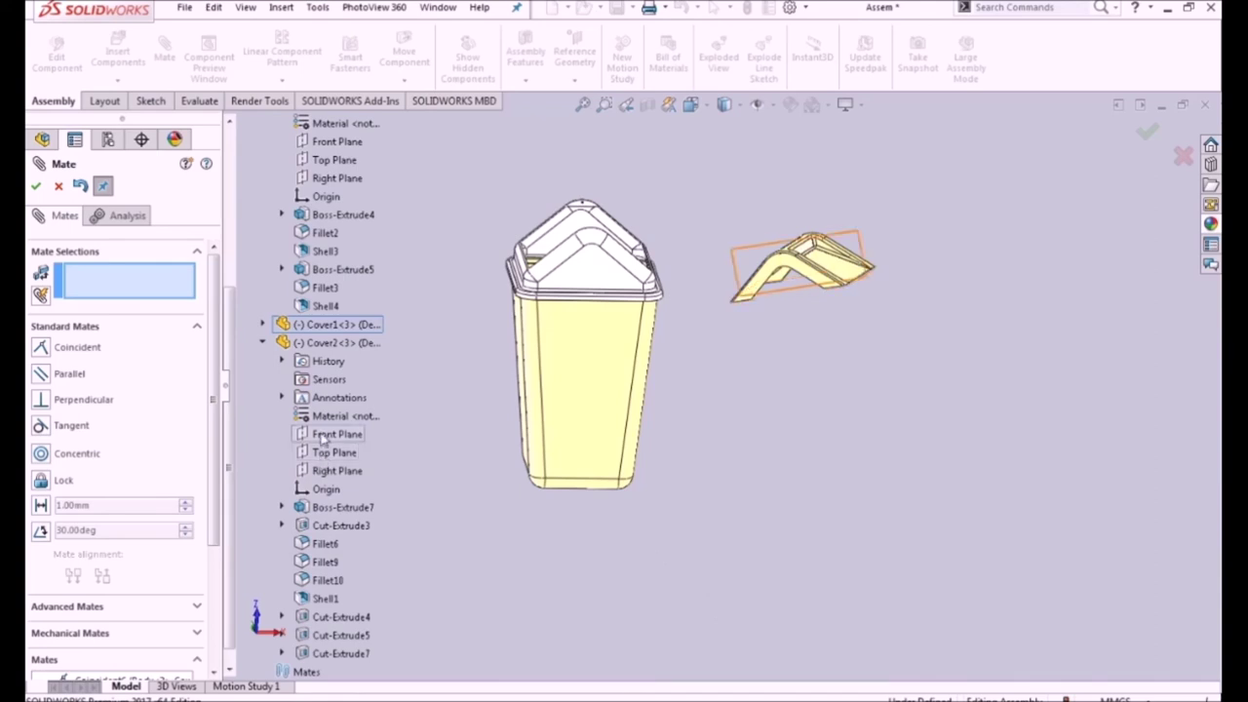
click(322, 440)
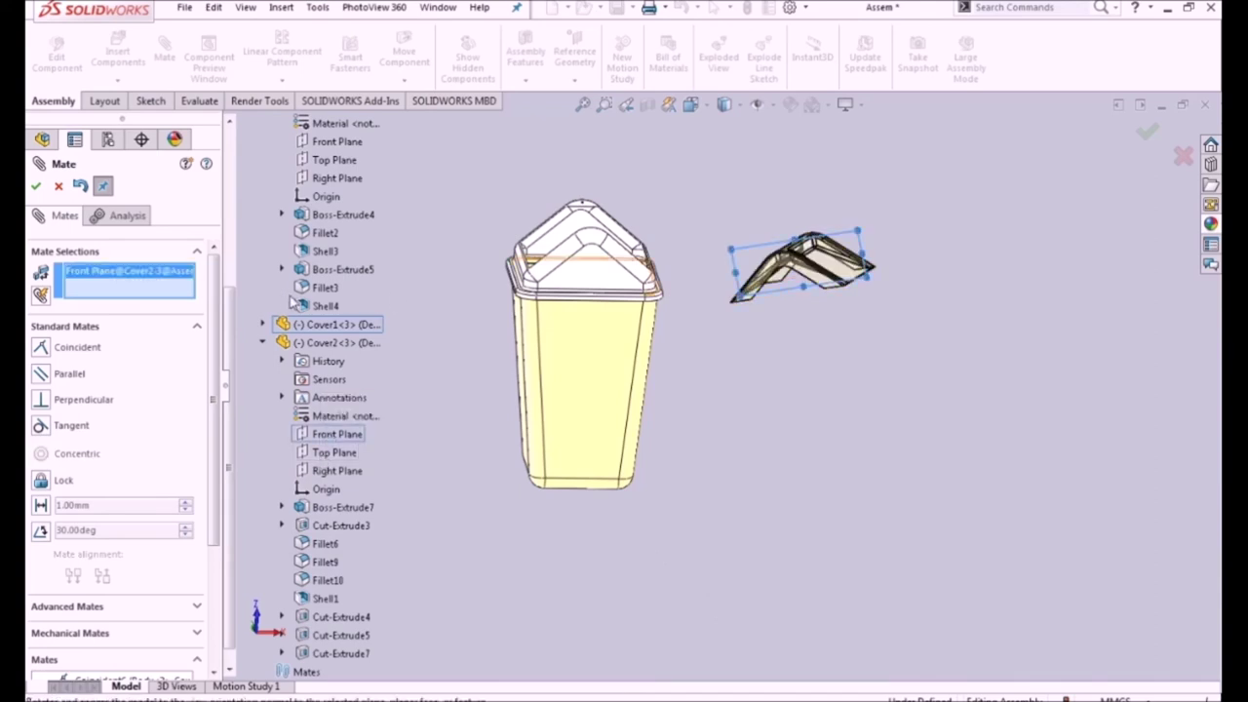
scroll(322, 302, up, 5)
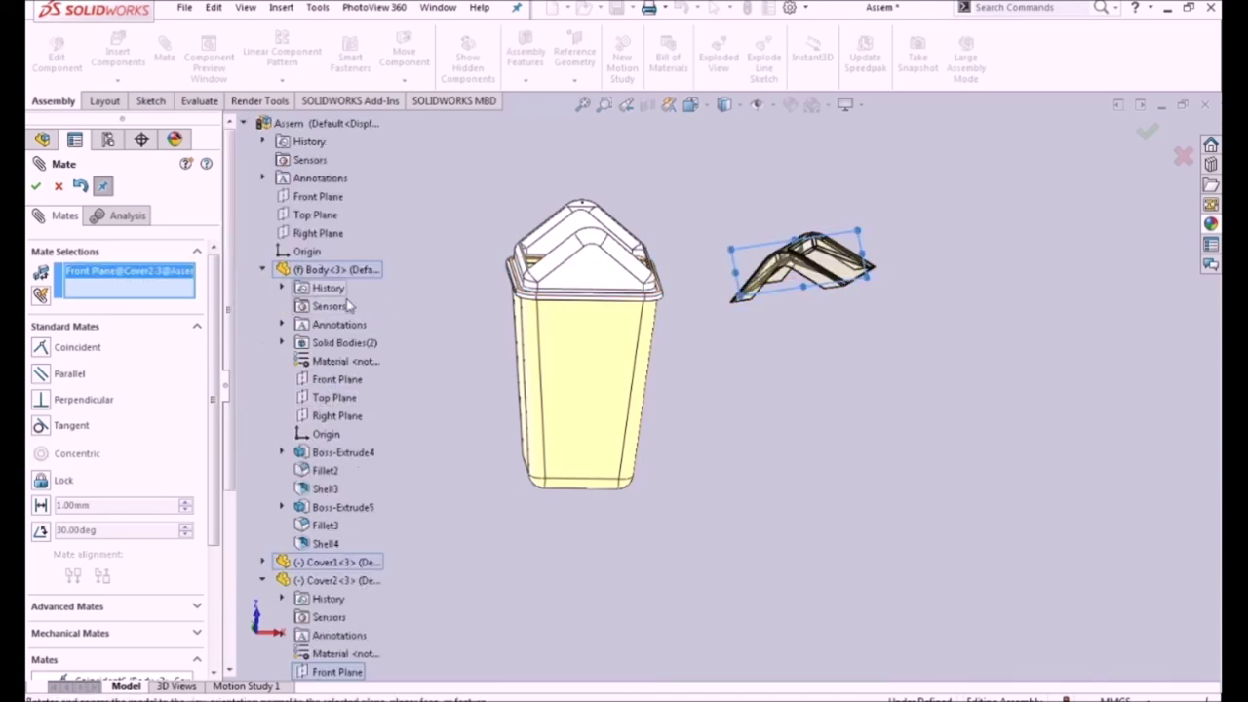
click(346, 397)
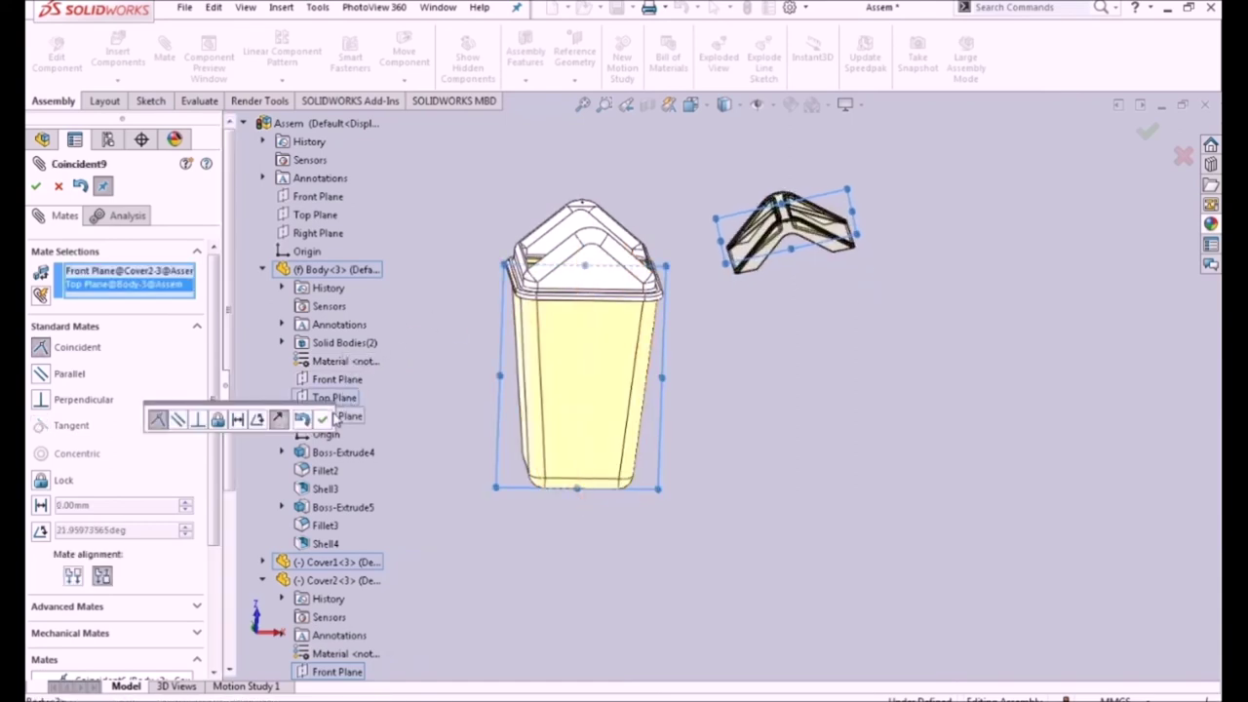
click(321, 418)
scroll(765, 283, down, 3)
scroll(792, 280, down, 3)
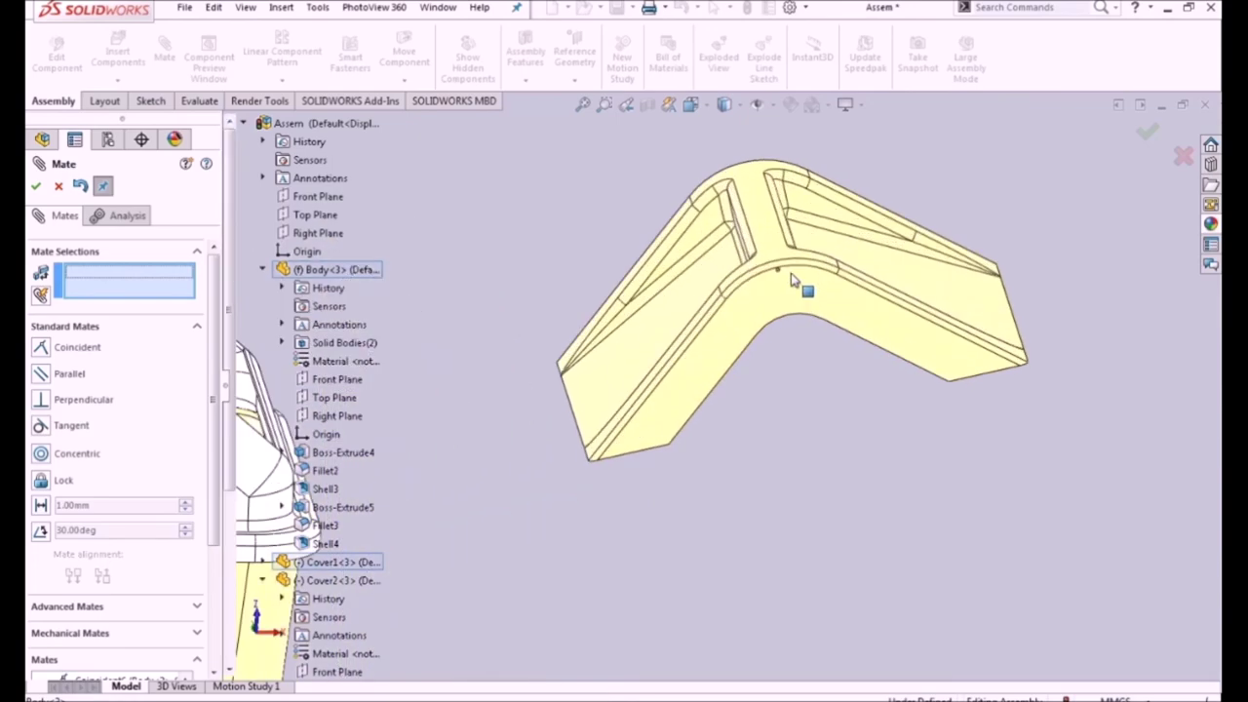
Step: Mate the yellow flap's hole concentric with Cover1's pivot face
scroll(792, 280, down, 2)
scroll(786, 287, down, 3)
scroll(732, 326, down, 2)
scroll(724, 326, down, 2)
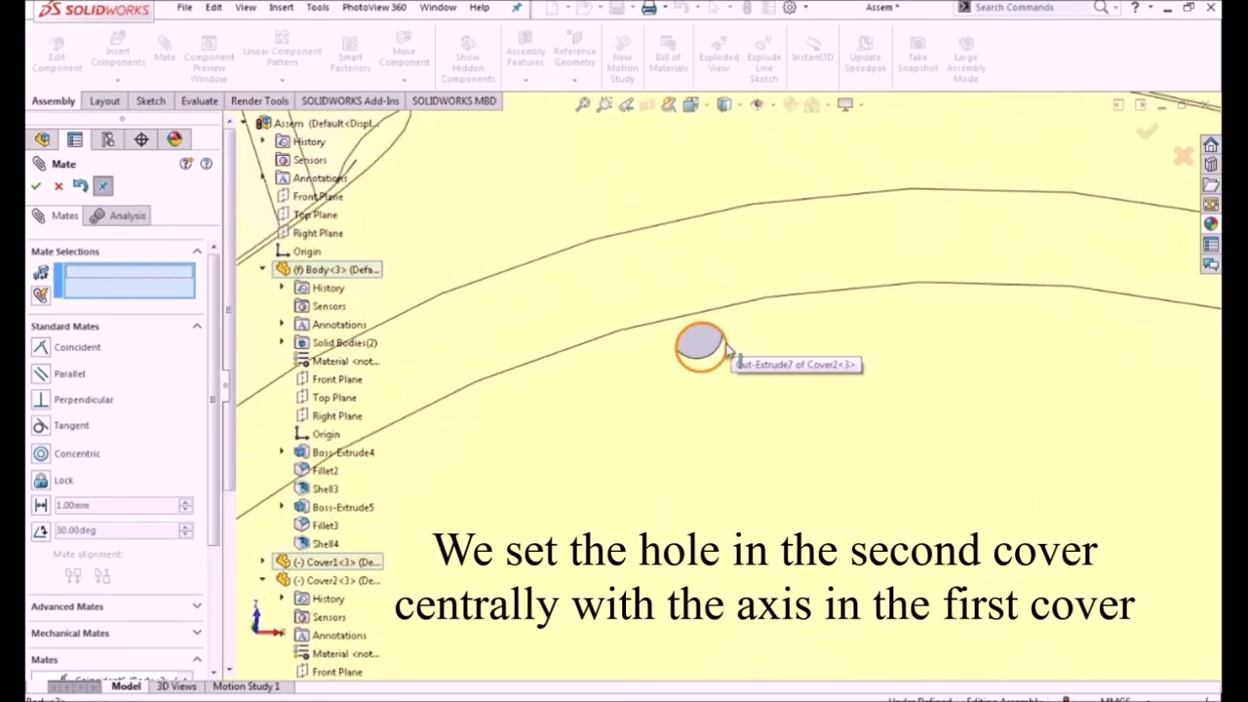
click(722, 361)
scroll(711, 351, up, 2)
scroll(707, 356, up, 3)
scroll(716, 366, up, 3)
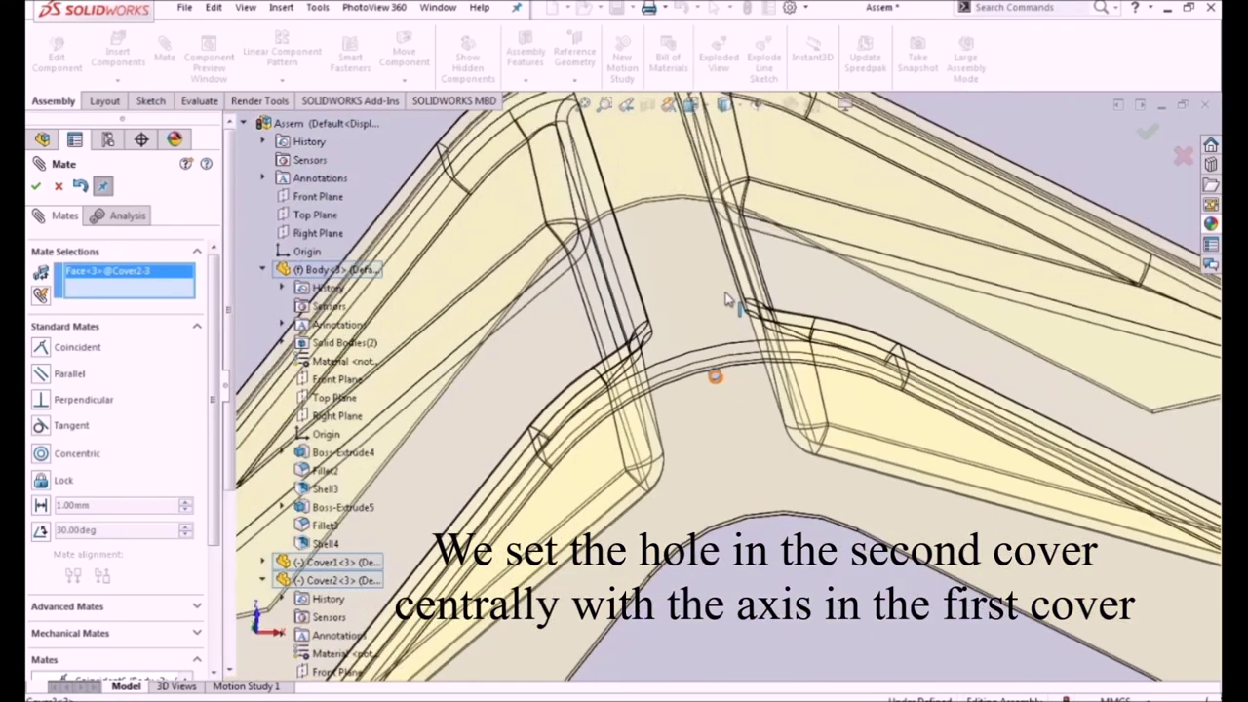
scroll(731, 322, up, 3)
scroll(682, 312, up, 3)
scroll(546, 371, down, 2)
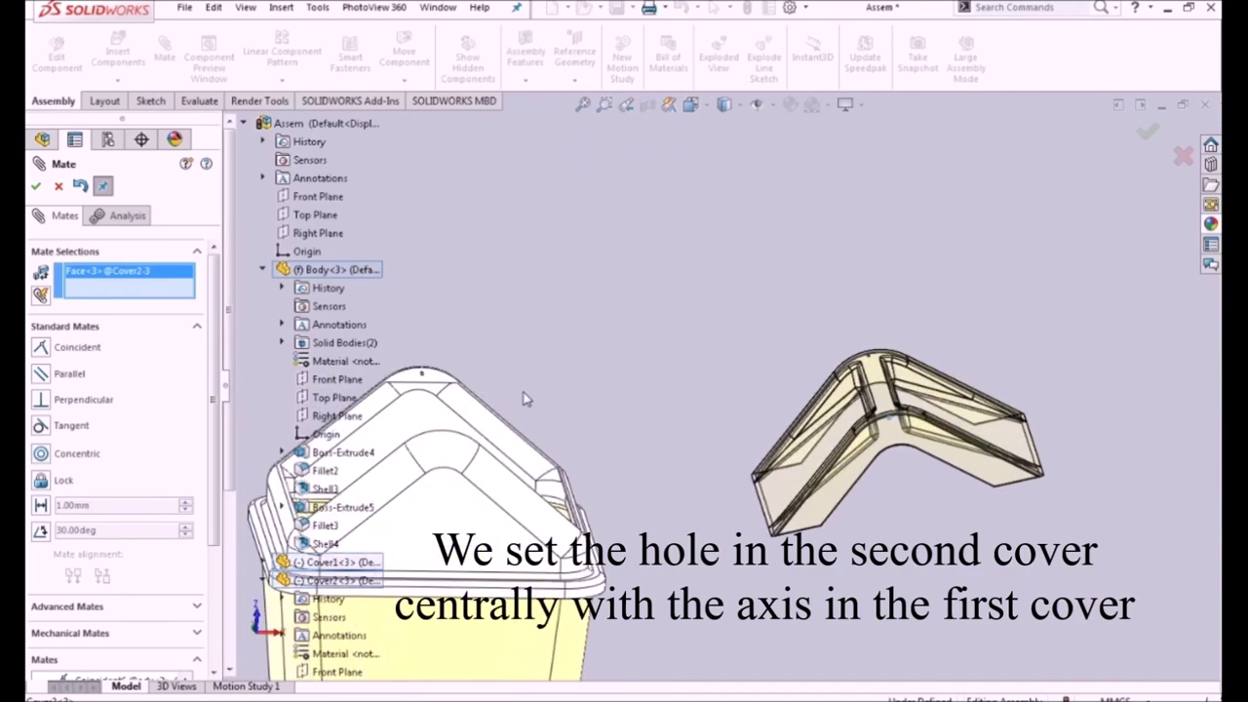
scroll(439, 443, down, 3)
mouse_move(433, 446)
middle_down()
mouse_move(571, 432)
mouse_move(682, 487)
middle_up()
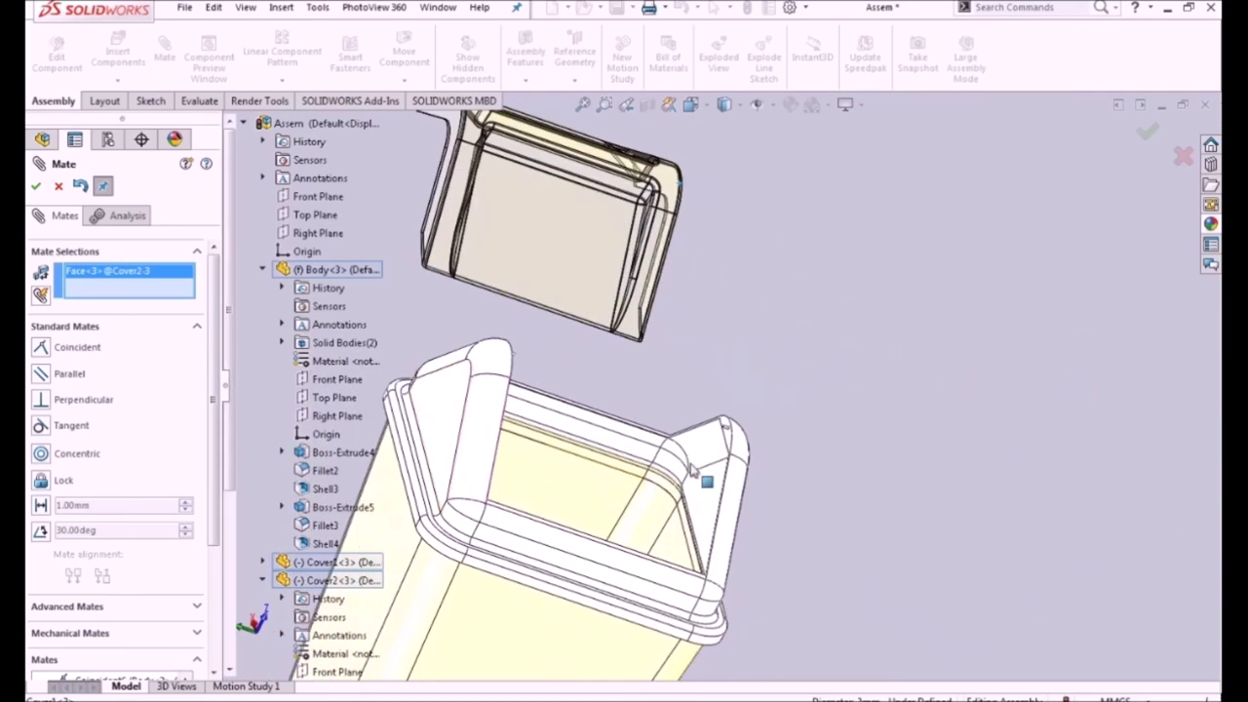
scroll(734, 437, down, 3)
click(733, 400)
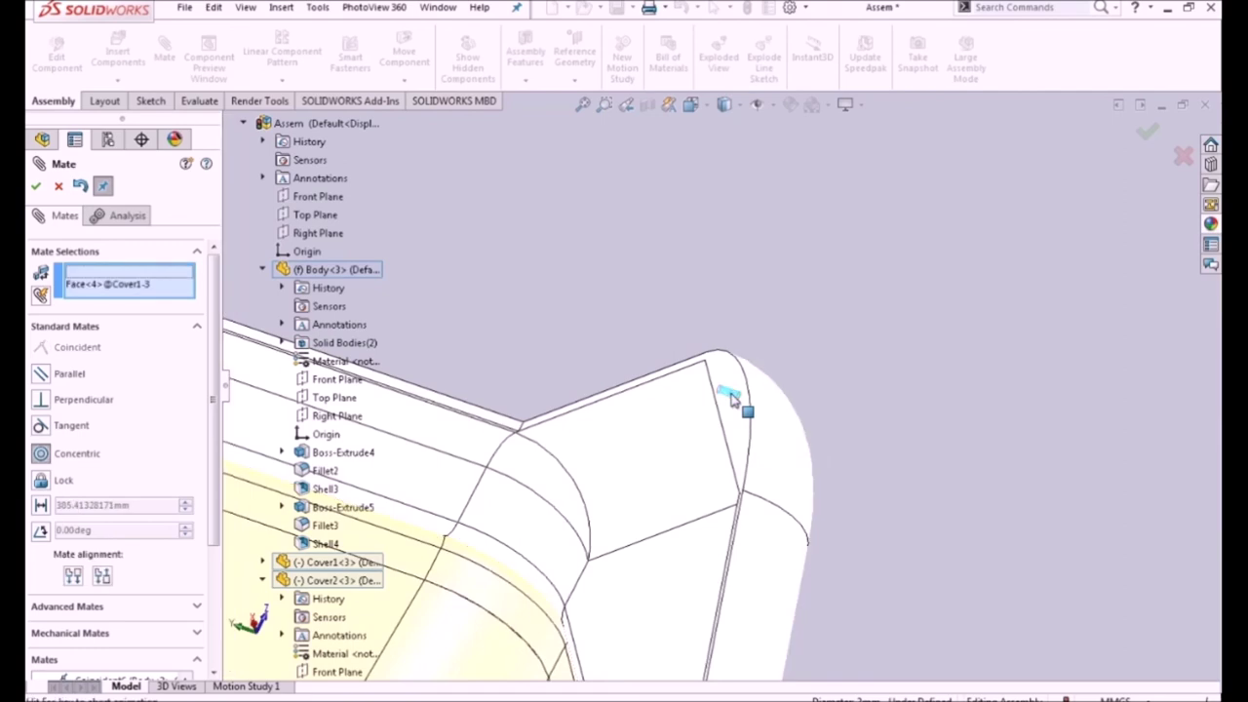
click(950, 449)
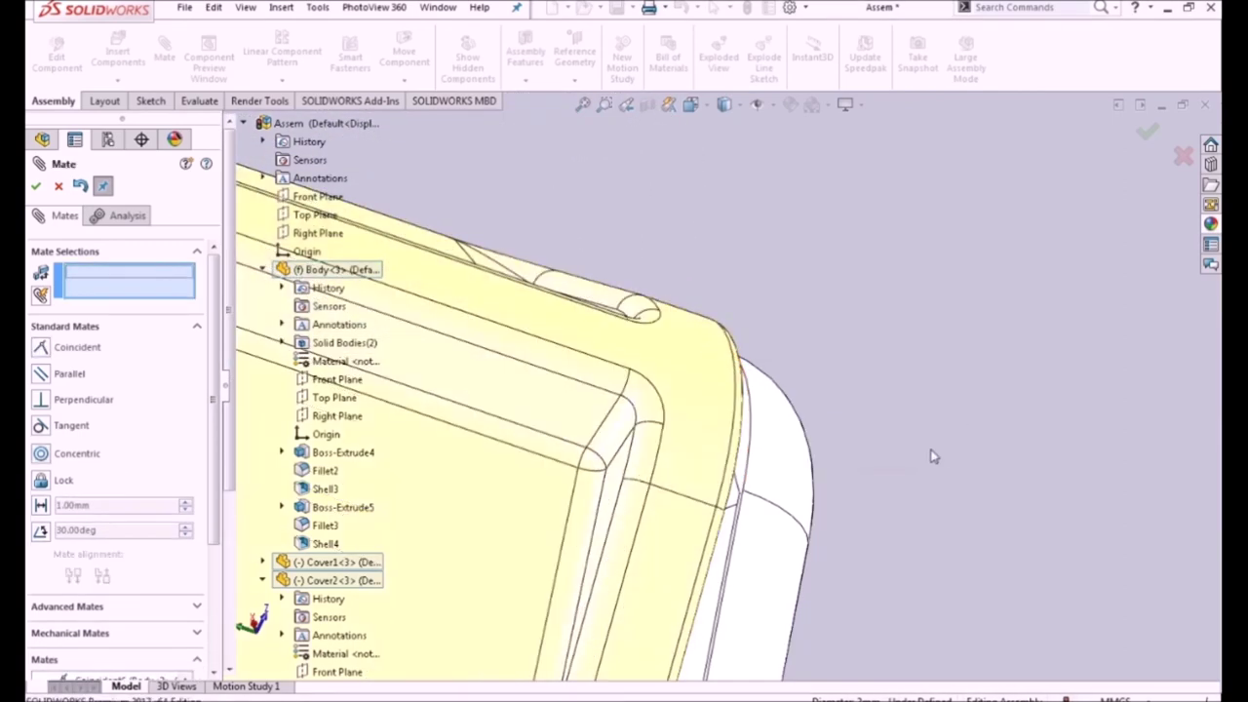
Step: Swing the yellow flap open to test the hinge
scroll(769, 354, up, 2)
scroll(761, 348, up, 5)
mouse_move(761, 348)
middle_down()
mouse_move(697, 376)
mouse_move(633, 362)
middle_up()
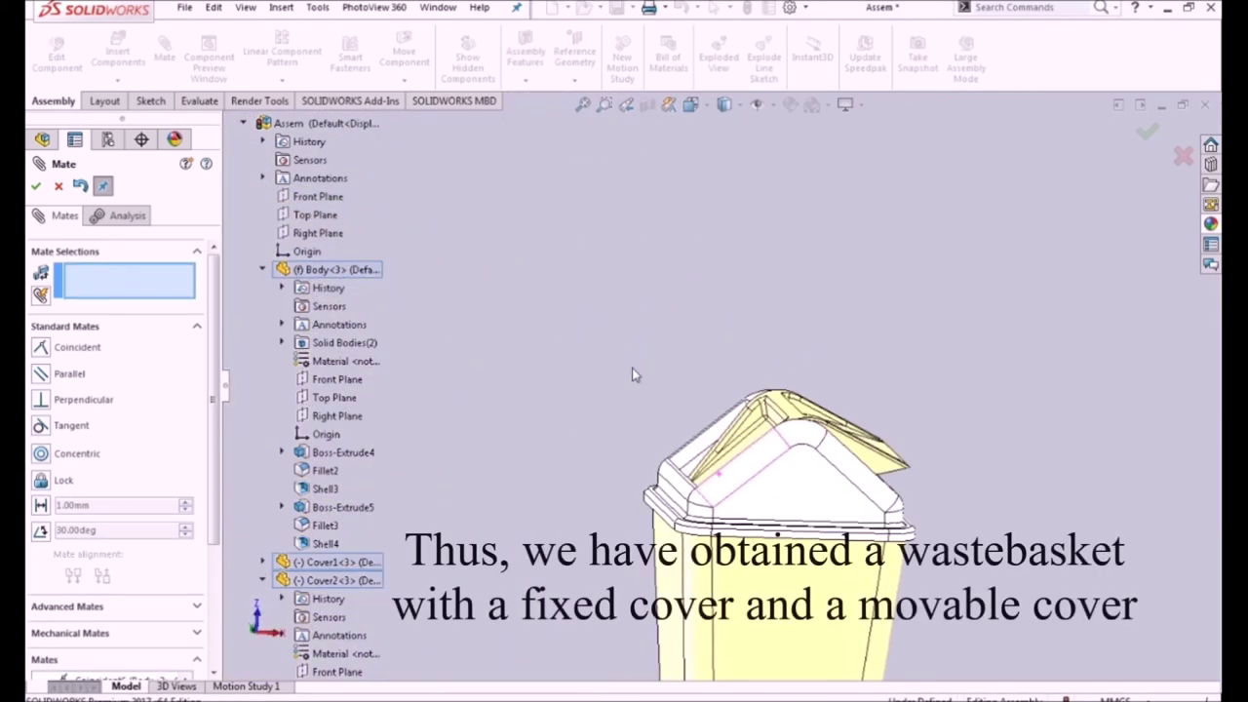
mouse_move(872, 444)
mouse_down()
mouse_move(756, 468)
mouse_move(848, 474)
mouse_up()
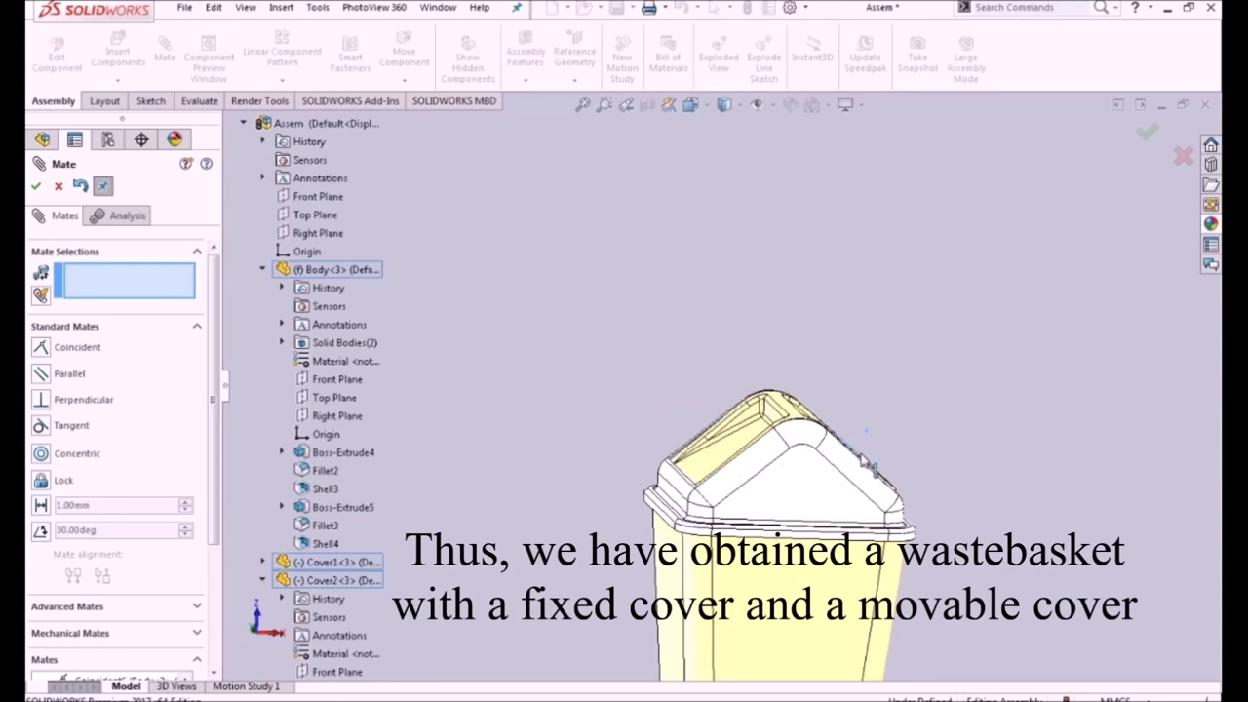
Step: Close the Mate dialog and save the Assem assembly using Rebuild and Save
click(35, 185)
key(f)
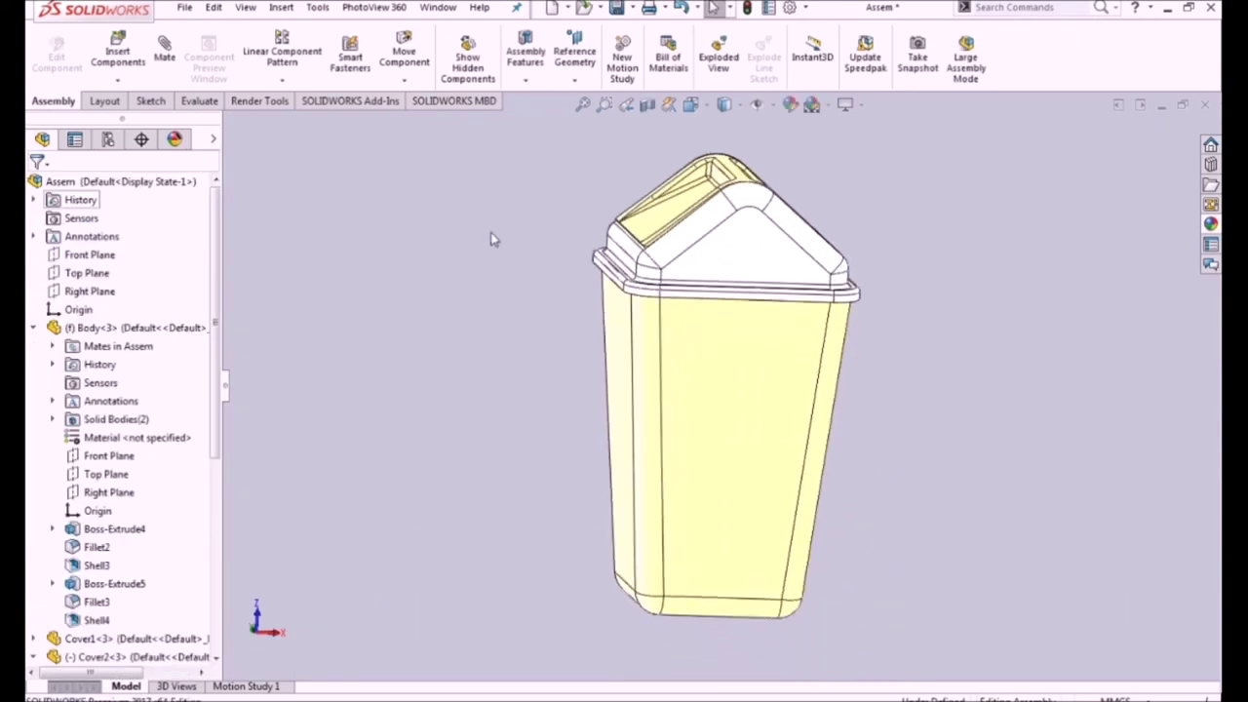
middle_drag(492, 239, 504, 322)
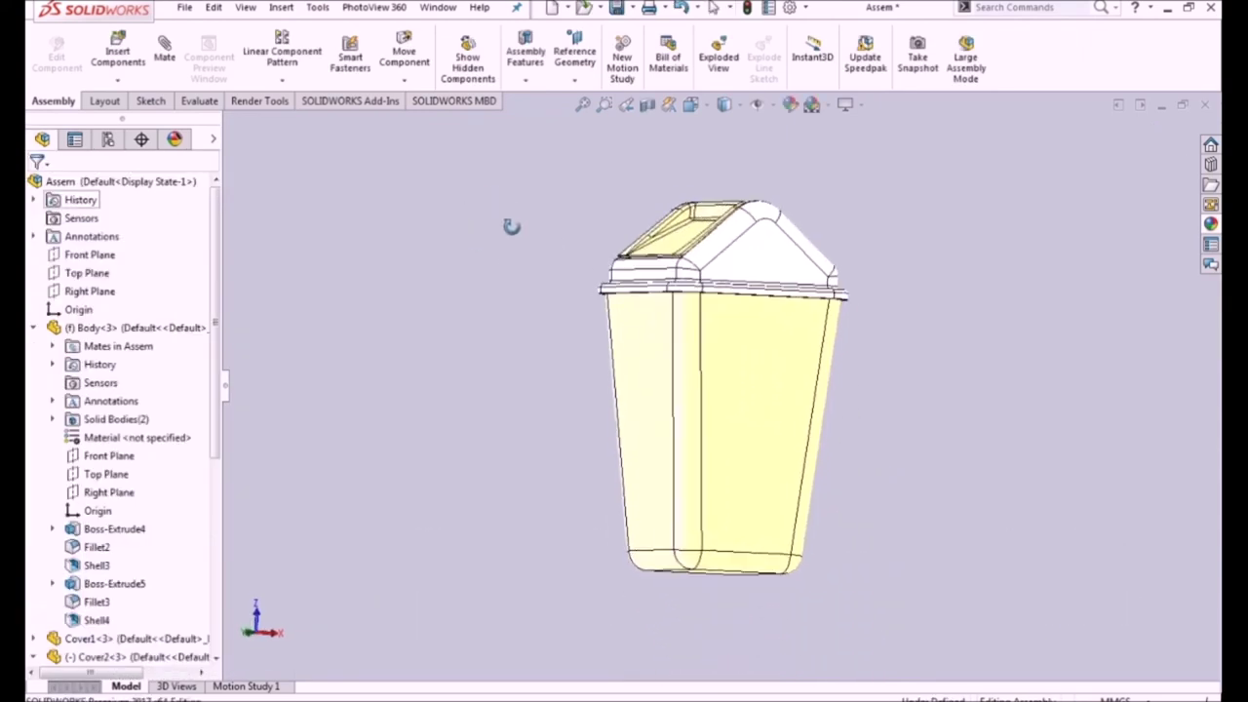
click(617, 8)
click(529, 306)
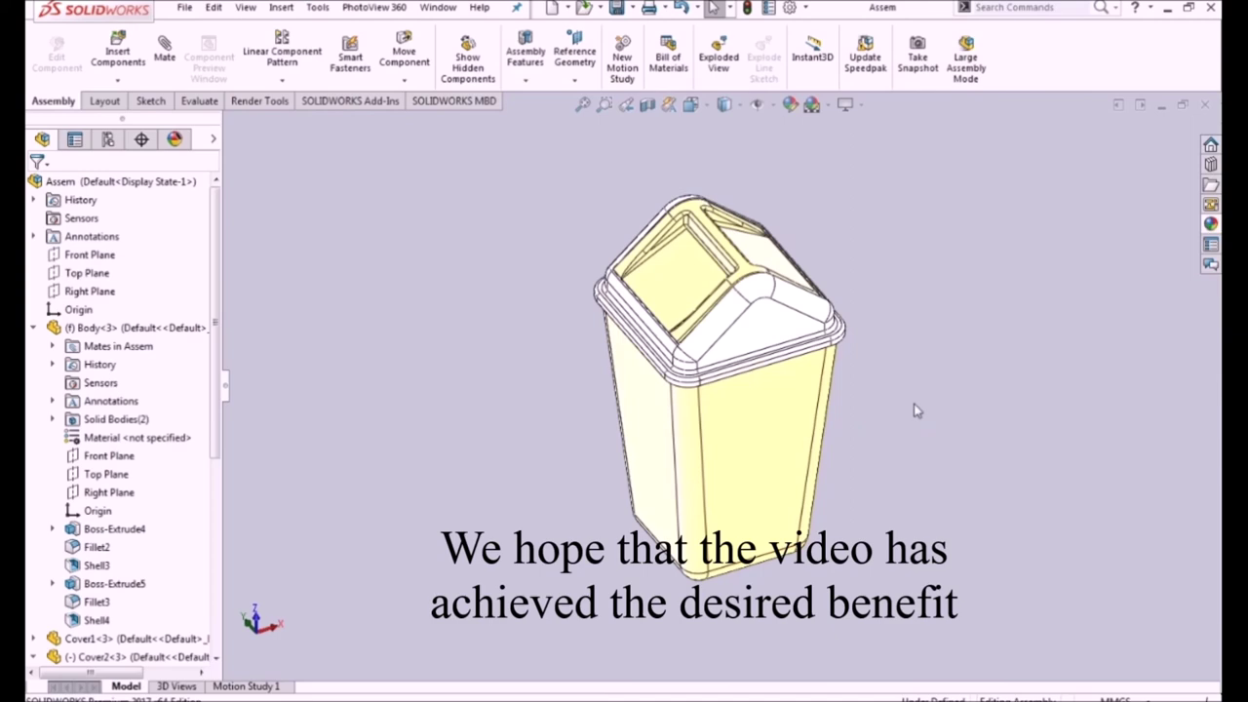
middle_drag(955, 403, 961, 436)
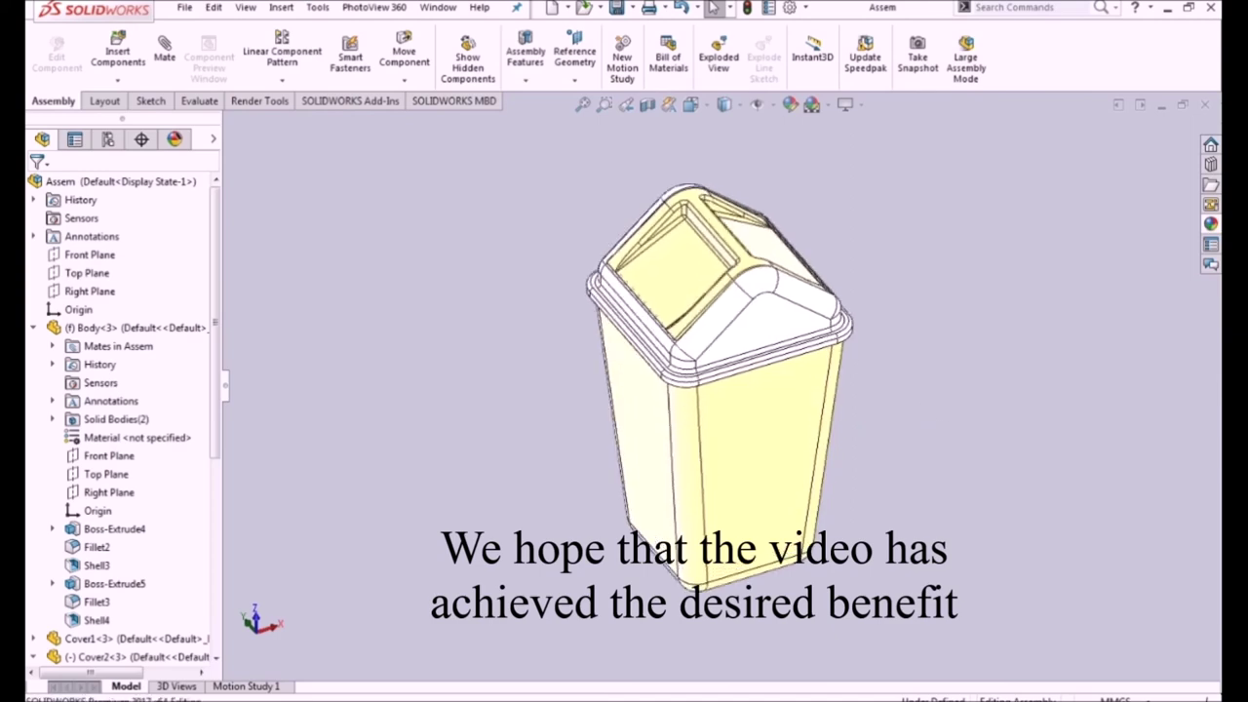